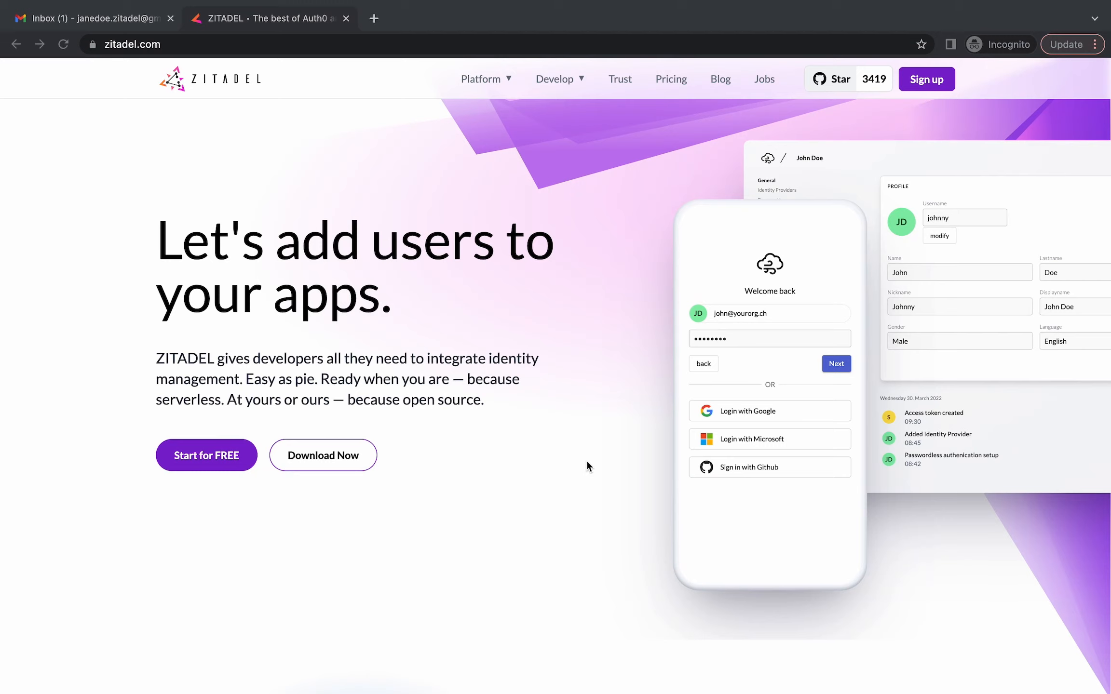
Go through Start for FREE to Login here and sign in with the existing account and its password
{"action": "left_click", "coordinate": [192, 467]}
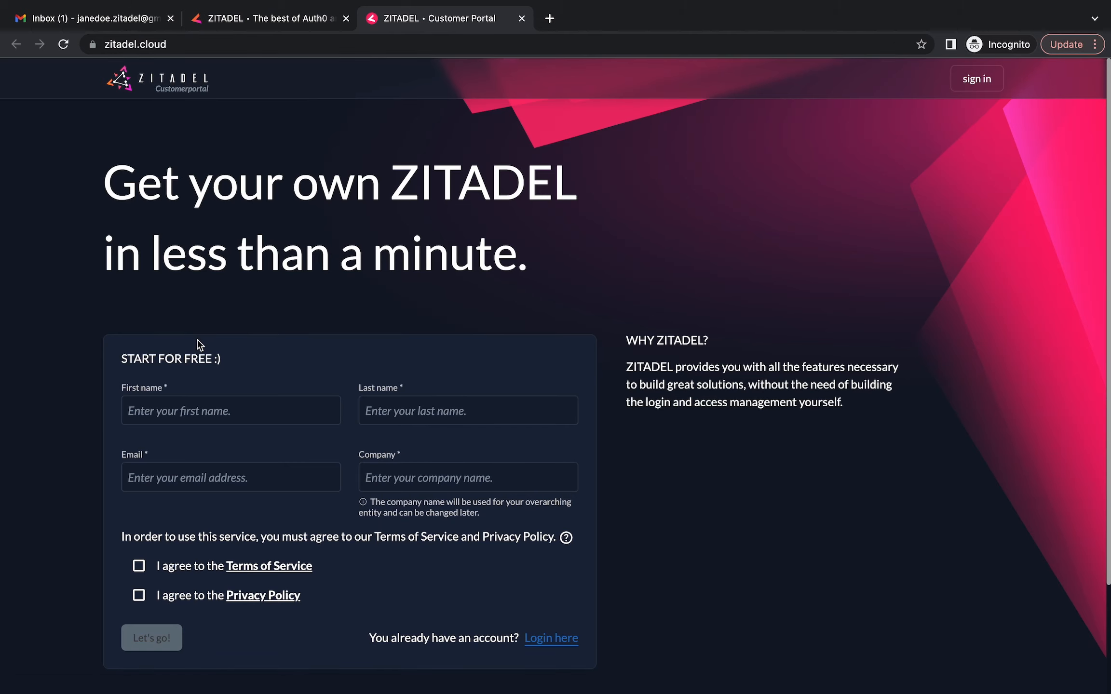
{"action": "scroll", "coordinate": [197, 340], "scroll_direction": "down", "scroll_amount": 2}
{"action": "left_click", "coordinate": [197, 339]}
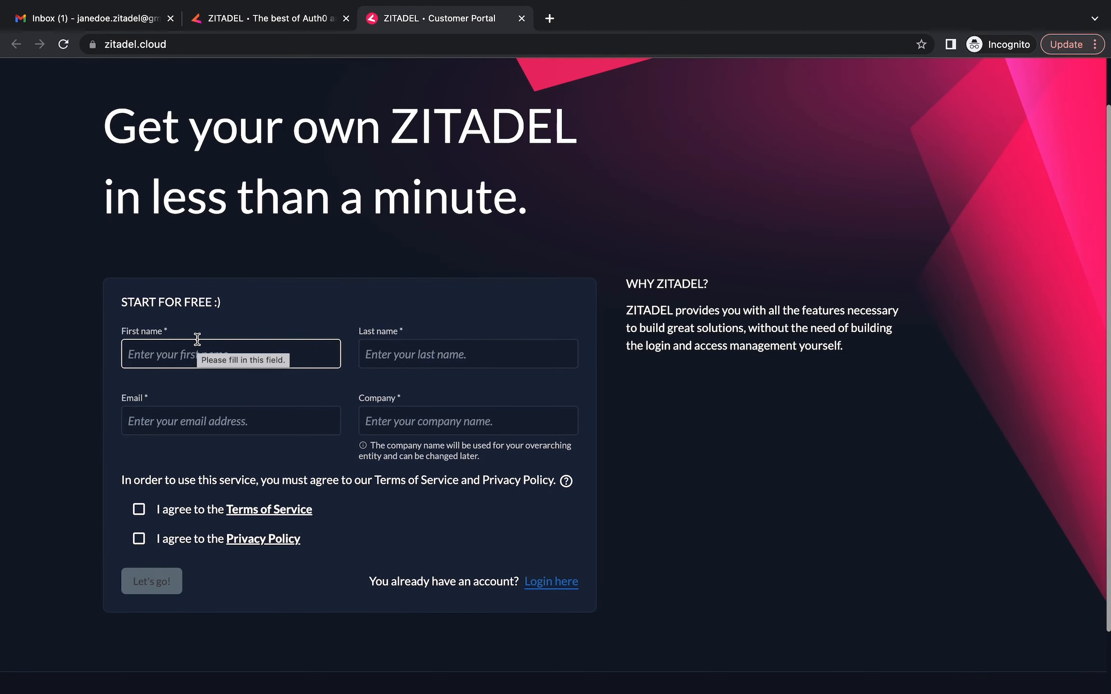
{"action": "scroll", "coordinate": [197, 340], "scroll_direction": "down", "scroll_amount": 2}
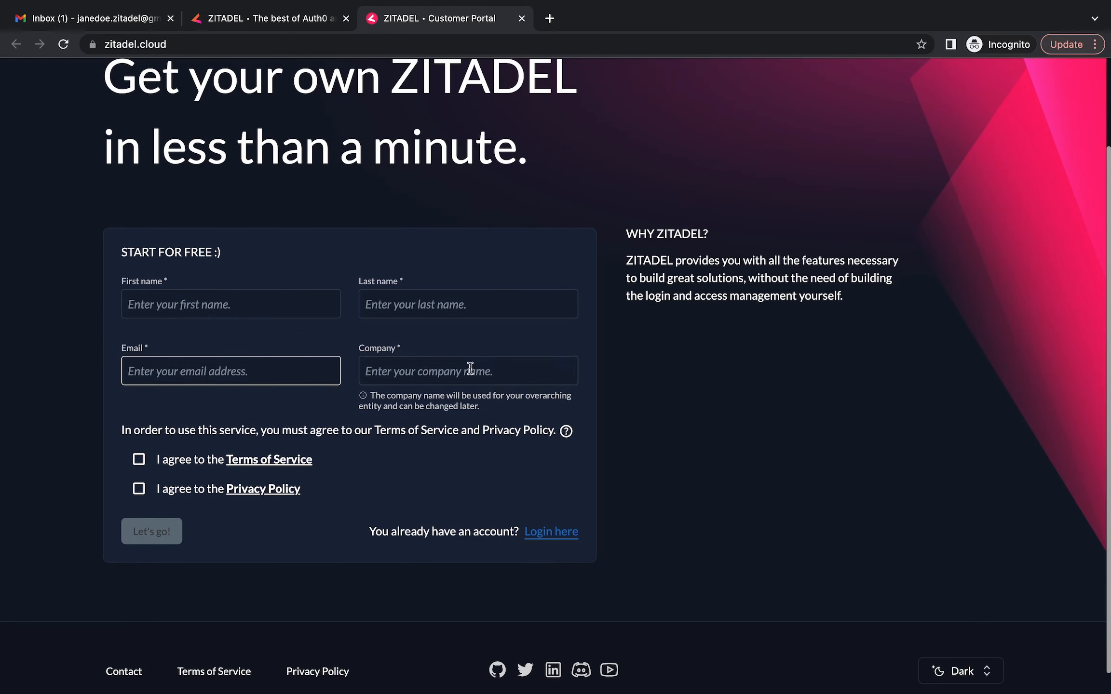
{"action": "left_click", "coordinate": [551, 531]}
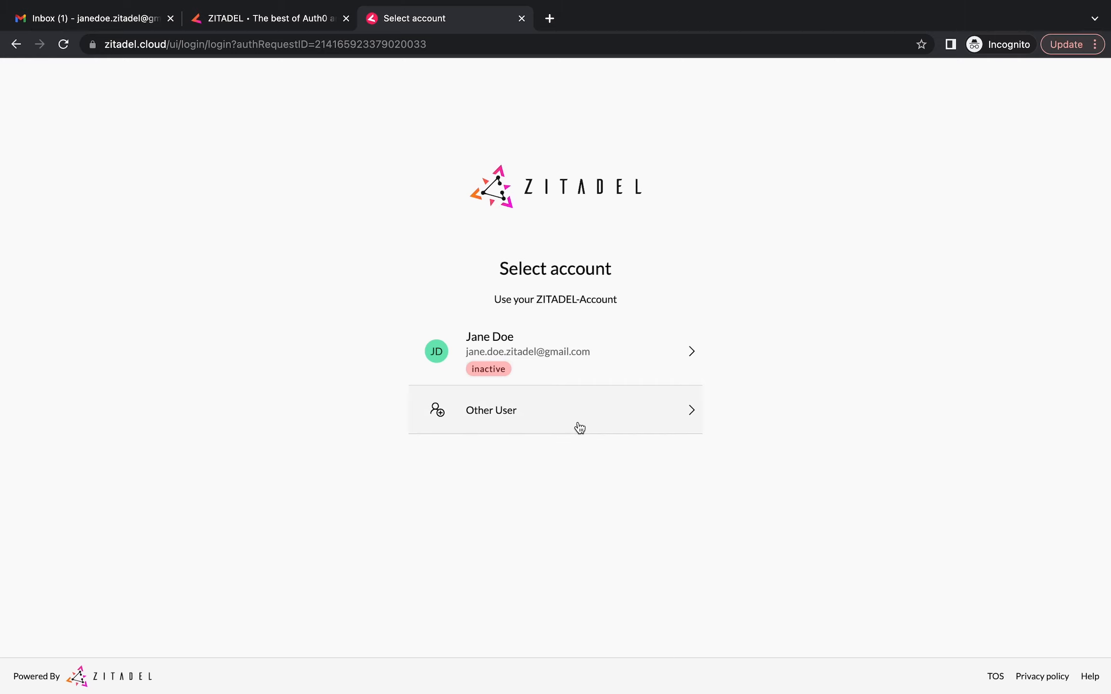
{"action": "left_click", "coordinate": [526, 368]}
{"action": "type", "text": "••••••••••••"}
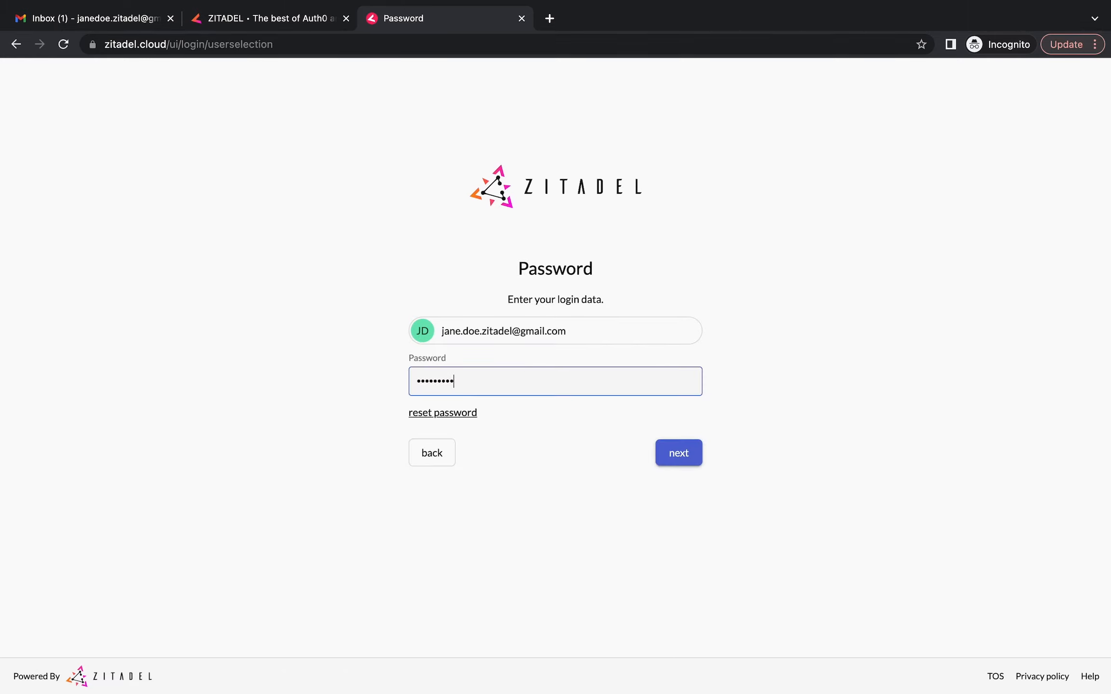
{"action": "type", "text": "•"}
{"action": "left_click", "coordinate": [687, 453]}
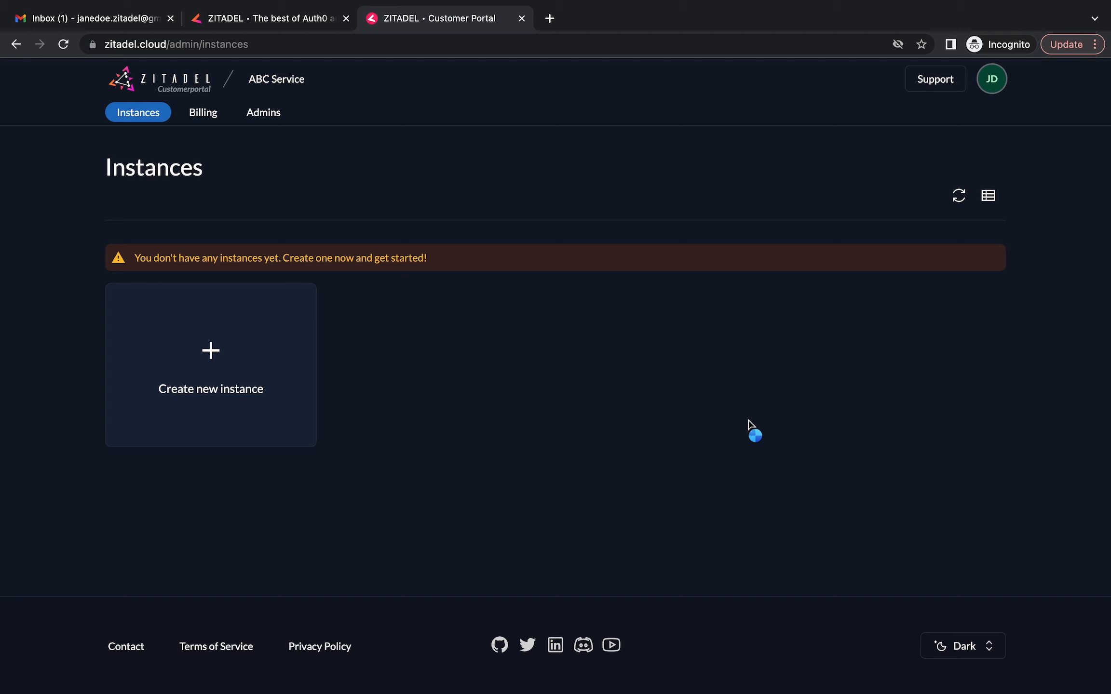
Start a new instance named B2B on the Free plan
{"action": "left_click", "coordinate": [209, 349]}
{"action": "type", "text": "B2B"}
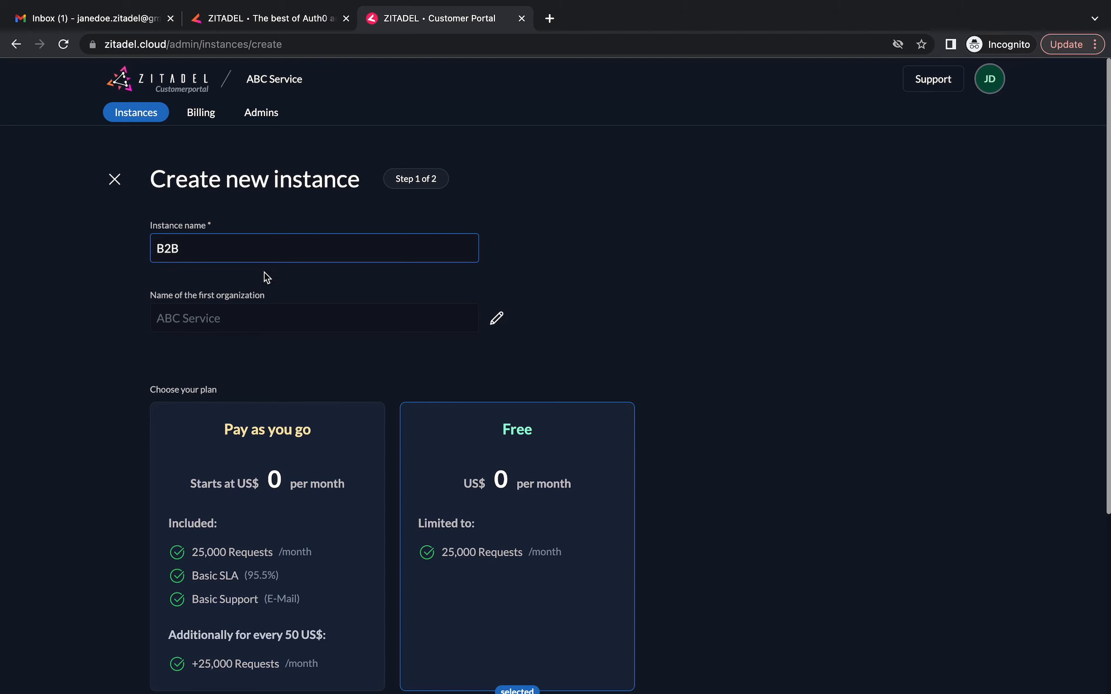
{"action": "scroll", "coordinate": [335, 363], "scroll_direction": "down", "scroll_amount": 2}
{"action": "left_click", "coordinate": [467, 482]}
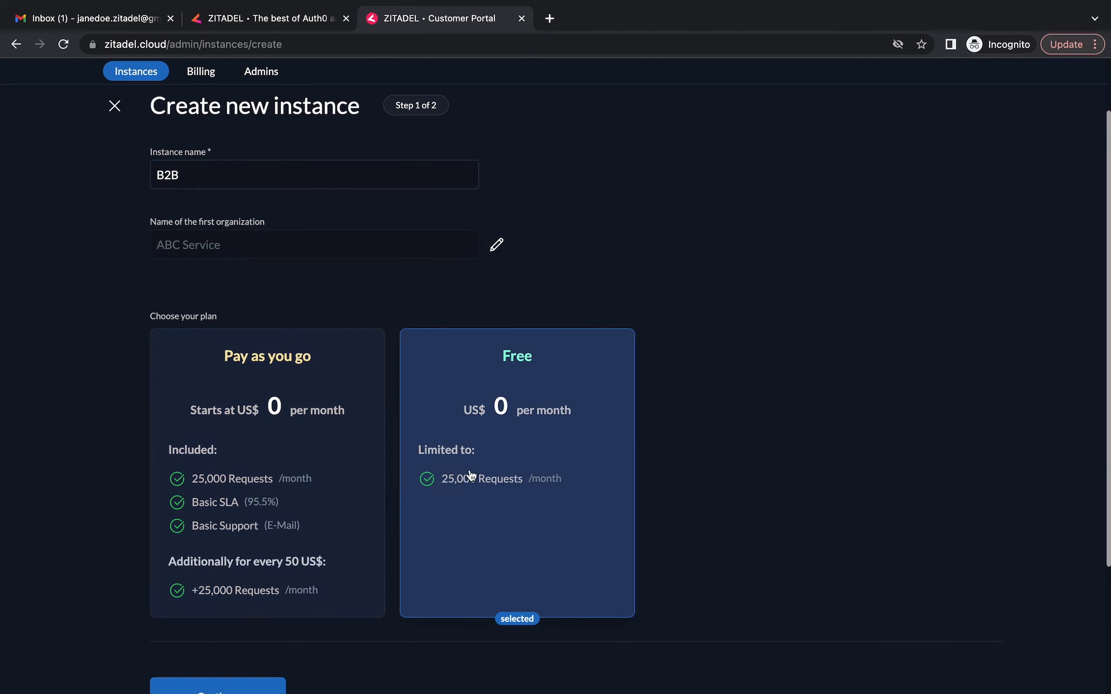
{"action": "scroll", "coordinate": [689, 355], "scroll_direction": "down", "scroll_amount": 5}
{"action": "left_click", "coordinate": [261, 517]}
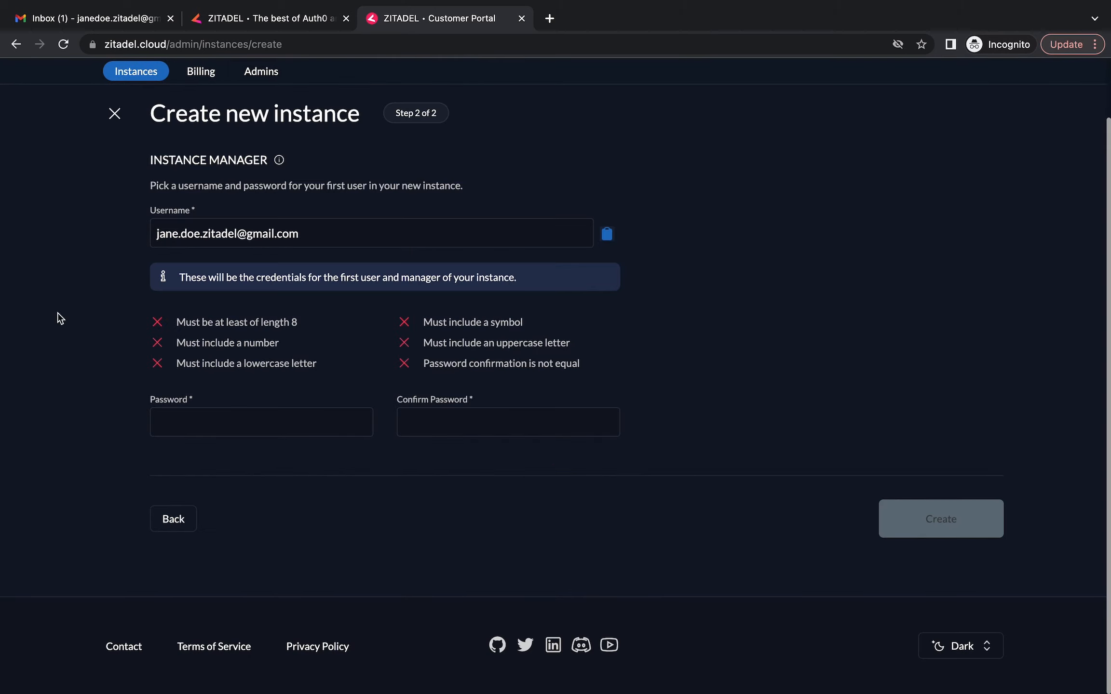
Enter and confirm the instance manager password, then create the B2B instance
{"action": "left_click", "coordinate": [268, 225]}
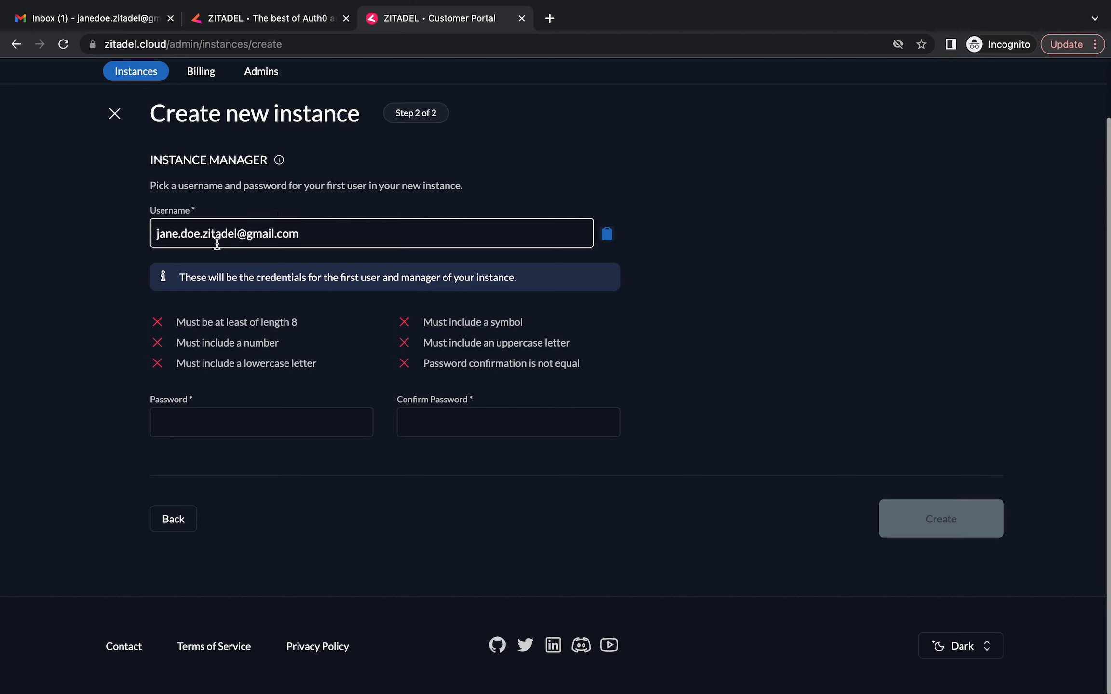
{"action": "left_click", "coordinate": [223, 423]}
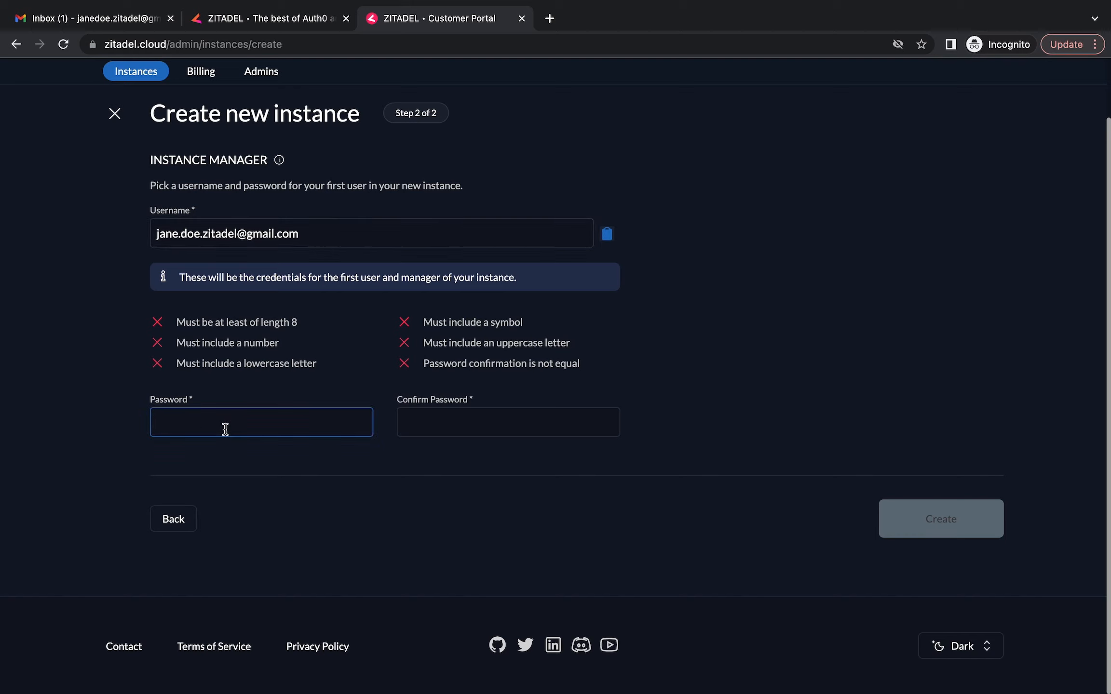
{"action": "type", "text": "Password1234!"}
{"action": "left_click", "coordinate": [419, 427]}
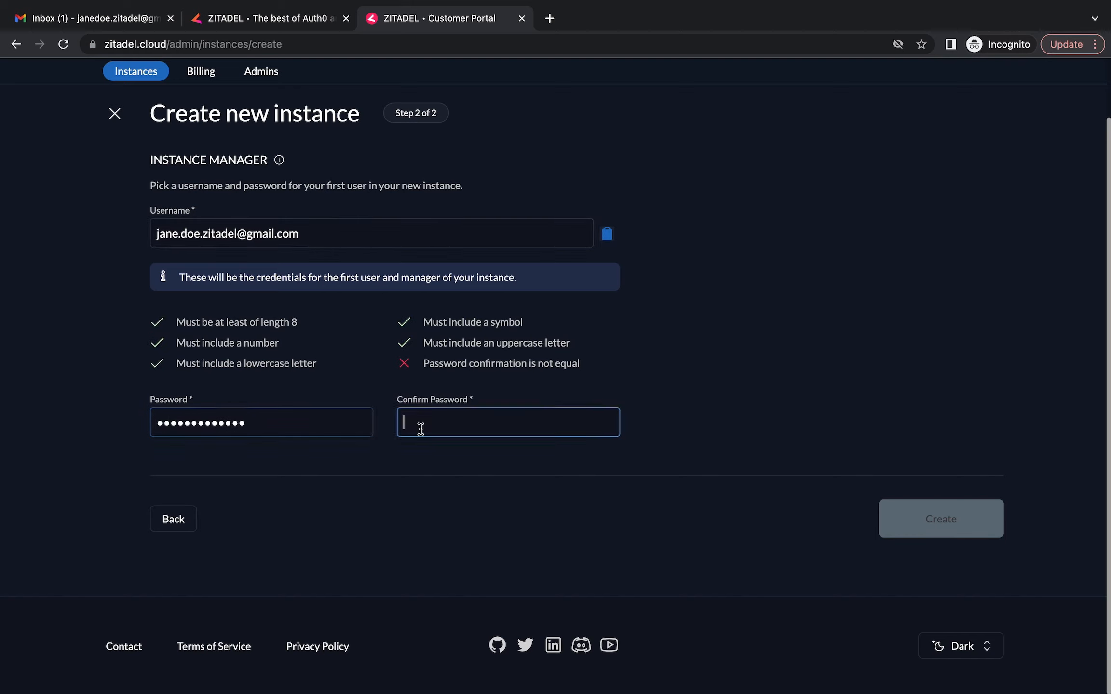
{"action": "type", "text": "Password1234!"}
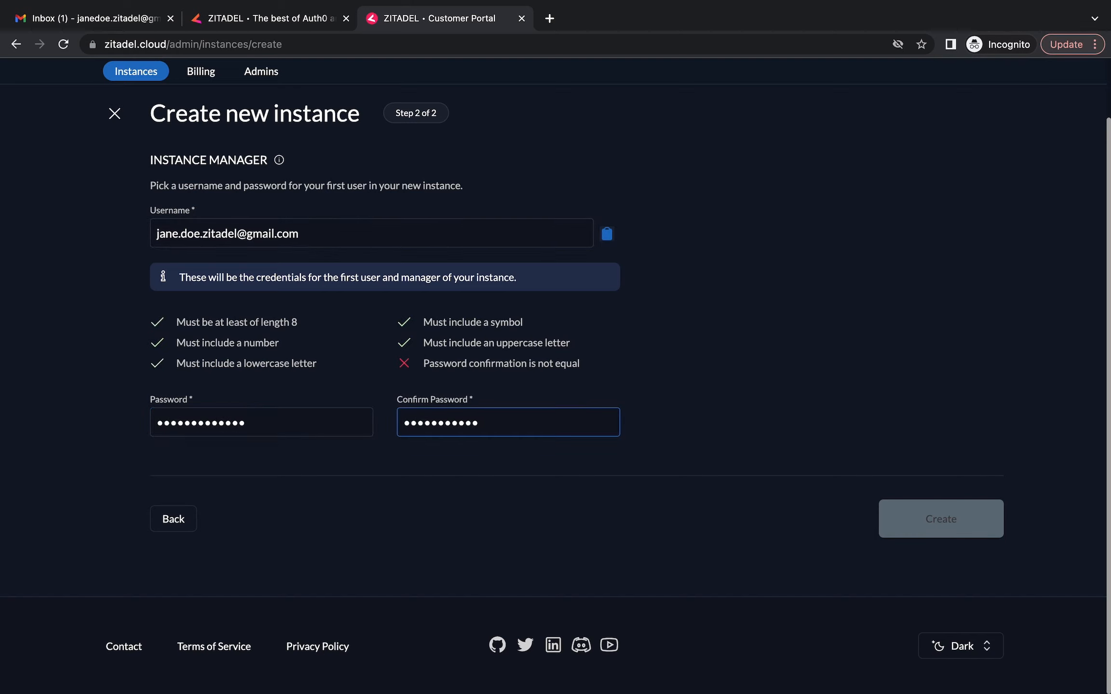
{"action": "left_click", "coordinate": [935, 529]}
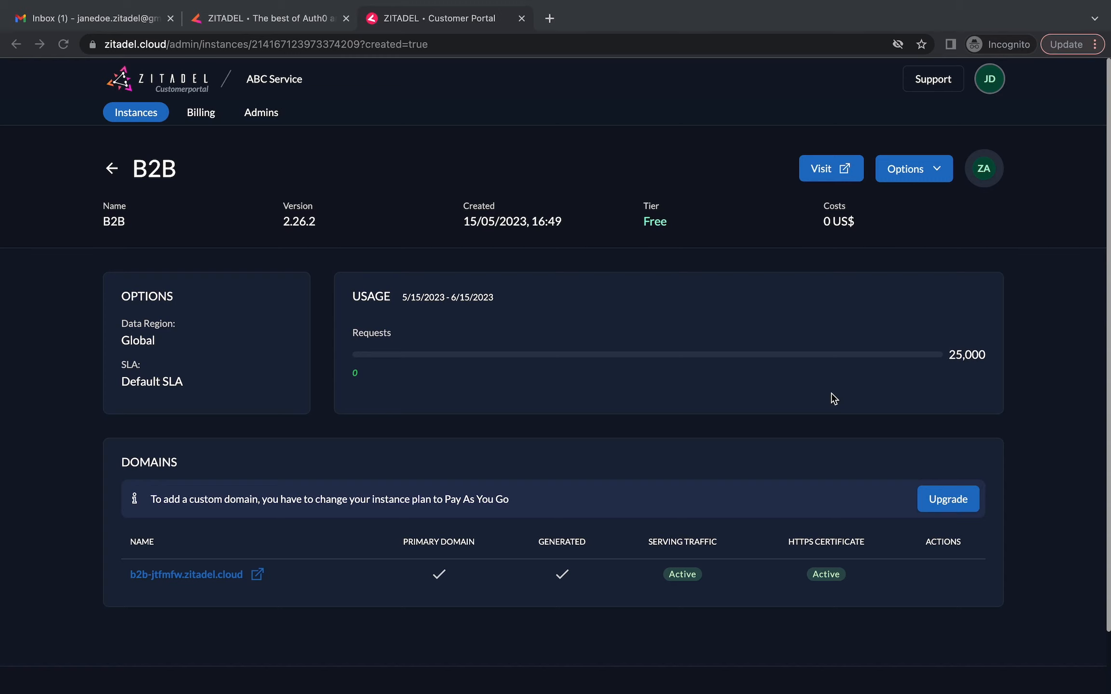
Visit the B2B instance and sign in with the instance manager password
{"action": "left_click", "coordinate": [830, 172]}
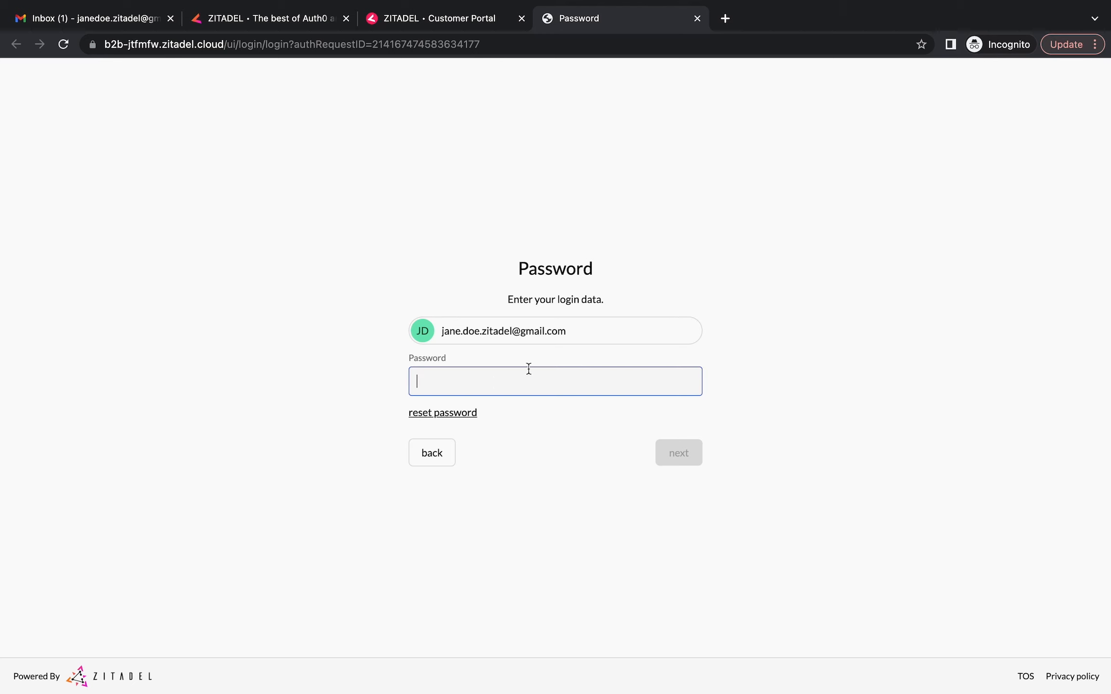
{"action": "type", "text": "•••••••••••••"}
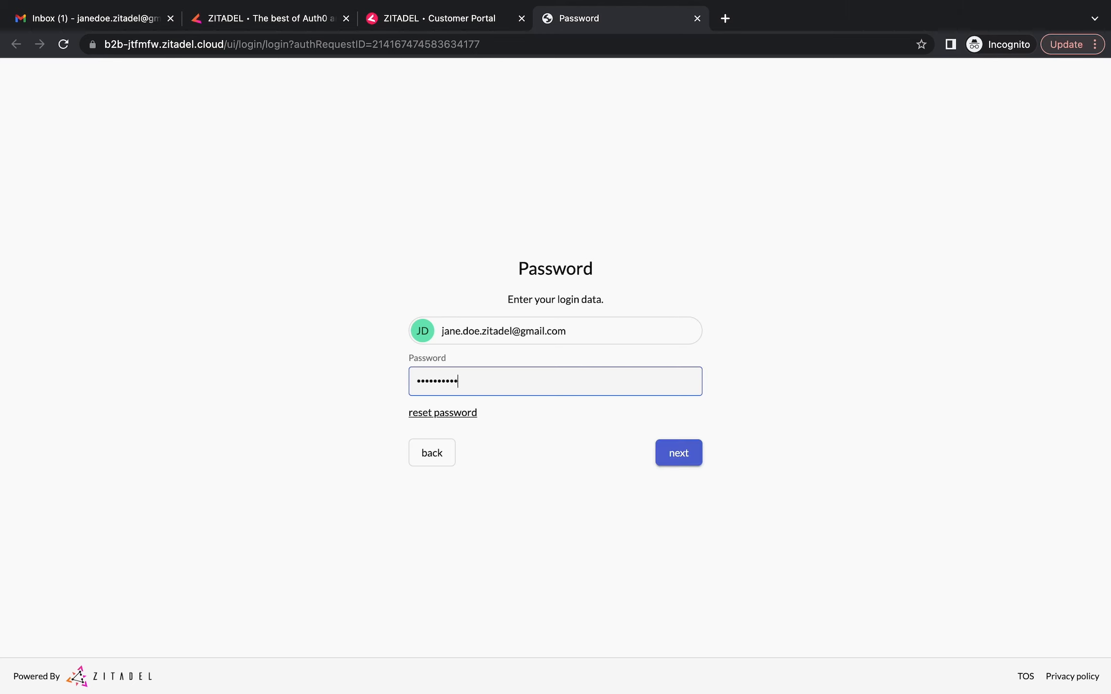
{"action": "left_click", "coordinate": [688, 462]}
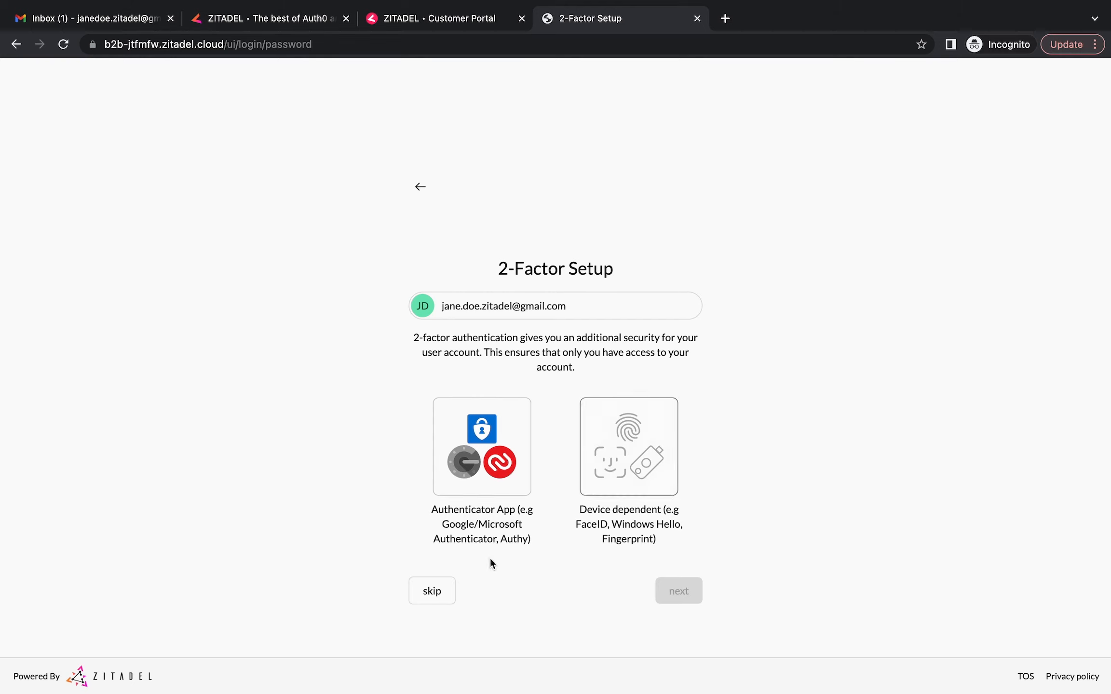
Skip the 2-Factor Setup to enter the Console home page
{"action": "left_click", "coordinate": [445, 595]}
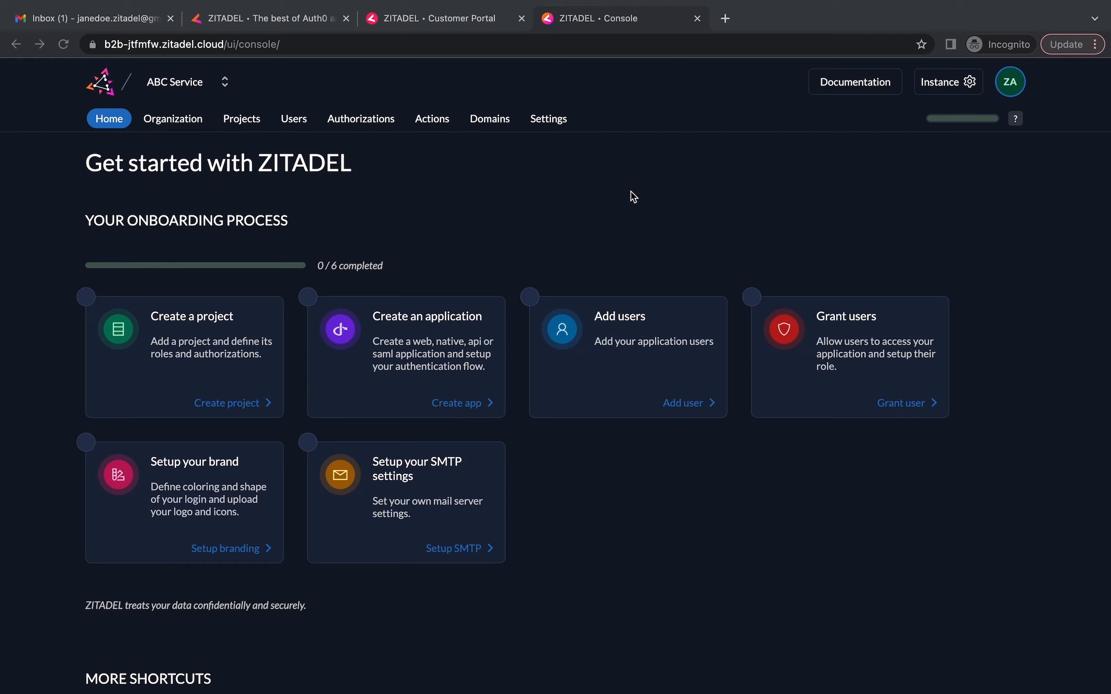
Create the Demo-Vendor organization from the organization switcher and open it
{"action": "left_click", "coordinate": [225, 83]}
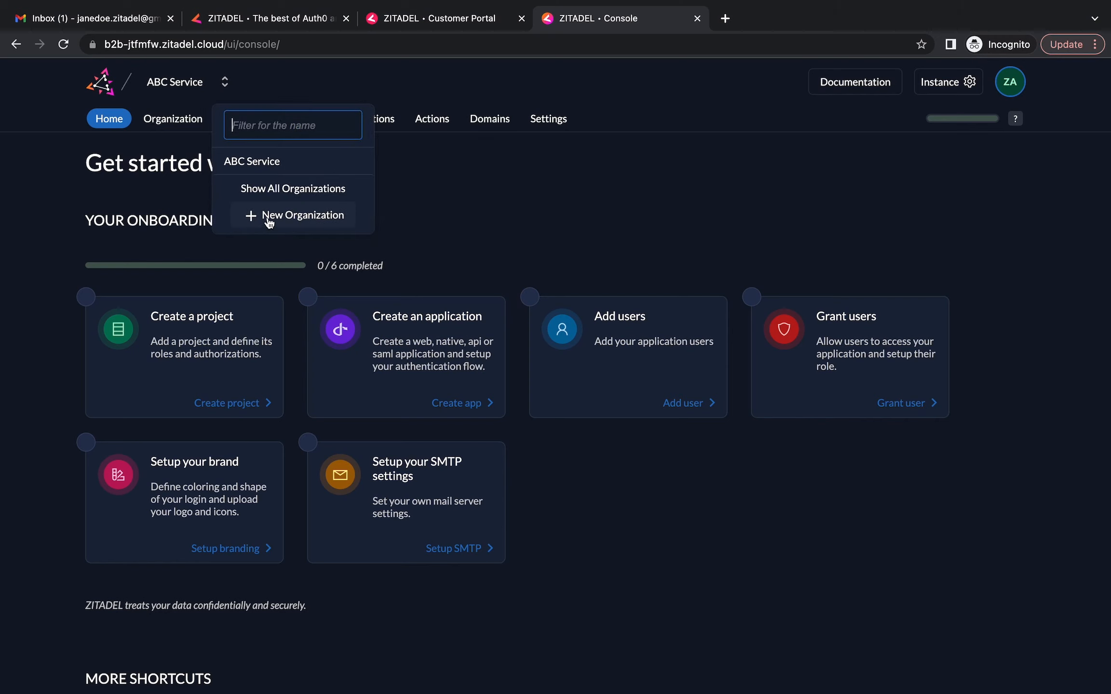
{"action": "left_click", "coordinate": [269, 222]}
{"action": "left_click", "coordinate": [242, 350]}
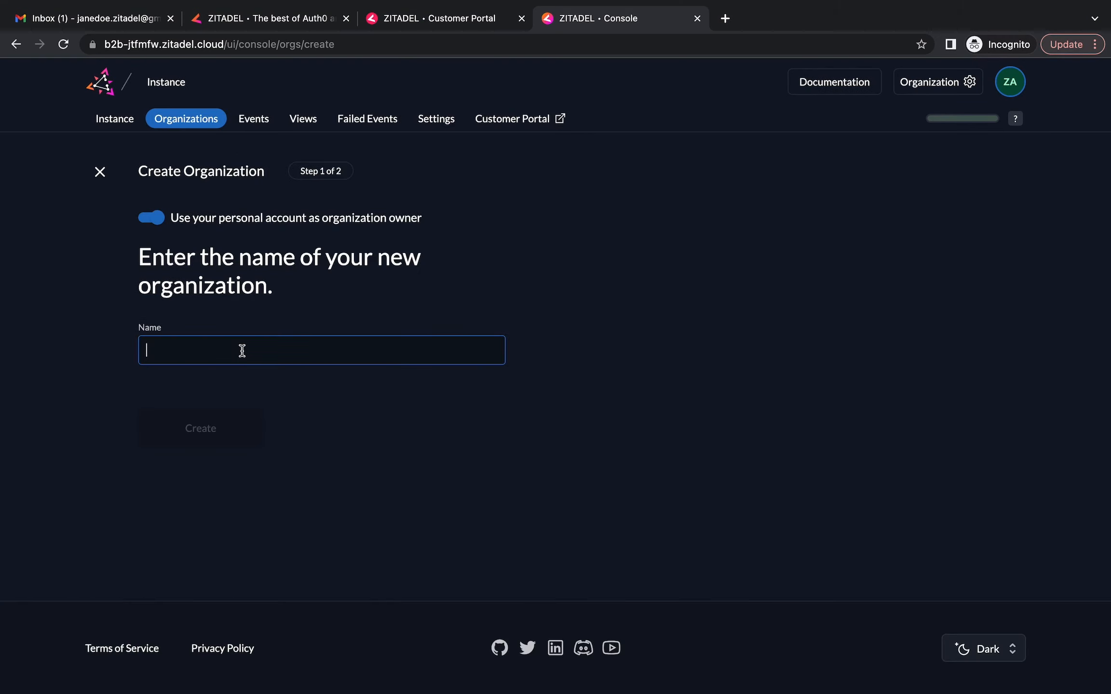
{"action": "type", "text": "De"}
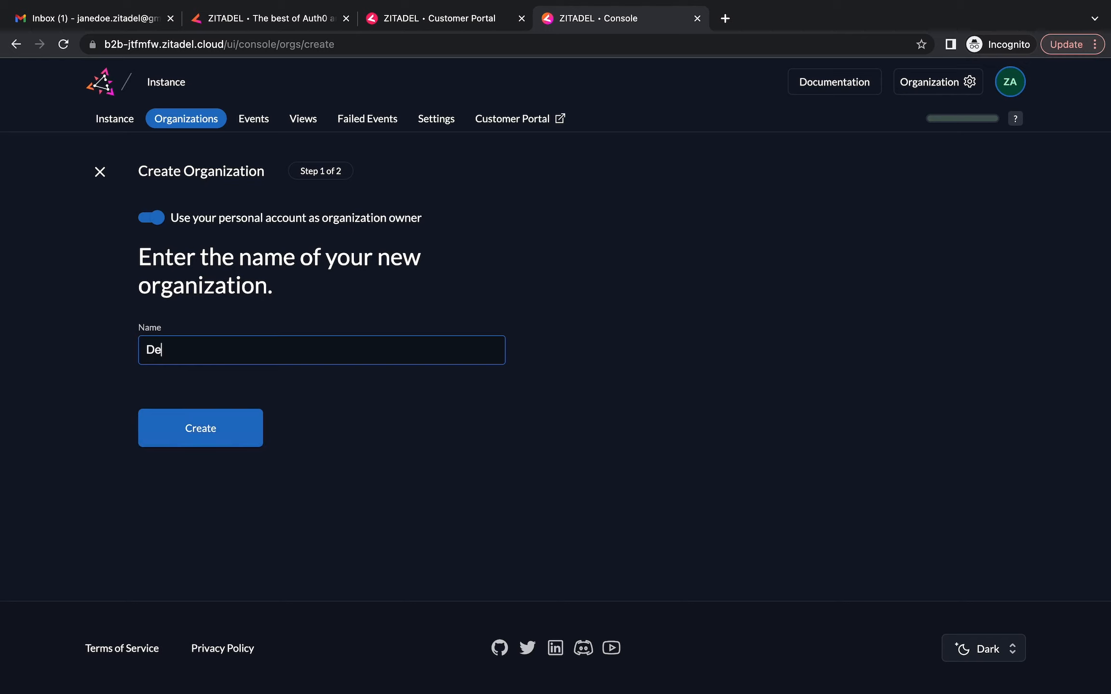
{"action": "type", "text": "mo-Vendor"}
{"action": "left_click", "coordinate": [219, 436]}
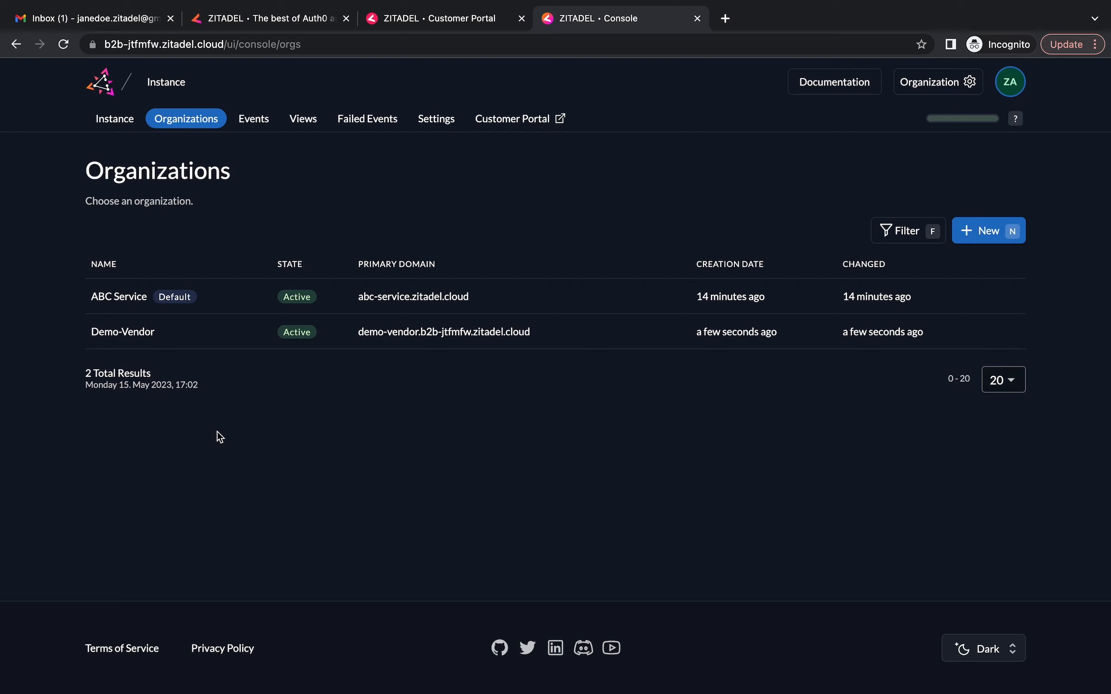
{"action": "left_click", "coordinate": [94, 329]}
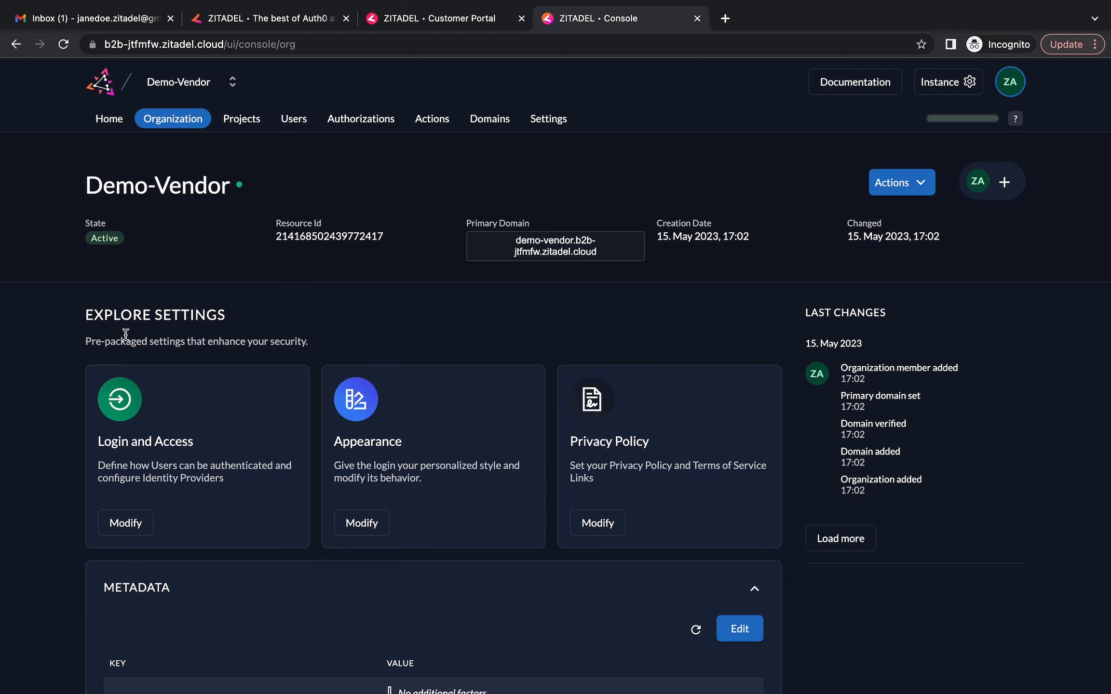
Create a project named Portal from the organization's Projects list
{"action": "left_click", "coordinate": [246, 125]}
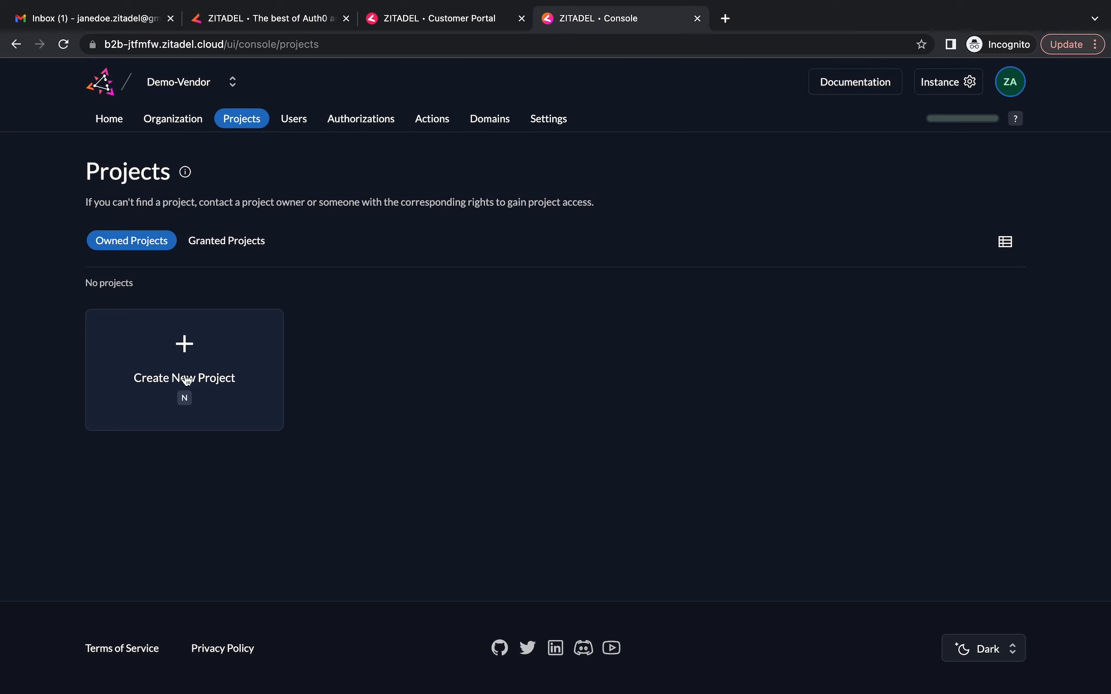
{"action": "left_click", "coordinate": [185, 354]}
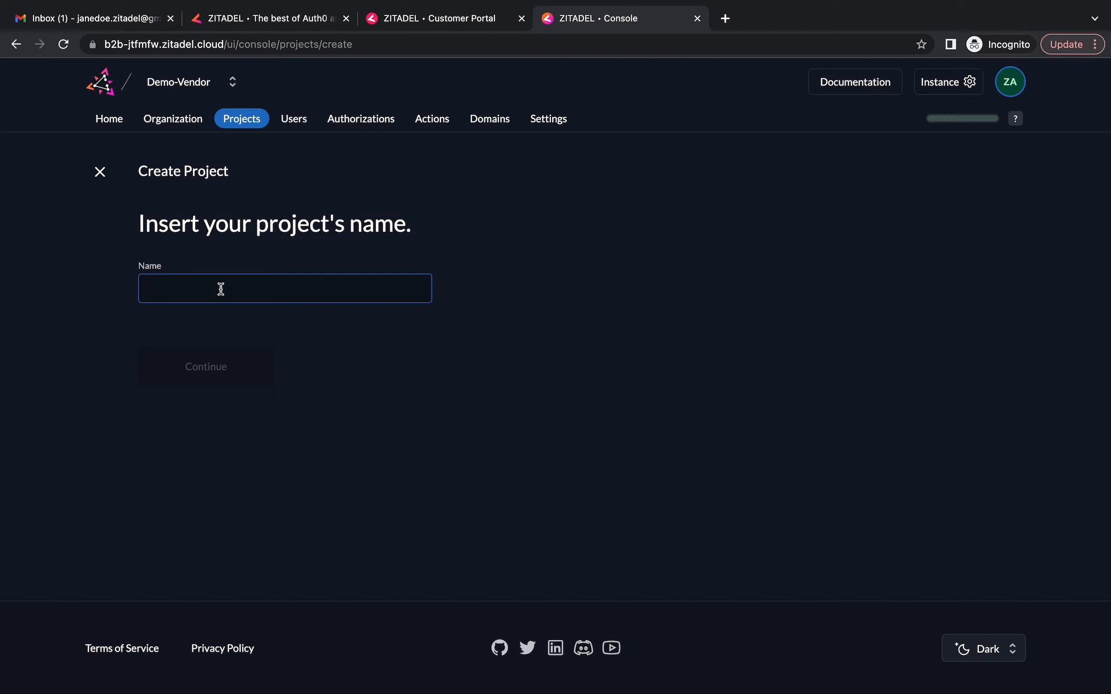
{"action": "type", "text": "Portal"}
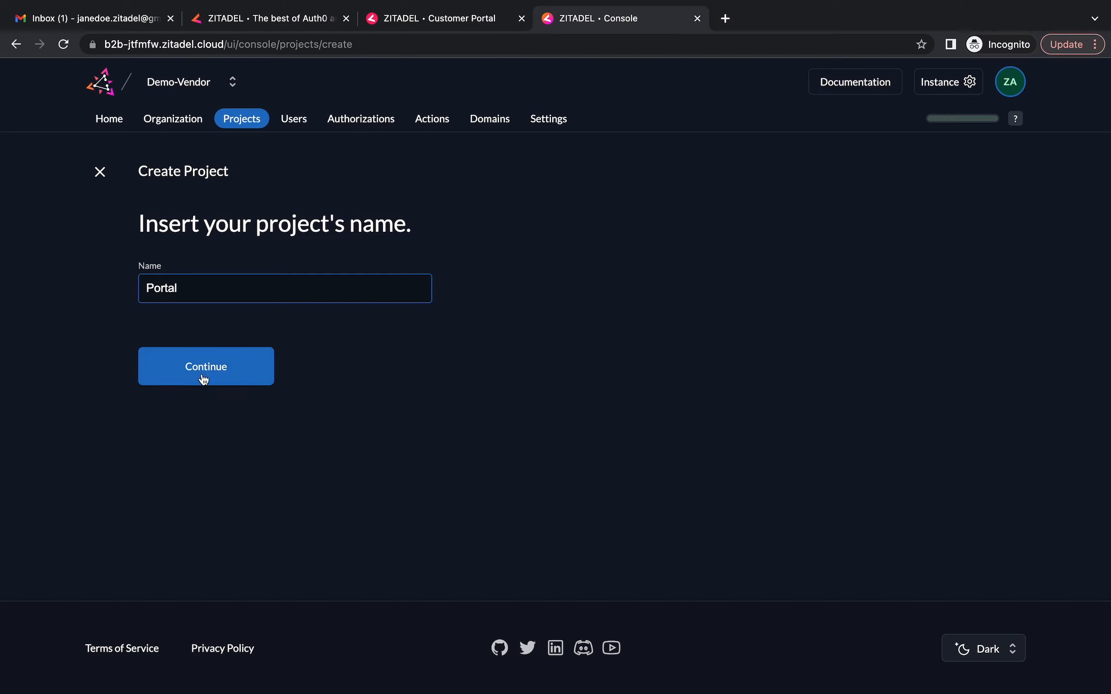
{"action": "left_click", "coordinate": [204, 379]}
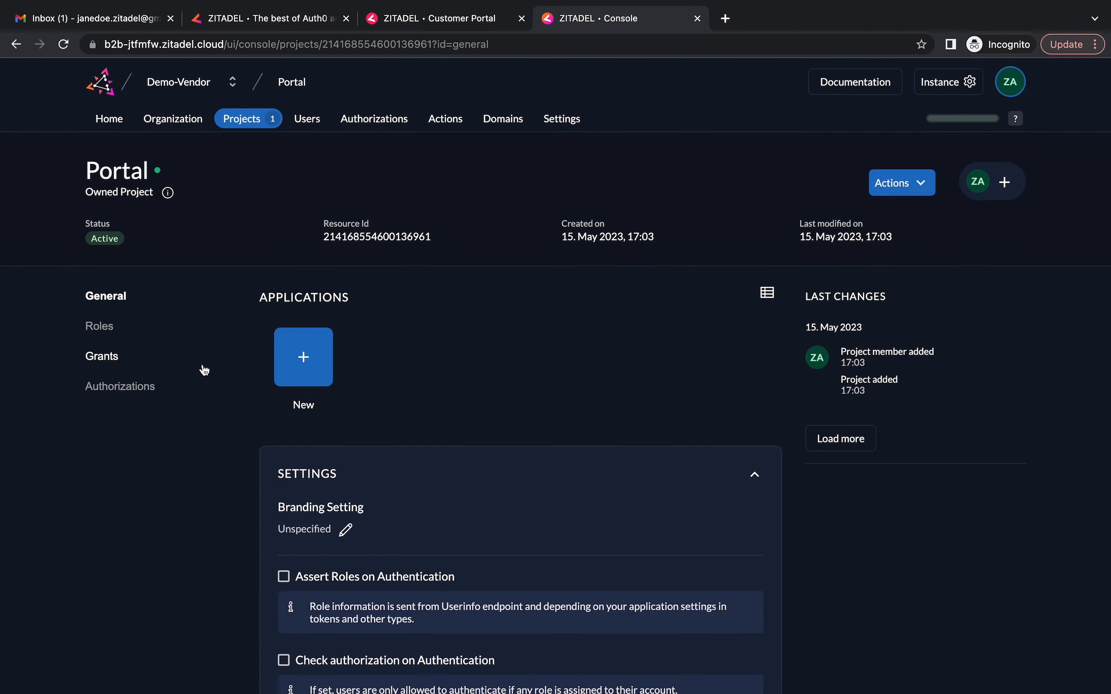
Add a Web application named portal-web and keep the PKCE authentication method
{"action": "left_click", "coordinate": [307, 365]}
{"action": "type", "text": "por"}
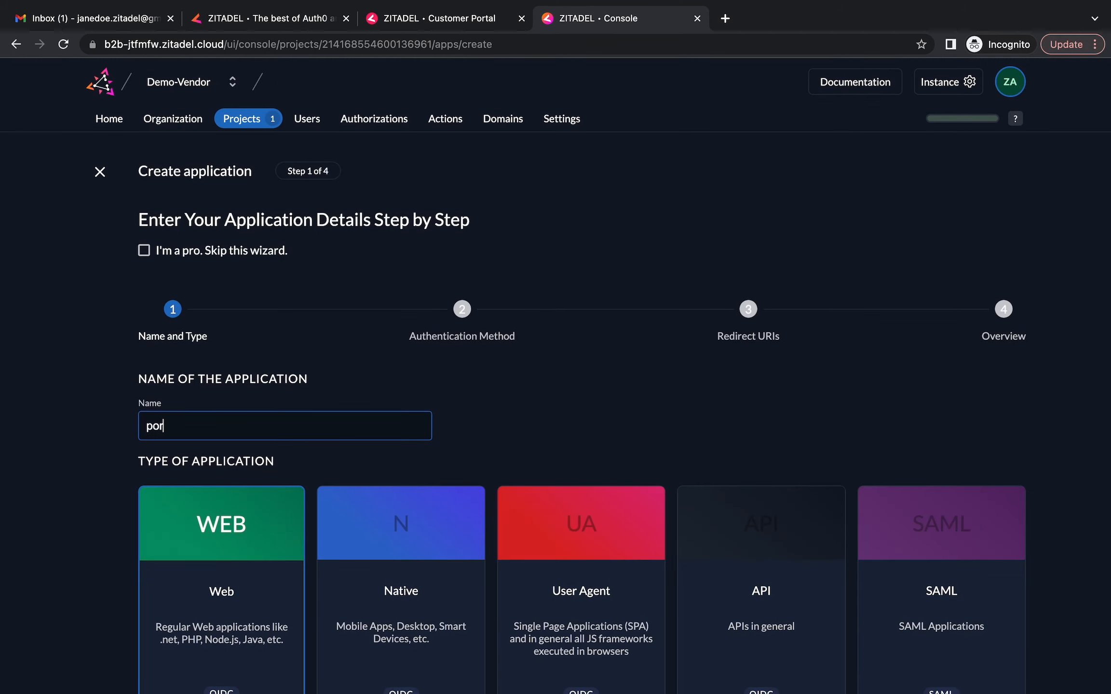
{"action": "type", "text": "tal-web"}
{"action": "scroll", "coordinate": [240, 461], "scroll_direction": "down", "scroll_amount": 2}
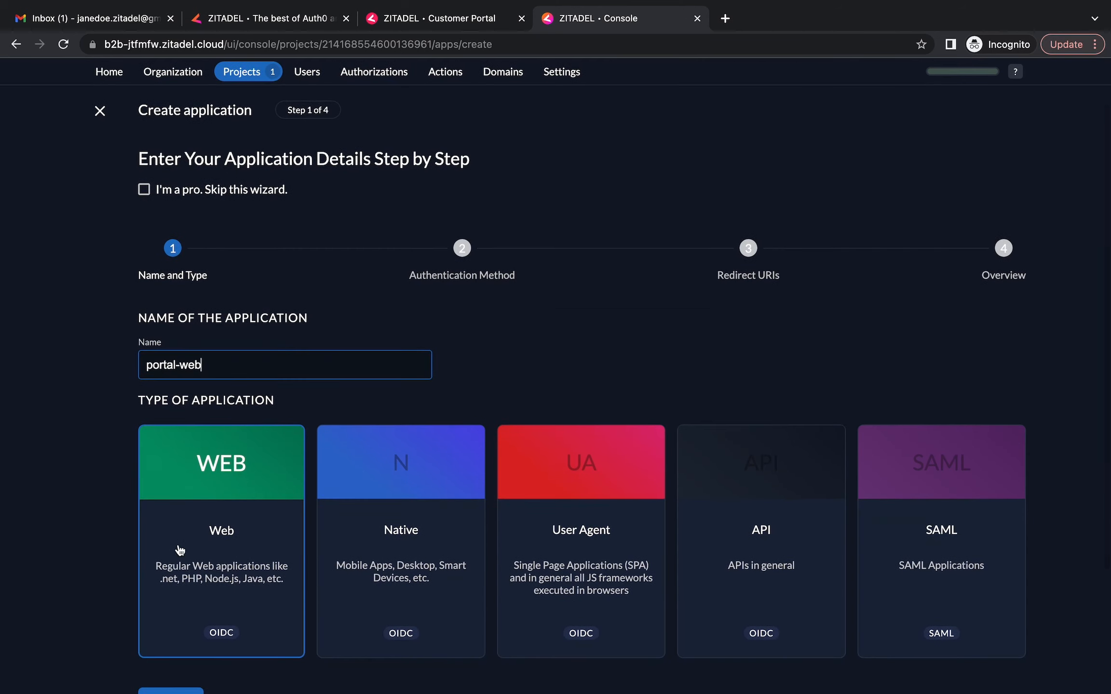
{"action": "left_click", "coordinate": [222, 493]}
{"action": "scroll", "coordinate": [288, 642], "scroll_direction": "down", "scroll_amount": 4}
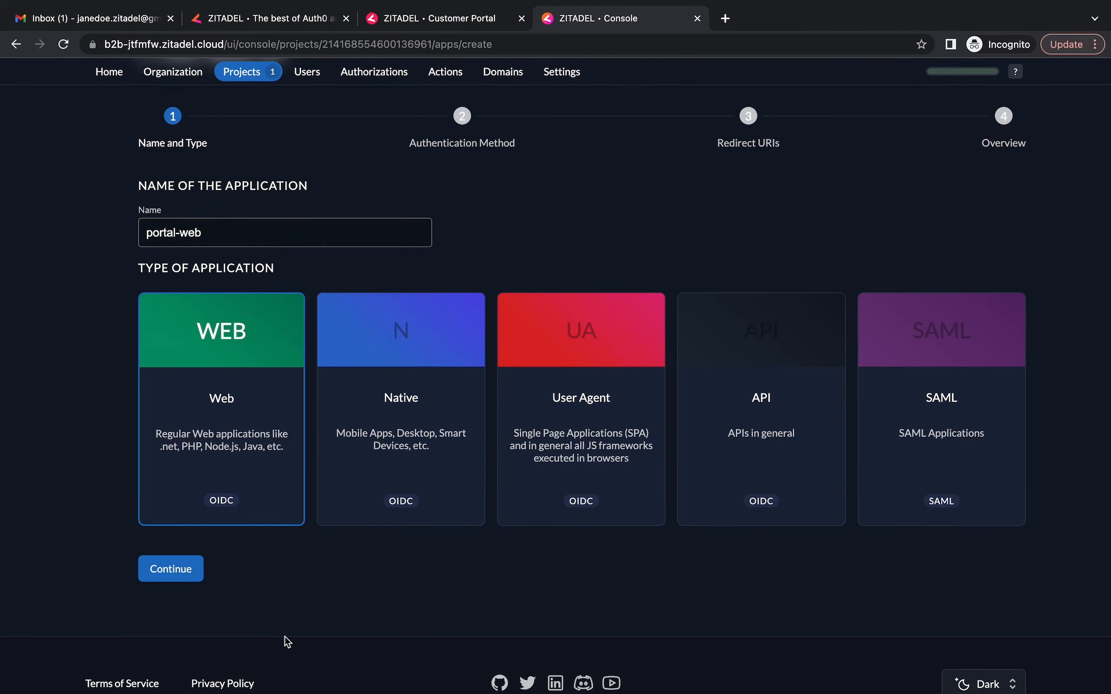
{"action": "left_click", "coordinate": [171, 572]}
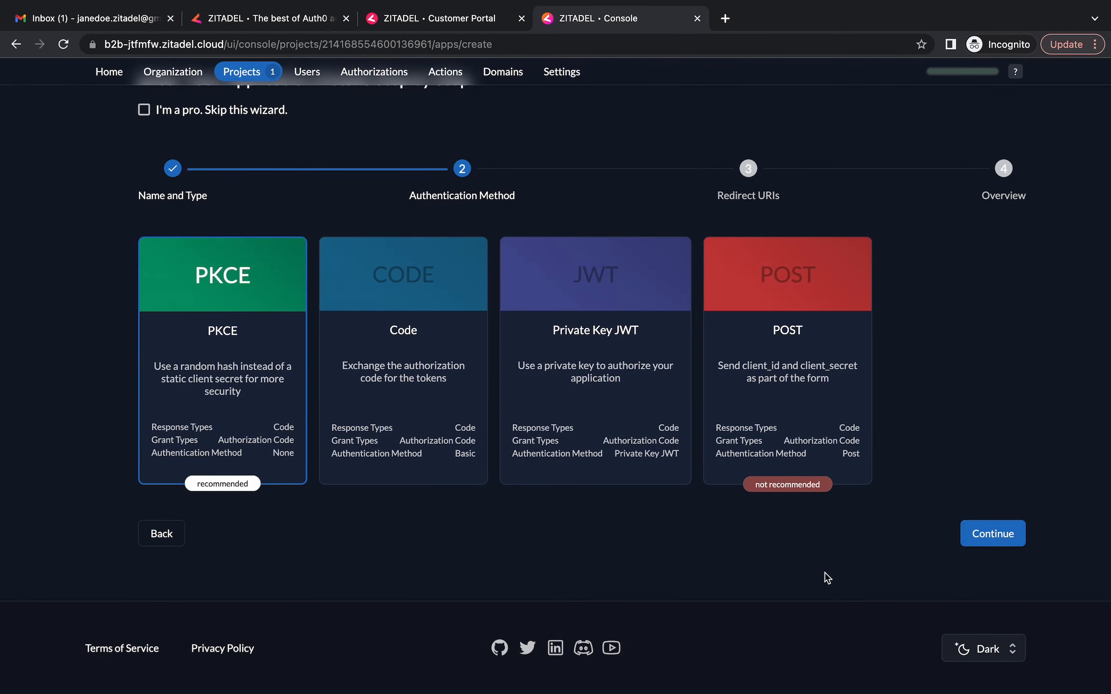
{"action": "left_click", "coordinate": [1002, 543]}
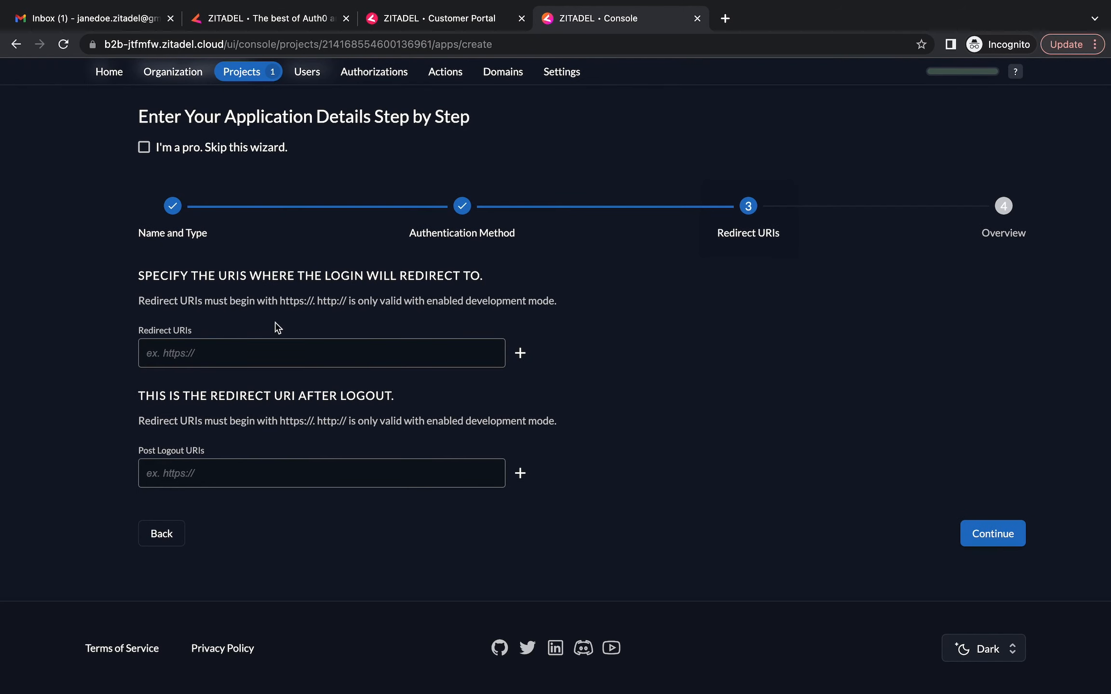
{"action": "left_click", "coordinate": [253, 361]}
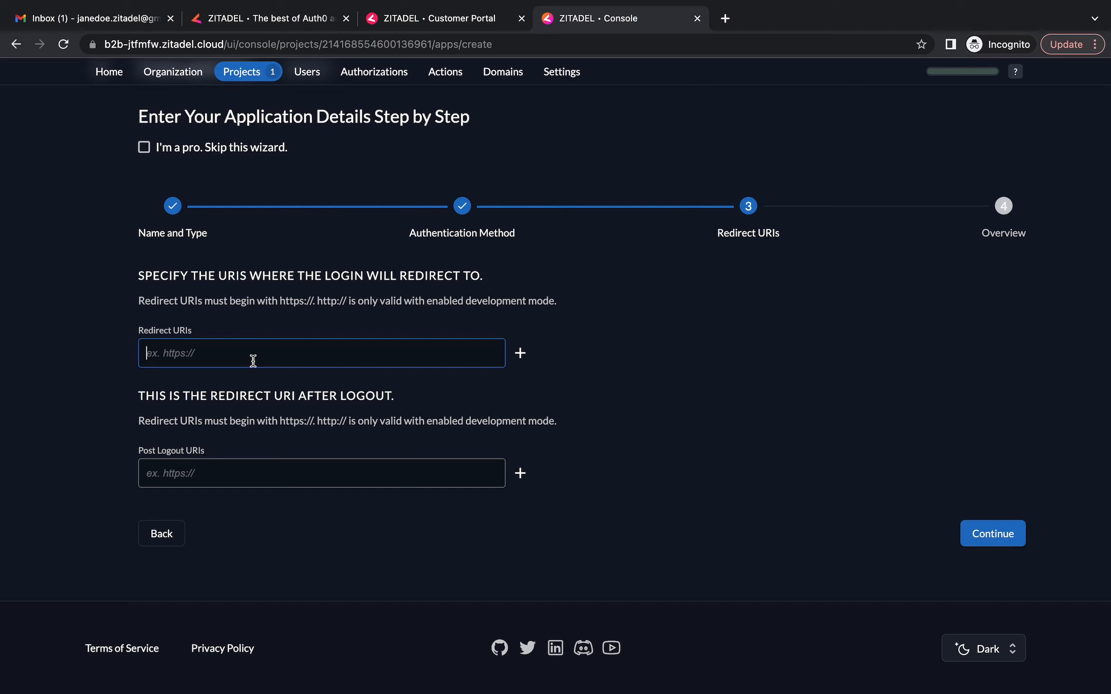
{"action": "type", "text": "http://localhost:"}
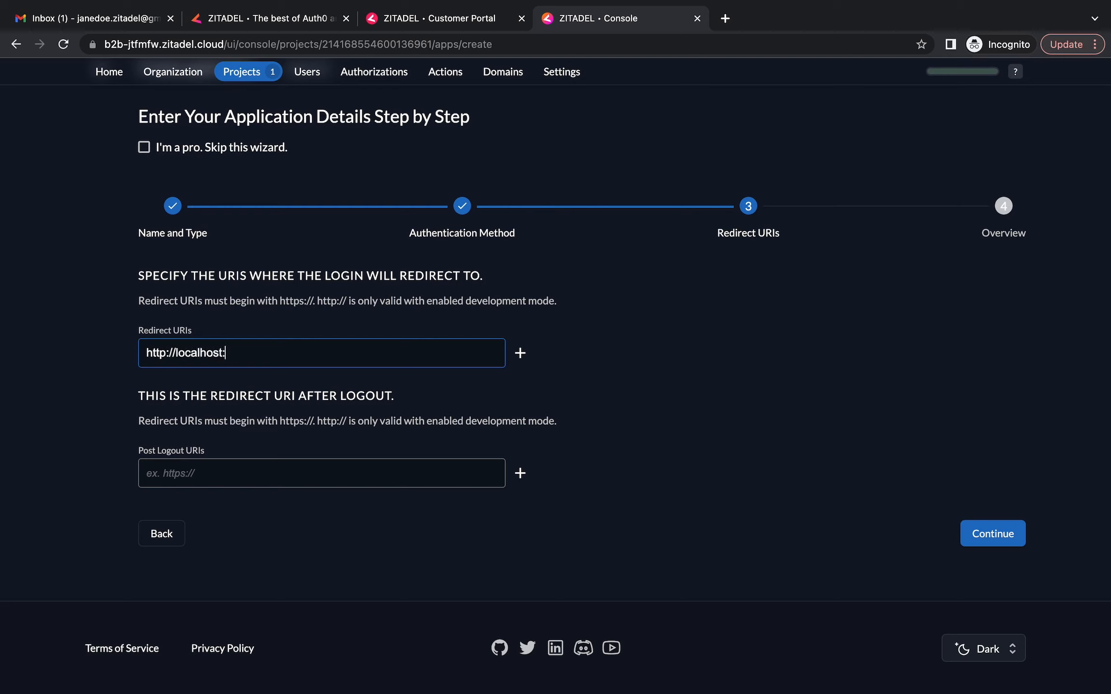
{"action": "type", "text": "3000/api/auth/callback"}
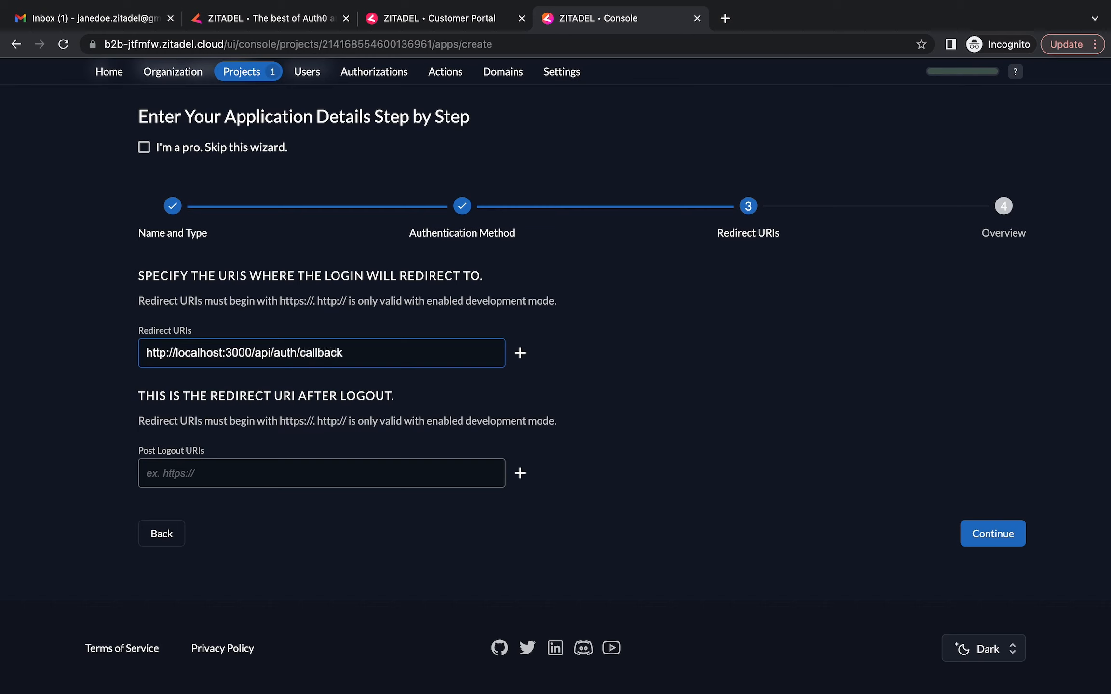
{"action": "type", "text": "/zitadel"}
{"action": "left_click", "coordinate": [174, 468]}
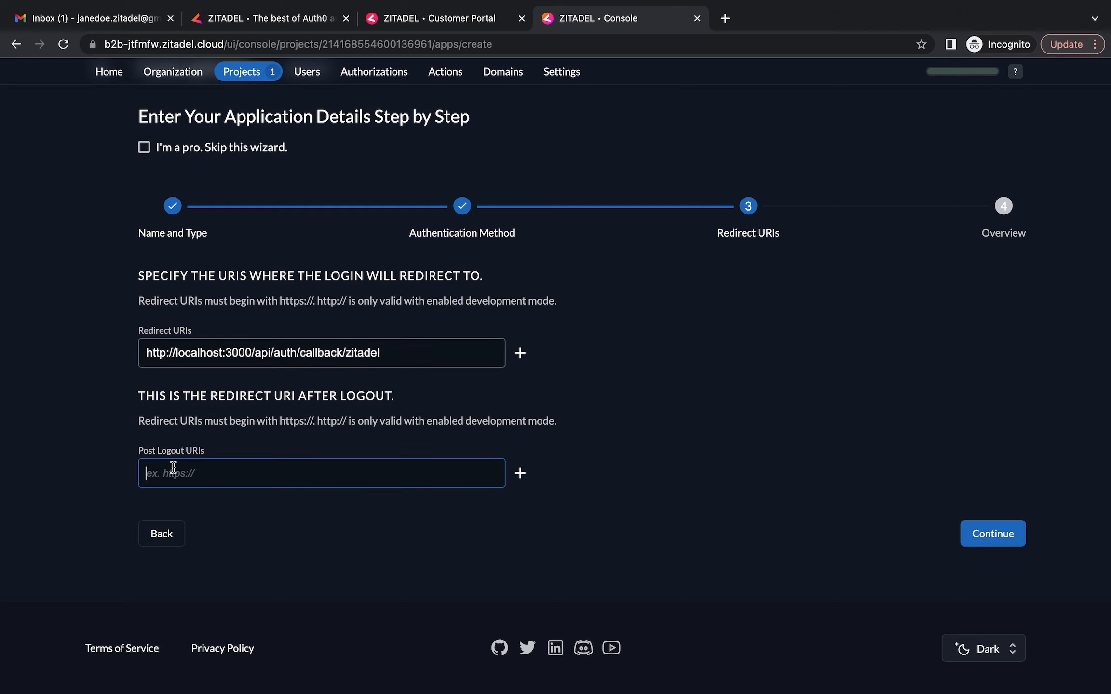
{"action": "left_click_drag", "start_coordinate": [144, 353], "coordinate": [250, 358]}
{"action": "key", "text": "super+c"}
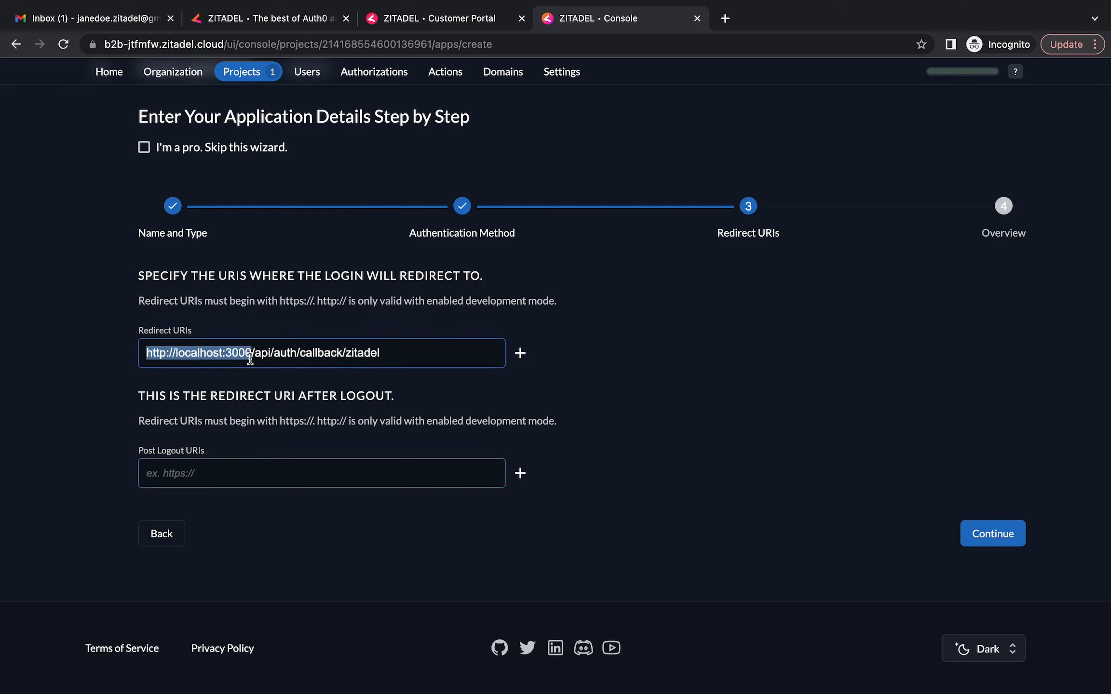
{"action": "left_click", "coordinate": [196, 484]}
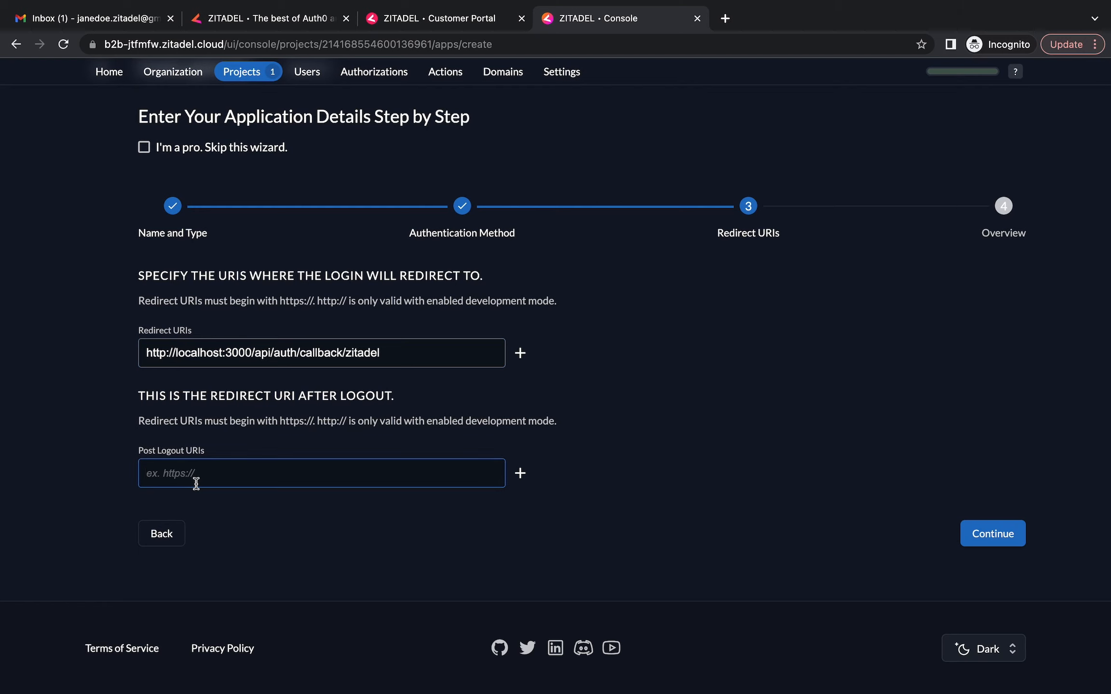
{"action": "key", "text": "super+v"}
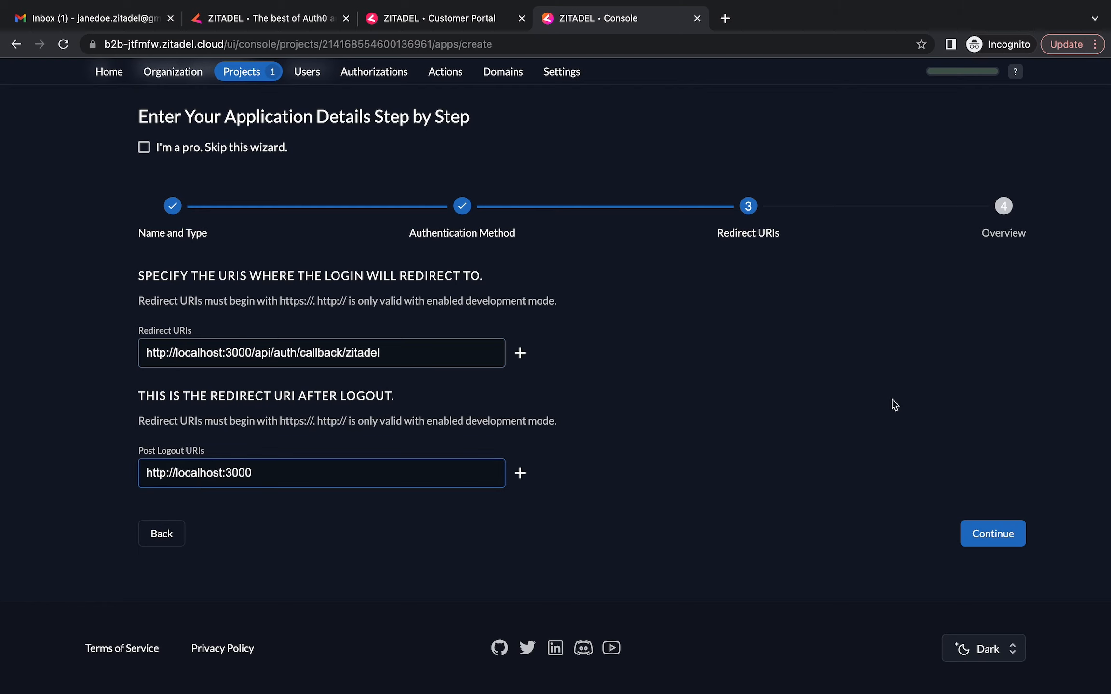
{"action": "left_click", "coordinate": [984, 528]}
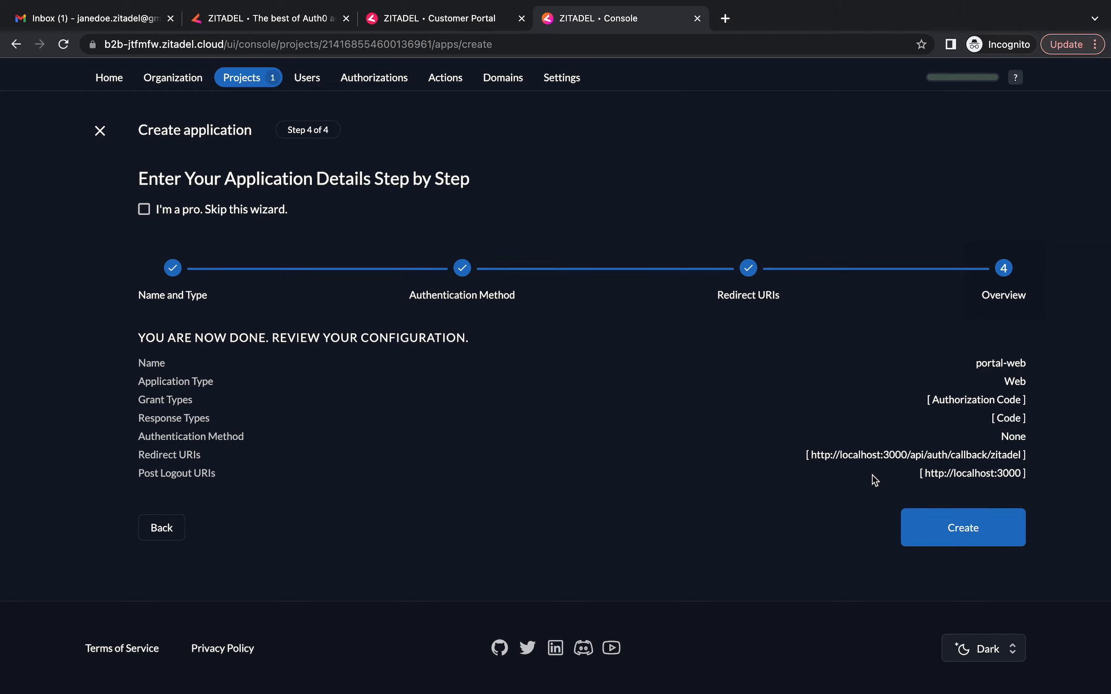
Create portal-web and close the client ID notice to open its page
{"action": "left_click", "coordinate": [973, 531]}
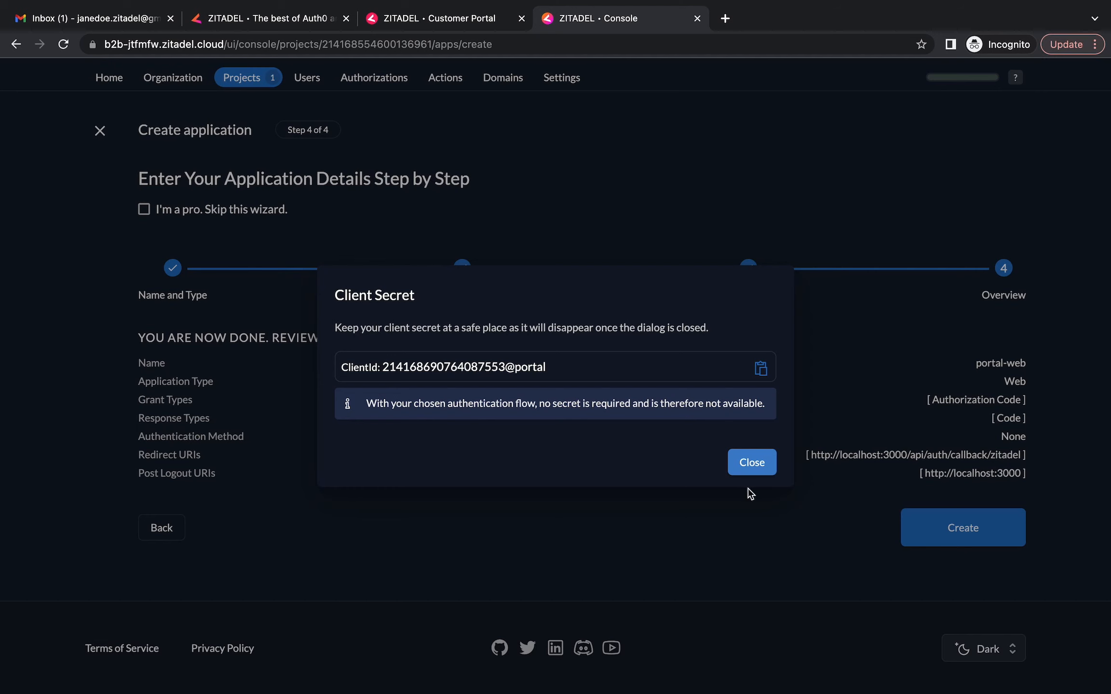
{"action": "left_click", "coordinate": [752, 463]}
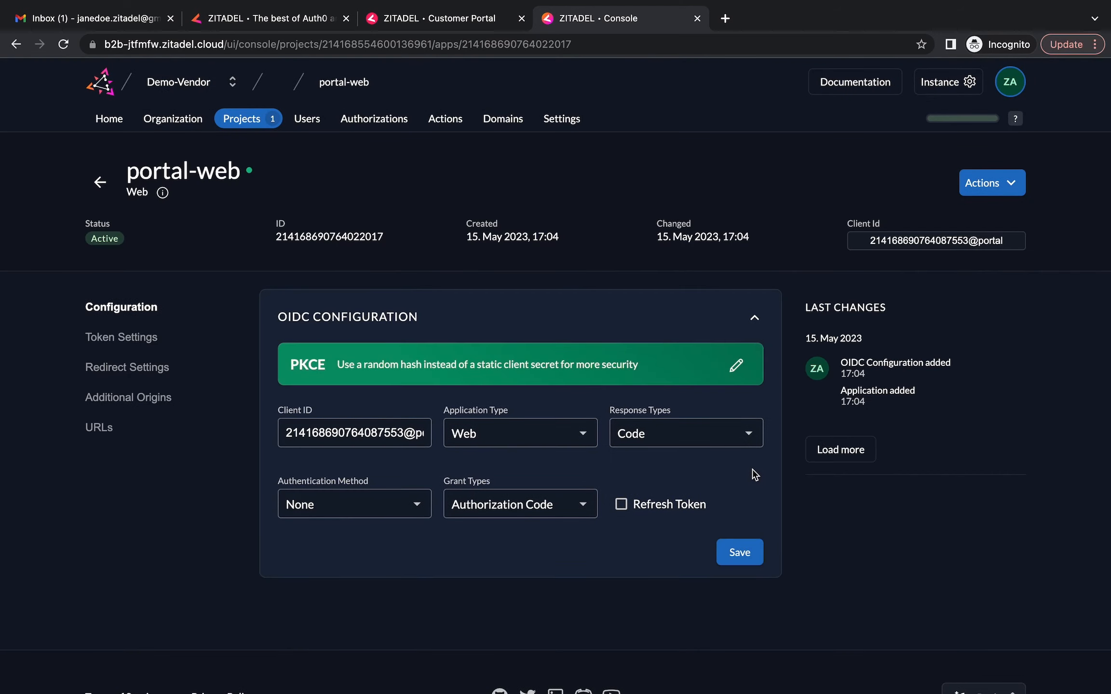
Enable Development Mode in portal-web's redirect settings and save
{"action": "left_click", "coordinate": [135, 366]}
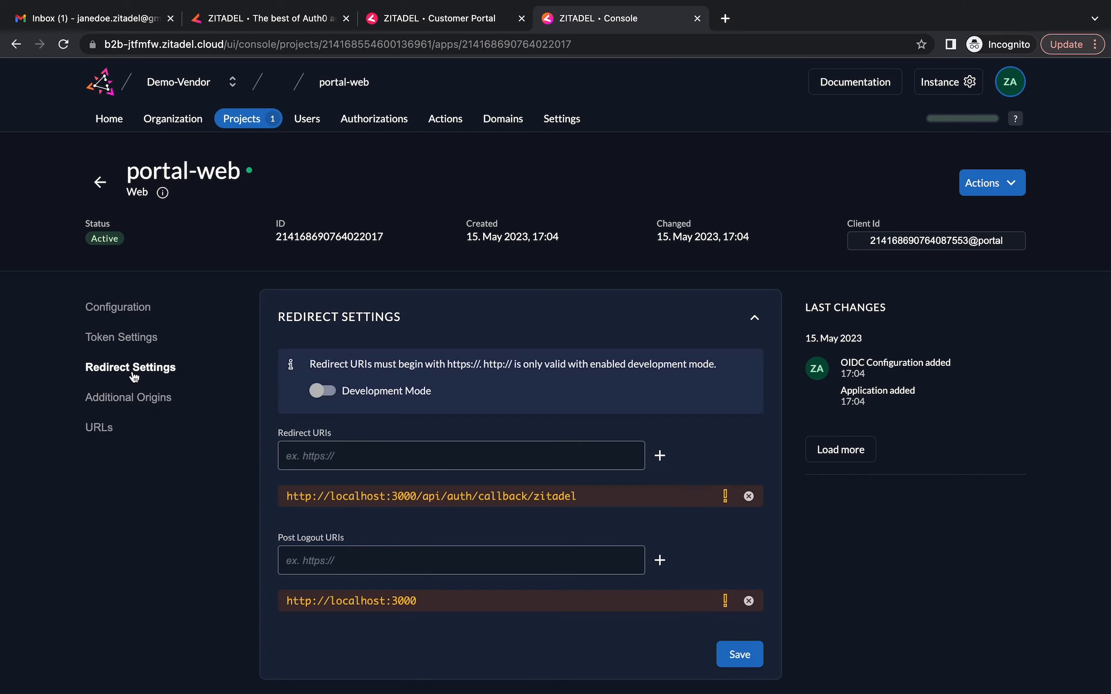
{"action": "left_click", "coordinate": [329, 393]}
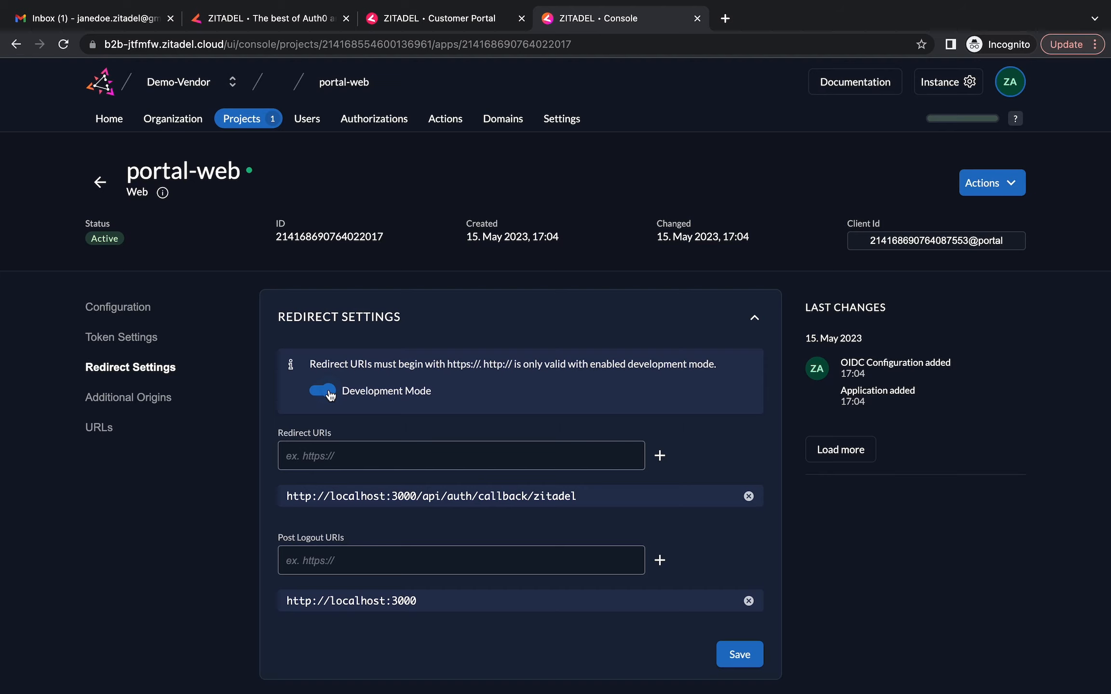
{"action": "scroll", "coordinate": [471, 565], "scroll_direction": "down", "scroll_amount": 3}
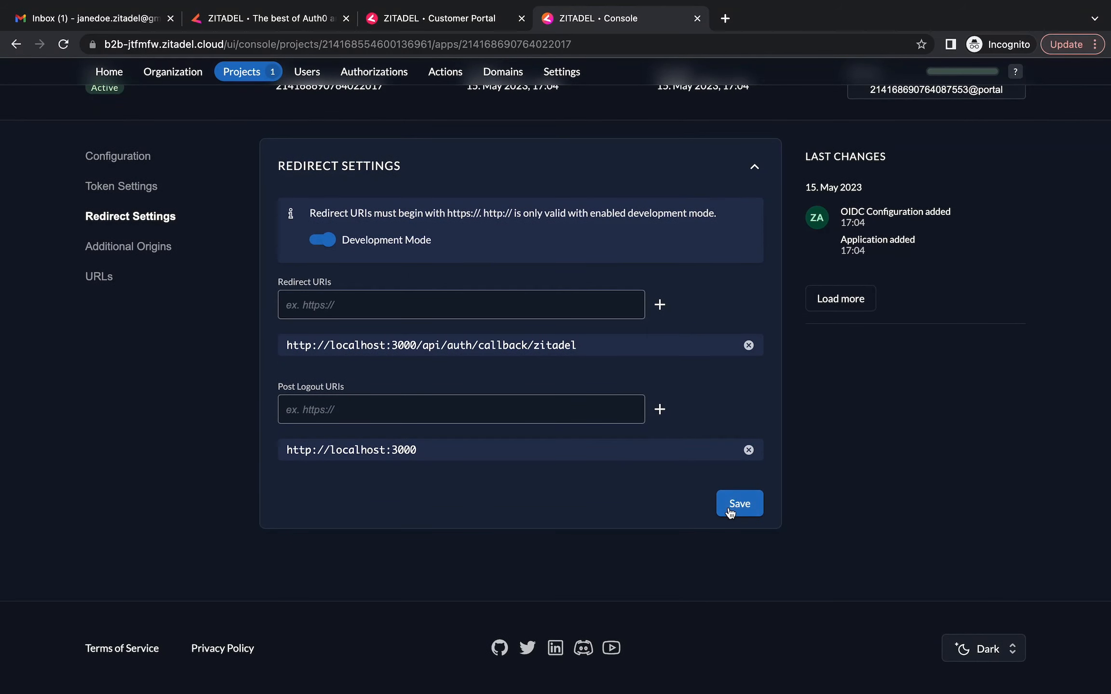
{"action": "left_click", "coordinate": [730, 511]}
Include user roles and user info inside portal-web's ID token and save
{"action": "left_click", "coordinate": [107, 187]}
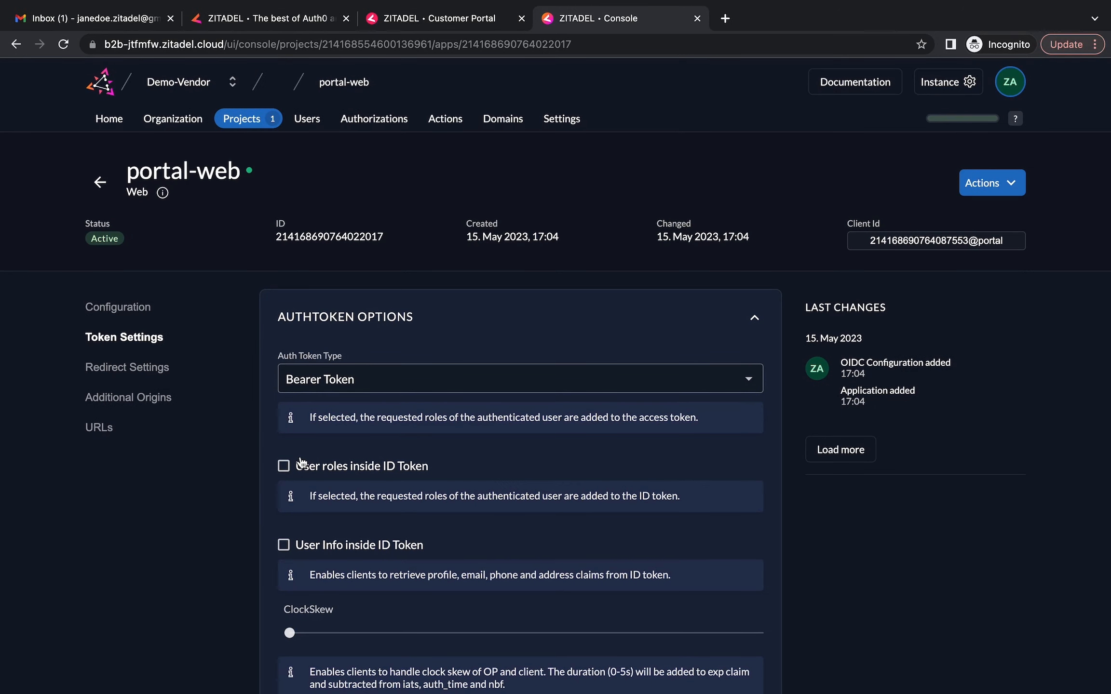
{"action": "scroll", "coordinate": [301, 463], "scroll_direction": "down", "scroll_amount": 1}
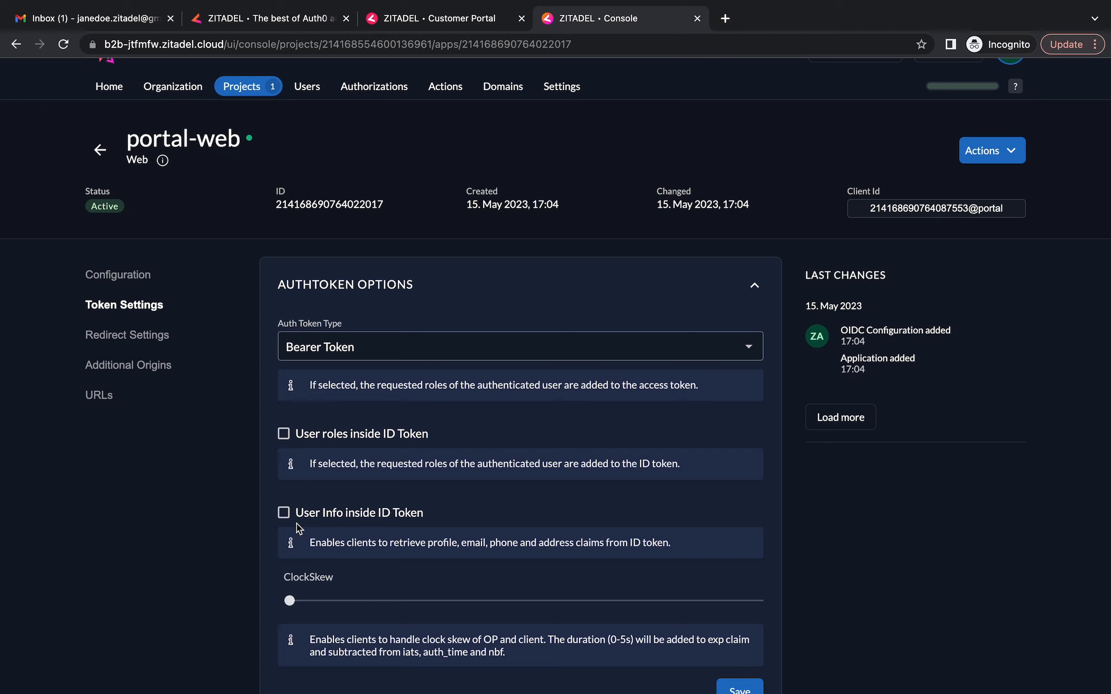
{"action": "left_click", "coordinate": [286, 435]}
{"action": "left_click", "coordinate": [284, 513]}
{"action": "scroll", "coordinate": [608, 569], "scroll_direction": "down", "scroll_amount": 4}
{"action": "left_click", "coordinate": [740, 502]}
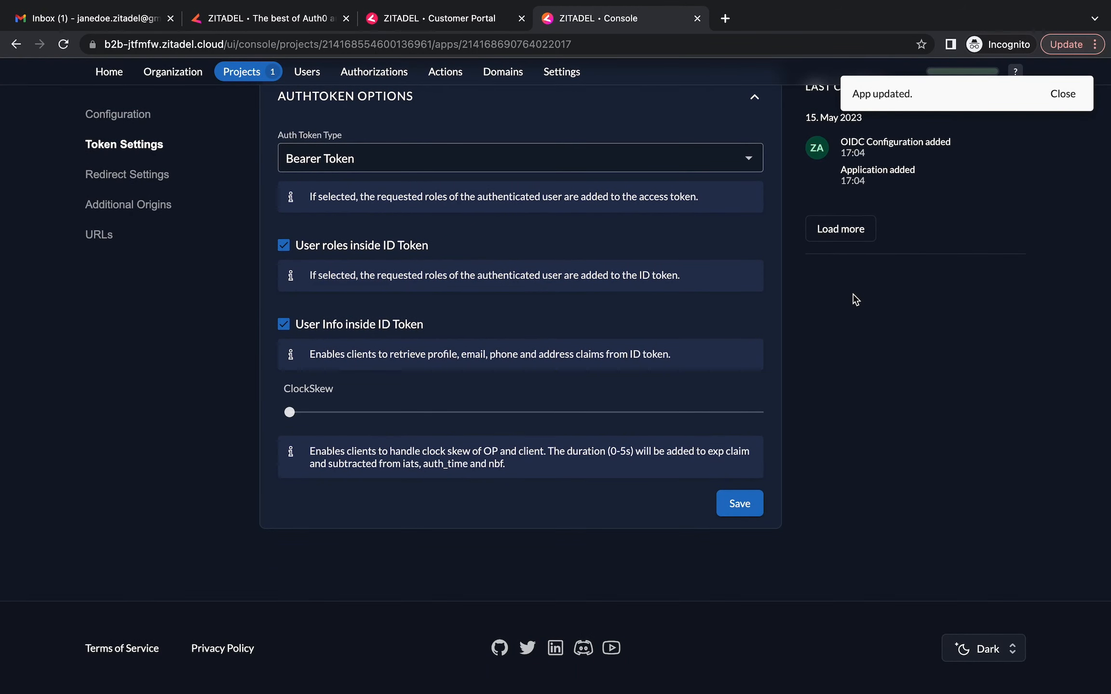
Open the Portal project's Roles page from the projects list
{"action": "scroll", "coordinate": [667, 477], "scroll_direction": "up", "scroll_amount": 4}
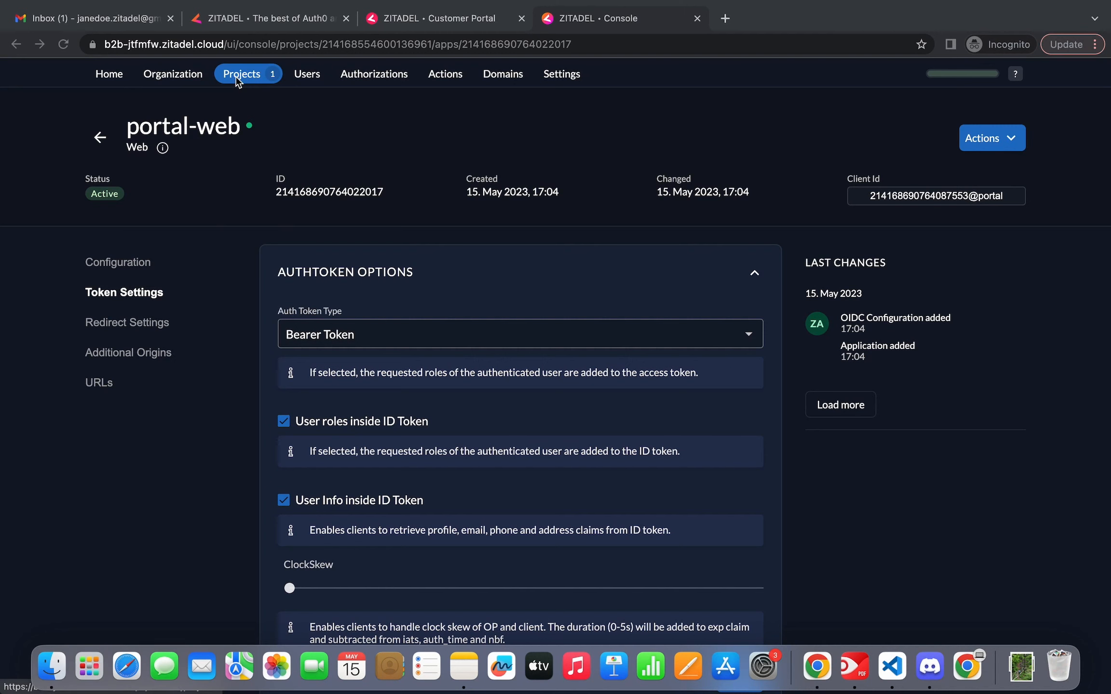
{"action": "scroll", "coordinate": [240, 74], "scroll_direction": "up", "scroll_amount": 1}
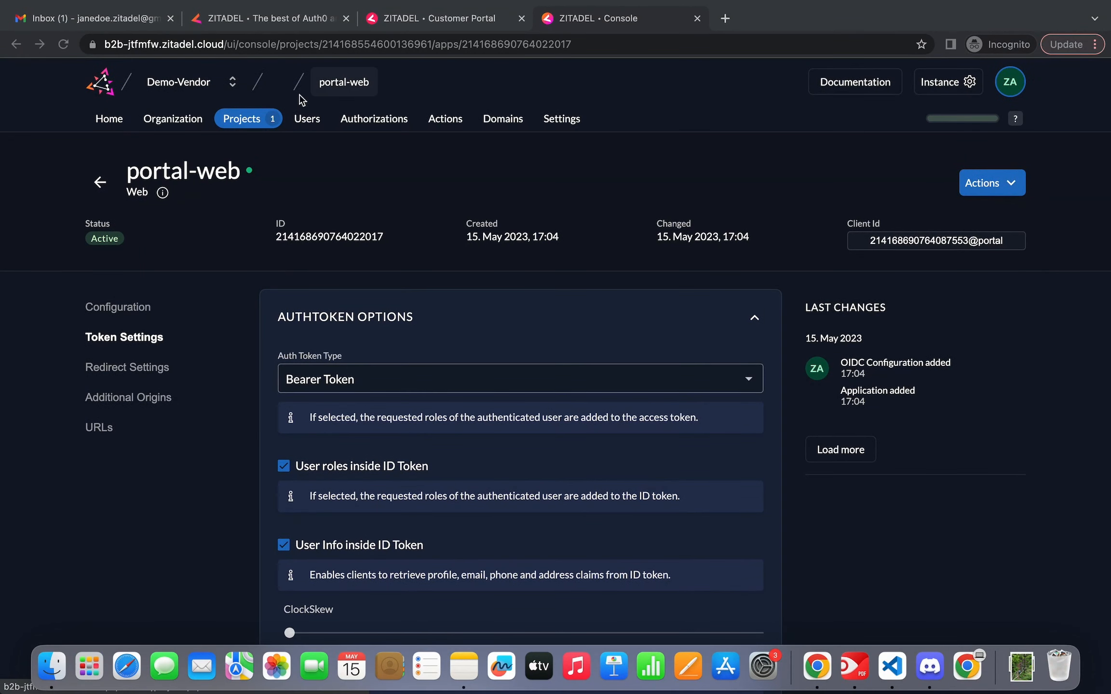
{"action": "left_click", "coordinate": [254, 126]}
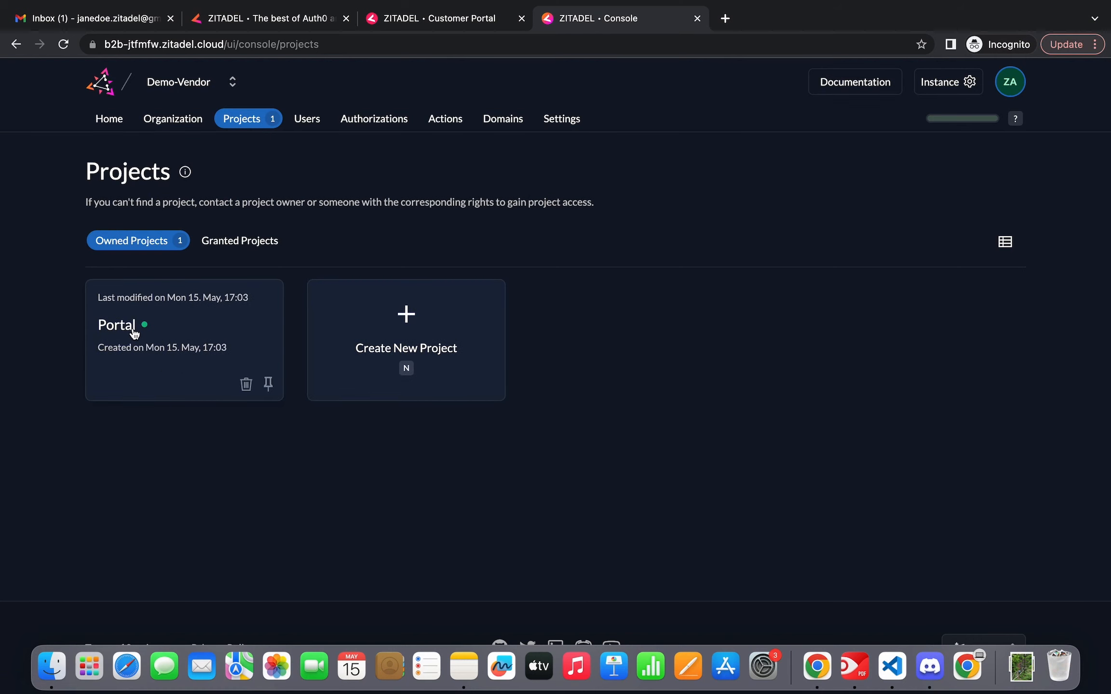
{"action": "left_click", "coordinate": [135, 332]}
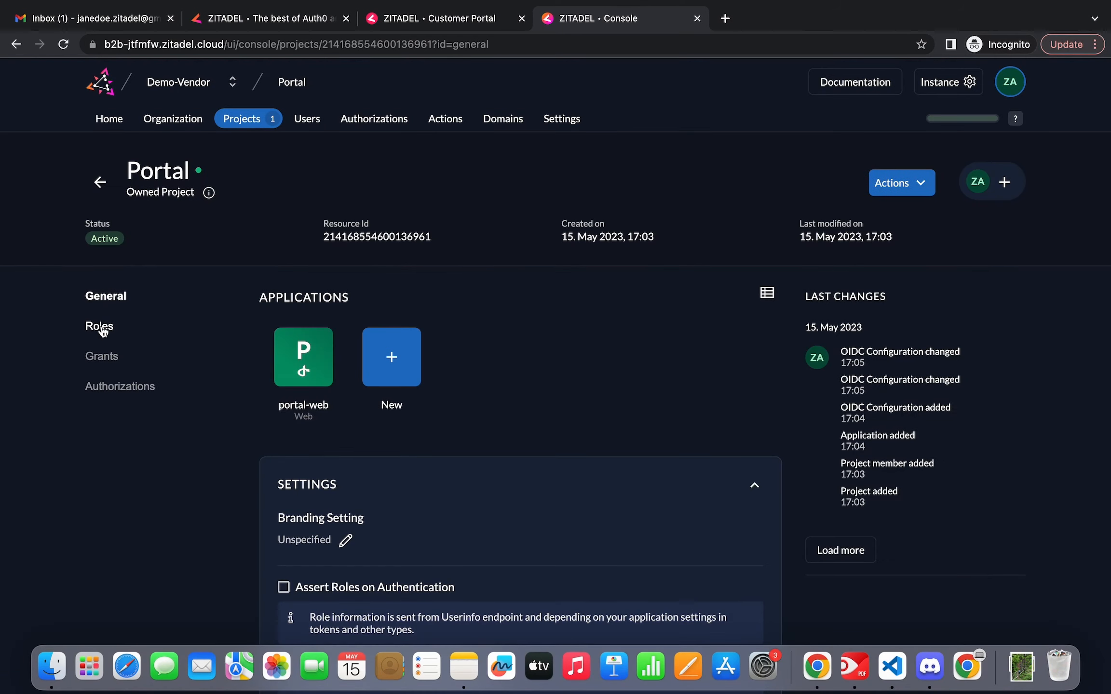
{"action": "left_click", "coordinate": [103, 331]}
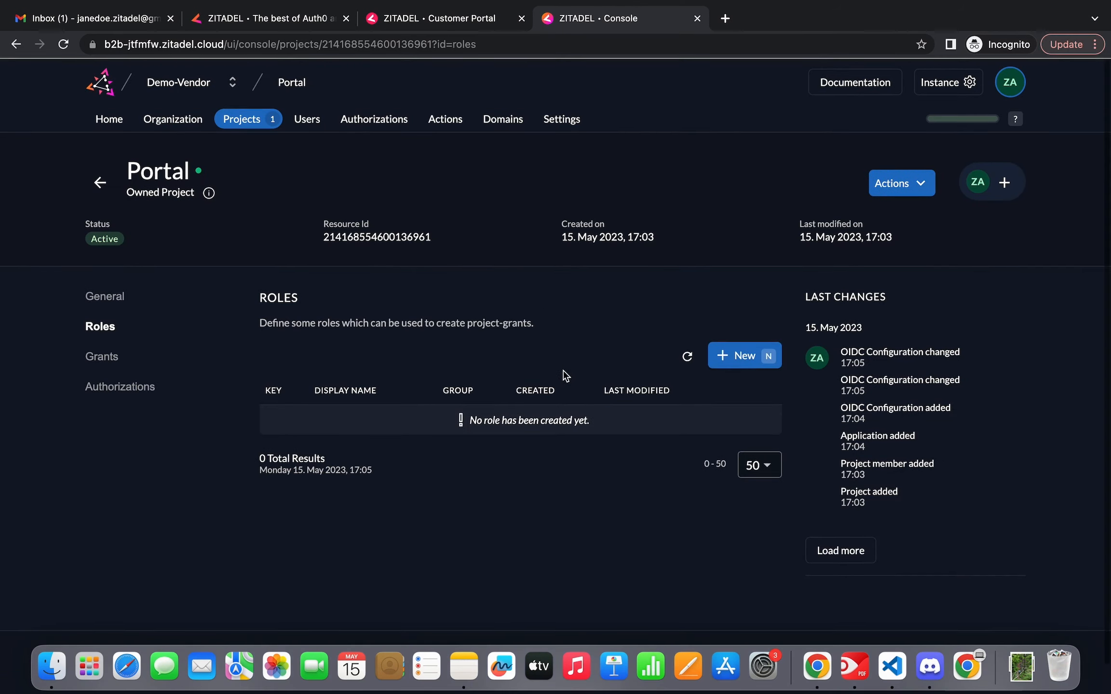
Define Portal roles admin (display name Administrator) and reader (display name Reader) and save them
{"action": "left_click", "coordinate": [745, 357]}
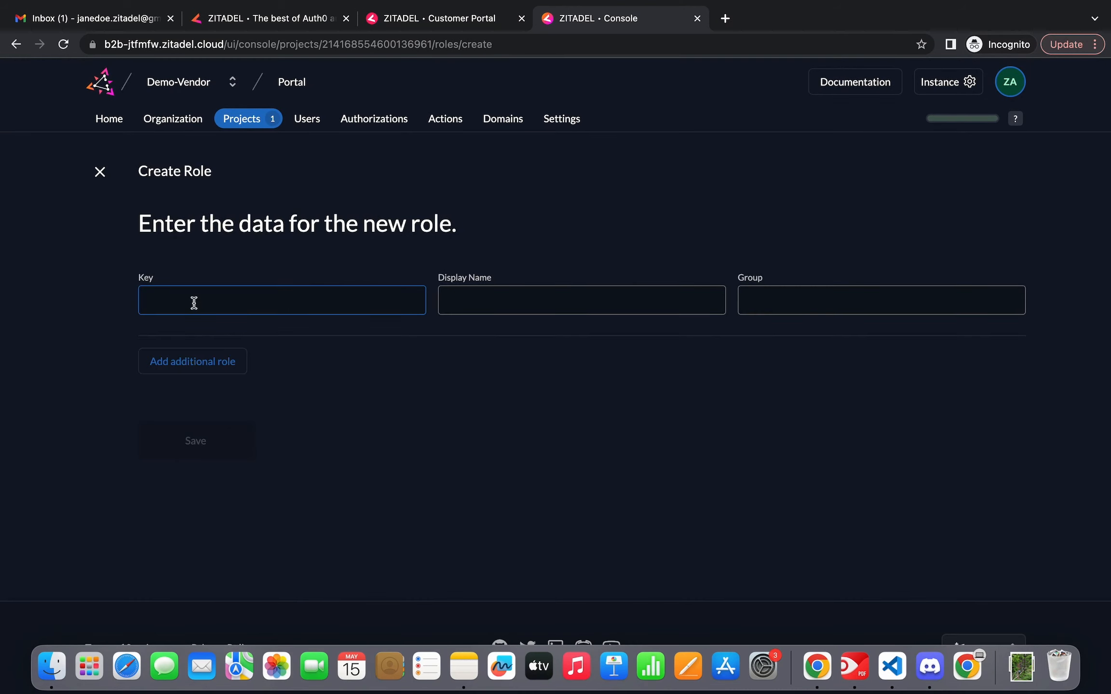
{"action": "type", "text": "admin"}
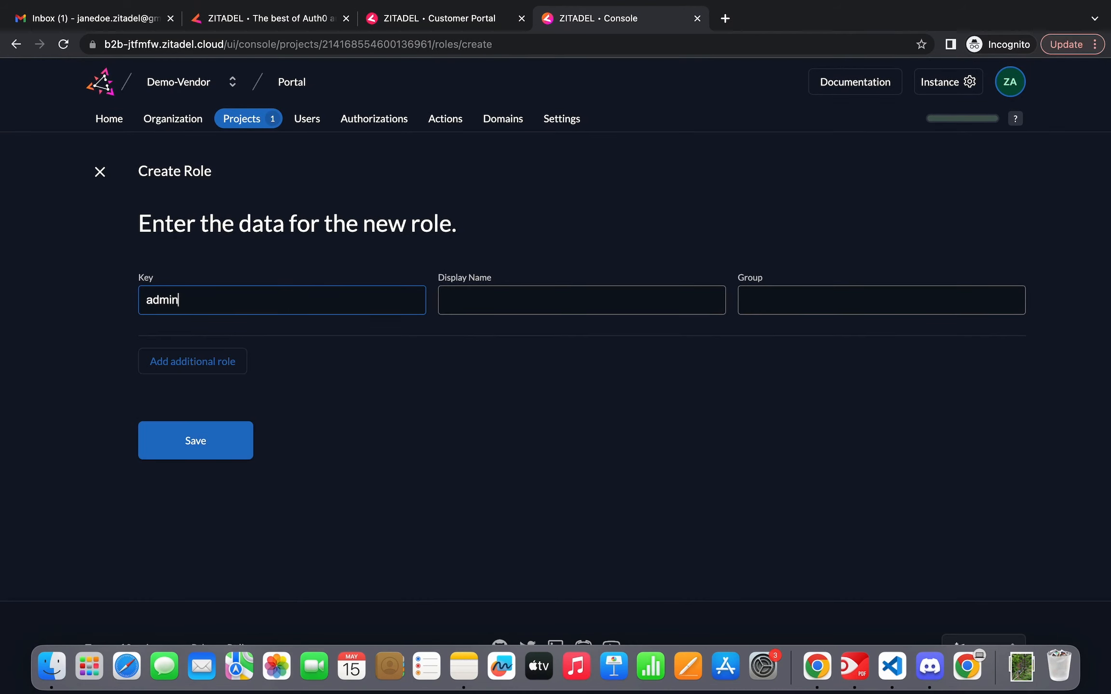
{"action": "left_click", "coordinate": [502, 305]}
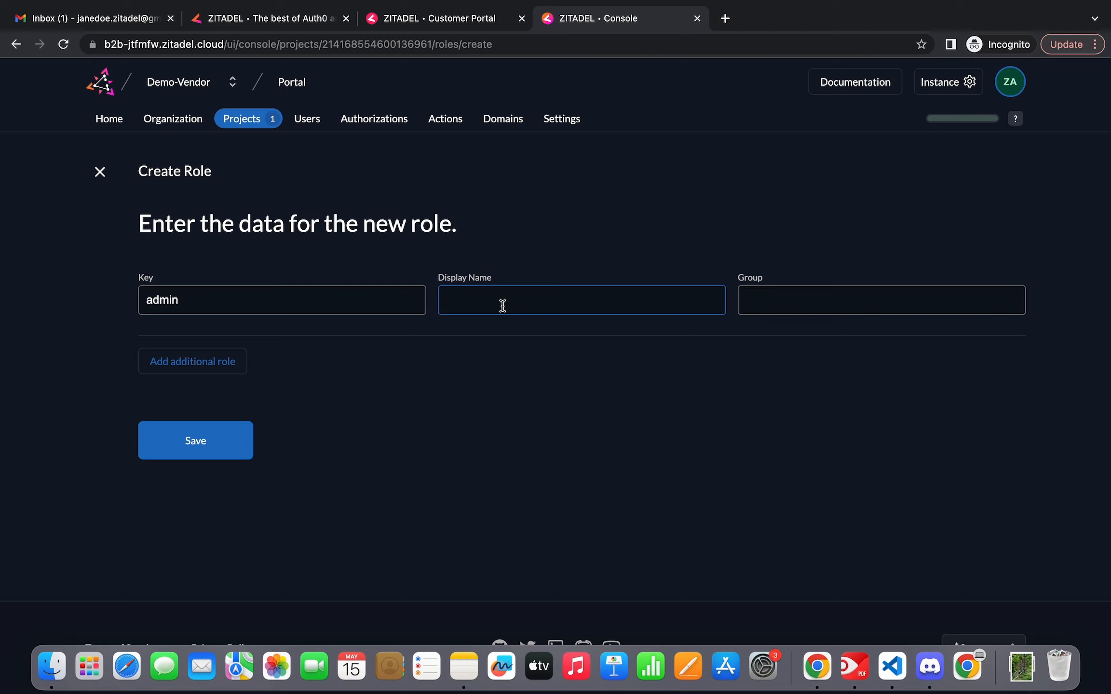
{"action": "type", "text": "D"}
{"action": "key", "text": "BackSpace"}
{"action": "type", "text": "Administrator"}
{"action": "left_click", "coordinate": [184, 374]}
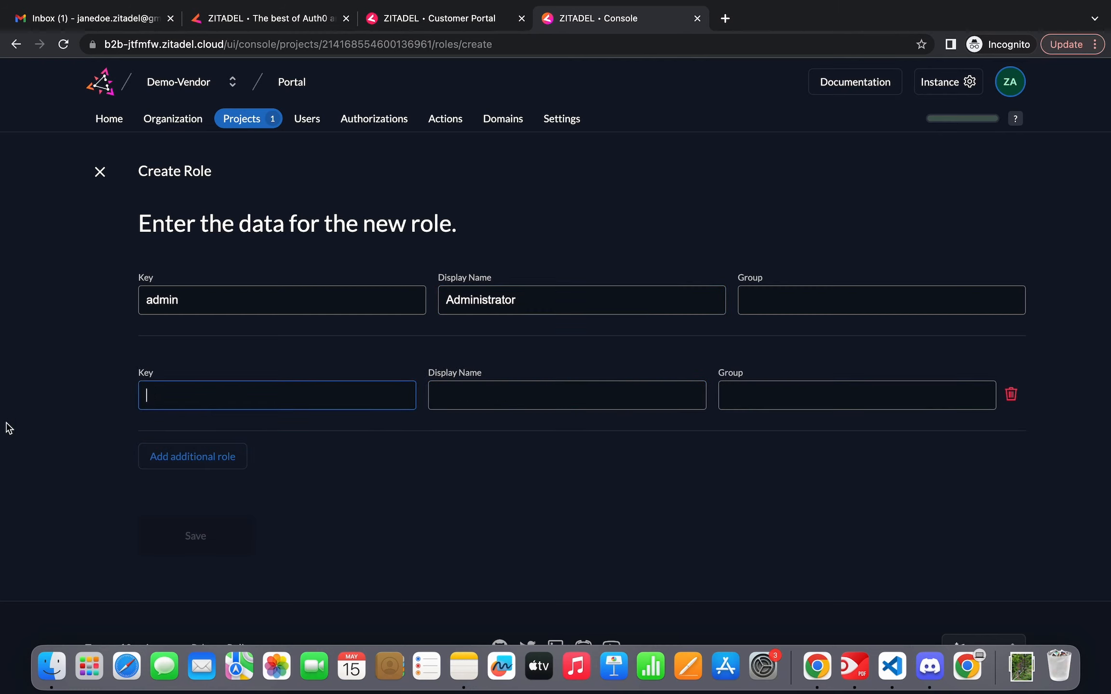
{"action": "type", "text": "reader"}
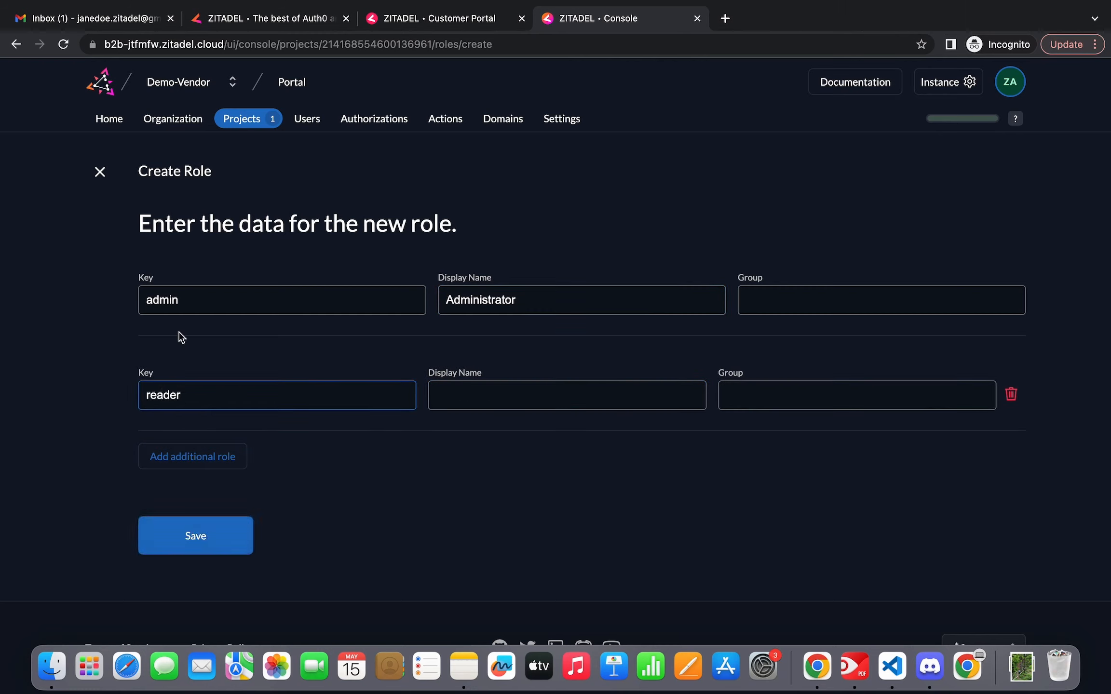
{"action": "left_click", "coordinate": [476, 400]}
{"action": "type", "text": "Reader"}
{"action": "left_click", "coordinate": [237, 540]}
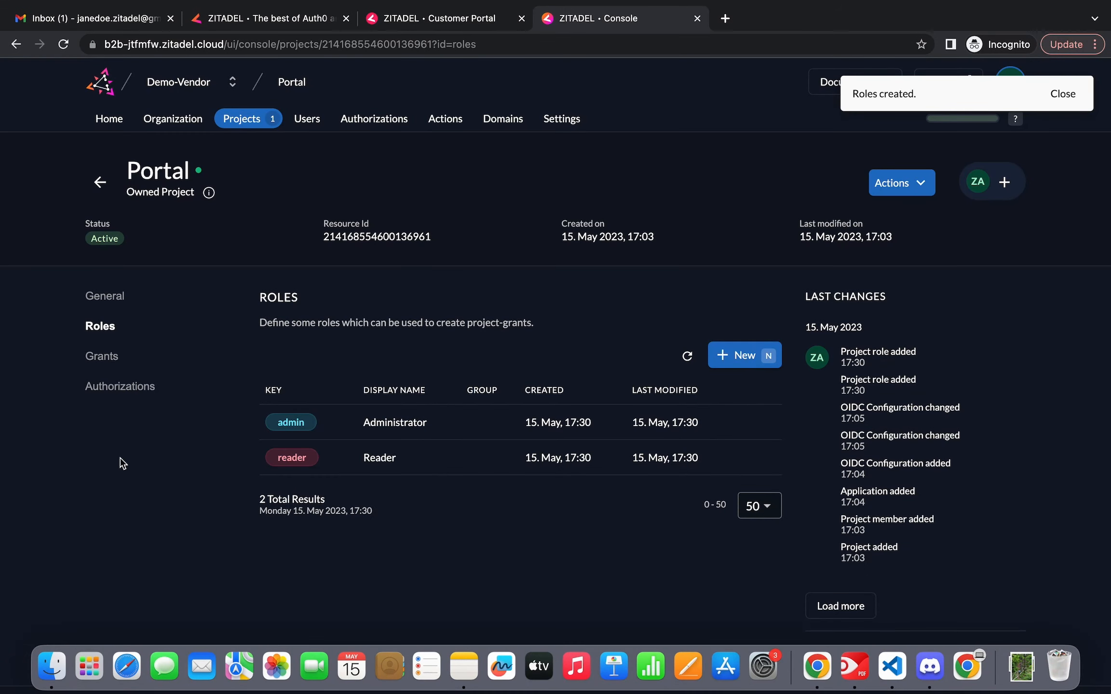
Tick Assert Roles on Authentication in Portal's general settings and save
{"action": "left_click", "coordinate": [111, 301]}
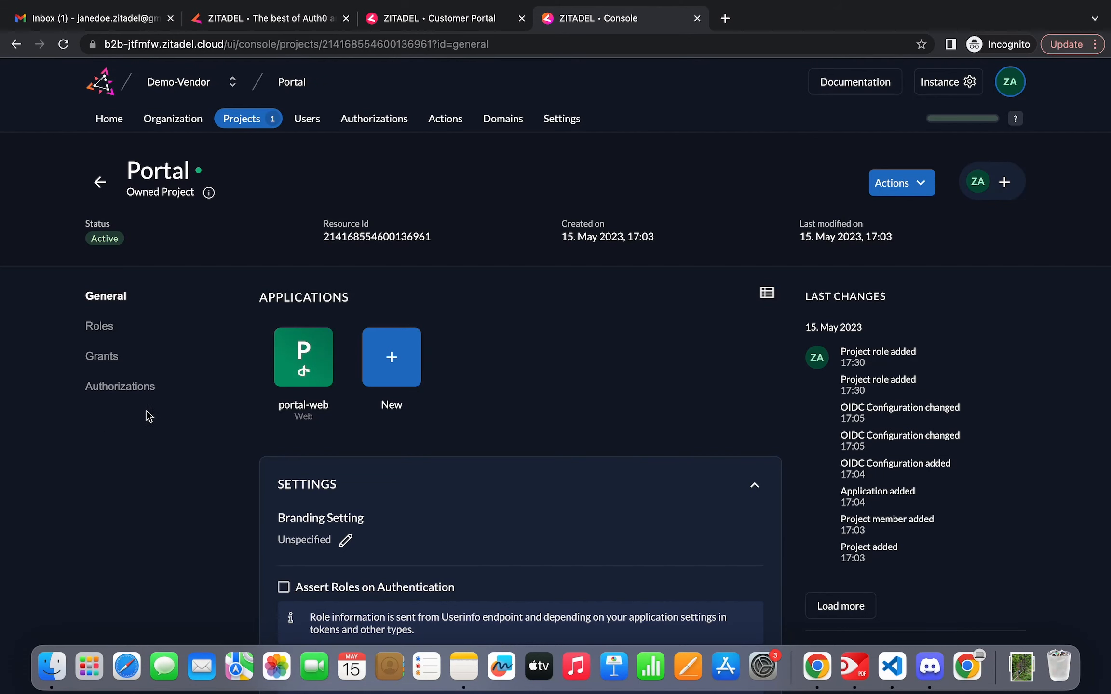
{"action": "scroll", "coordinate": [489, 385], "scroll_direction": "down", "scroll_amount": 5}
{"action": "scroll", "coordinate": [490, 384], "scroll_direction": "down", "scroll_amount": 2}
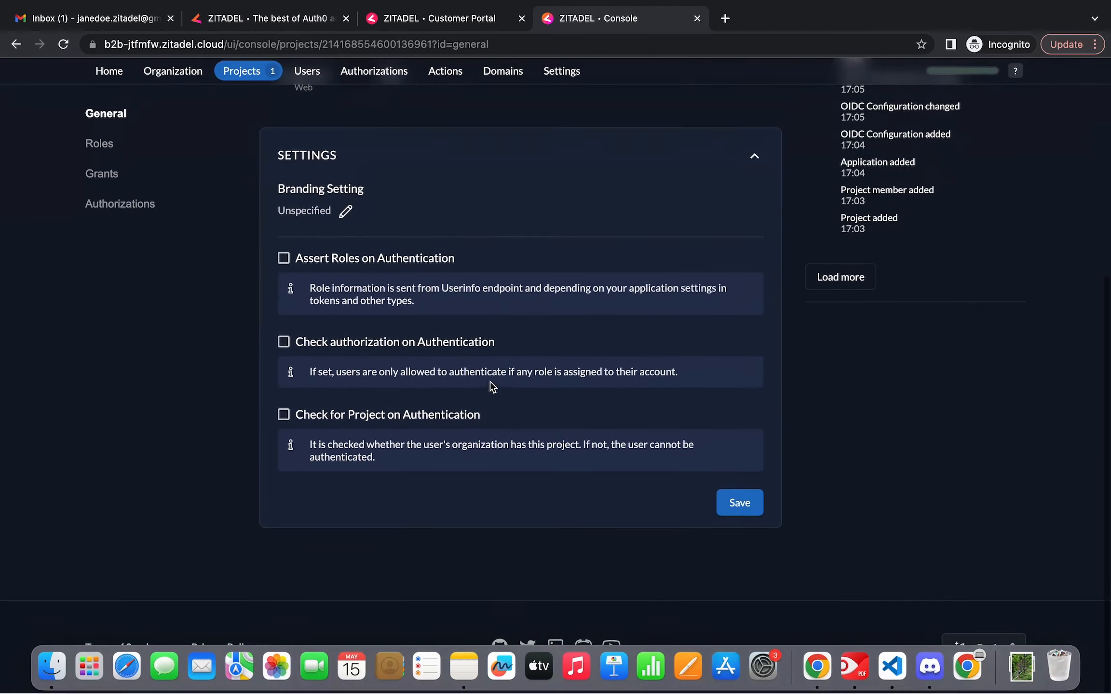
{"action": "left_click", "coordinate": [284, 260]}
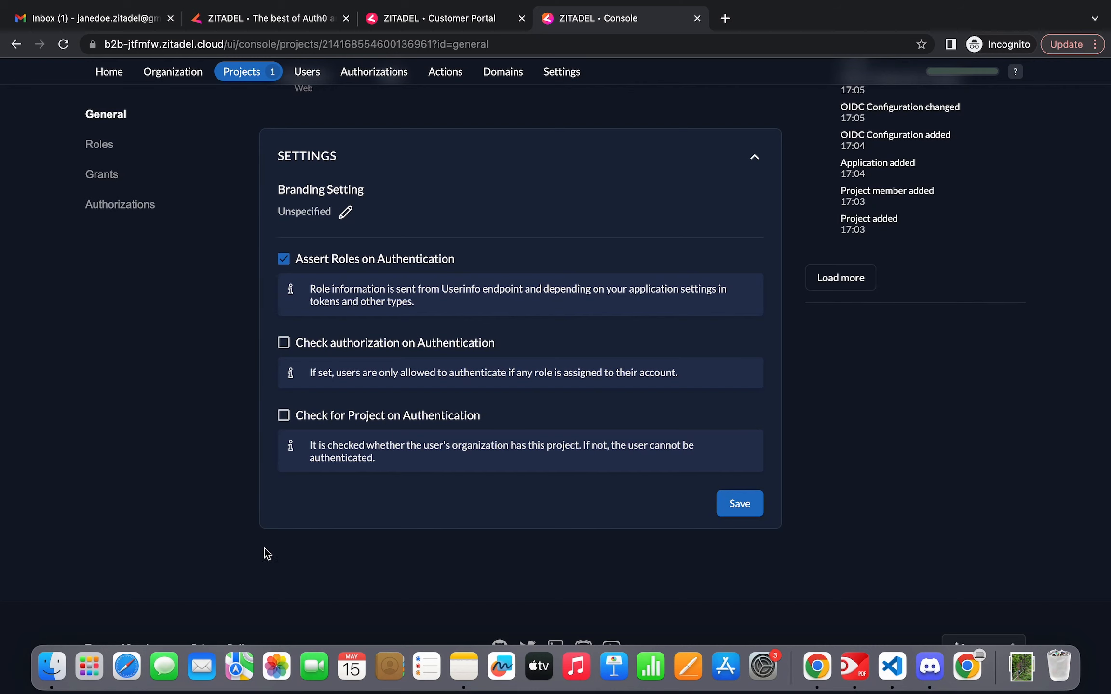
{"action": "left_click", "coordinate": [725, 512]}
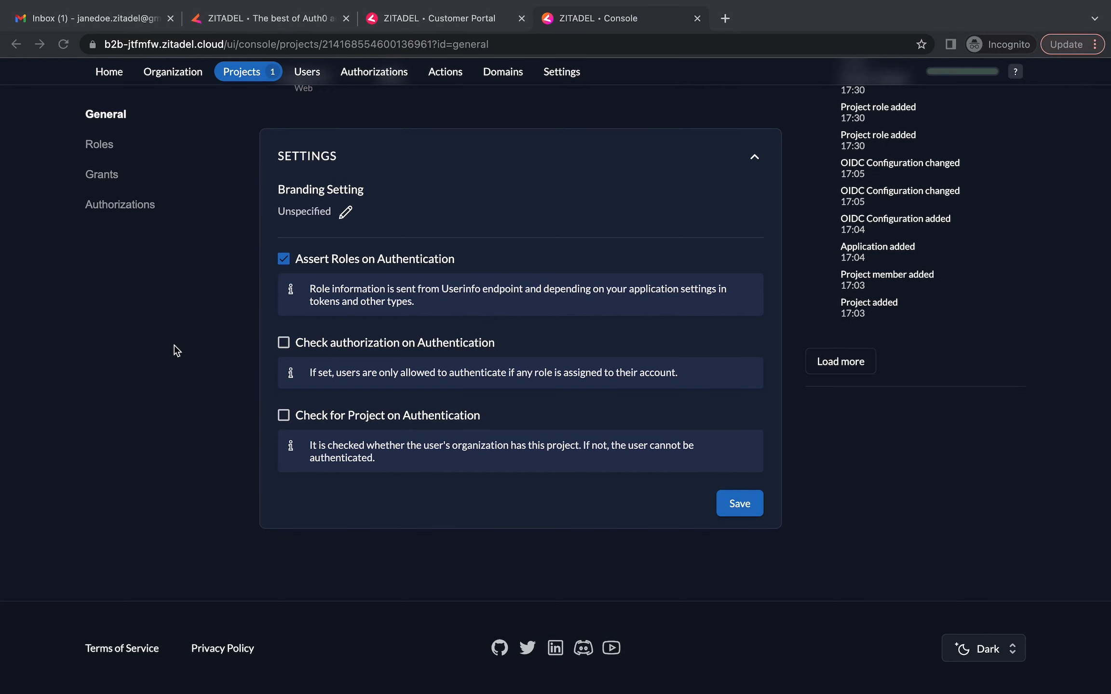
{"action": "scroll", "coordinate": [176, 350], "scroll_direction": "up", "scroll_amount": 2}
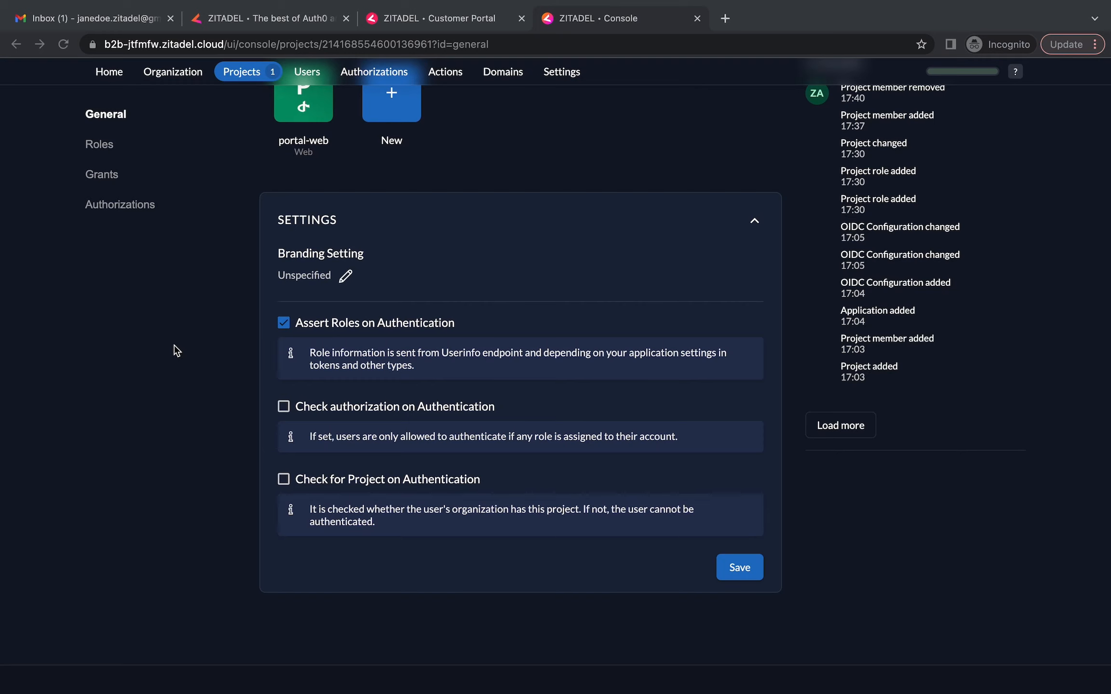
{"action": "scroll", "coordinate": [177, 351], "scroll_direction": "up", "scroll_amount": 5}
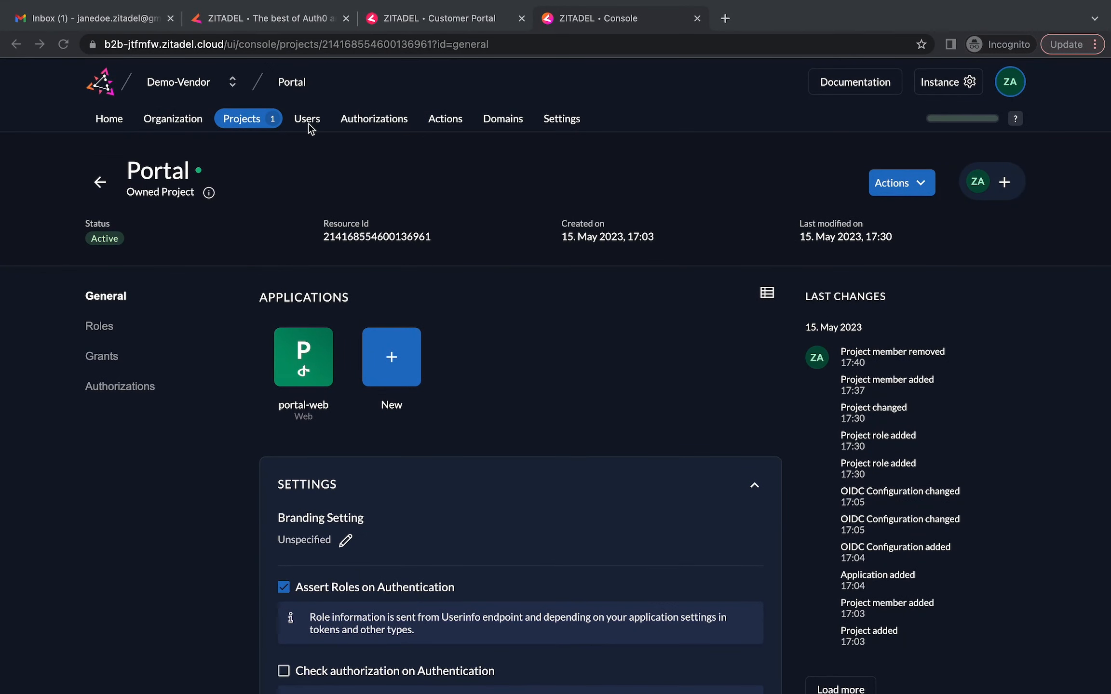
Under Users > Service Users, create service user 'nextjs' named 'NextJS'
{"action": "left_click", "coordinate": [308, 121]}
{"action": "left_click", "coordinate": [172, 240]}
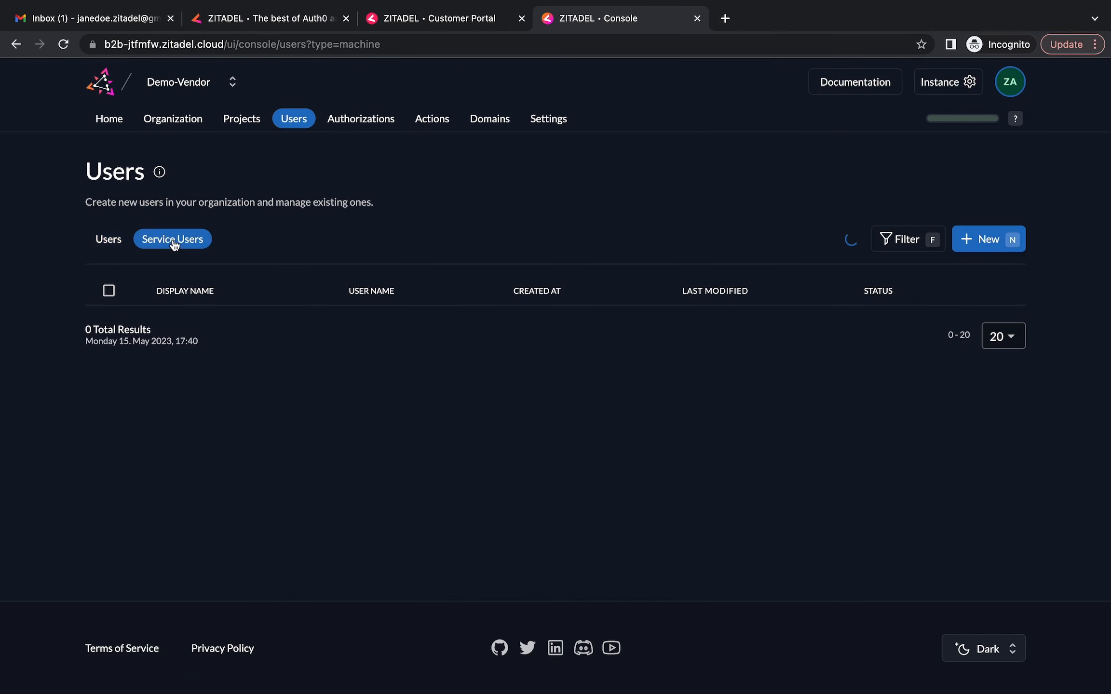
{"action": "left_click", "coordinate": [983, 240]}
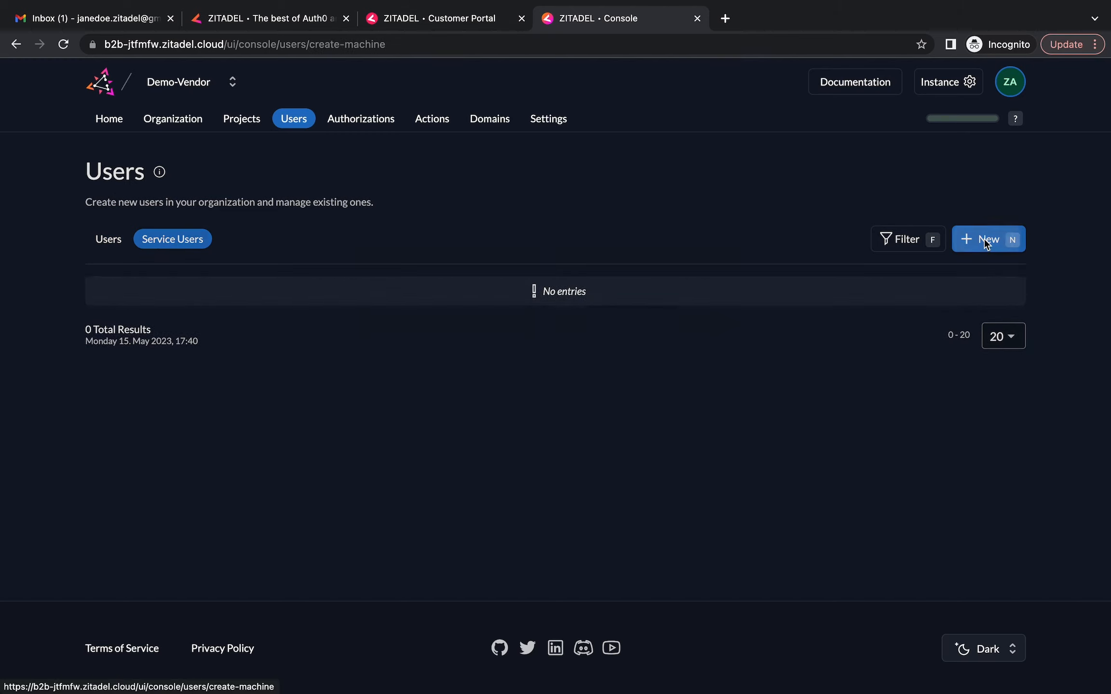
{"action": "left_click", "coordinate": [215, 256]}
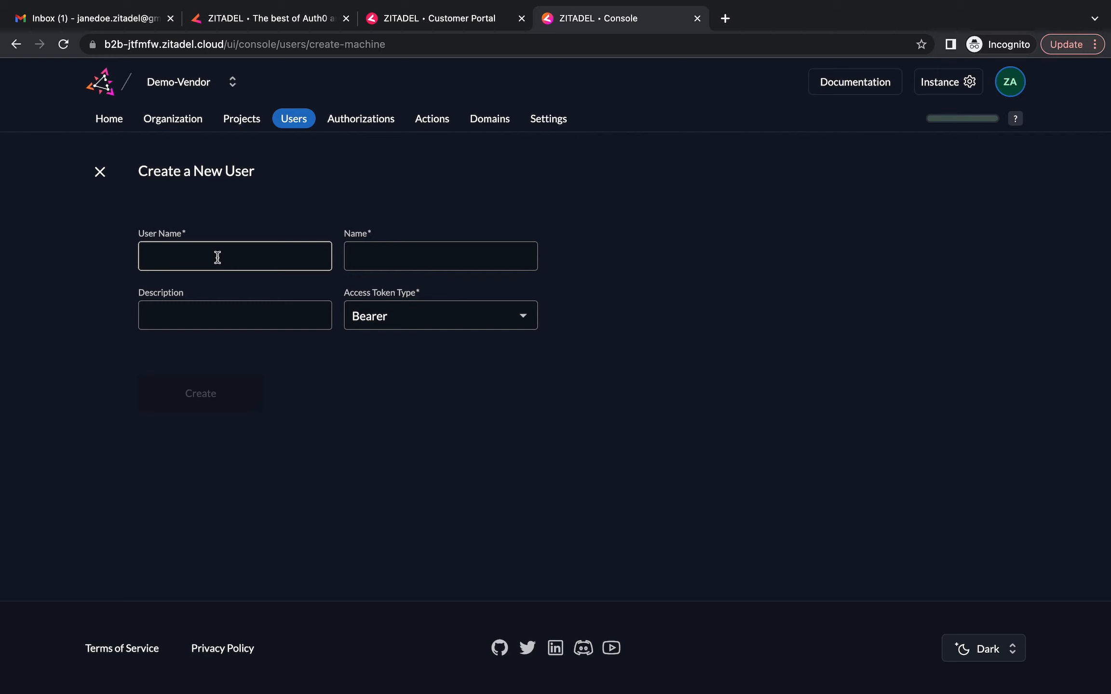
{"action": "left_click", "coordinate": [218, 257]}
{"action": "type", "text": "n"}
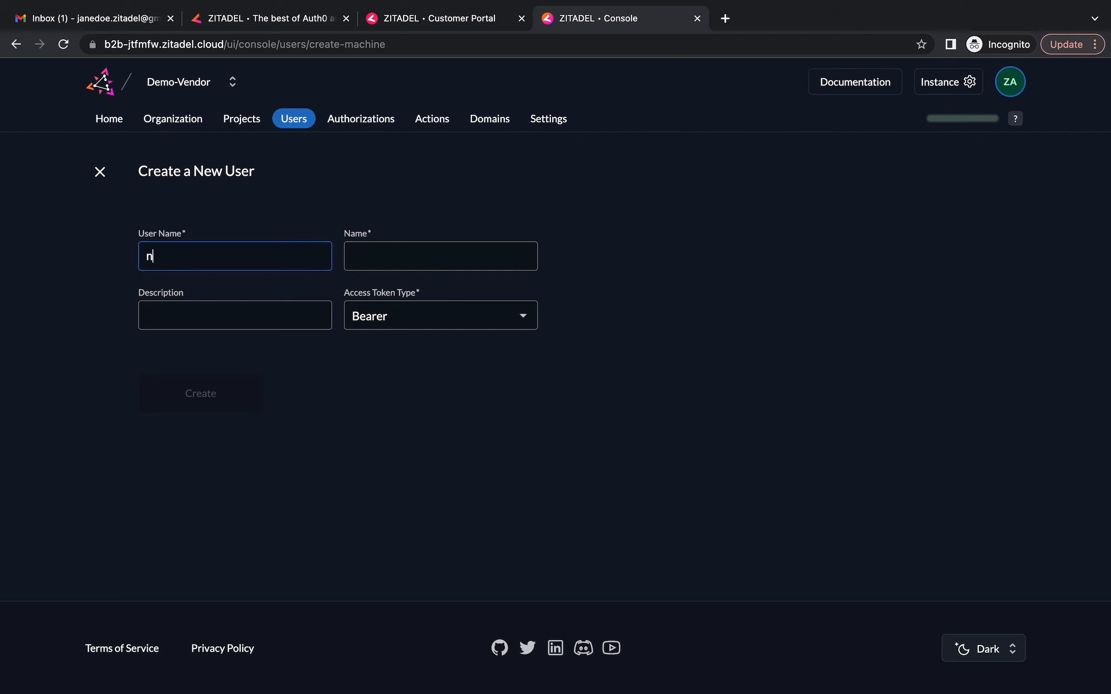
{"action": "type", "text": "extjs"}
{"action": "left_click", "coordinate": [364, 250]}
{"action": "type", "text": "NextJ"}
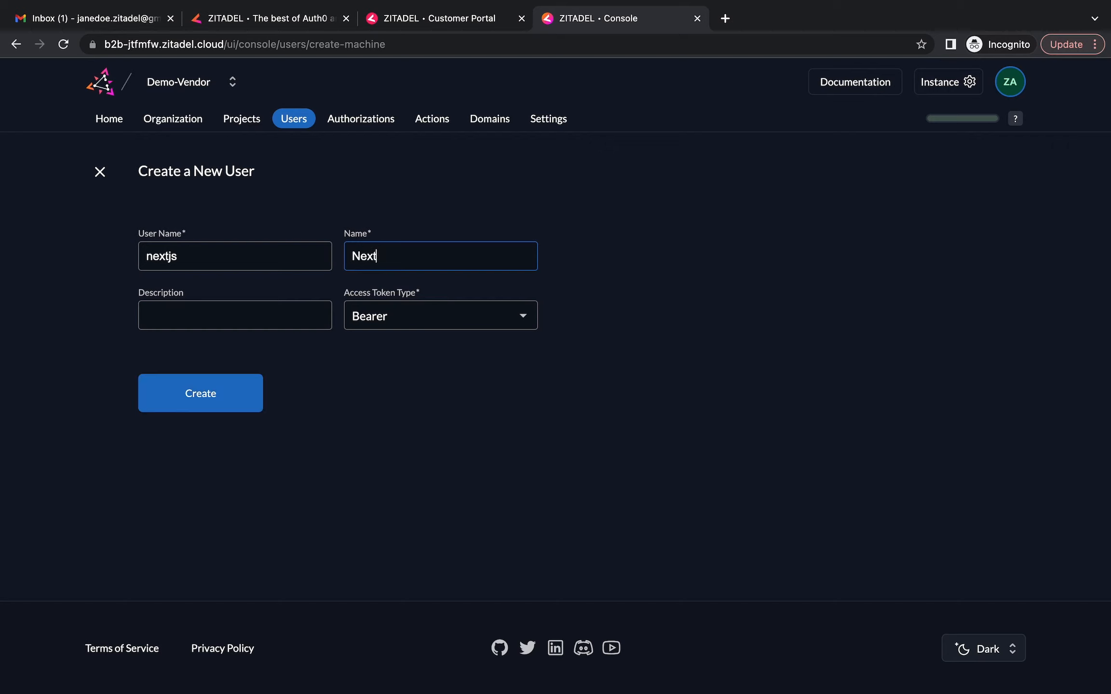
{"action": "type", "text": "S"}
{"action": "left_click", "coordinate": [178, 408]}
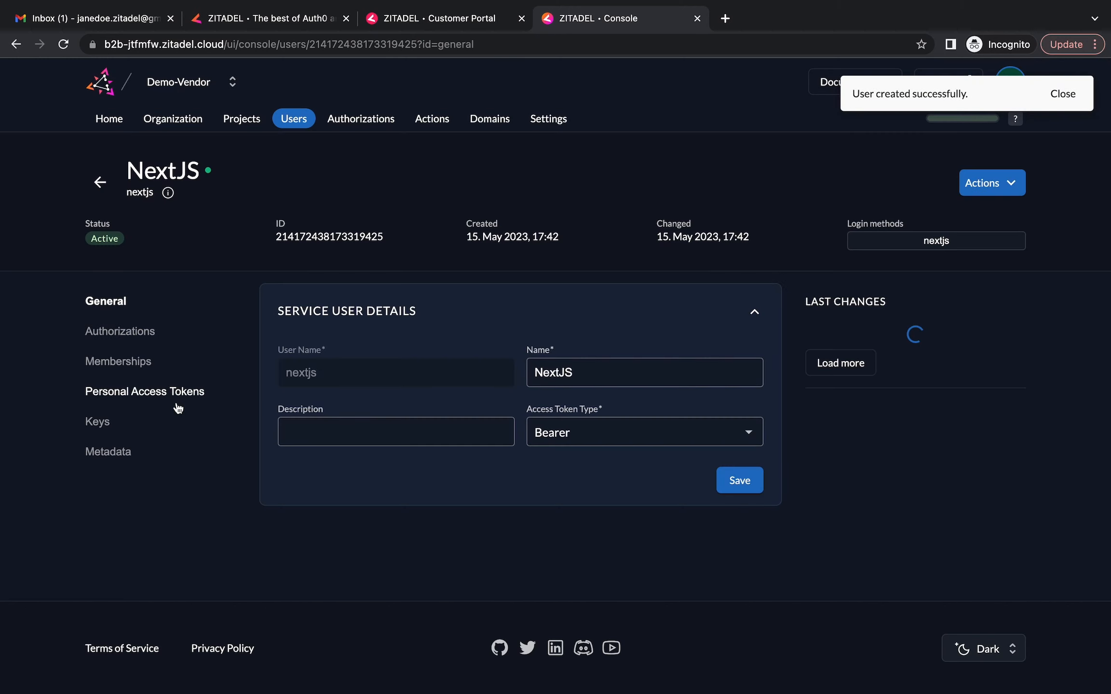
Generate a personal access token for NextJS with no expiry and copy its value
{"action": "left_click", "coordinate": [152, 392]}
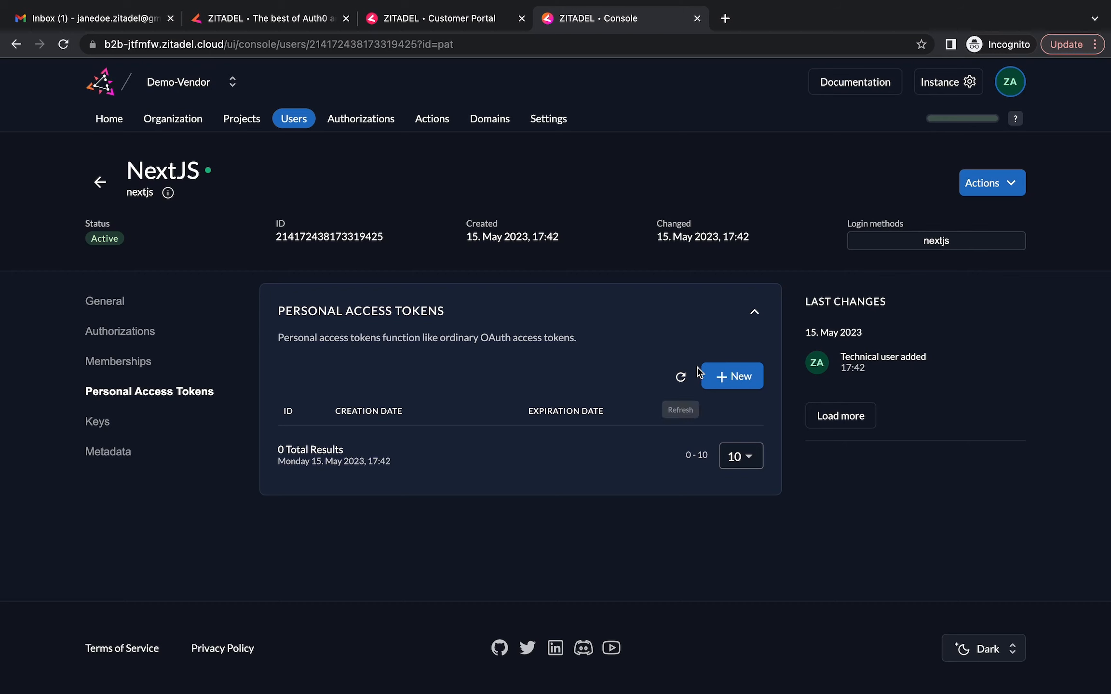
{"action": "left_click", "coordinate": [738, 388]}
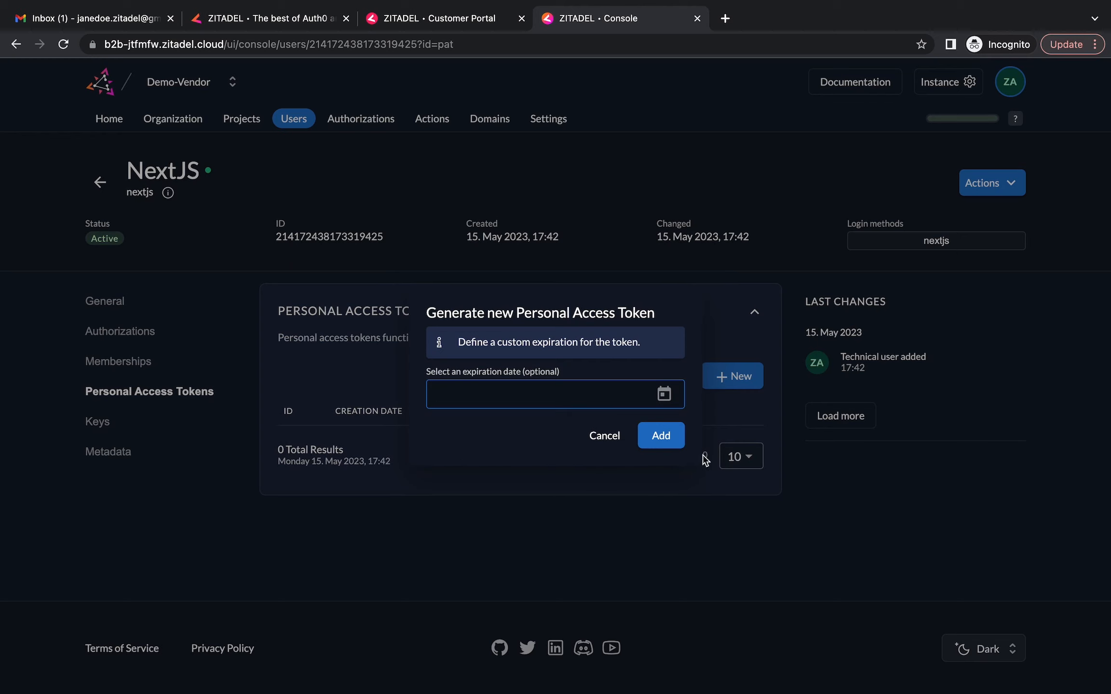
{"action": "left_click", "coordinate": [659, 436]}
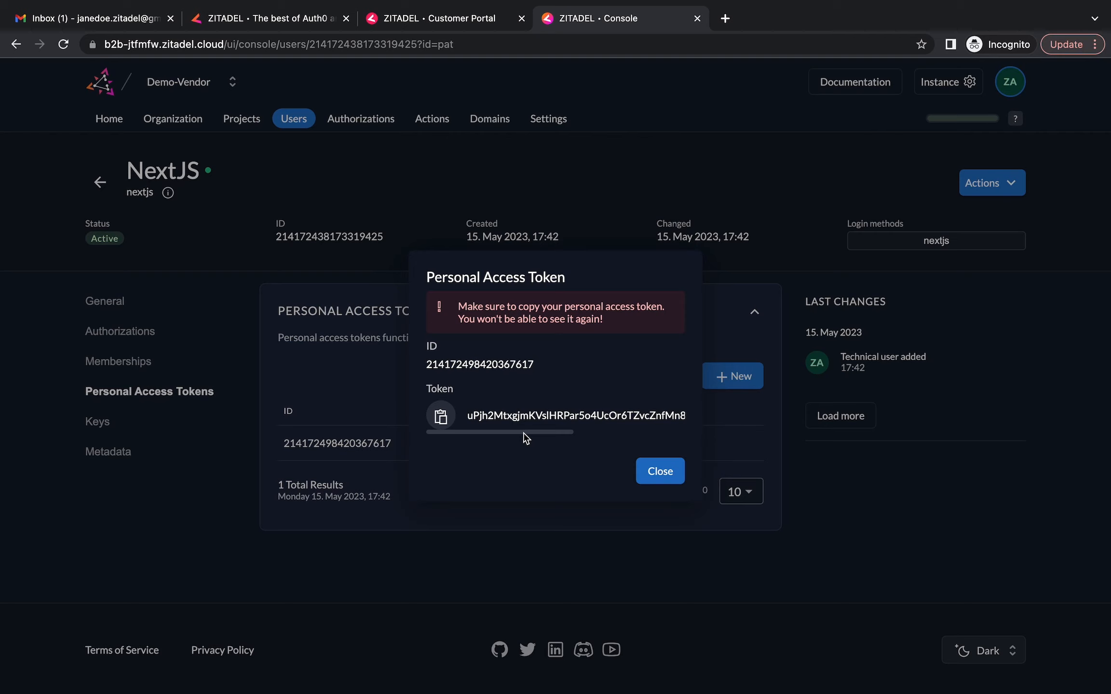
{"action": "left_click", "coordinate": [441, 416]}
{"action": "left_click", "coordinate": [660, 474]}
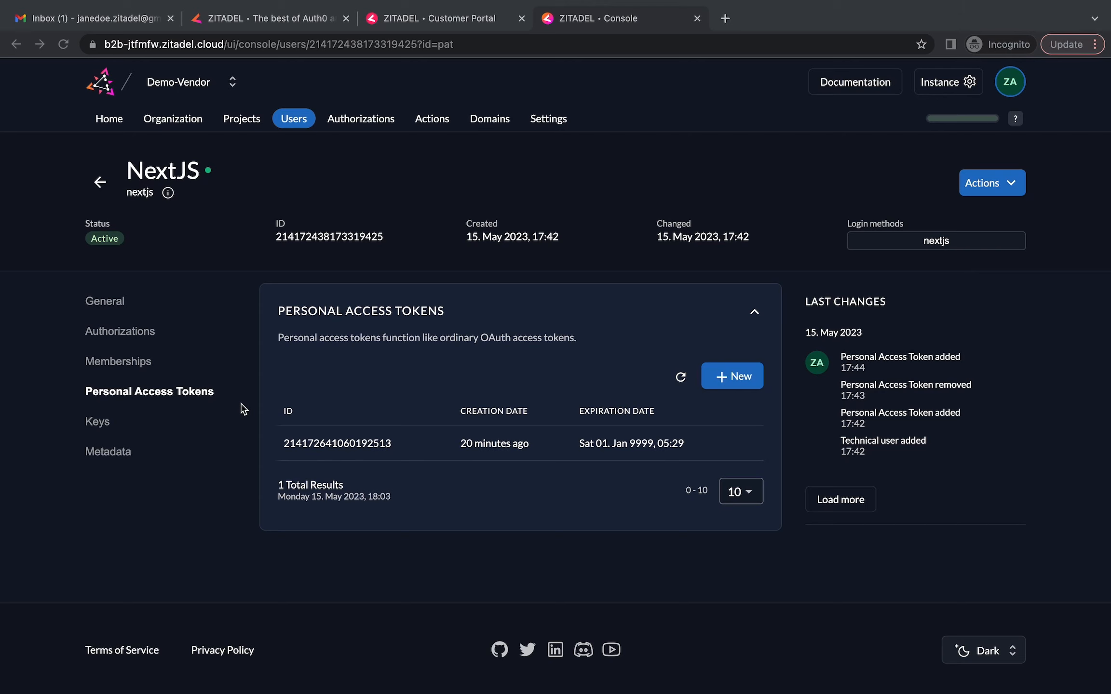
Add NextJS as a Portal project manager with the Project Owner Viewer role
{"action": "left_click", "coordinate": [246, 118]}
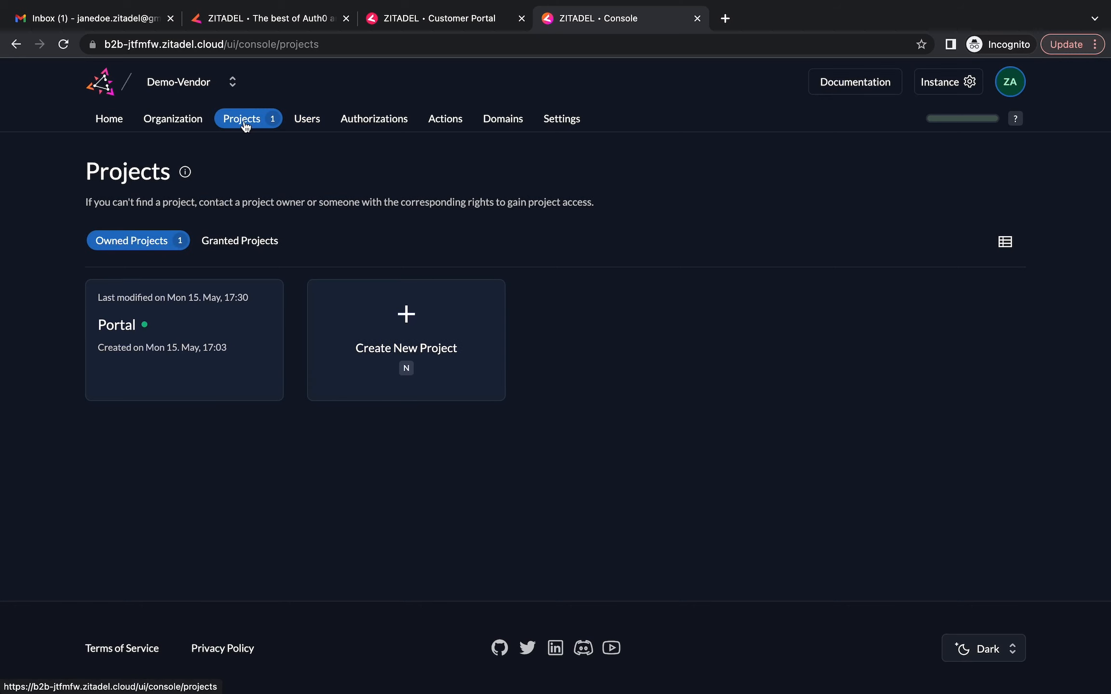
{"action": "left_click", "coordinate": [143, 327]}
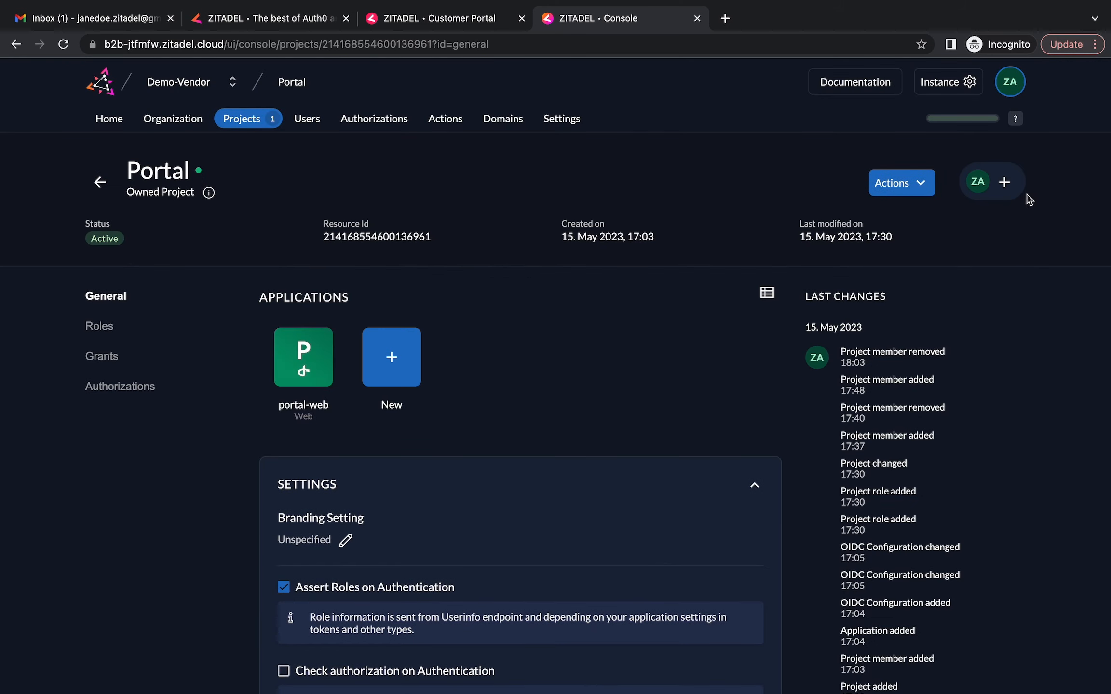
{"action": "left_click", "coordinate": [1005, 182]}
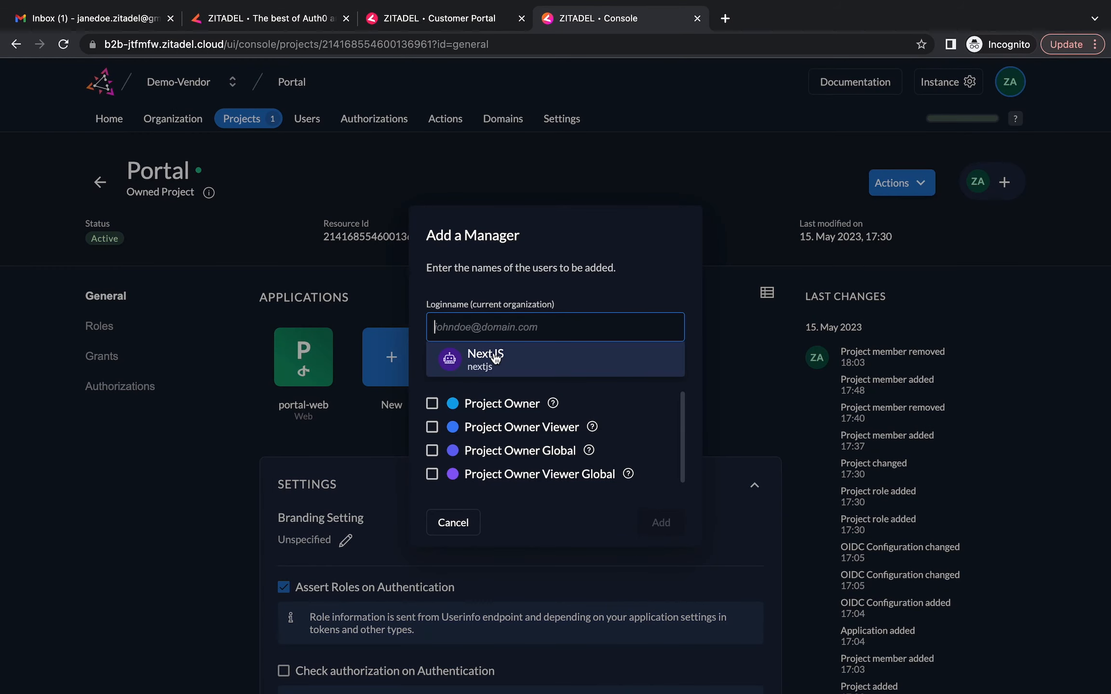
{"action": "left_click", "coordinate": [516, 354]}
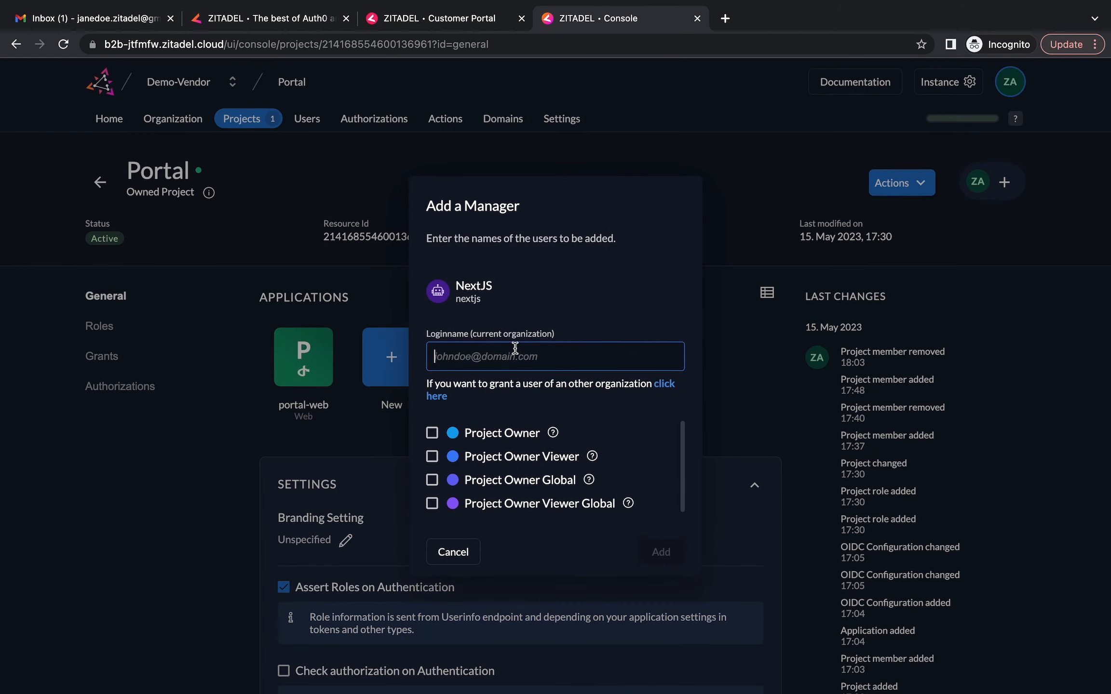
{"action": "scroll", "coordinate": [510, 430], "scroll_direction": "down", "scroll_amount": 1}
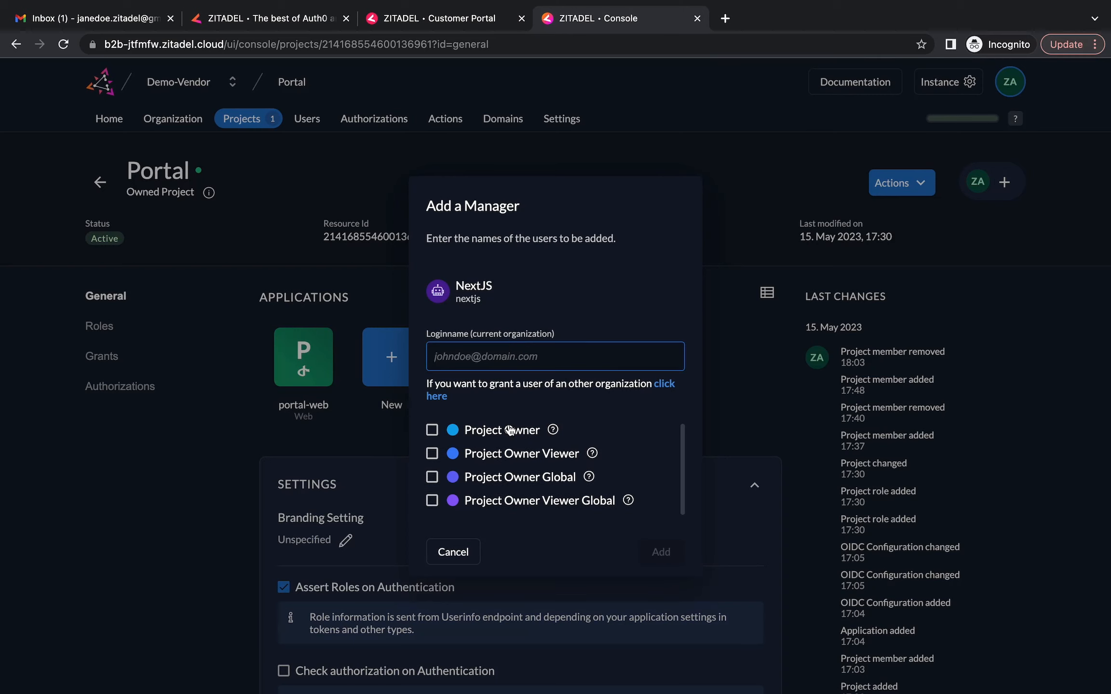
{"action": "left_click", "coordinate": [432, 454]}
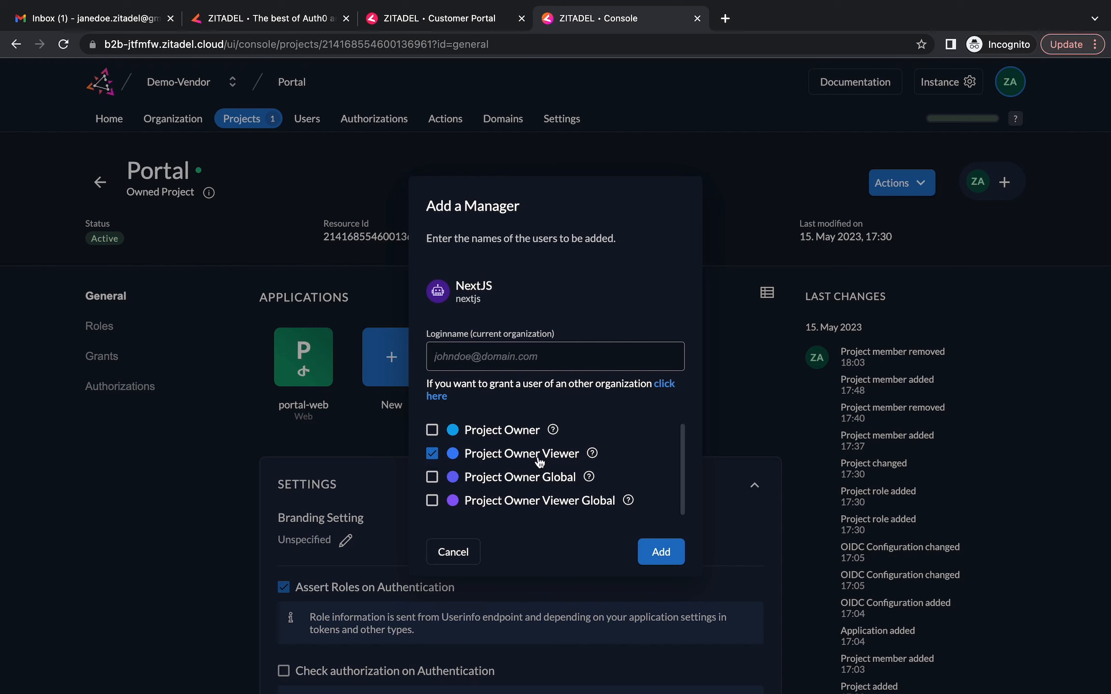
{"action": "left_click", "coordinate": [661, 552]}
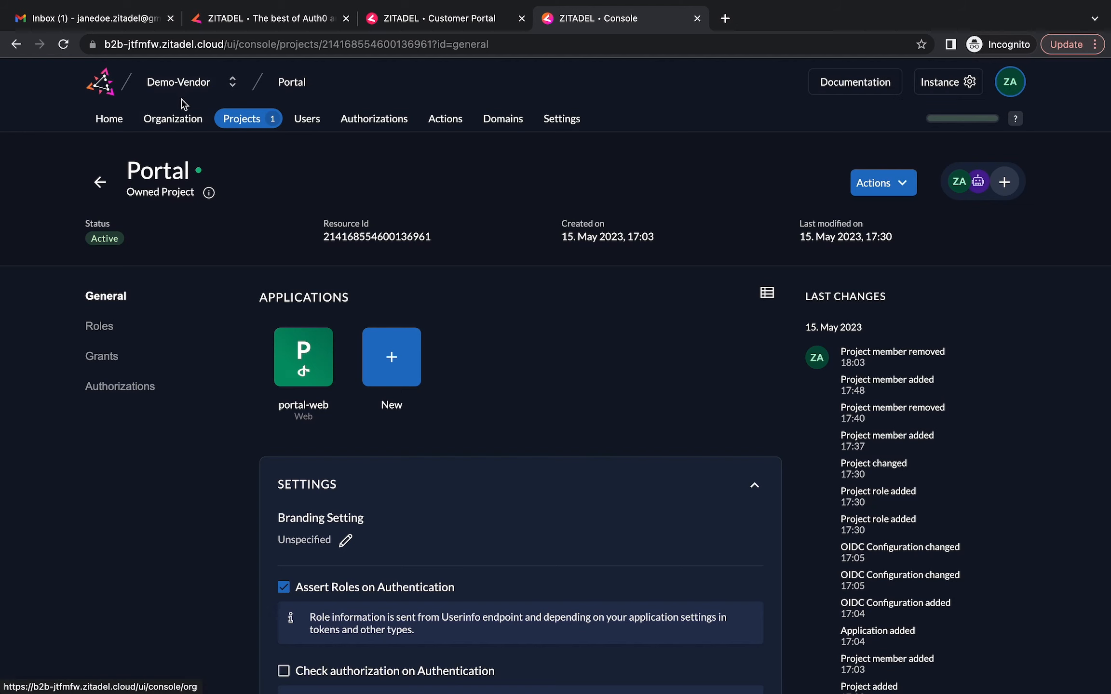
Add NextJS as a Demo-Vendor manager with Org Project Permission Editor, then open a new tab
{"action": "left_click", "coordinate": [153, 116]}
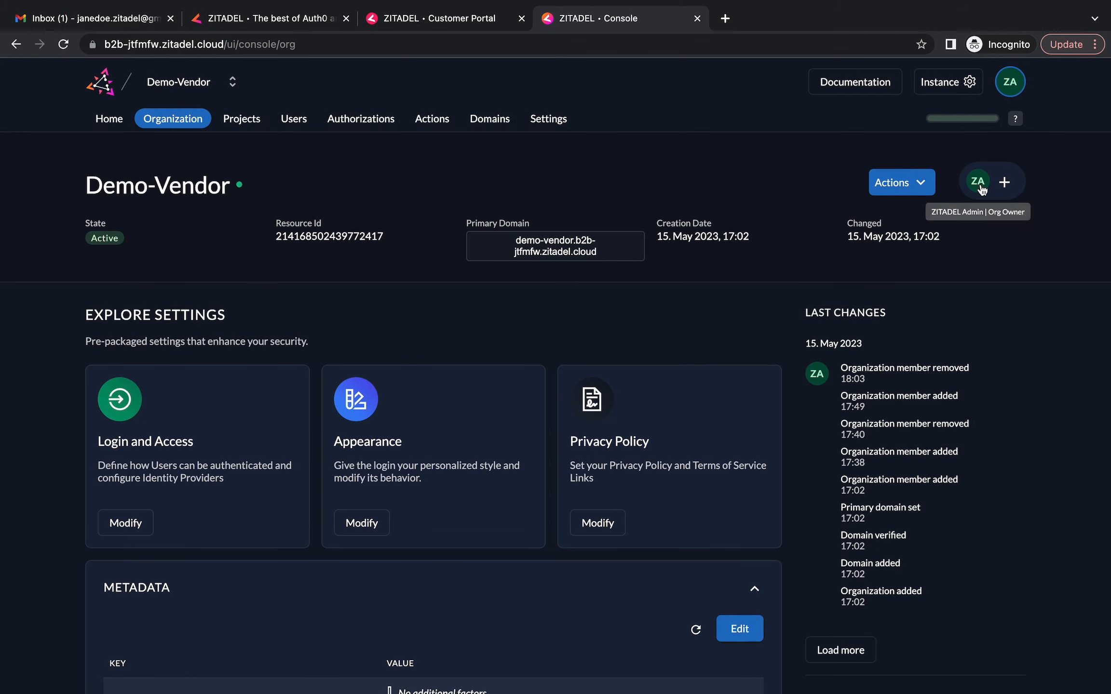
{"action": "left_click", "coordinate": [1009, 188]}
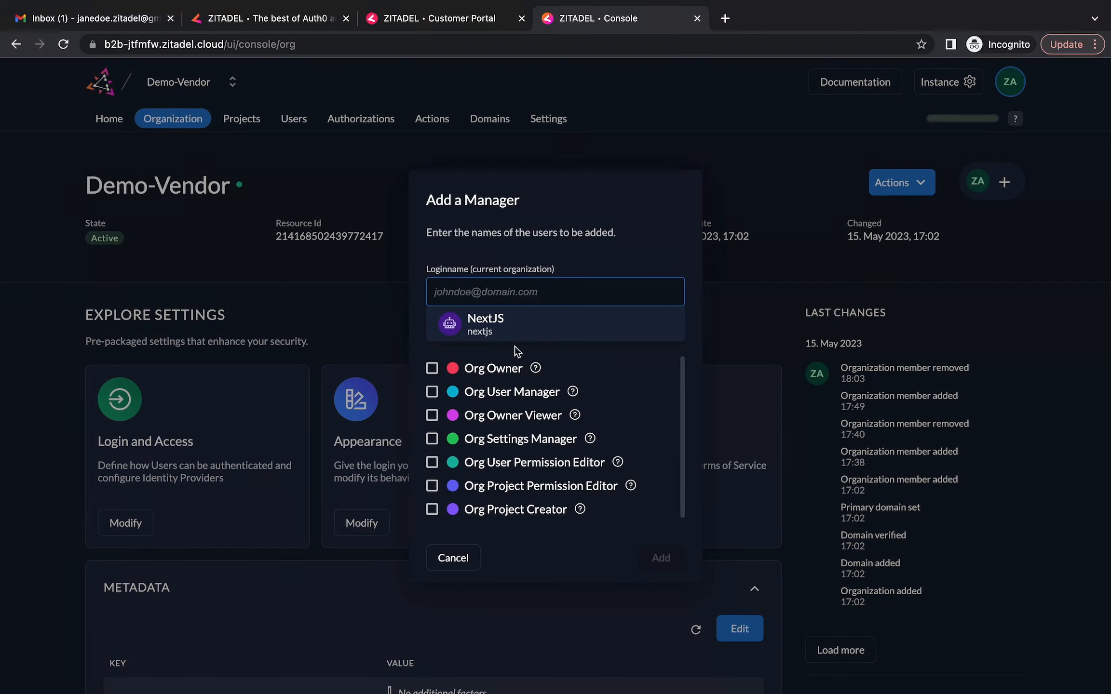
{"action": "left_click", "coordinate": [514, 328]}
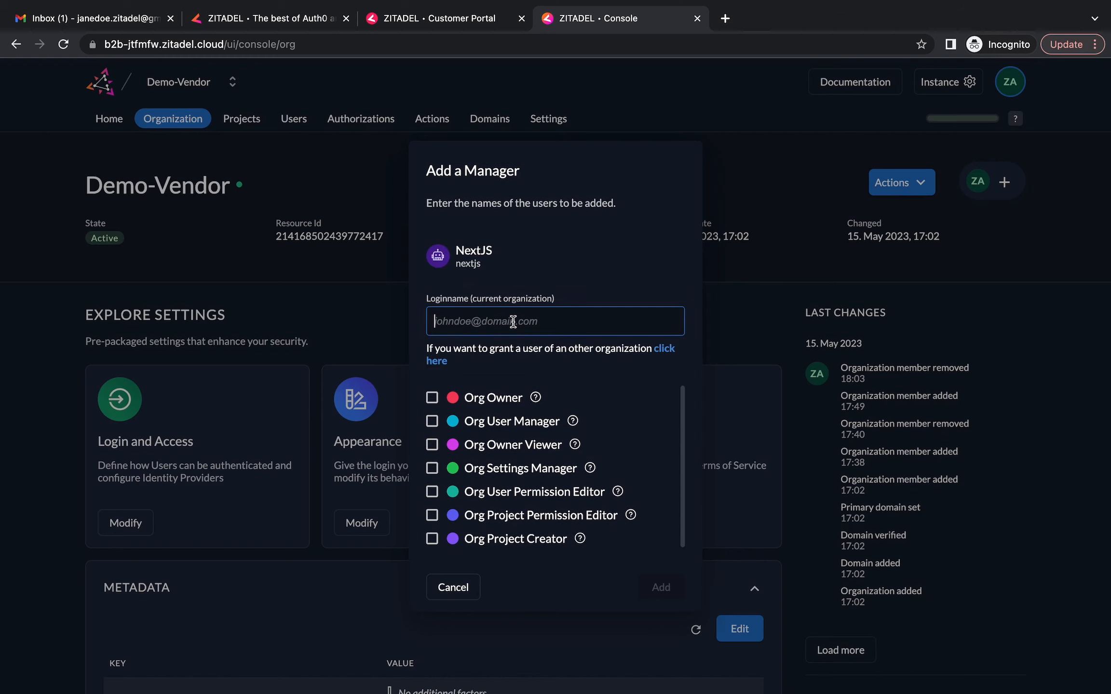
{"action": "left_click", "coordinate": [432, 514]}
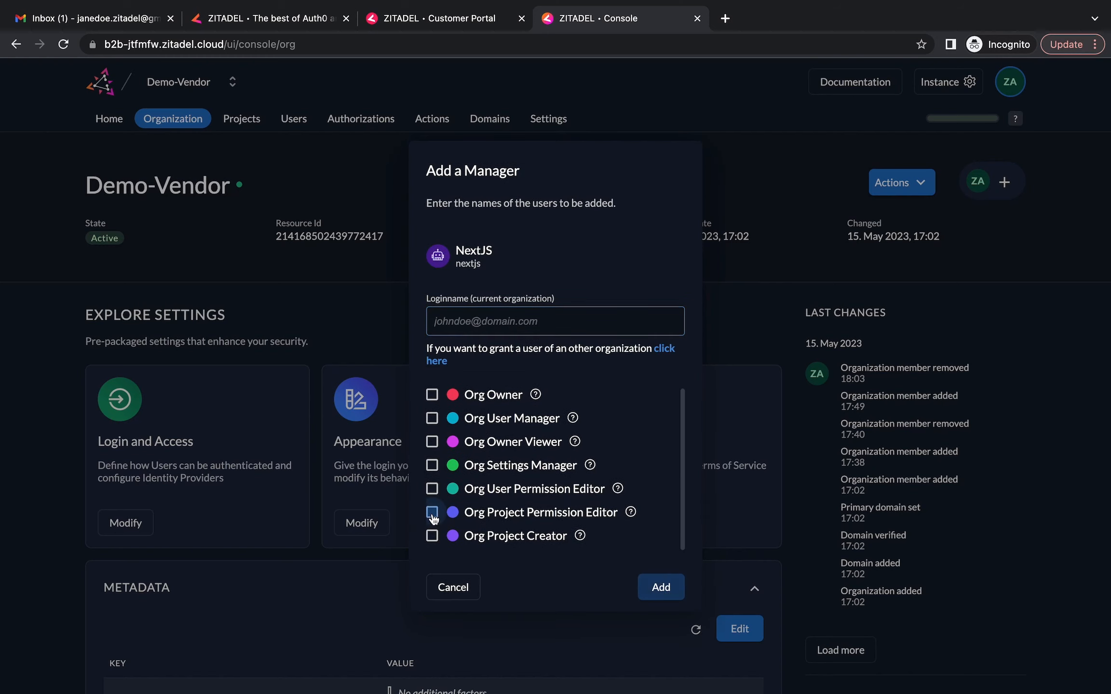
{"action": "left_click", "coordinate": [658, 589]}
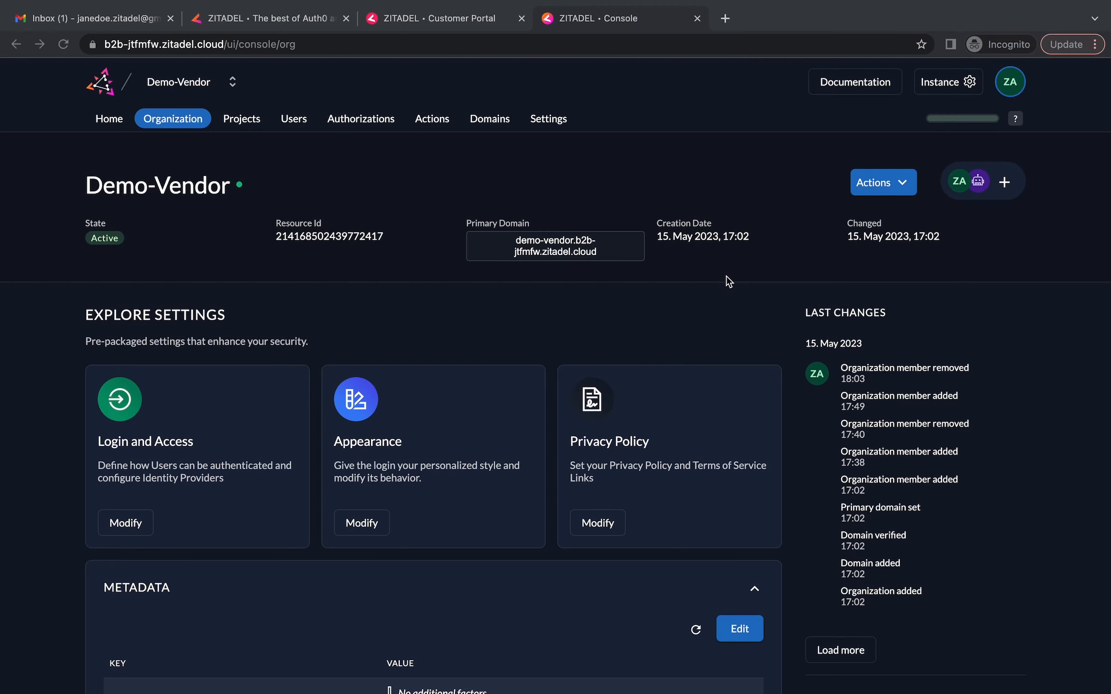
{"action": "left_click", "coordinate": [725, 18]}
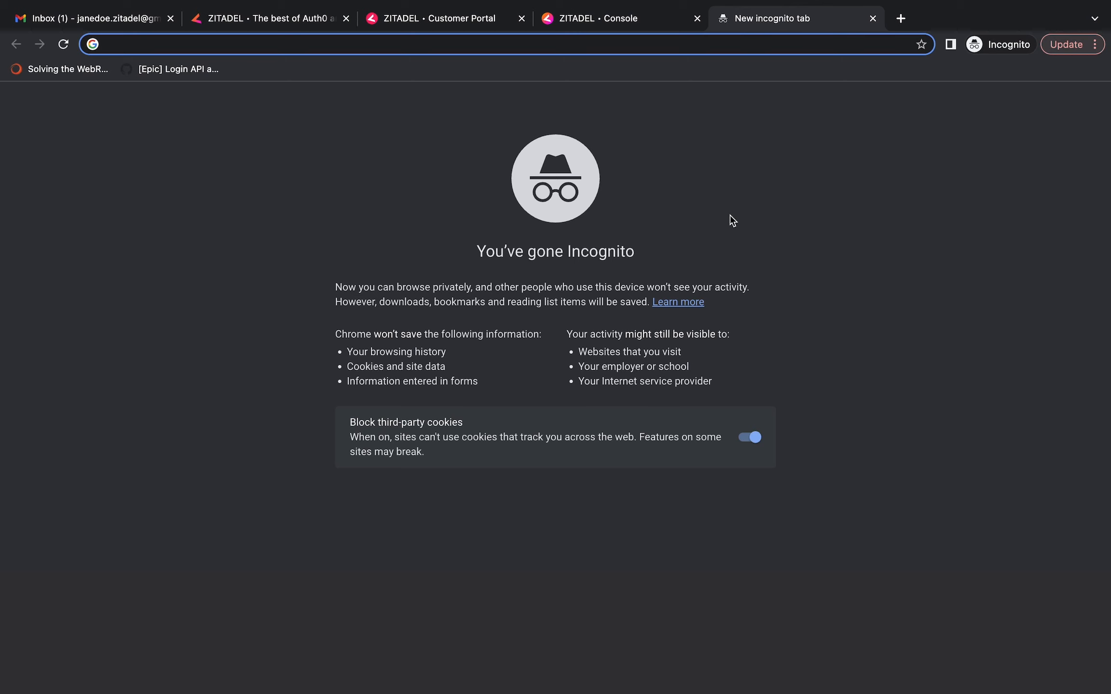
Go to github.com/zitadel/zitadel-nextjs-b2b and copy its HTTPS clone URL
{"action": "type", "text": "https://github.com/zitadel/zitadel-nextjs-b2b"}
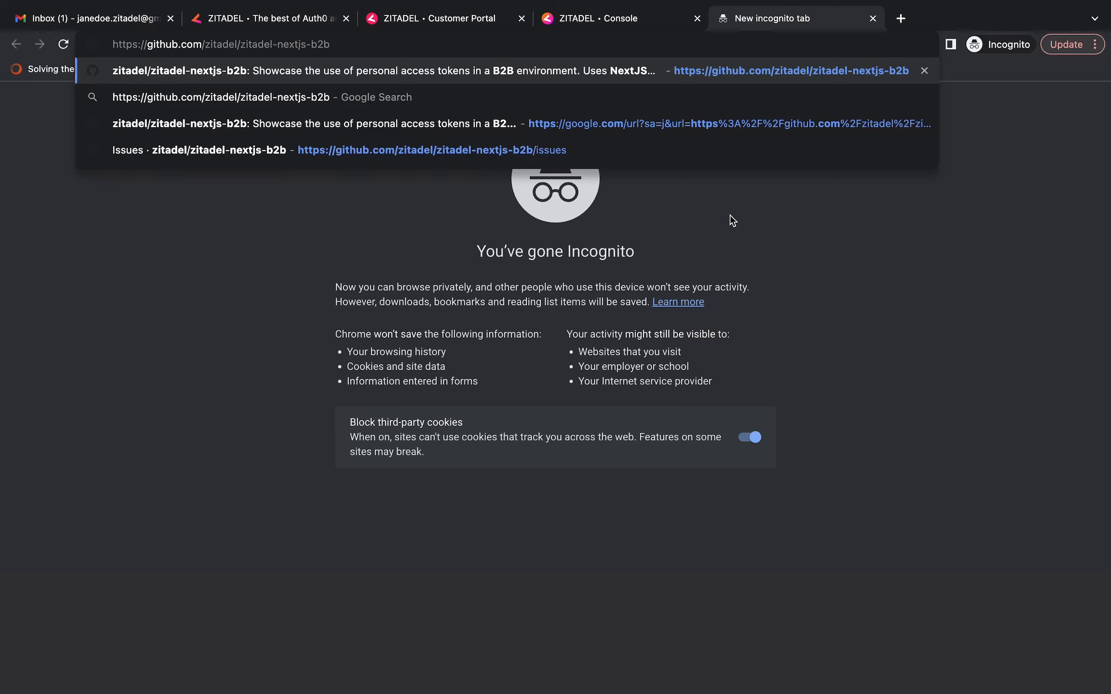
{"action": "key", "text": "Return"}
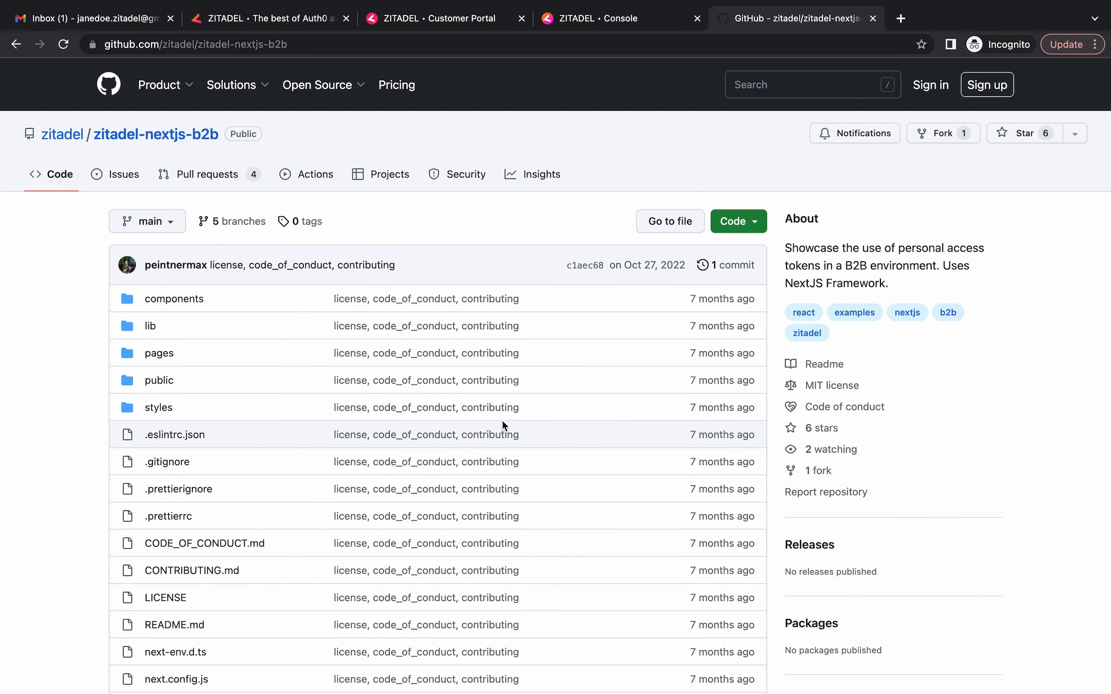
{"action": "scroll", "coordinate": [508, 333], "scroll_direction": "down", "scroll_amount": 1}
{"action": "scroll", "coordinate": [509, 333], "scroll_direction": "up", "scroll_amount": 1}
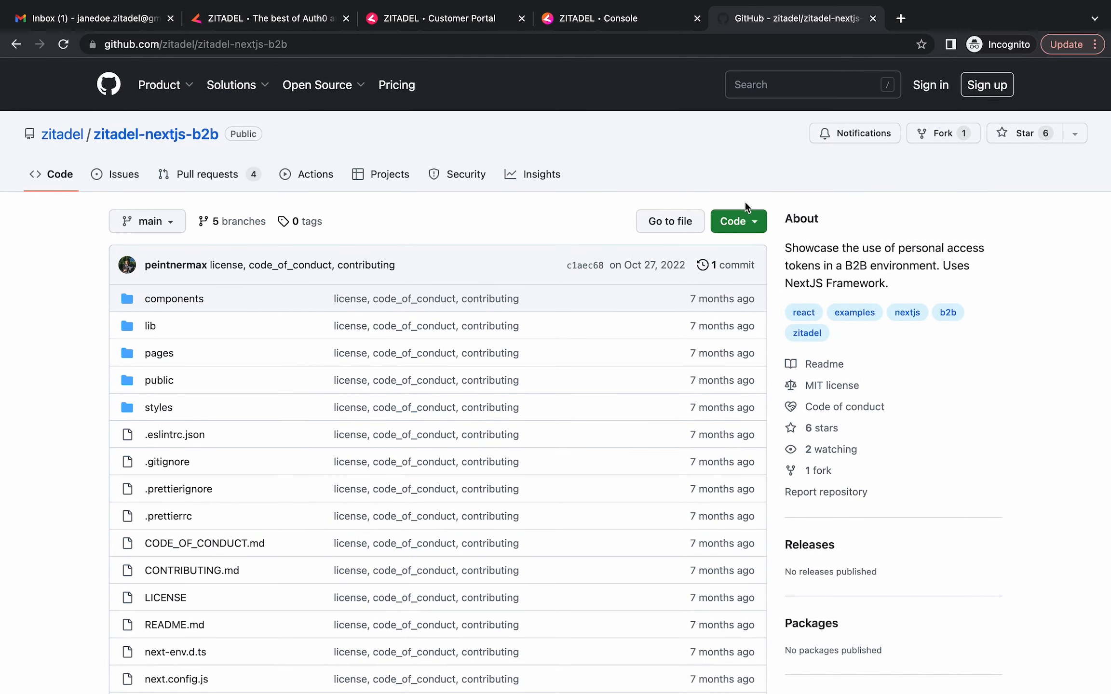
{"action": "left_click", "coordinate": [748, 222]}
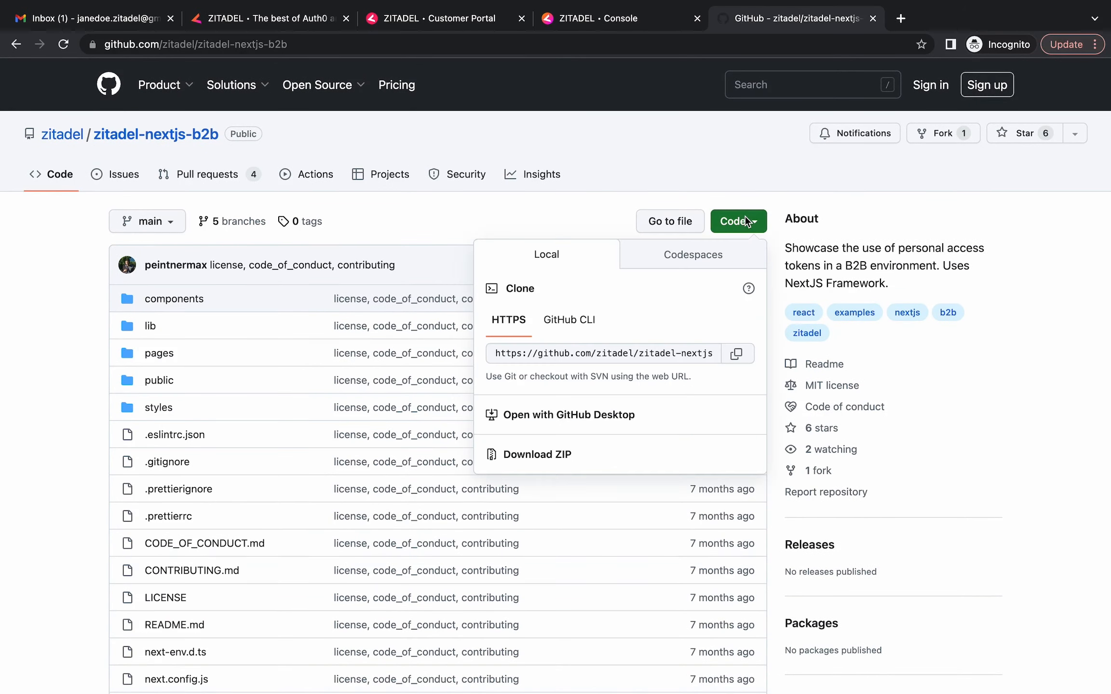
{"action": "left_click", "coordinate": [739, 354]}
{"action": "key", "text": "ctrl+Up"}
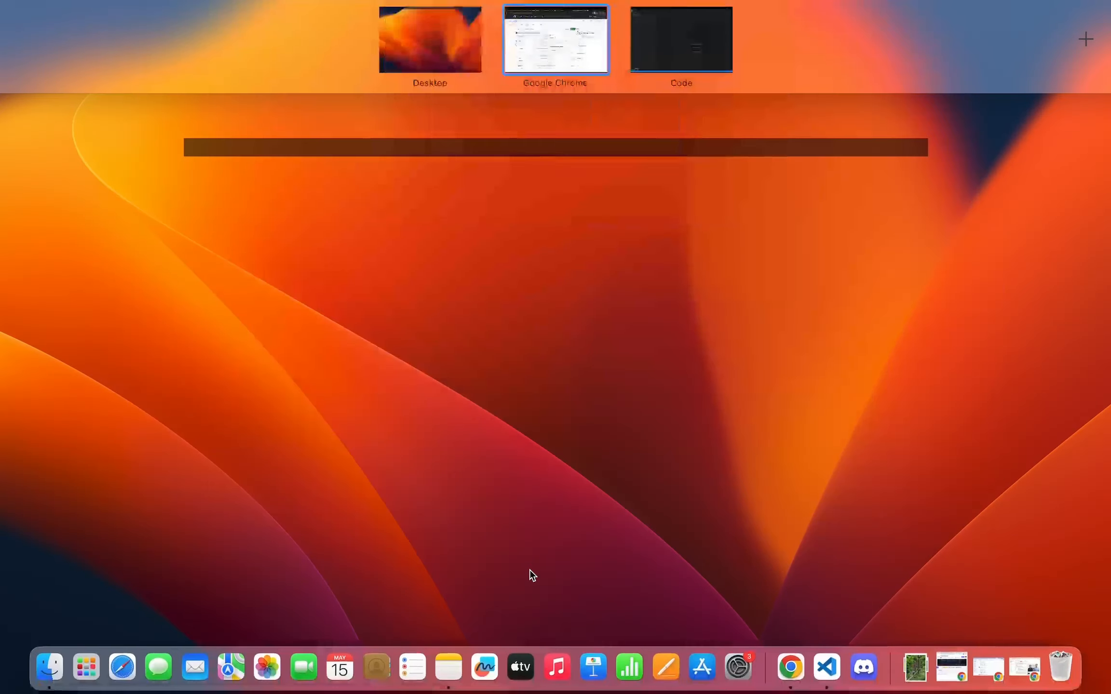
In a new VS Code terminal, git clone the copied zitadel-nextjs-b2b URL
{"action": "left_click", "coordinate": [675, 54]}
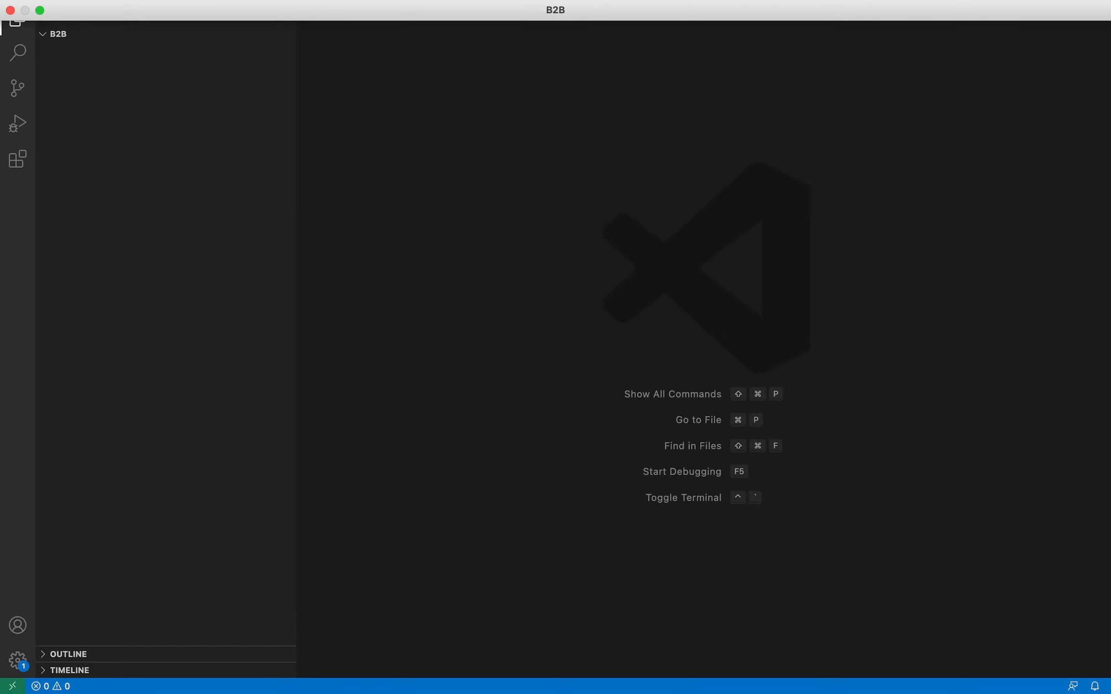
{"action": "left_click", "coordinate": [308, 1]}
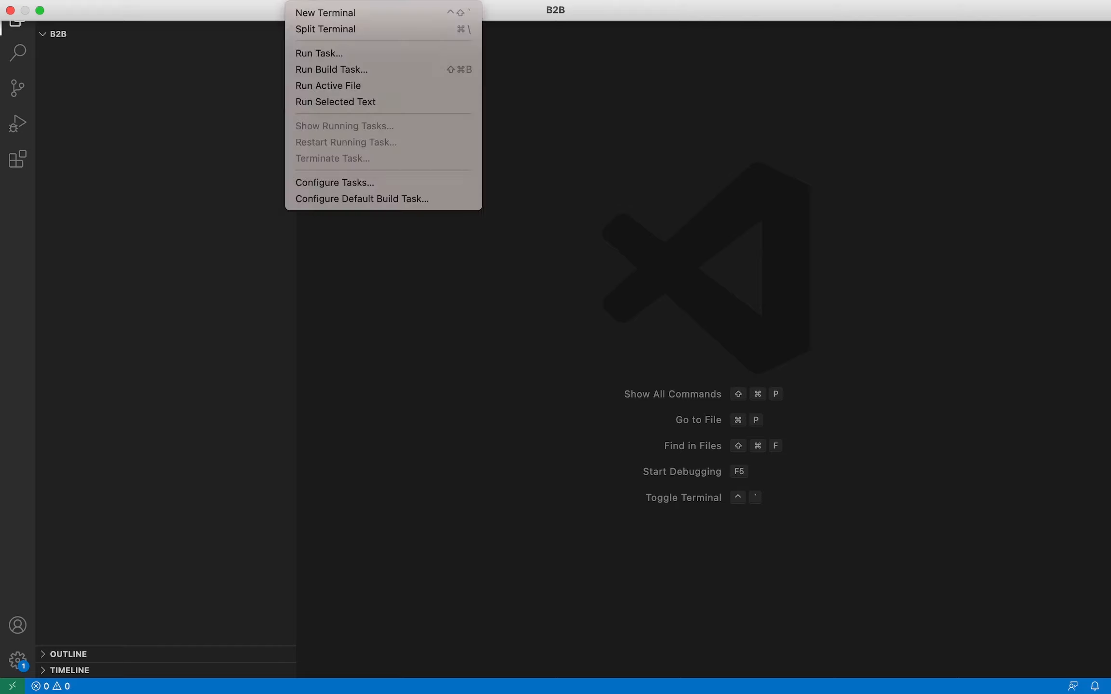
{"action": "left_click", "coordinate": [314, 14]}
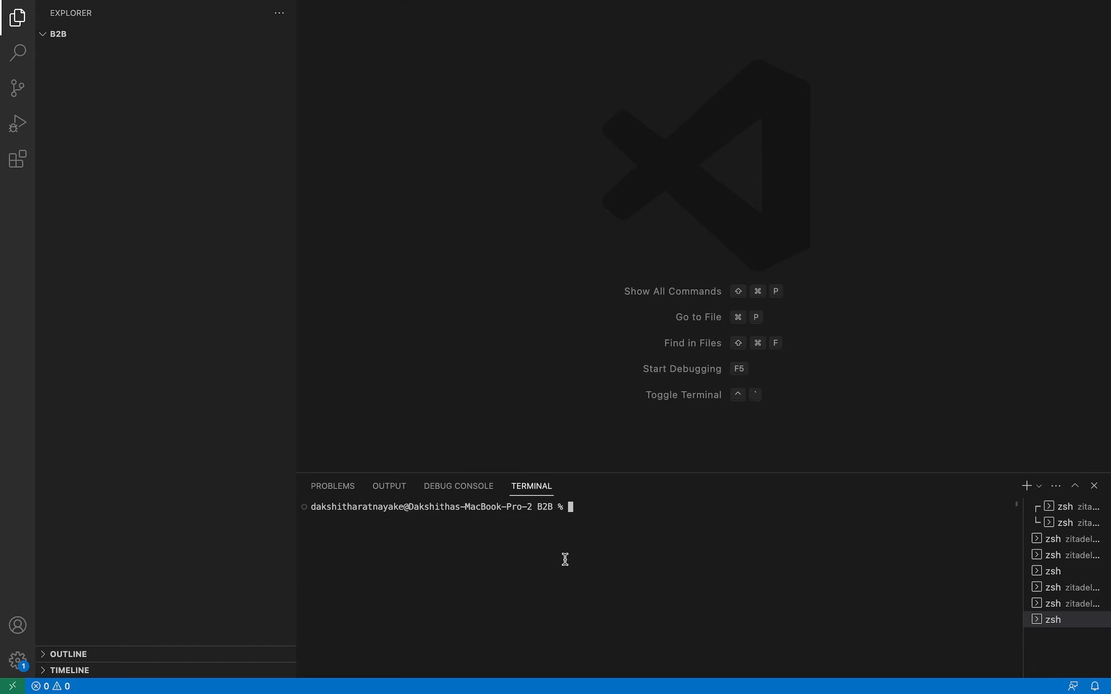
{"action": "type", "text": "git clone"}
{"action": "key", "text": "super+v"}
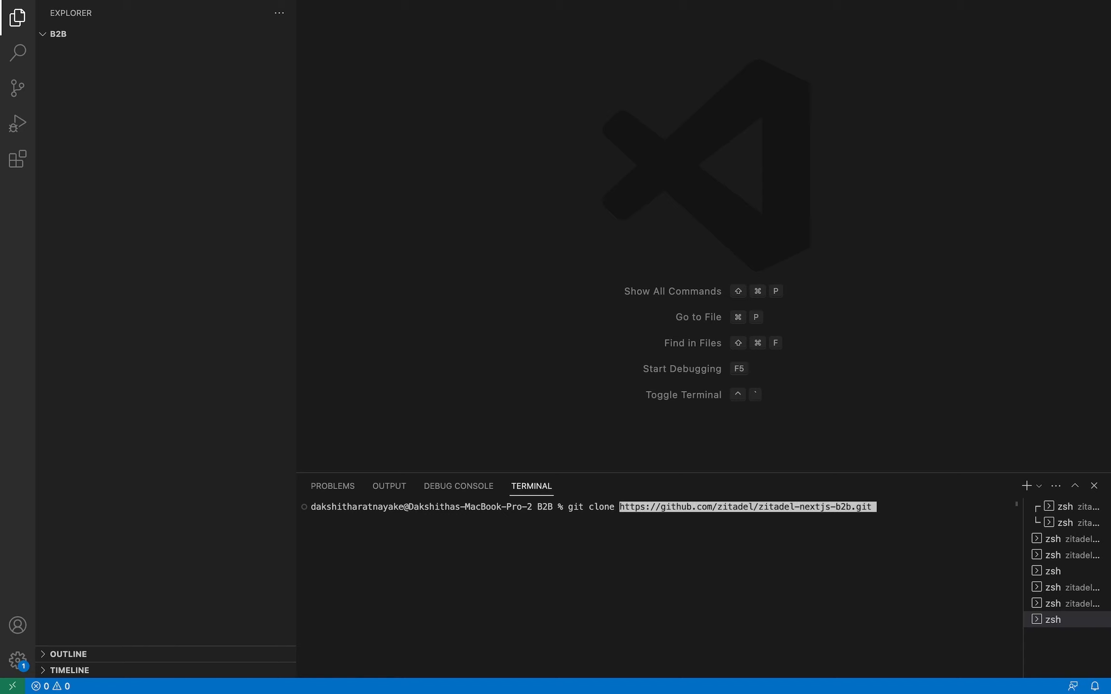
{"action": "key", "text": "Return"}
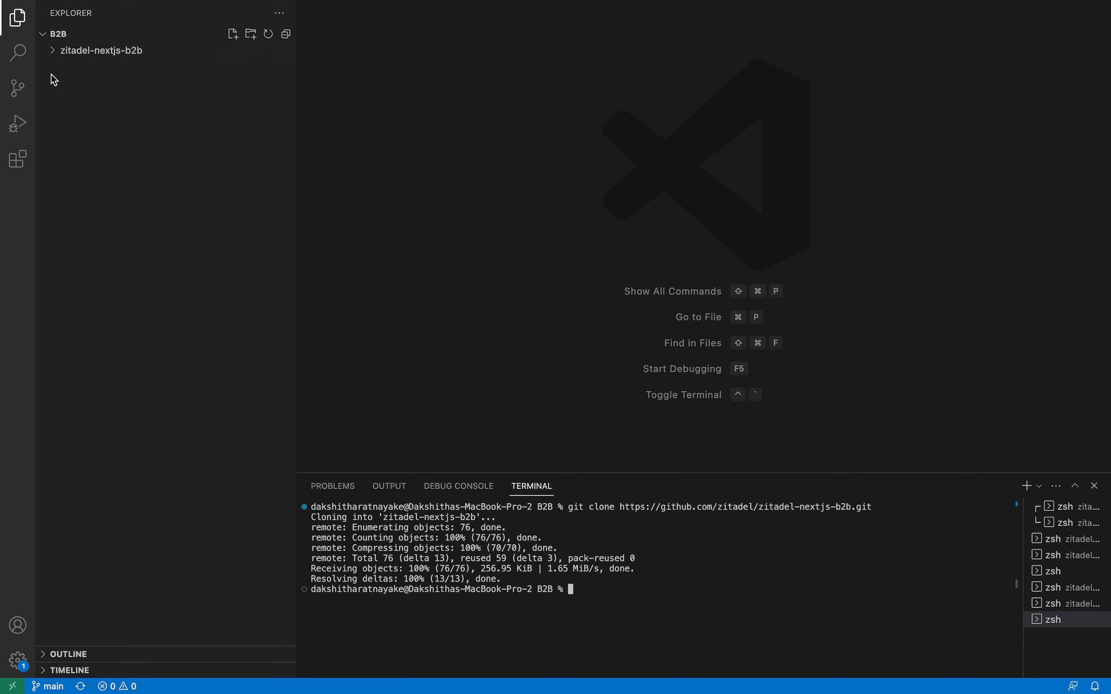
{"action": "left_click", "coordinate": [55, 51]}
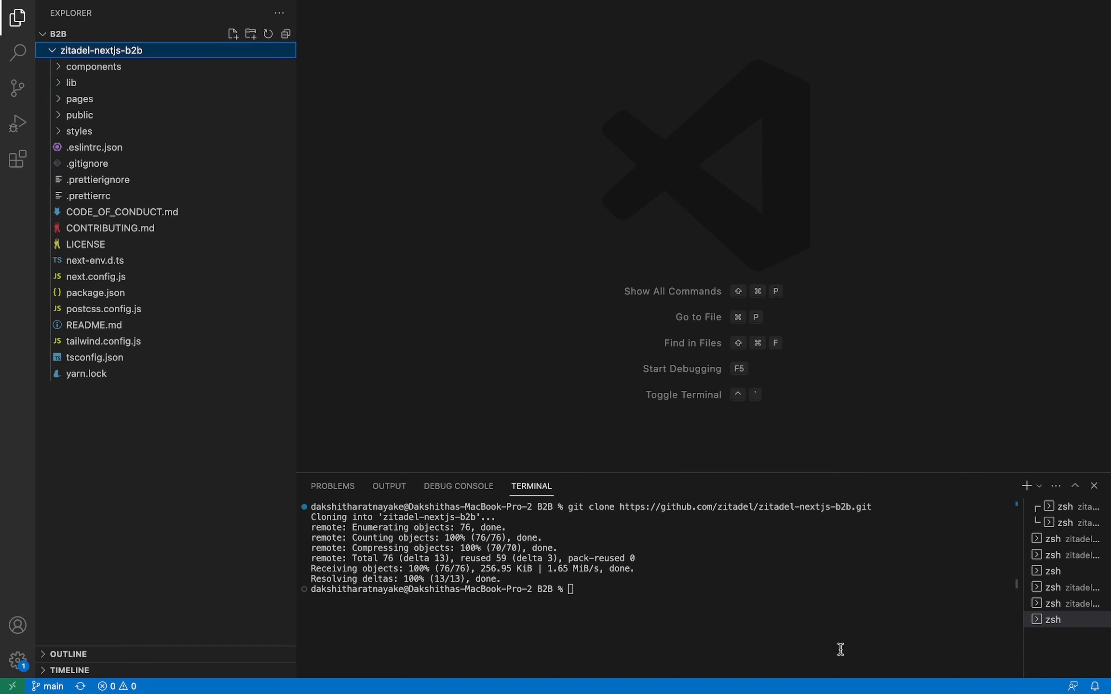
Change the terminal into the zitadel-nextjs-b2b folder and make the terminal panel taller
{"action": "left_click", "coordinate": [719, 595]}
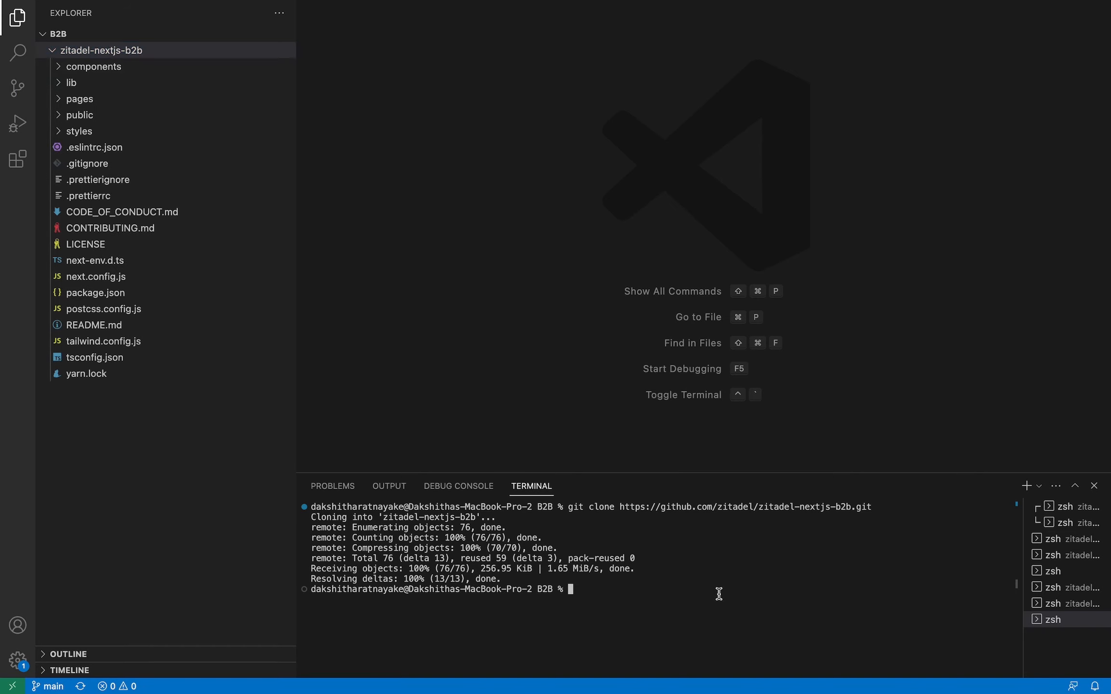
{"action": "type", "text": "cd zit"}
{"action": "key", "text": "Tab"}
{"action": "key", "text": "Return"}
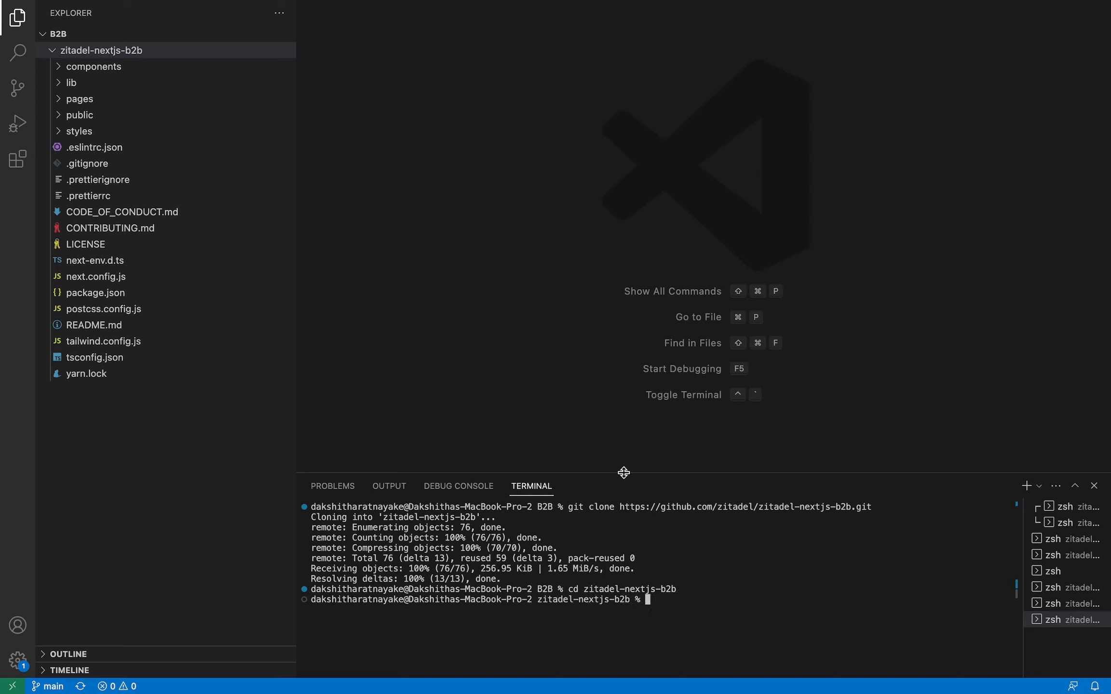
{"action": "left_click_drag", "start_coordinate": [624, 472], "coordinate": [623, 374]}
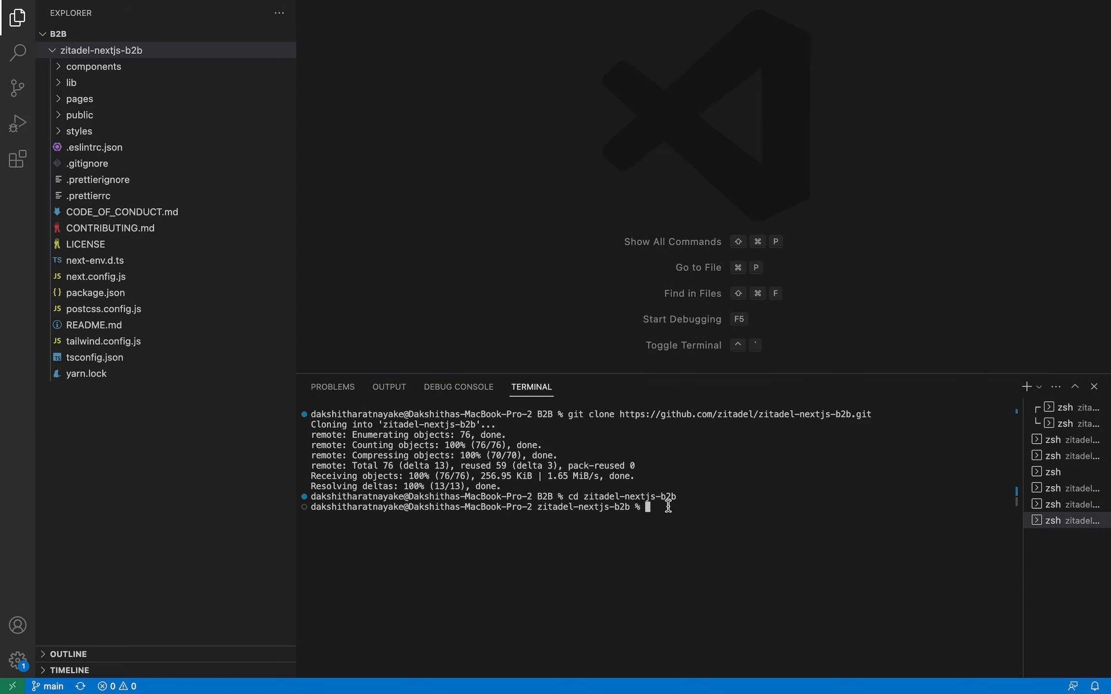
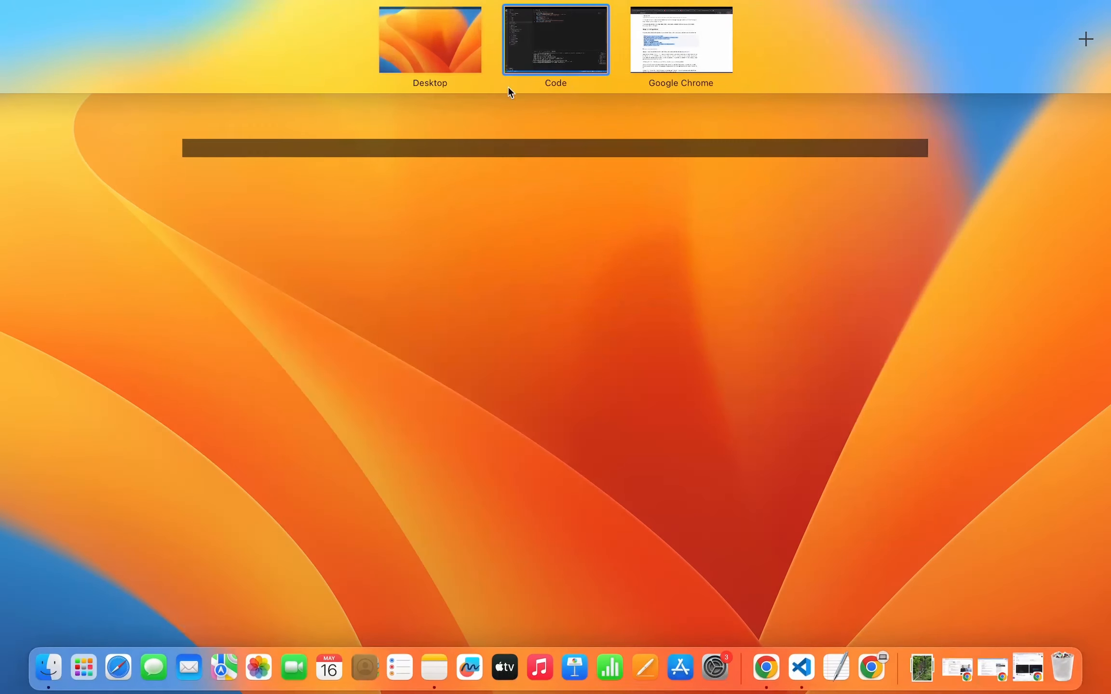
{"action": "left_click", "coordinate": [664, 24]}
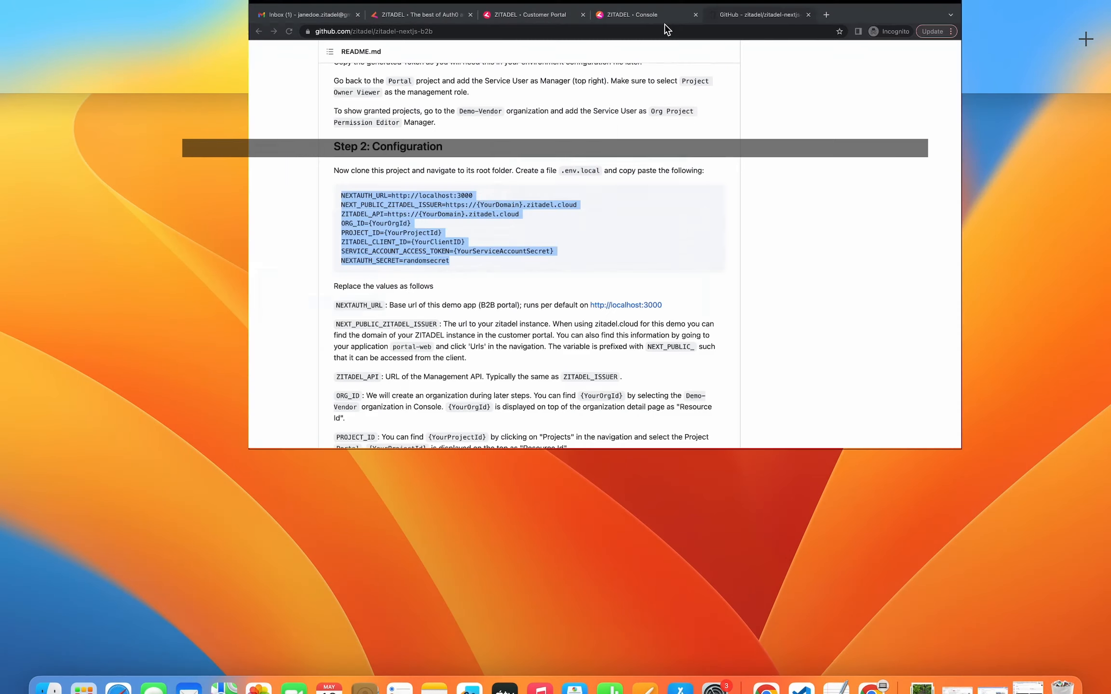
{"action": "left_click", "coordinate": [580, 20]}
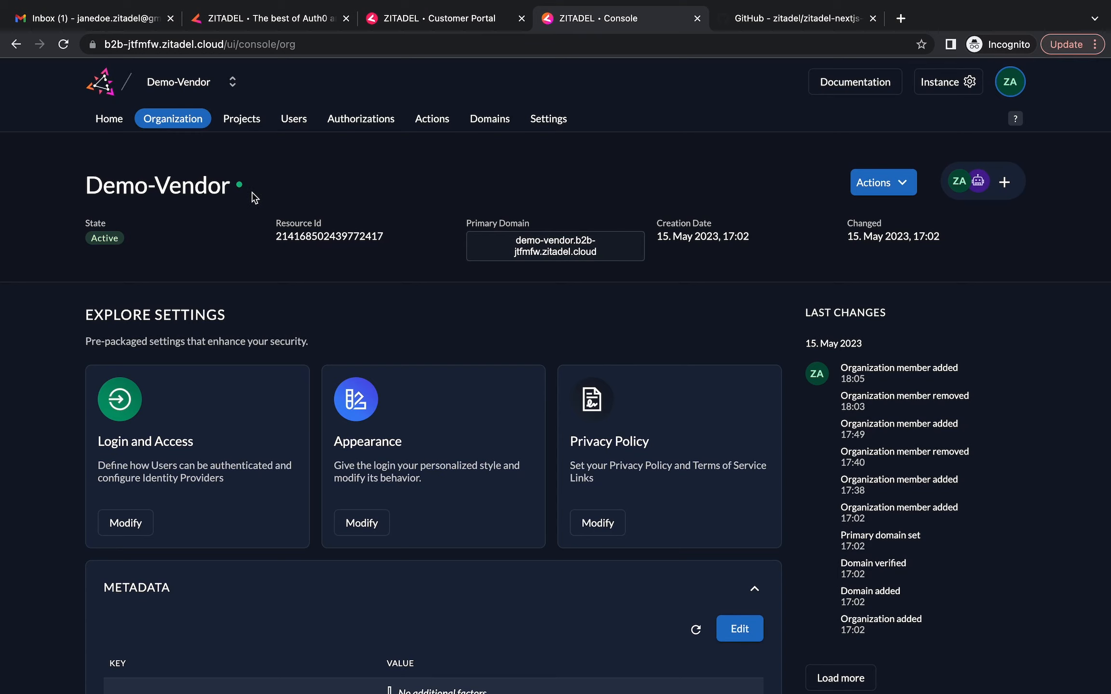
{"action": "left_click", "coordinate": [244, 123]}
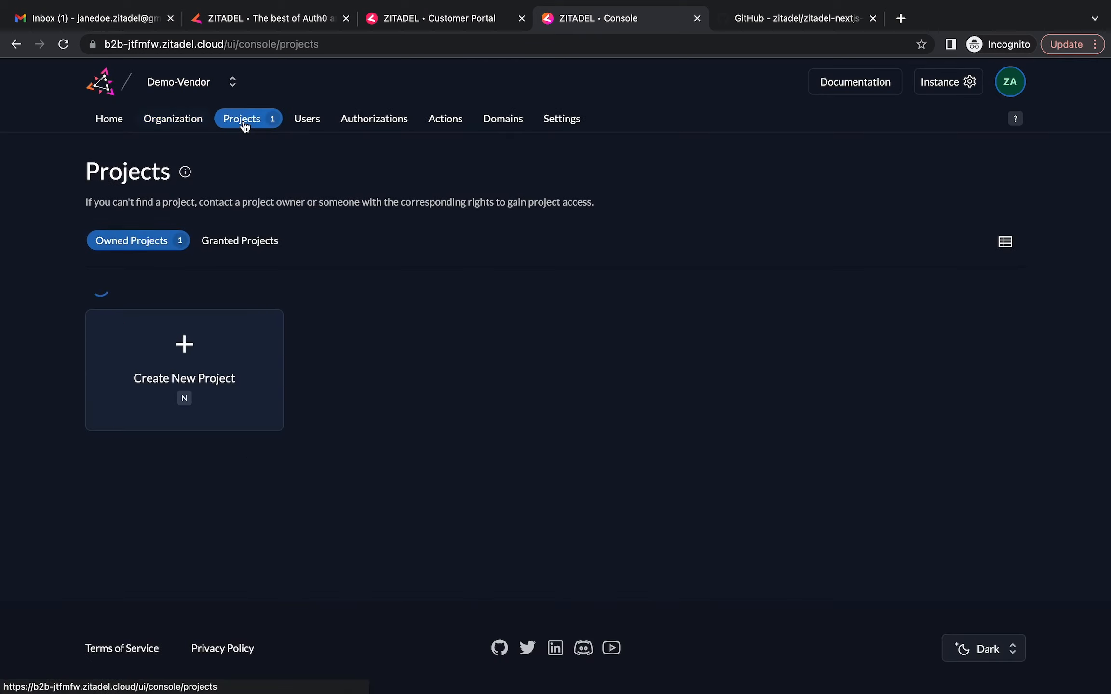
{"action": "left_click", "coordinate": [166, 331]}
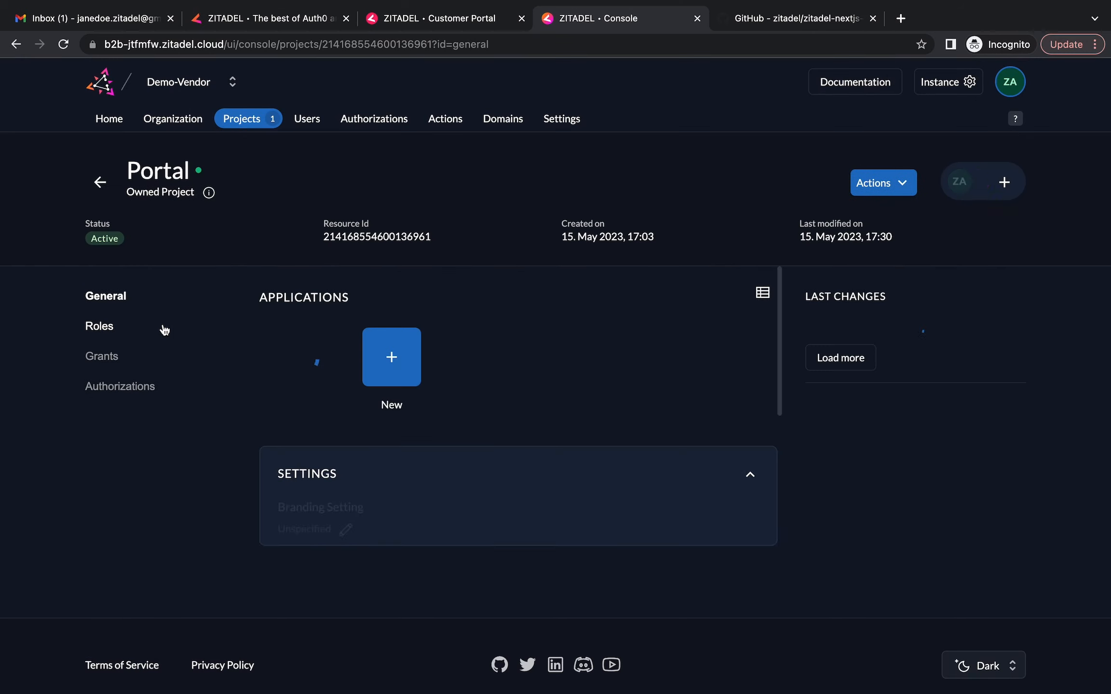
{"action": "left_click", "coordinate": [317, 380]}
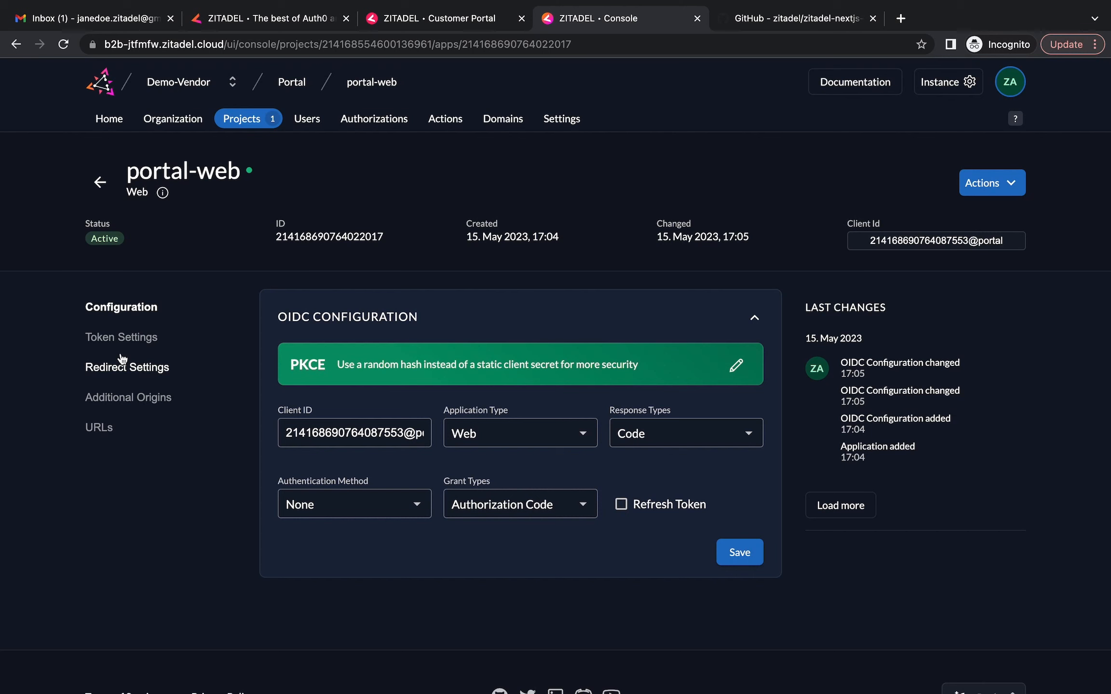
{"action": "left_click", "coordinate": [101, 428]}
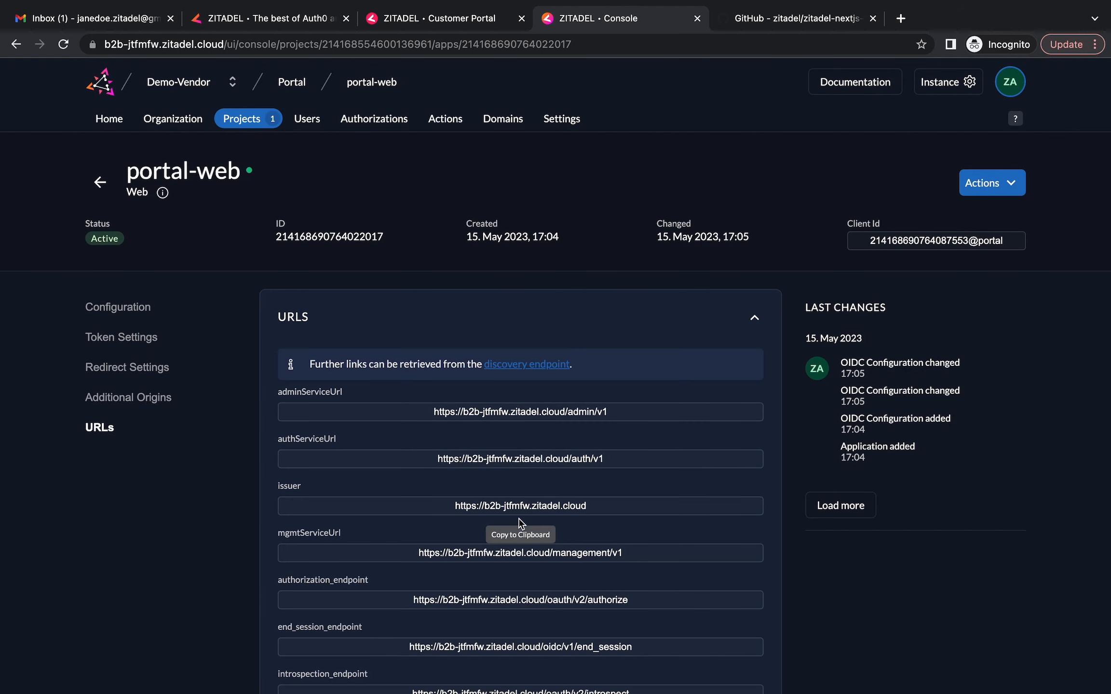
{"action": "scroll", "coordinate": [419, 491], "scroll_direction": "down", "scroll_amount": 1}
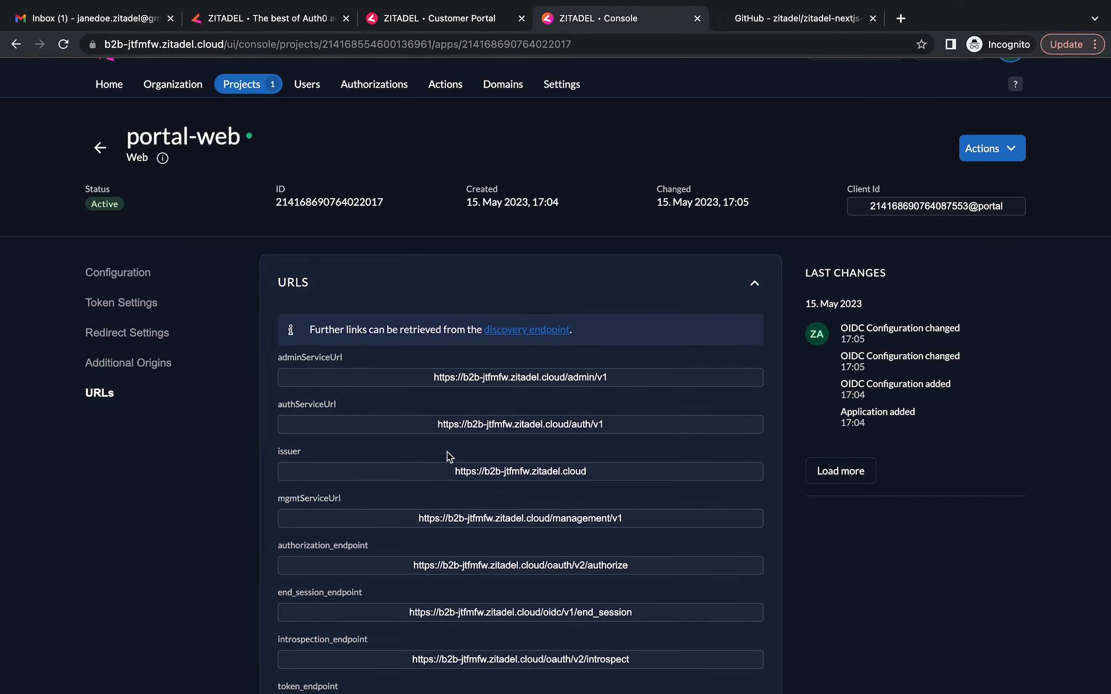
{"action": "left_click", "coordinate": [531, 472]}
Paste the issuer URL over the placeholder for NEXT_PUBLIC_ZITADEL_ISSUER on line 2 of .env.local
{"action": "key", "text": "ctrl+Up"}
{"action": "left_click", "coordinate": [583, 36]}
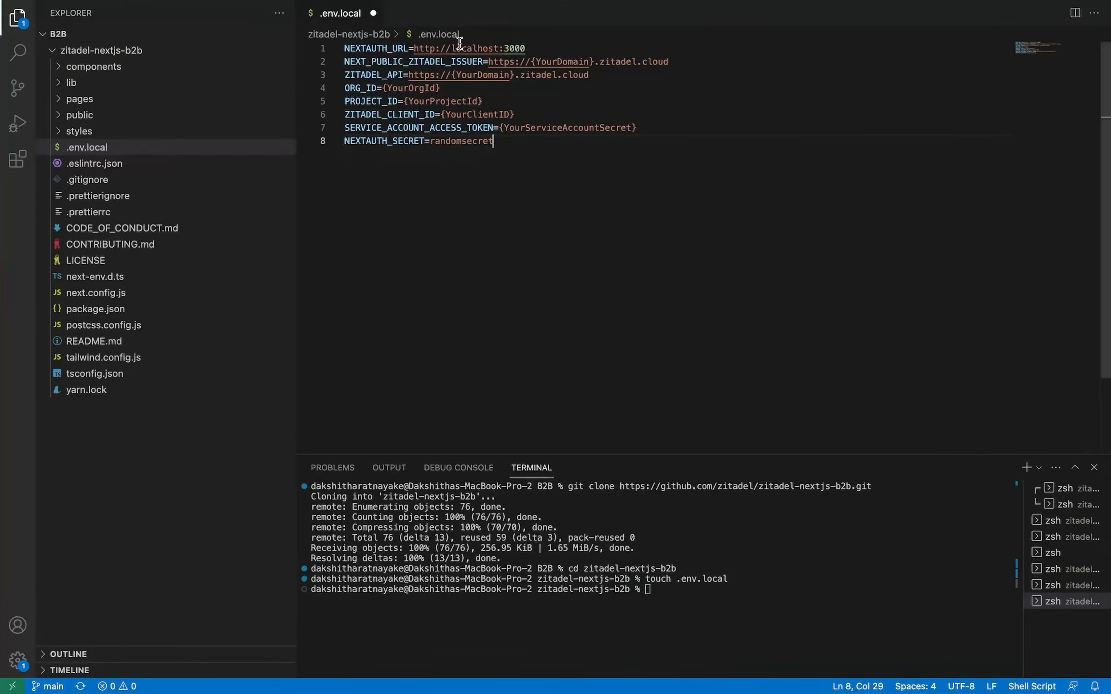
{"action": "left_click_drag", "start_coordinate": [488, 61], "coordinate": [690, 58]}
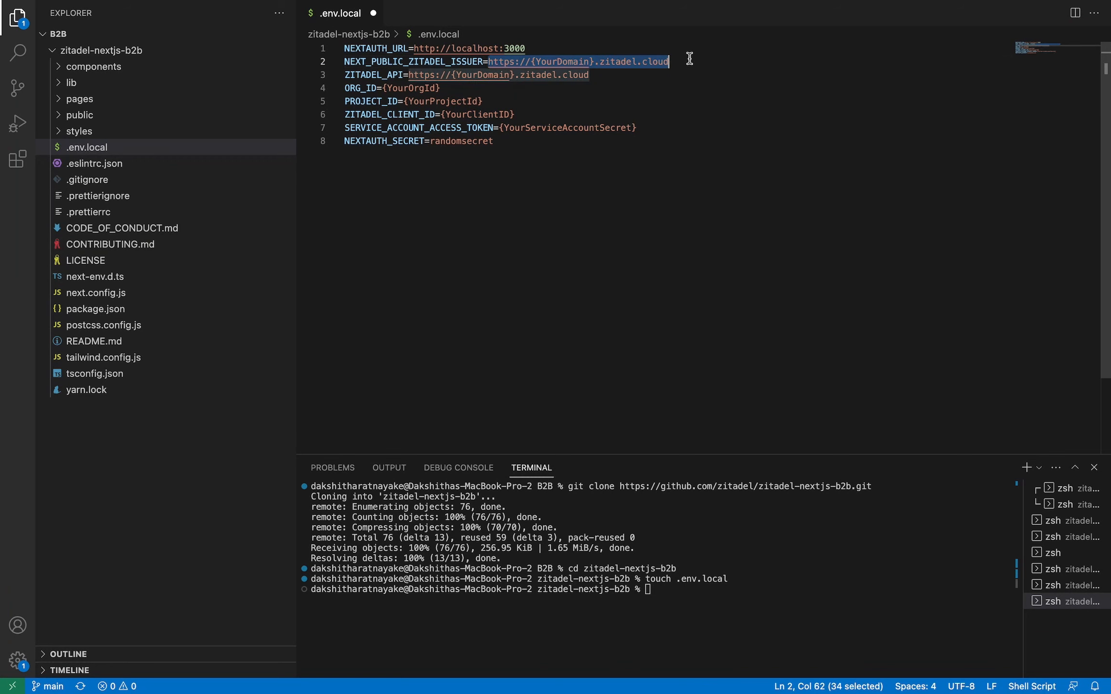
{"action": "type", "text": "https://b2b-jtfmfw.zitadel.cloud"}
{"action": "left_click", "coordinate": [557, 103]}
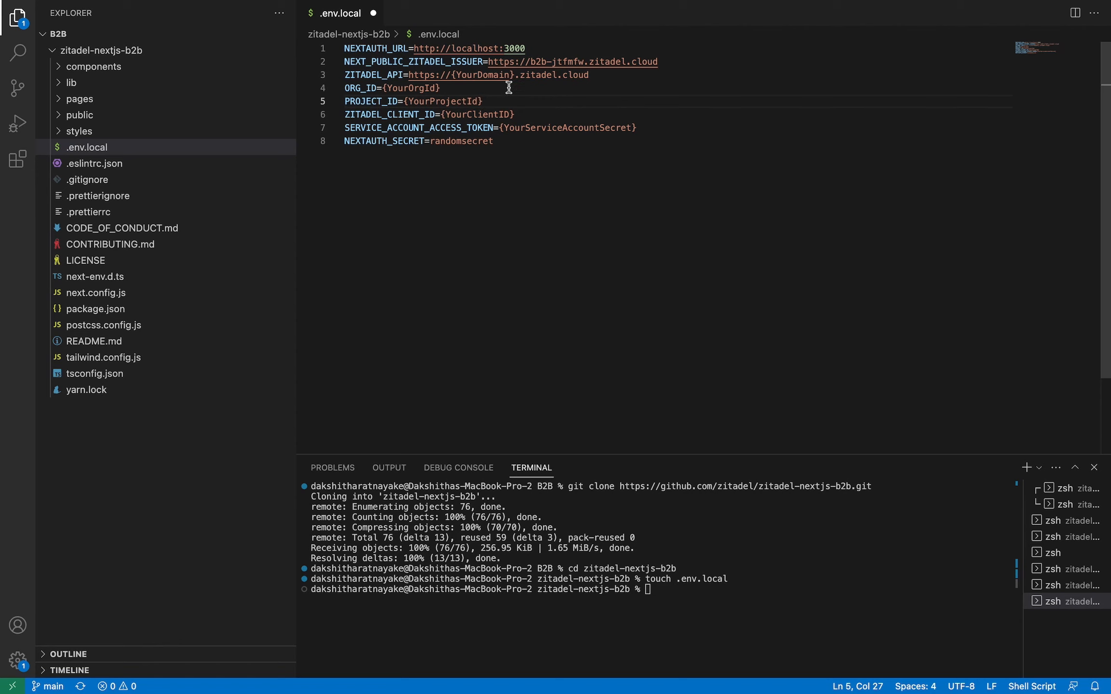
{"action": "left_click_drag", "start_coordinate": [410, 75], "coordinate": [603, 77]}
{"action": "key", "text": "BackSpace"}
{"action": "type", "text": "https://b2b-jtfmfw.zitadel.cloud"}
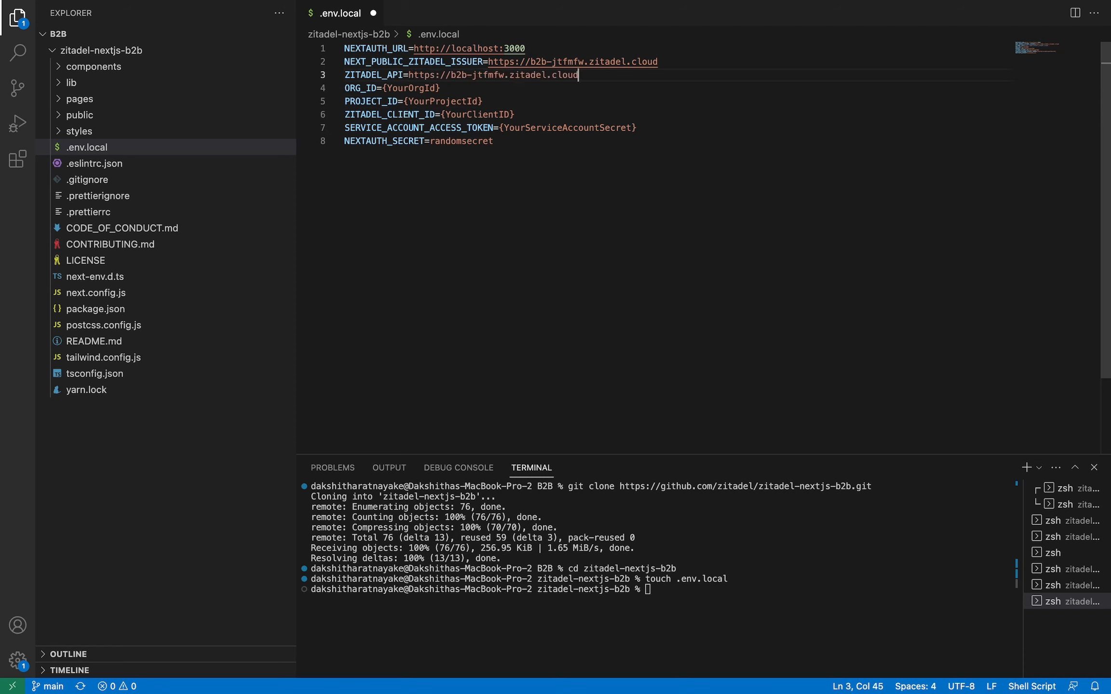
{"action": "left_click", "coordinate": [490, 85]}
{"action": "key", "text": "ctrl+Up"}
{"action": "left_click", "coordinate": [660, 14]}
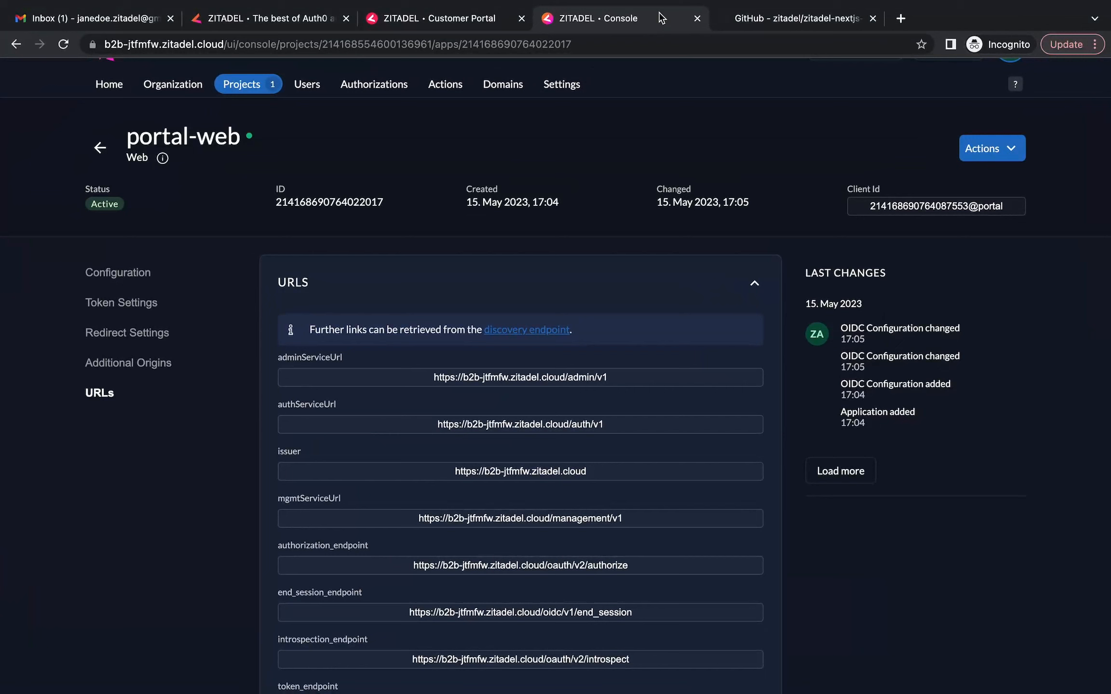
Copy the Demo-Vendor organization's Resource Id from its overview page
{"action": "left_click", "coordinate": [167, 86]}
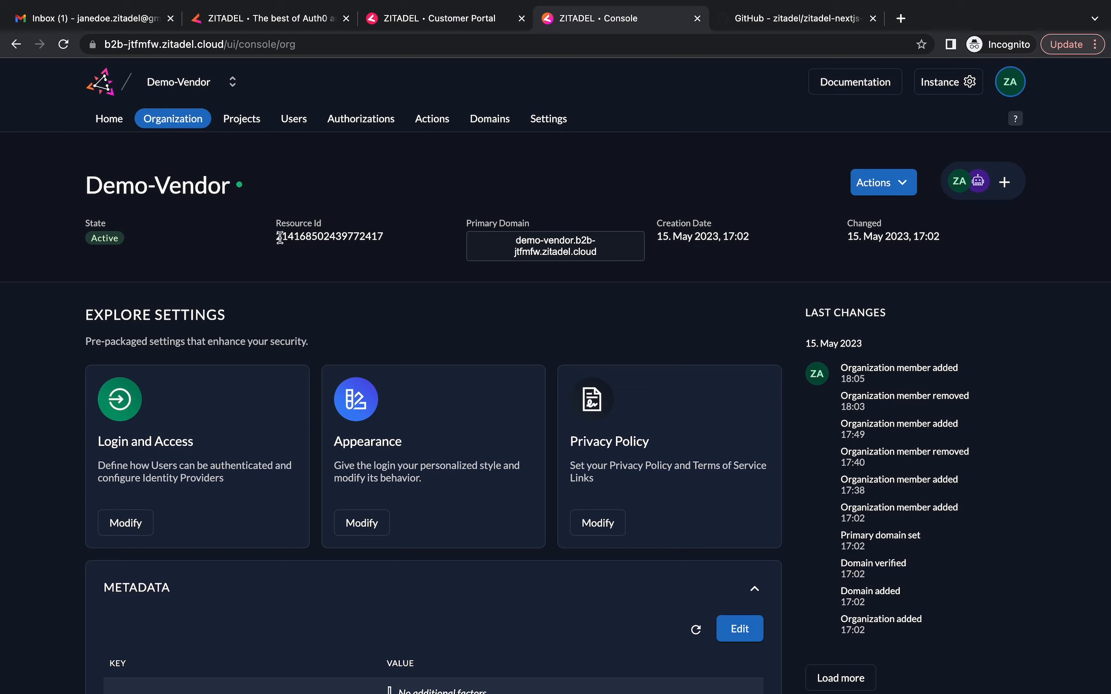
{"action": "left_click_drag", "start_coordinate": [276, 237], "coordinate": [385, 247]}
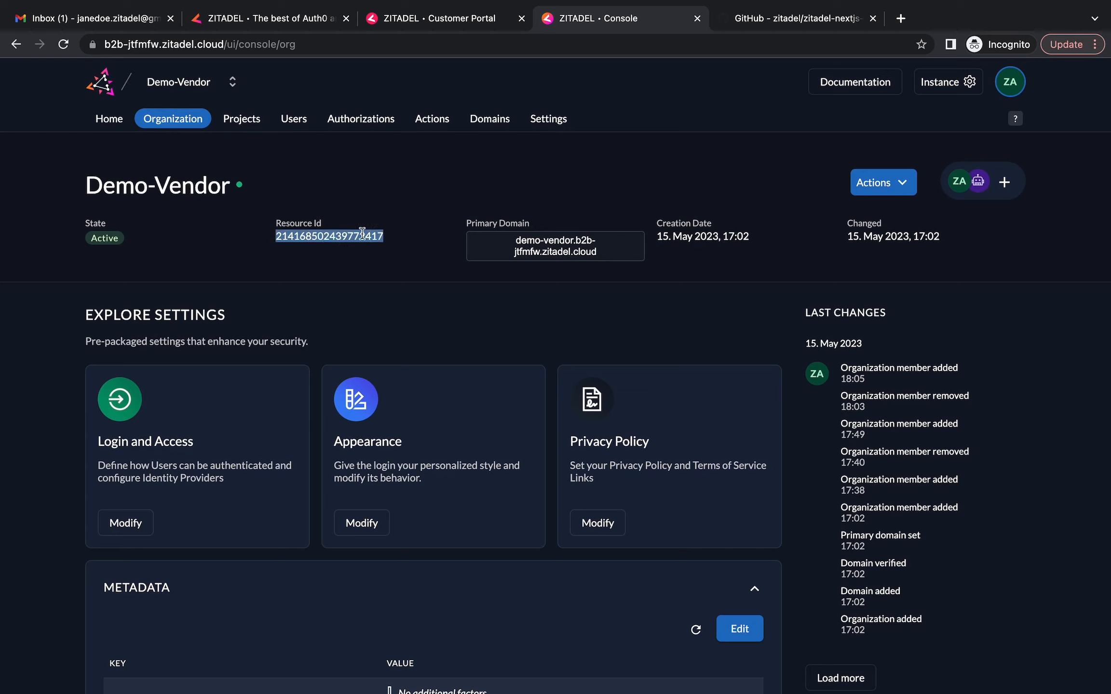
{"action": "right_click", "coordinate": [361, 232]}
{"action": "left_click", "coordinate": [389, 266]}
{"action": "key", "text": "ctrl+Up"}
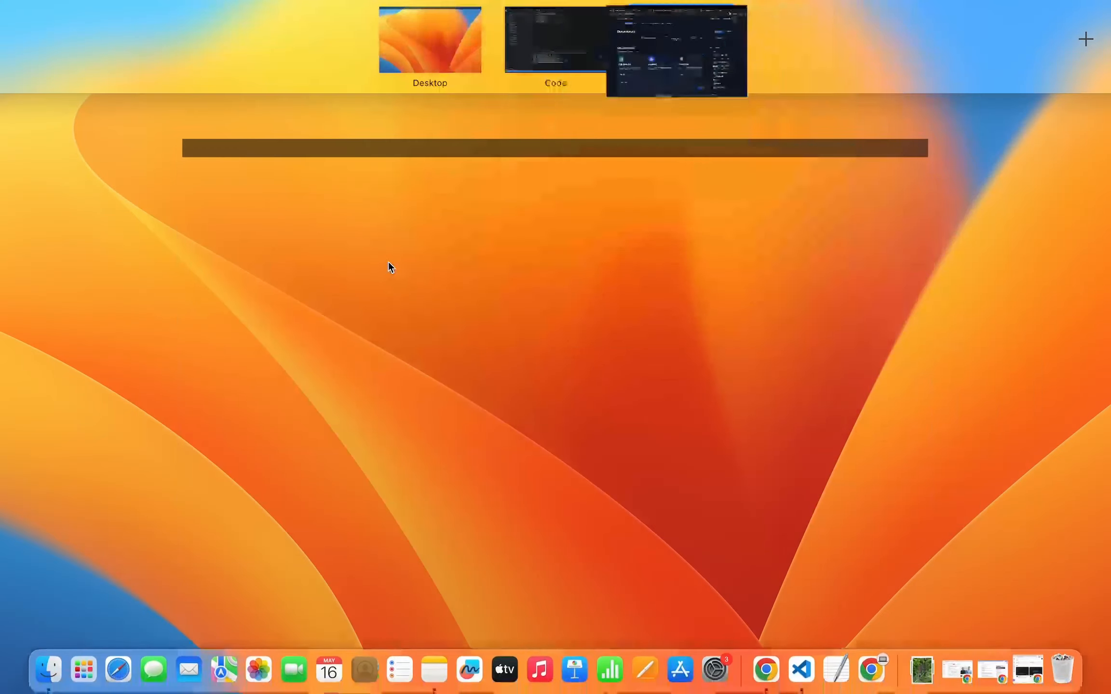
{"action": "left_click", "coordinate": [561, 23]}
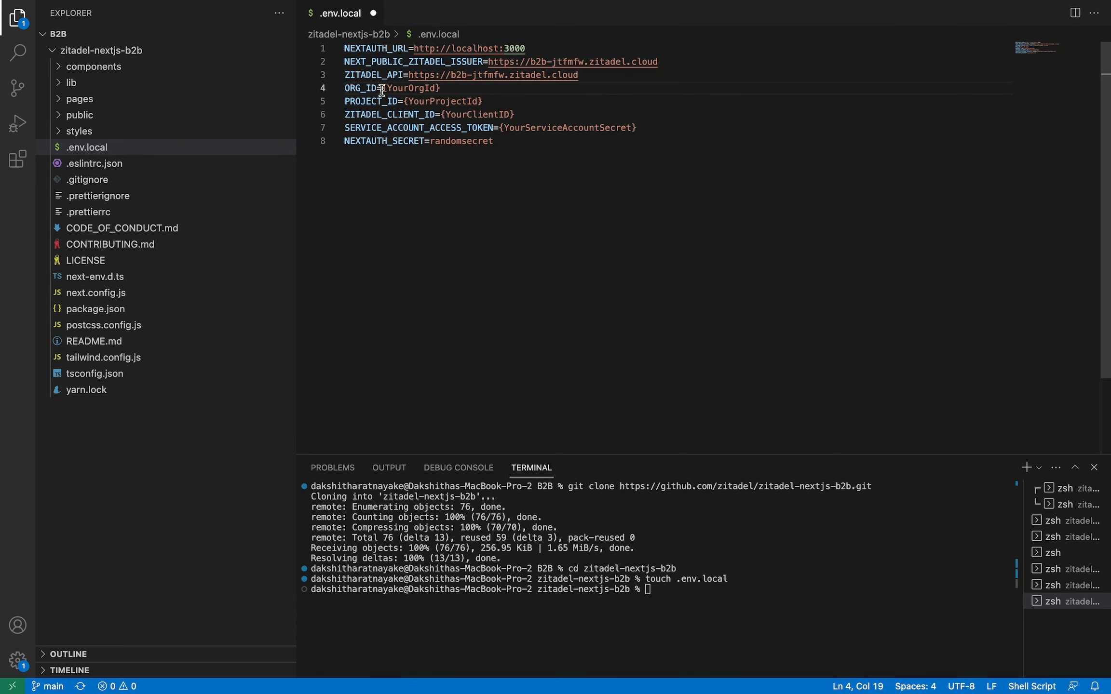
{"action": "left_click_drag", "start_coordinate": [383, 88], "coordinate": [459, 91]}
{"action": "key", "text": "super+v"}
{"action": "key", "text": "super+s"}
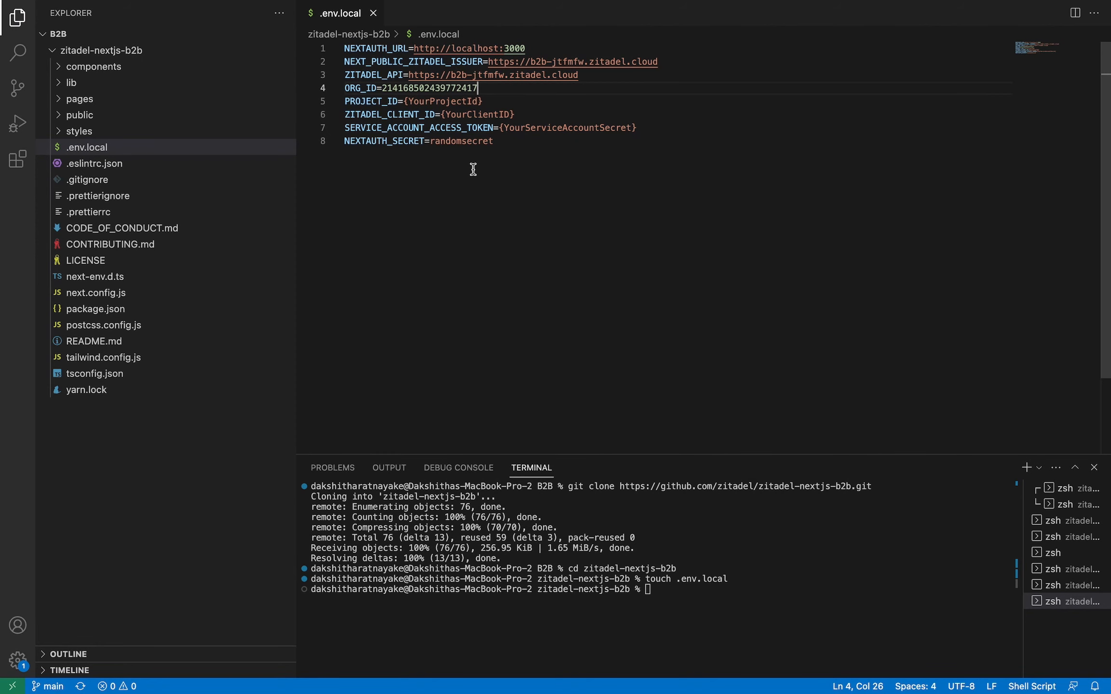
{"action": "key", "text": "ctrl+Up"}
{"action": "left_click", "coordinate": [682, 33]}
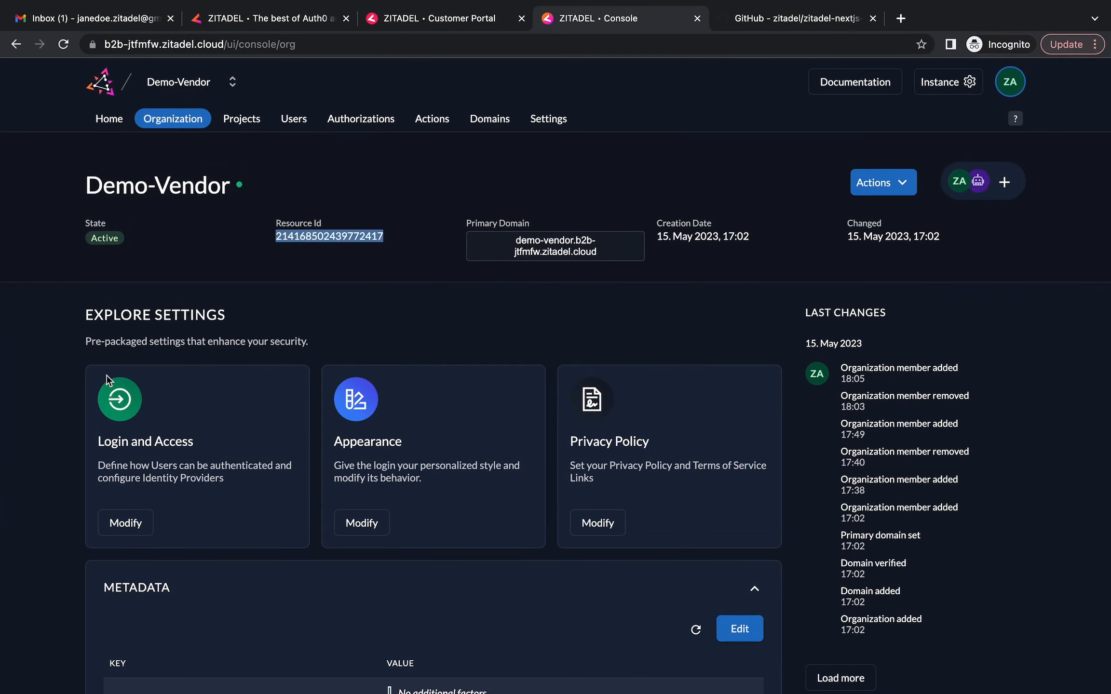
Copy the Portal project's Resource Id from its project page
{"action": "left_click", "coordinate": [242, 121]}
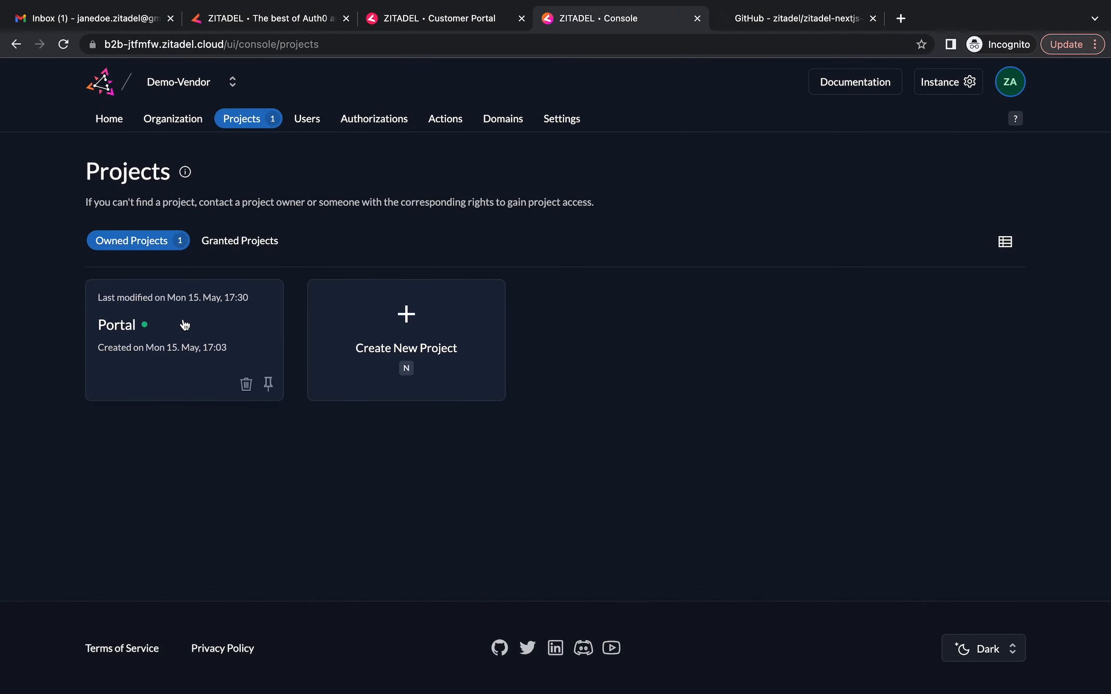
{"action": "left_click", "coordinate": [185, 326]}
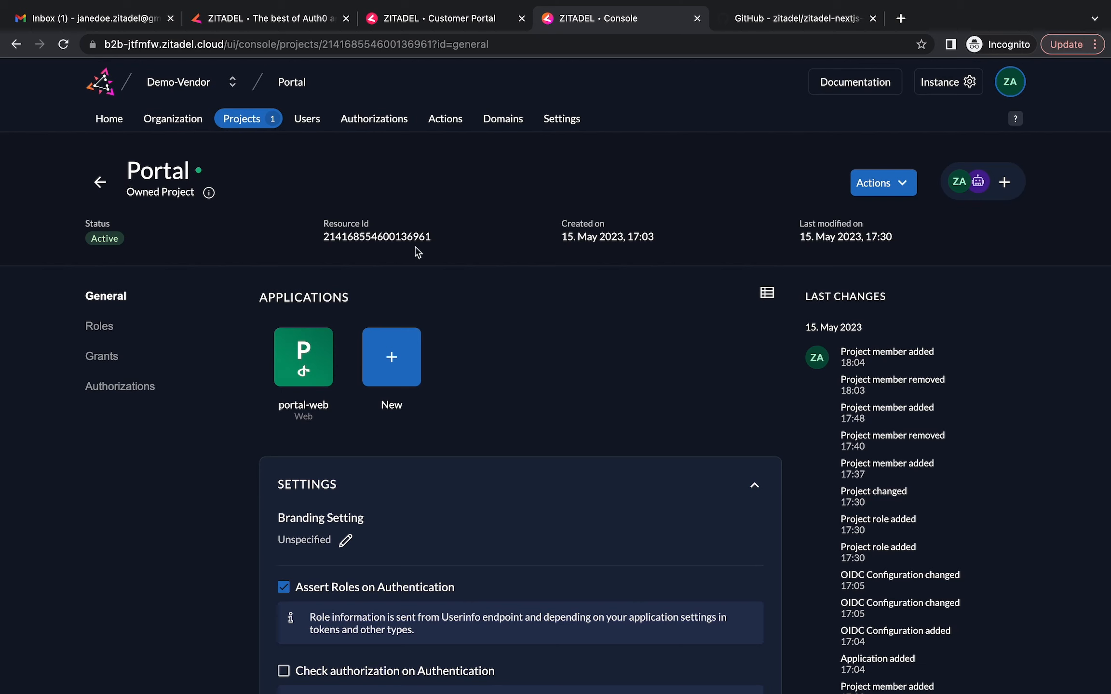
{"action": "double_click", "coordinate": [324, 236]}
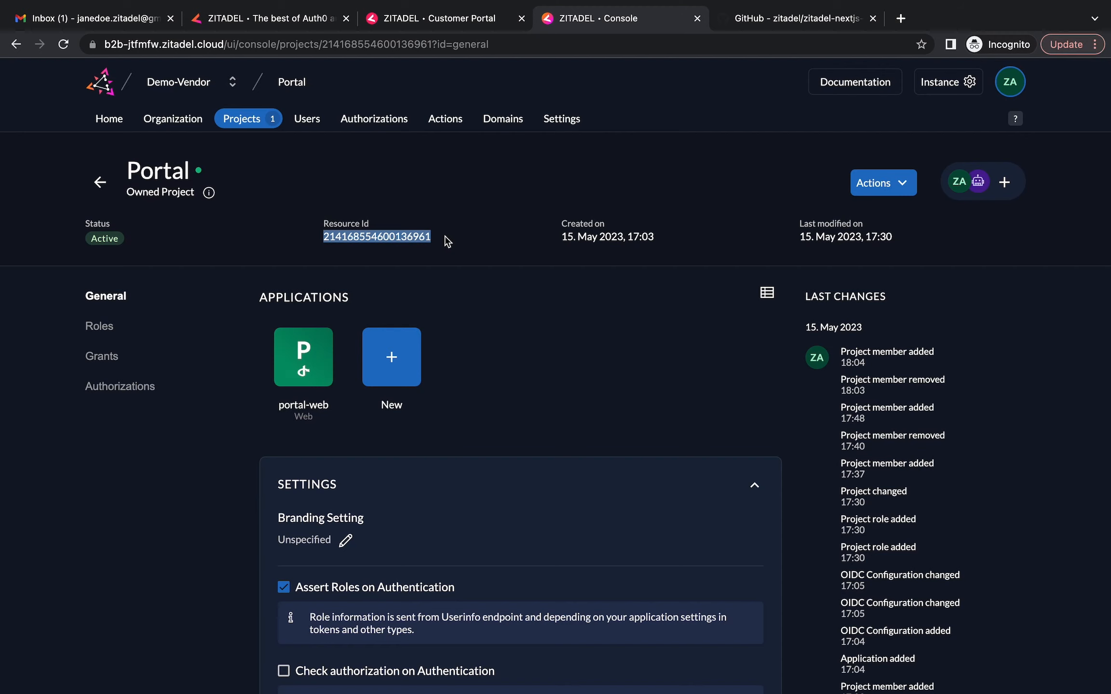
{"action": "right_click", "coordinate": [416, 230]}
{"action": "left_click", "coordinate": [439, 267]}
{"action": "key", "text": "ctrl+Up"}
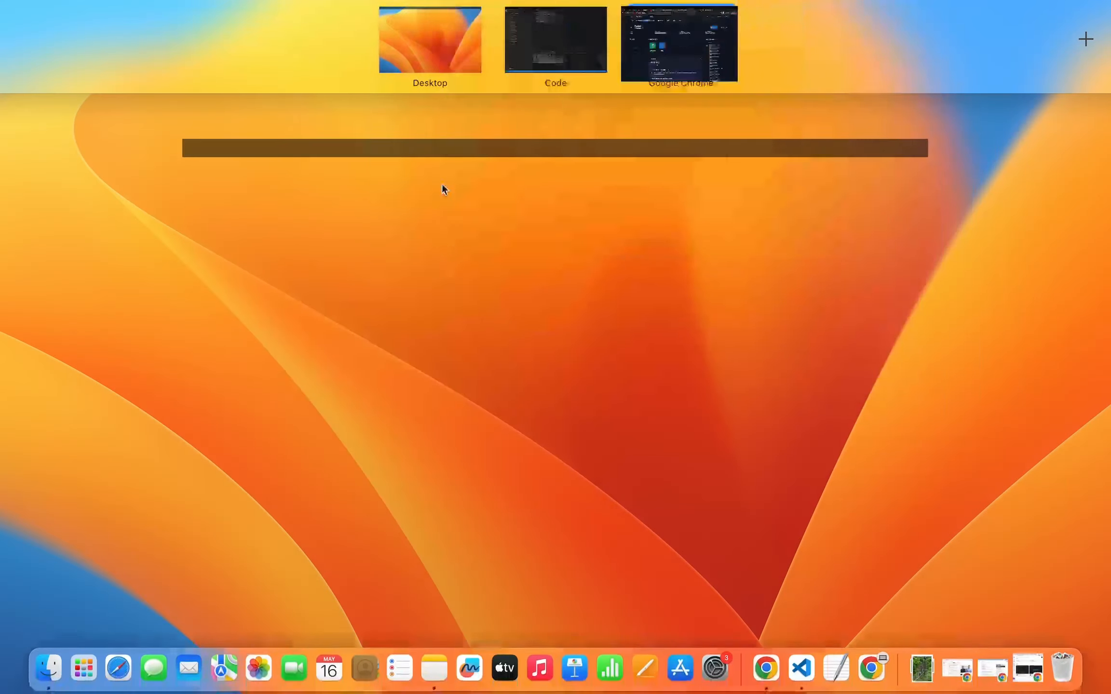
{"action": "left_click", "coordinate": [556, 40]}
{"action": "left_click_drag", "start_coordinate": [403, 101], "coordinate": [486, 103]}
{"action": "key", "text": "super+v"}
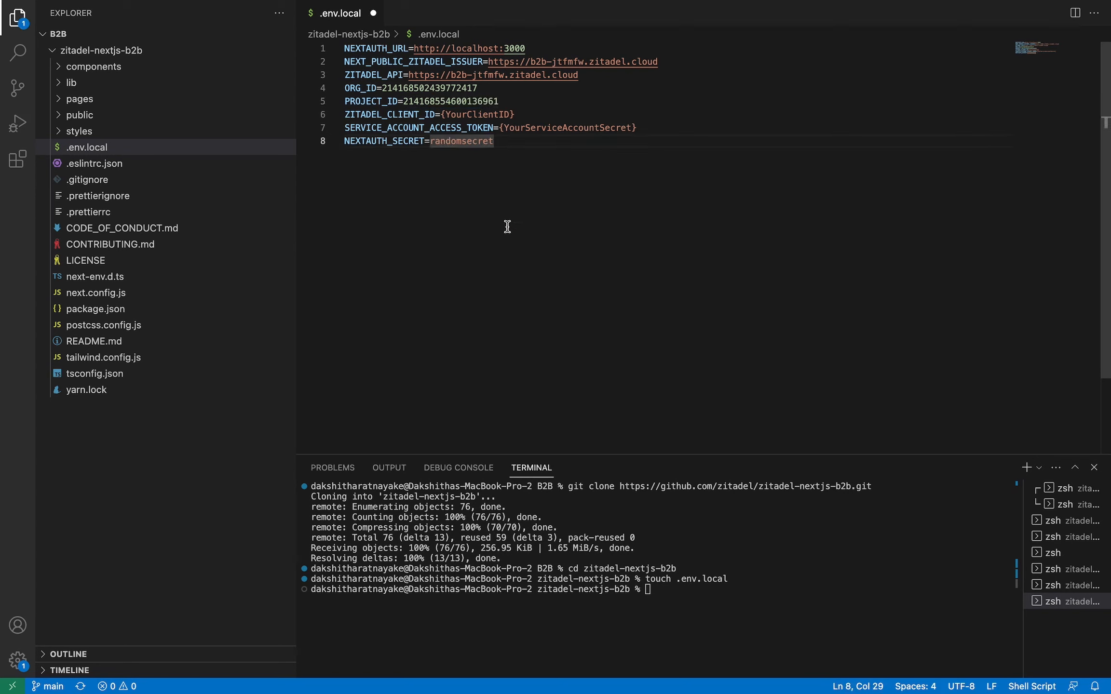
{"action": "key", "text": "ctrl+Up"}
{"action": "left_click", "coordinate": [660, 38]}
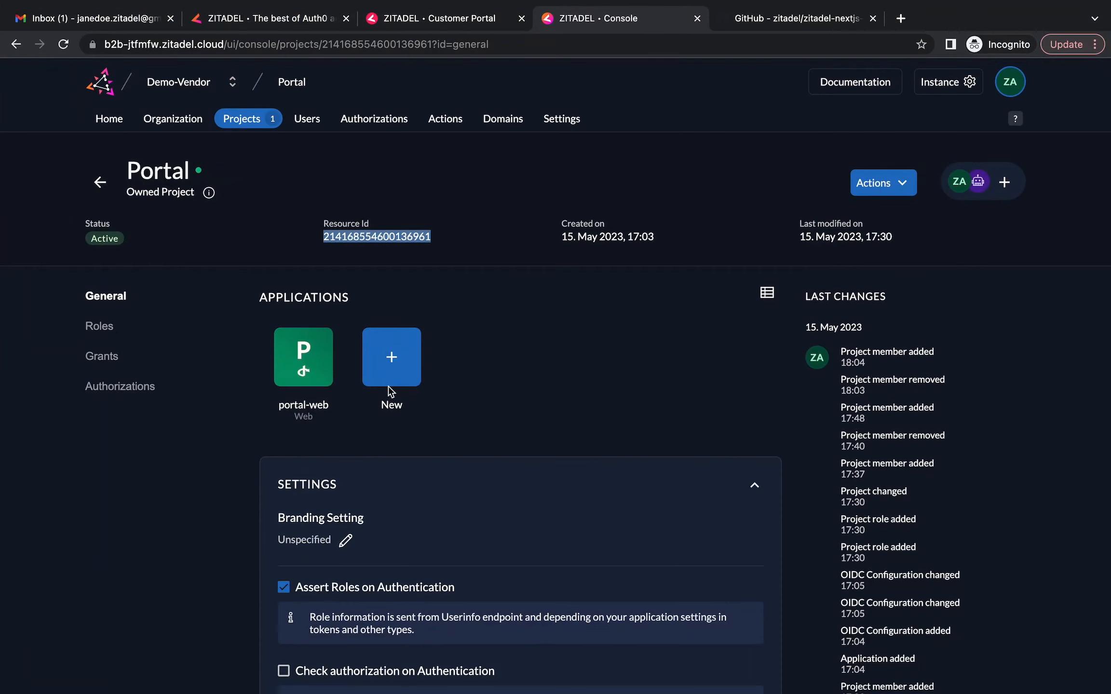
{"action": "left_click", "coordinate": [322, 378]}
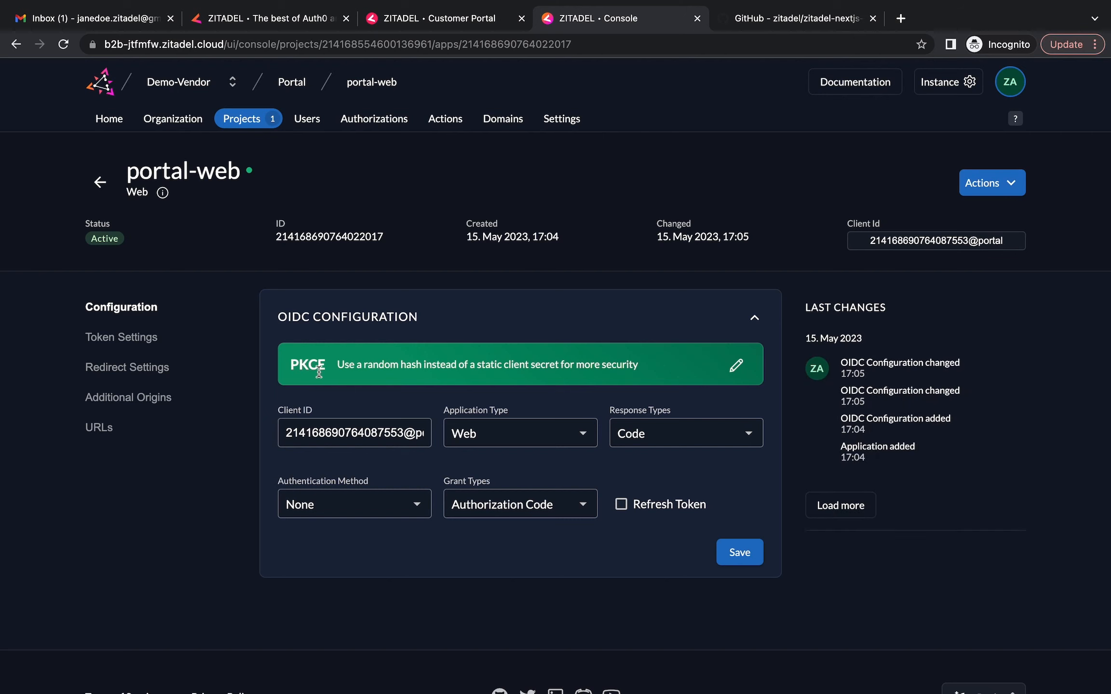
{"action": "left_click", "coordinate": [284, 432]}
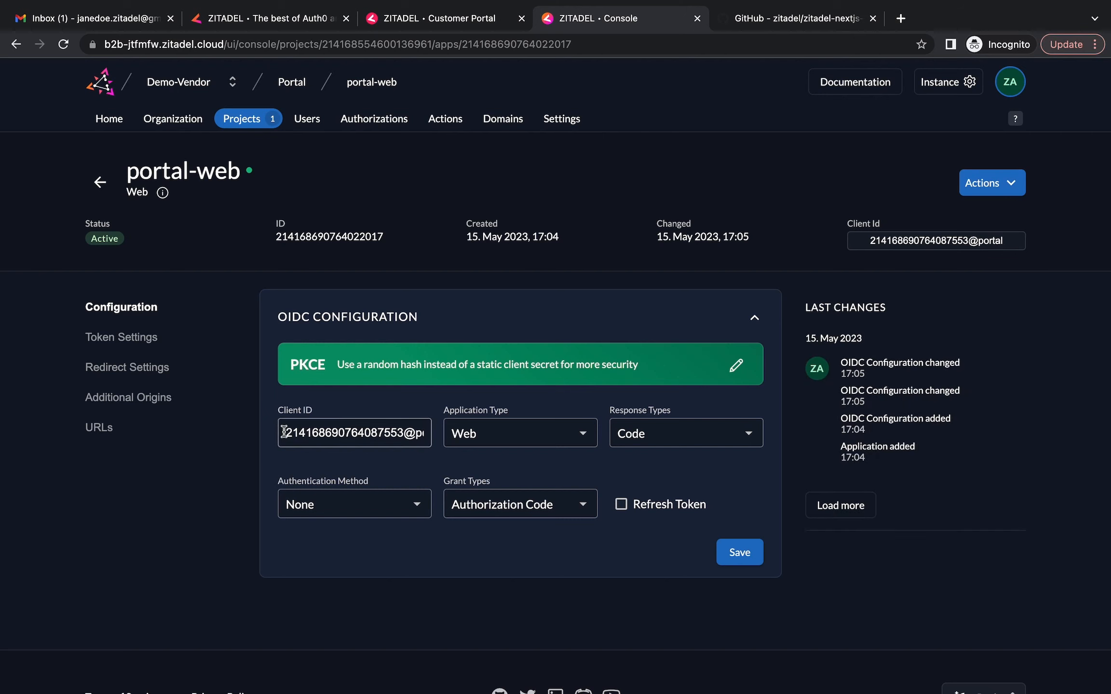
{"action": "left_click_drag", "start_coordinate": [284, 433], "coordinate": [432, 455]}
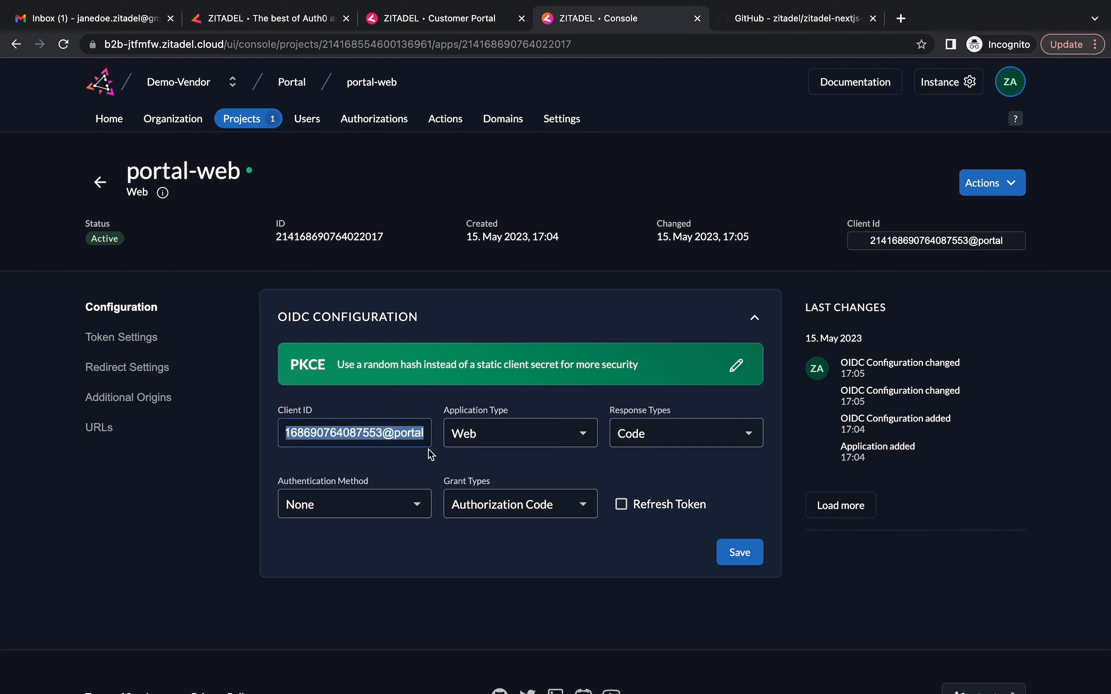
{"action": "right_click", "coordinate": [396, 433]}
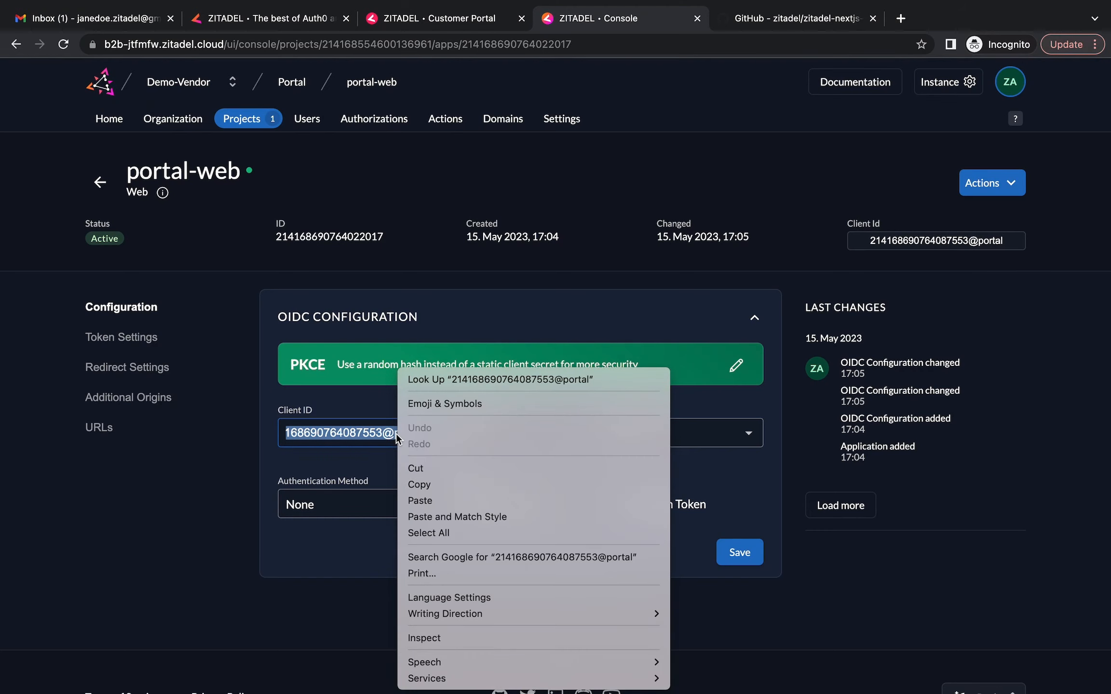
{"action": "left_click", "coordinate": [426, 486]}
Paste the client ID over {YourClientID} as ZITADEL_CLIENT_ID in .env.local
{"action": "key", "text": "ctrl+Up"}
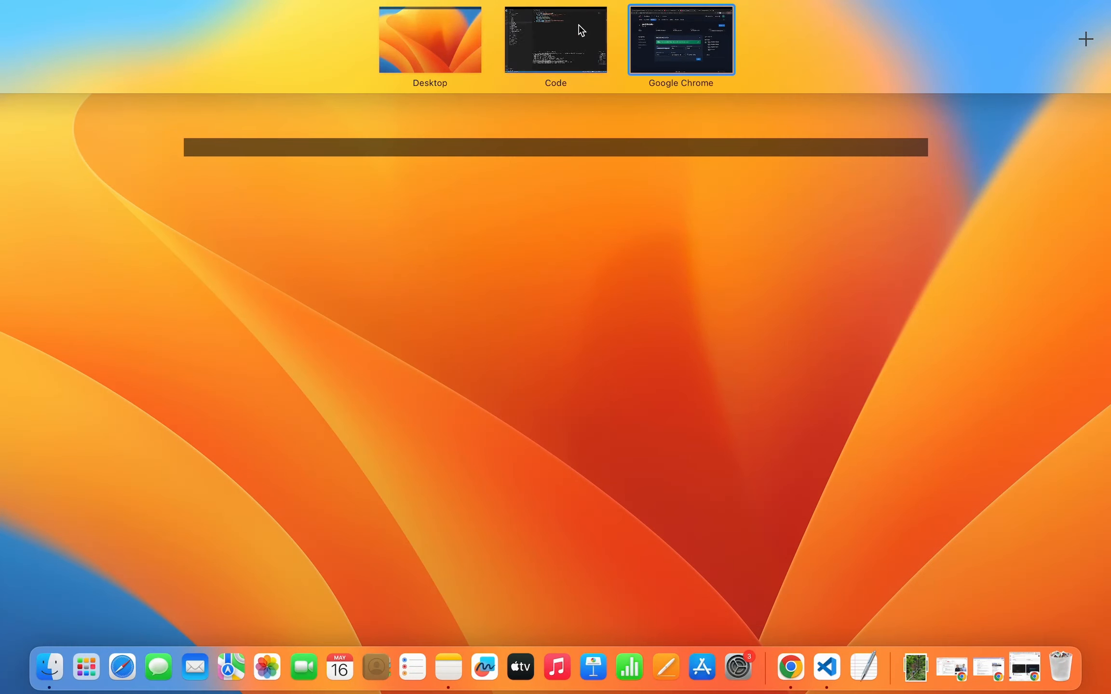
{"action": "left_click", "coordinate": [577, 30]}
{"action": "key", "text": "super+v"}
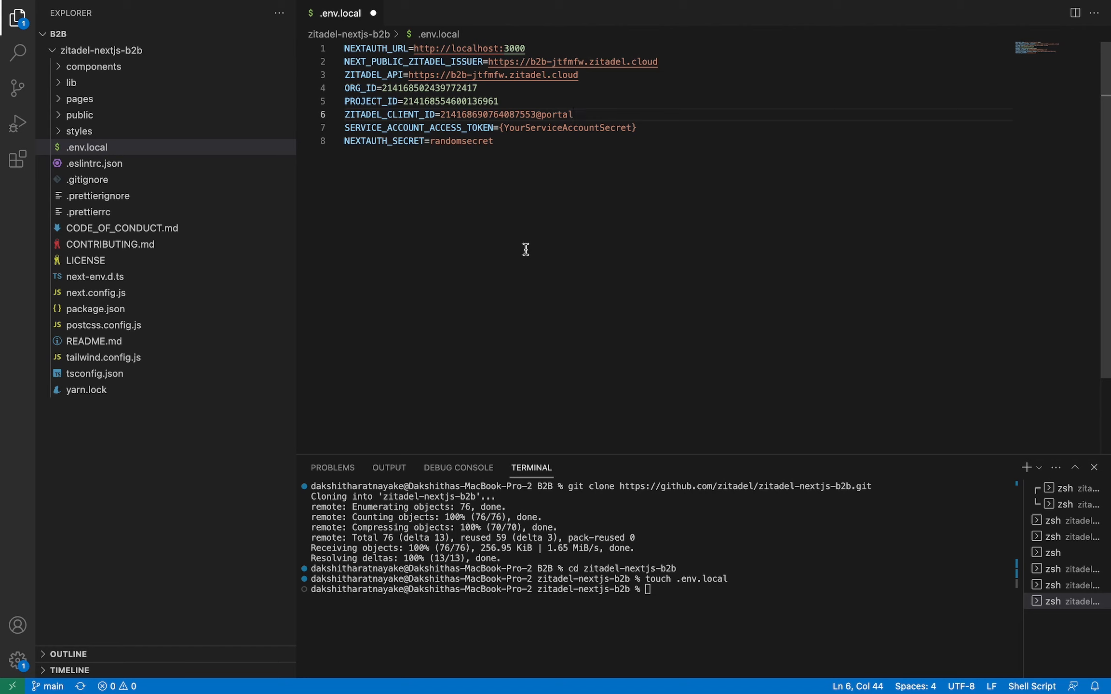
Switch from VS Code to the desktop showing secrets.txt and PAT.txt
{"action": "key", "text": "ctrl+Up"}
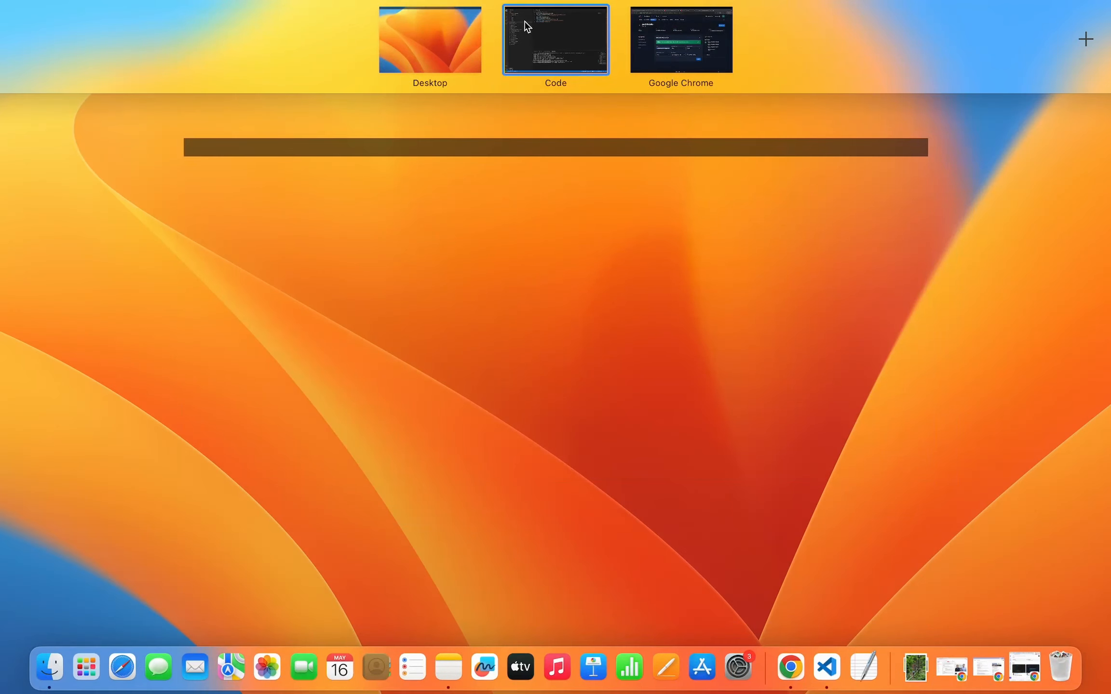
{"action": "left_click", "coordinate": [404, 55]}
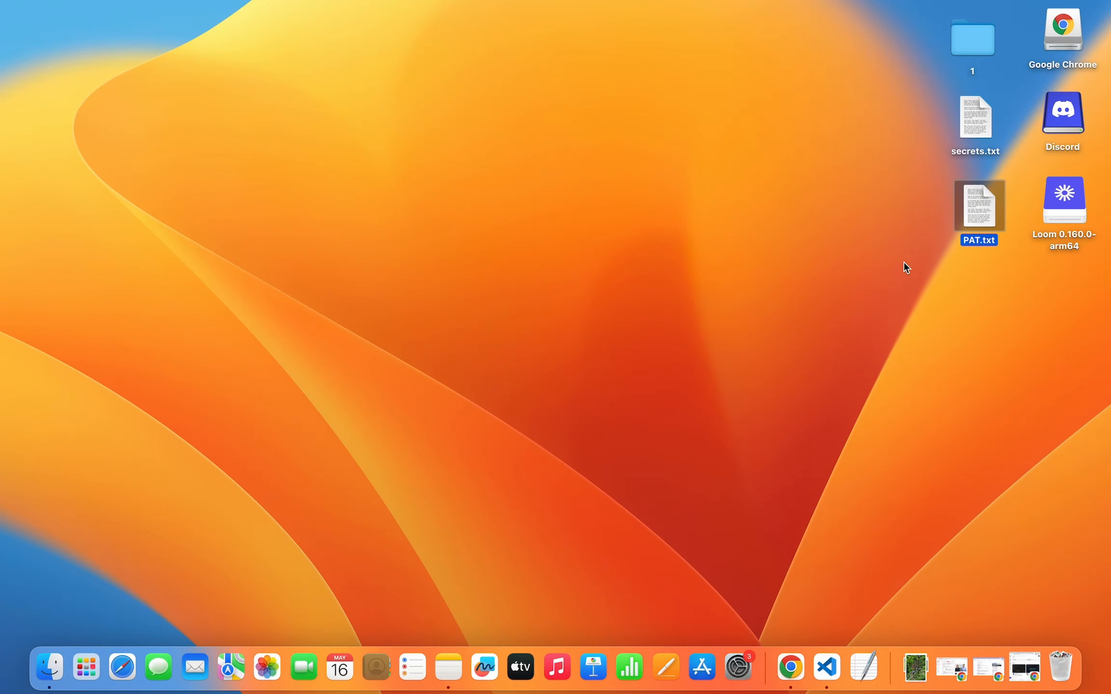
Open PAT.txt in TextEdit and copy its personal access token
{"action": "double_click", "coordinate": [976, 218]}
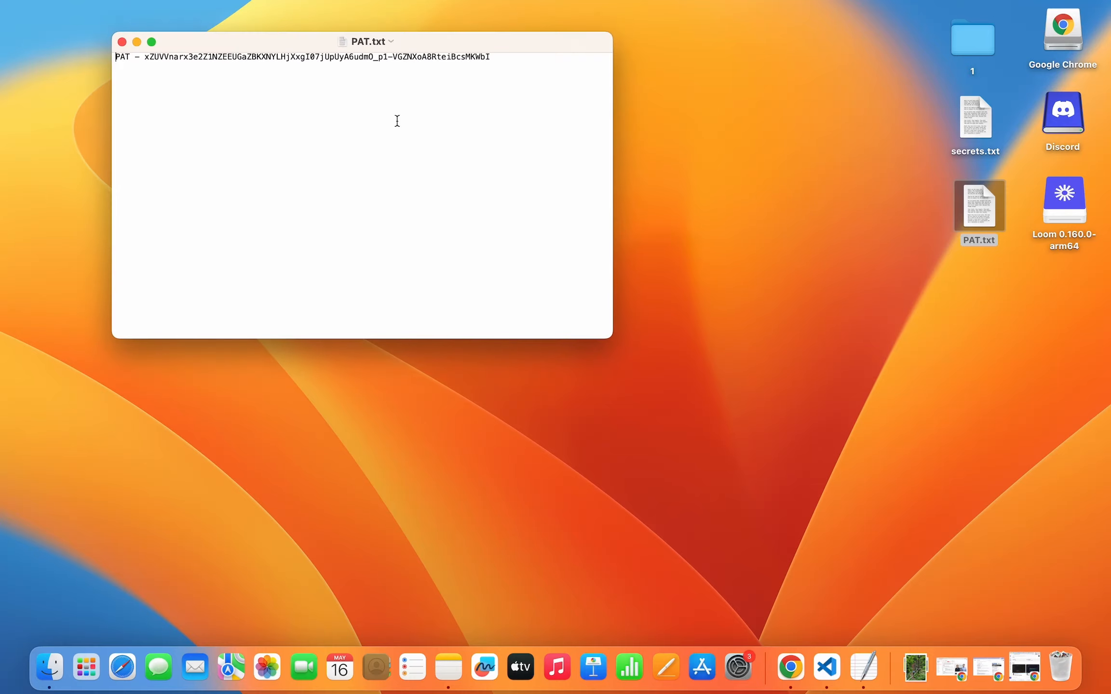
{"action": "left_click_drag", "start_coordinate": [145, 57], "coordinate": [457, 70]}
{"action": "key", "text": "ctrl+Up"}
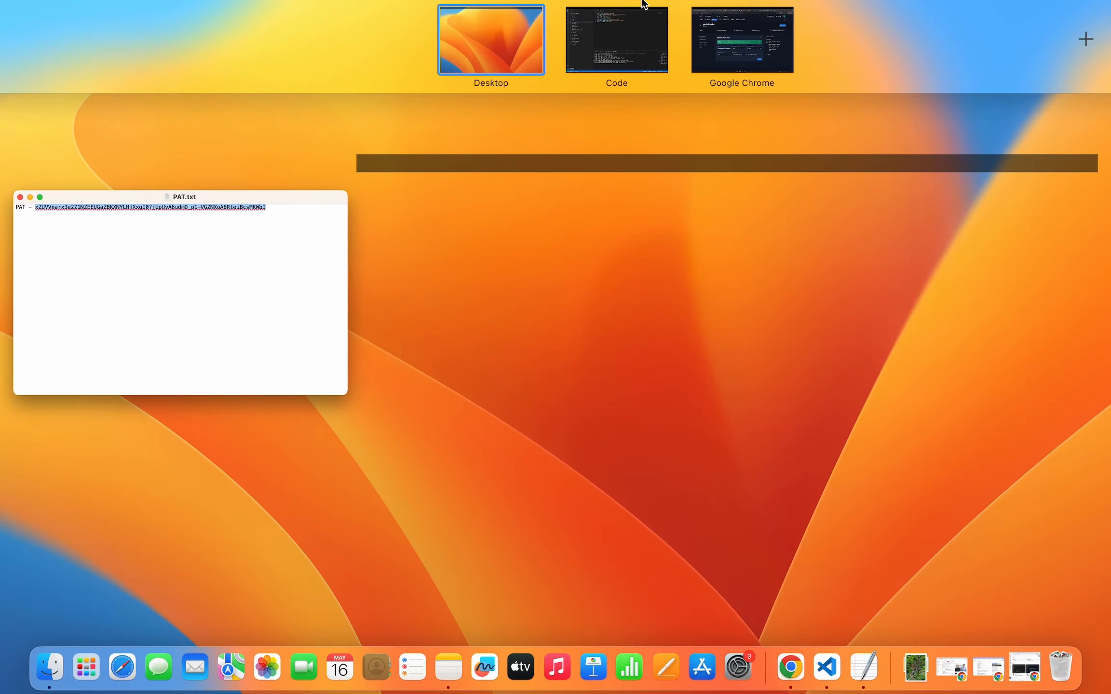
{"action": "left_click", "coordinate": [620, 41]}
Paste the token over {YourServiceAccountSecret} on line 7 and save .env.local
{"action": "left_click_drag", "start_coordinate": [500, 128], "coordinate": [651, 126]}
{"action": "key", "text": "super+v"}
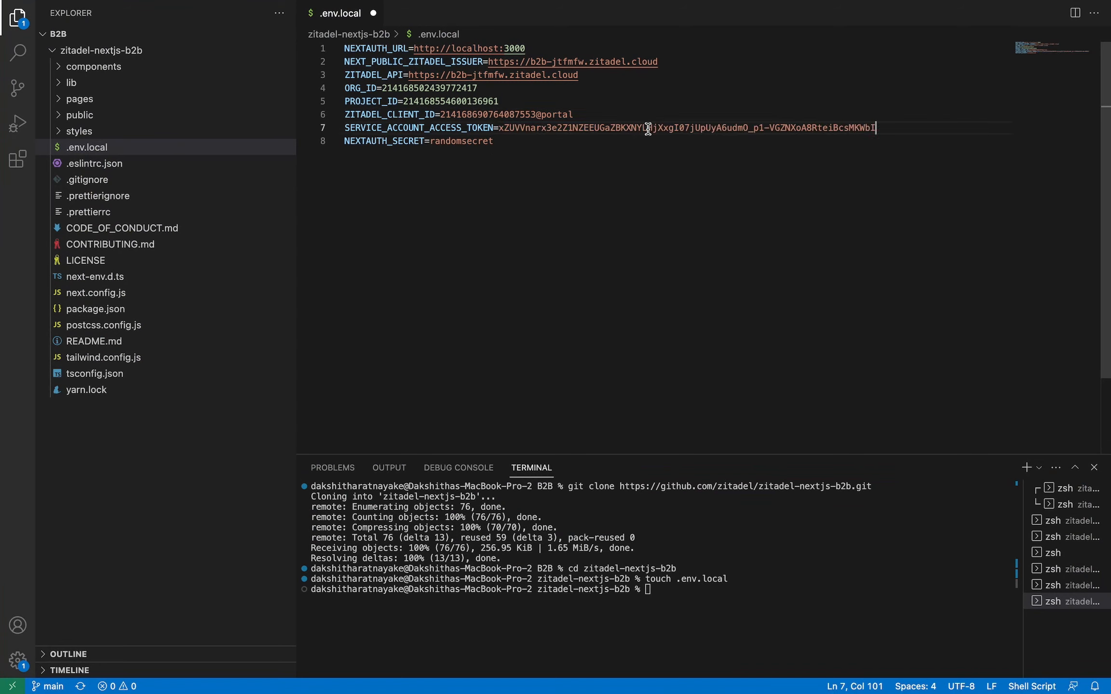
{"action": "key", "text": "Down"}
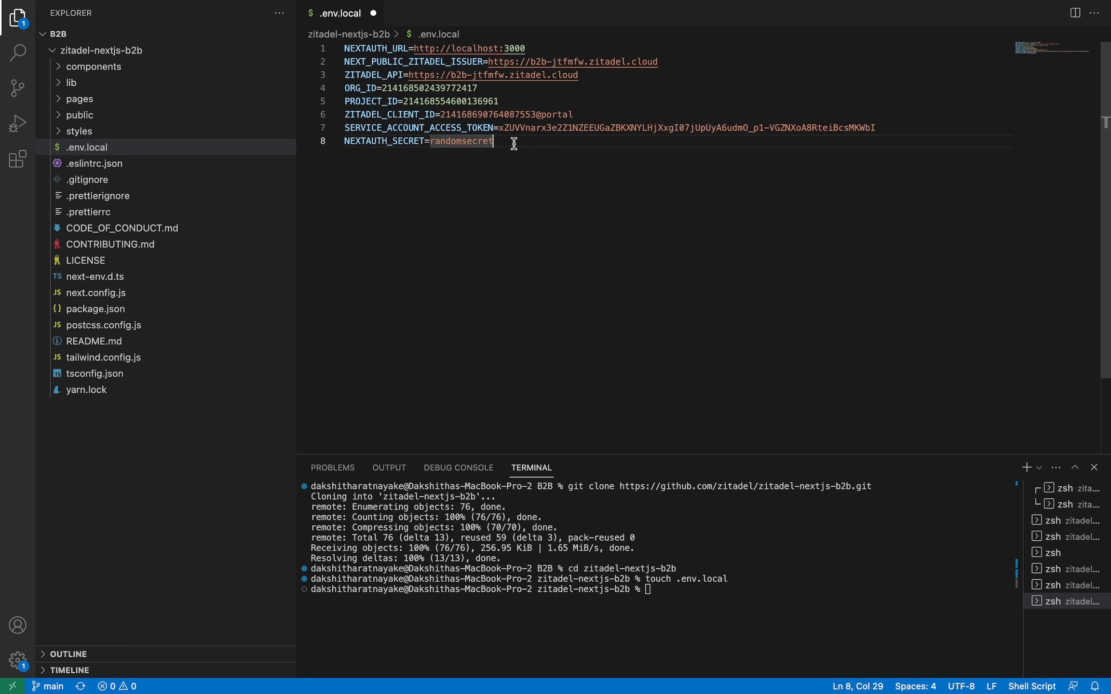
{"action": "key", "text": "super+s"}
{"action": "left_click", "coordinate": [680, 600]}
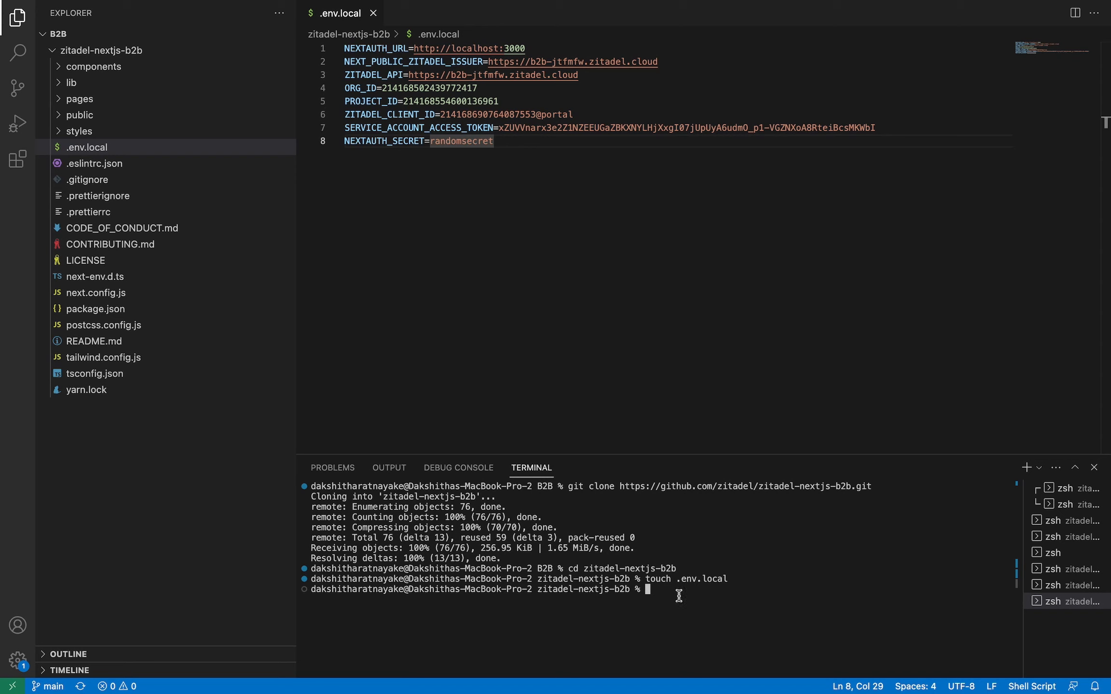
Install the project's dependencies with yarn install in the terminal
{"action": "type", "text": "yarn install"}
{"action": "key", "text": "Return"}
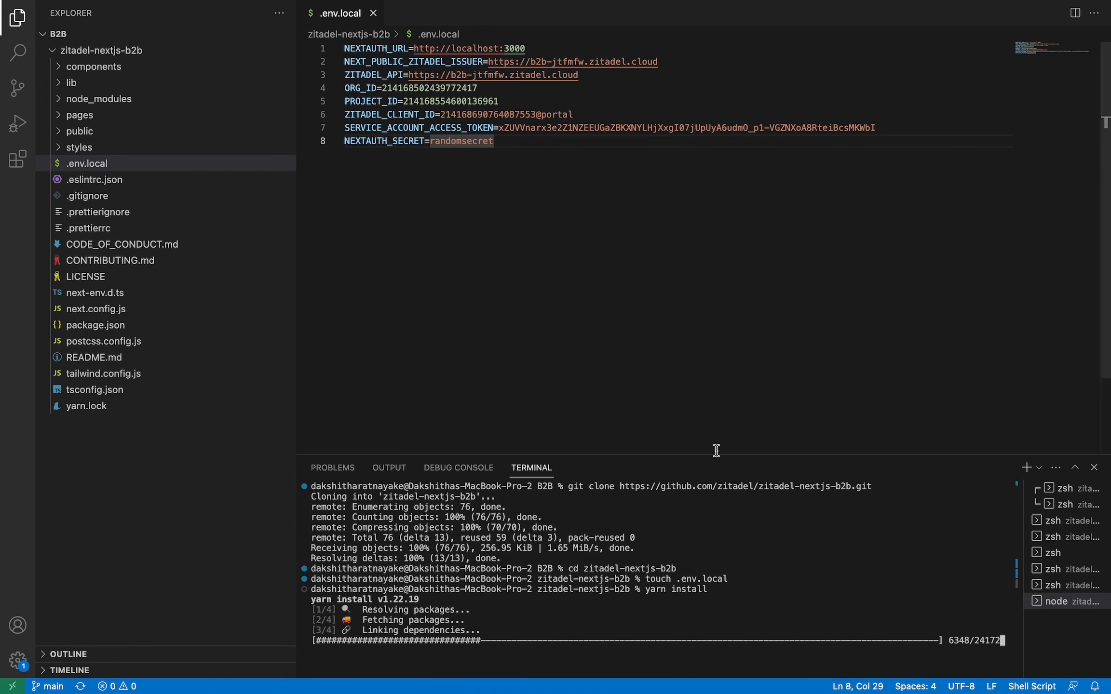
{"action": "left_click_drag", "start_coordinate": [716, 452], "coordinate": [721, 328]}
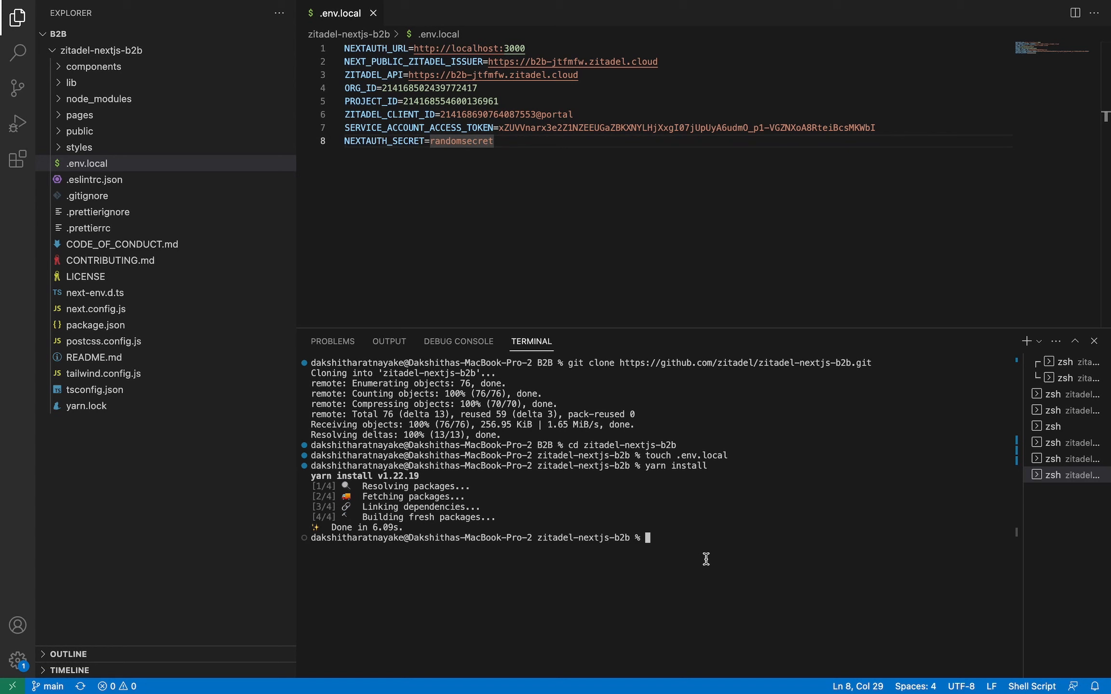
{"action": "type", "text": "yarn dev"}
{"action": "key", "text": "Return"}
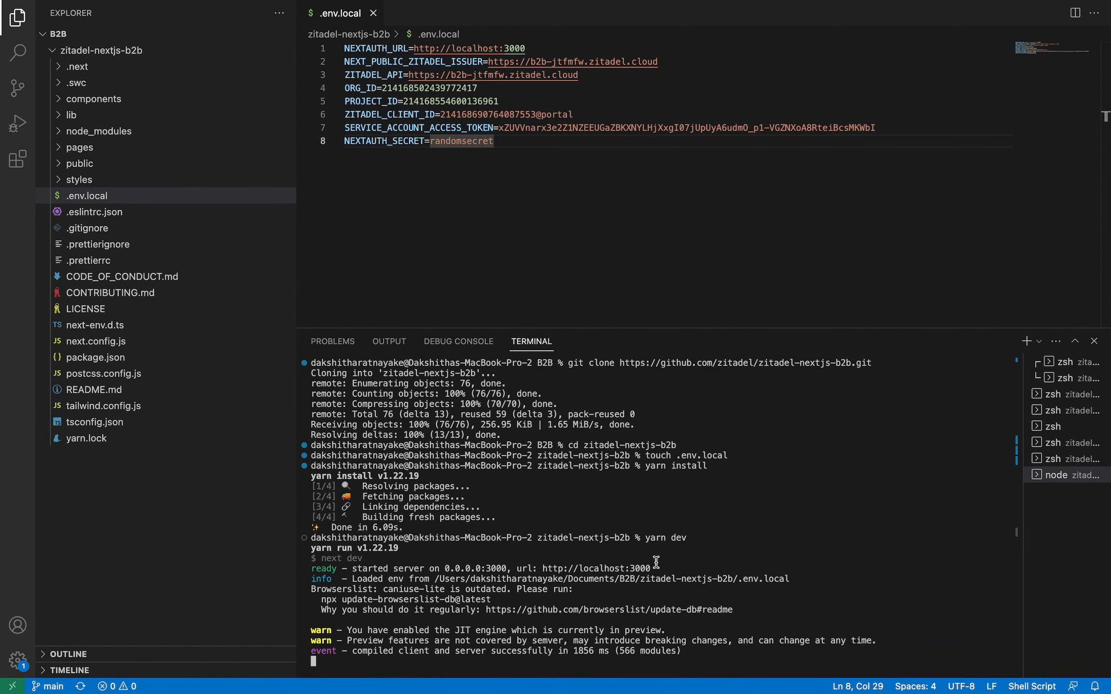
{"action": "left_click_drag", "start_coordinate": [649, 570], "coordinate": [541, 572]}
Load the demo app at localhost:3000 in a new incognito browser tab
{"action": "key", "text": "ctrl+Up"}
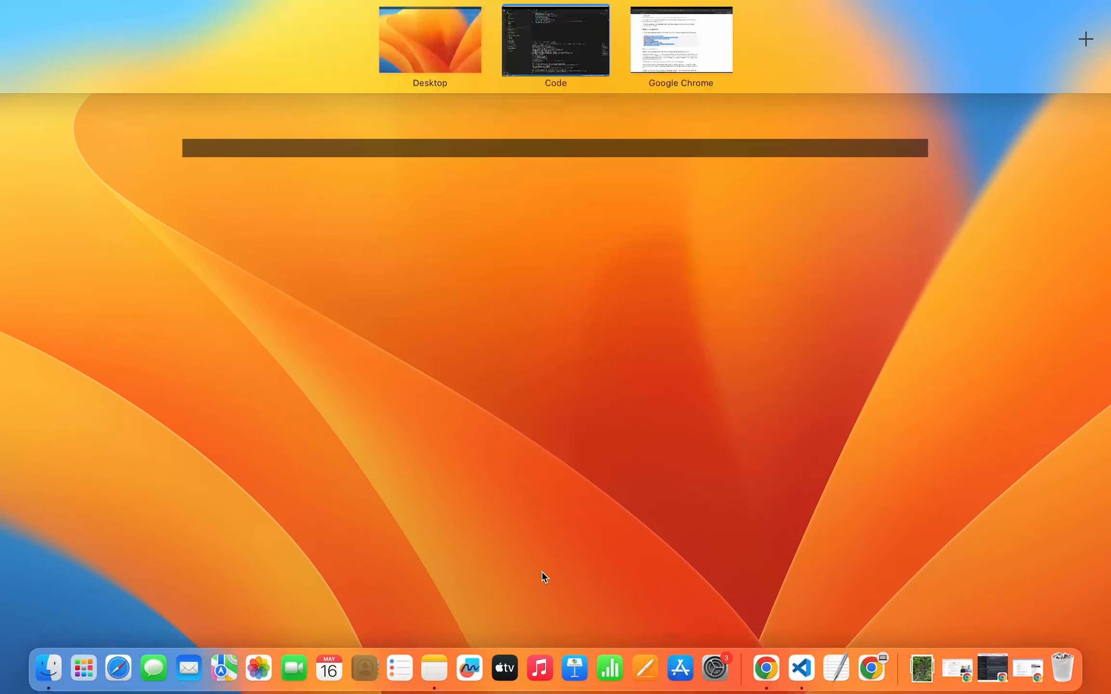
{"action": "left_click", "coordinate": [675, 34]}
{"action": "left_click", "coordinate": [901, 39]}
{"action": "key", "text": "super+v"}
{"action": "key", "text": "Return"}
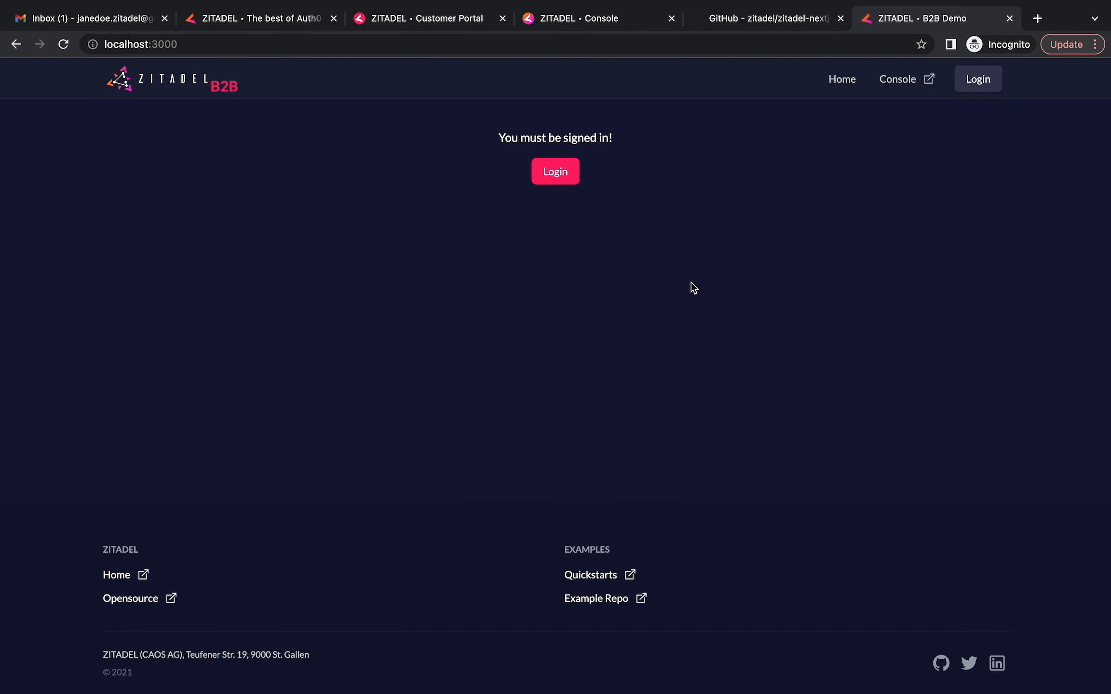
Log in with the existing admin account and confirm the profile menu lists no roles
{"action": "left_click", "coordinate": [561, 174]}
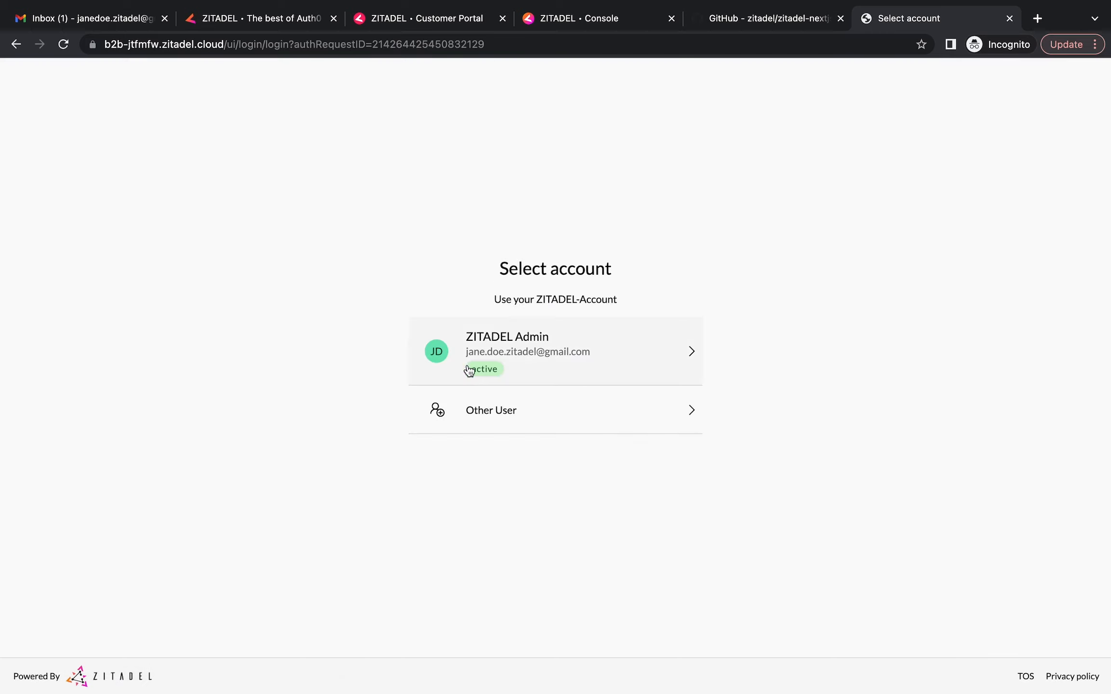
{"action": "left_click", "coordinate": [529, 358]}
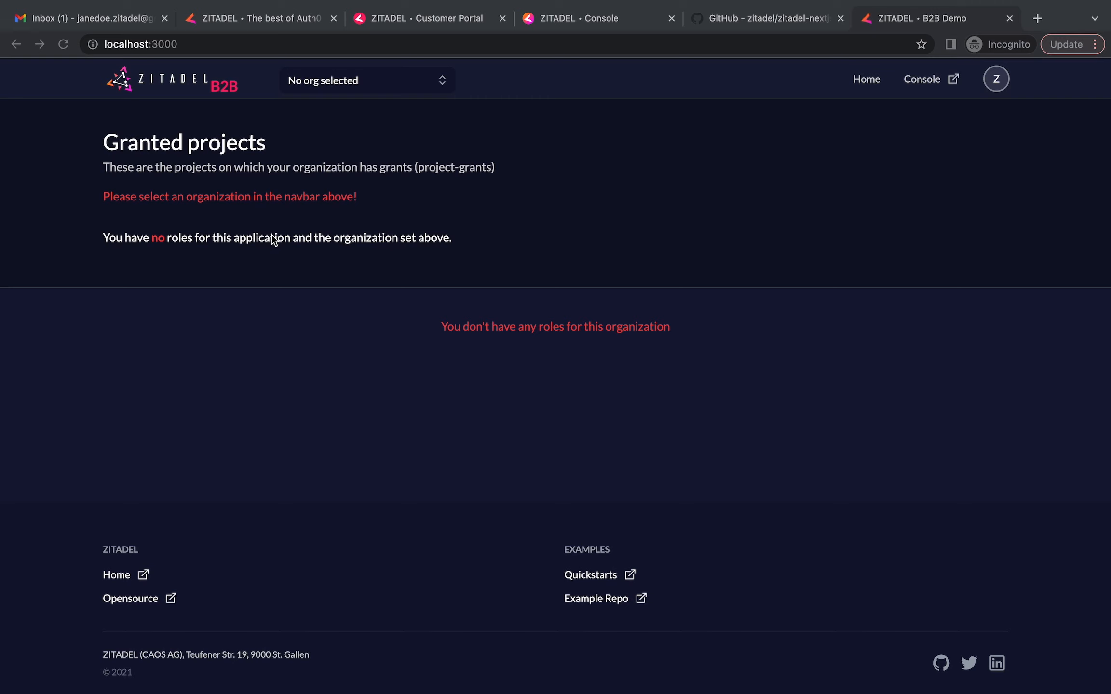
{"action": "left_click", "coordinate": [997, 87]}
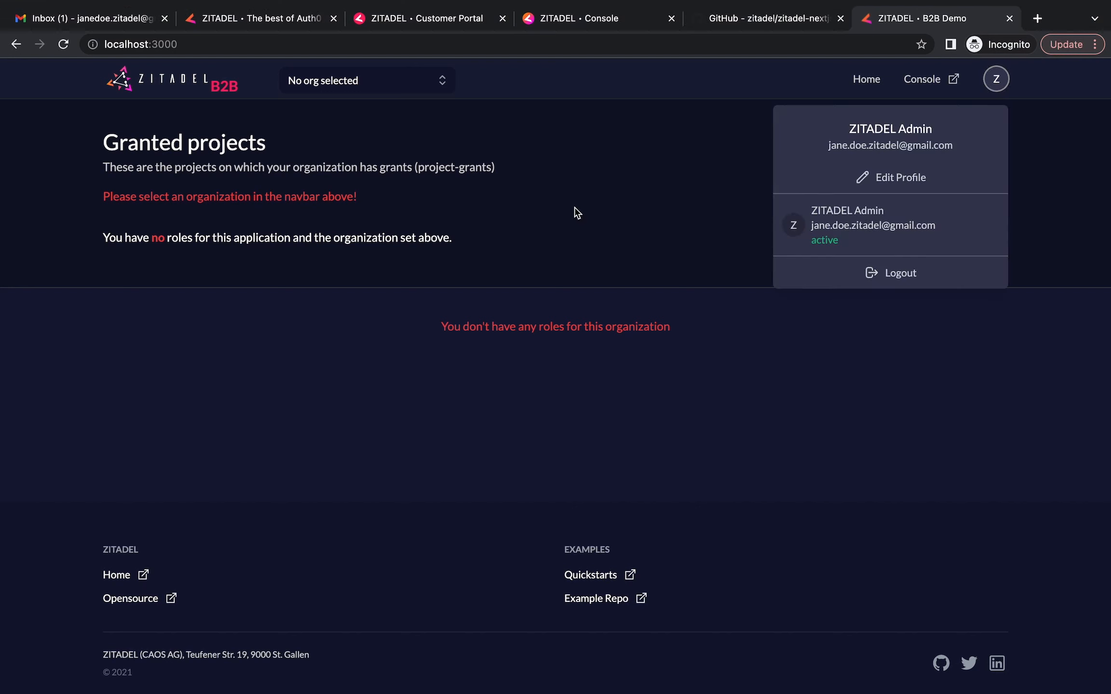
{"action": "left_click", "coordinate": [566, 251]}
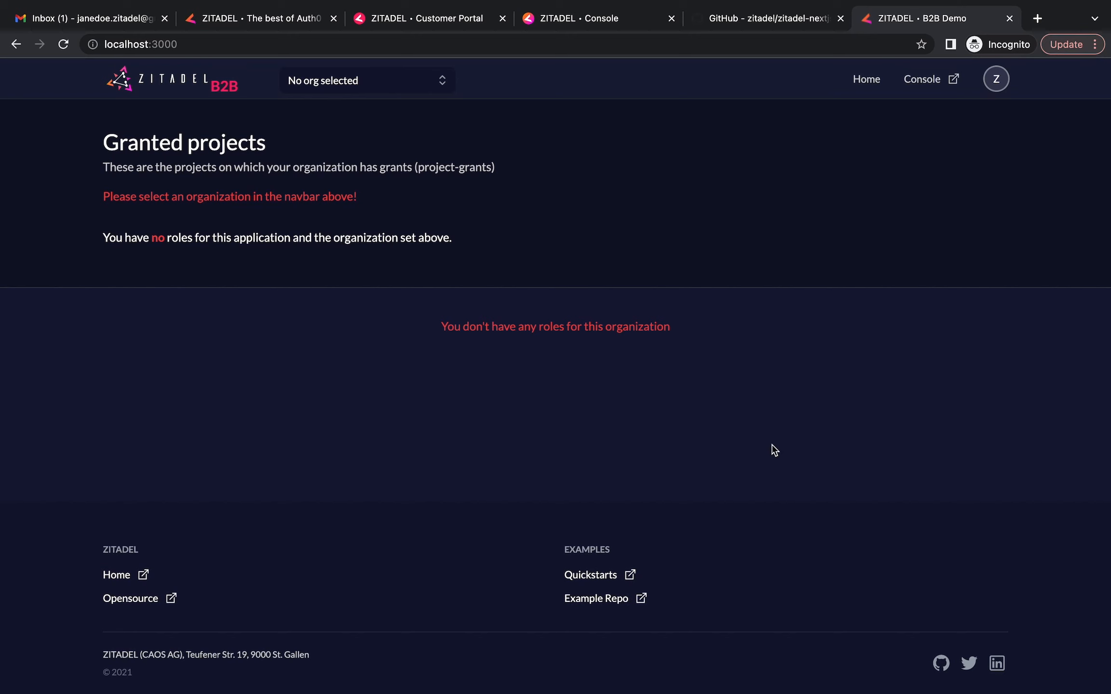
{"action": "left_click", "coordinate": [570, 25]}
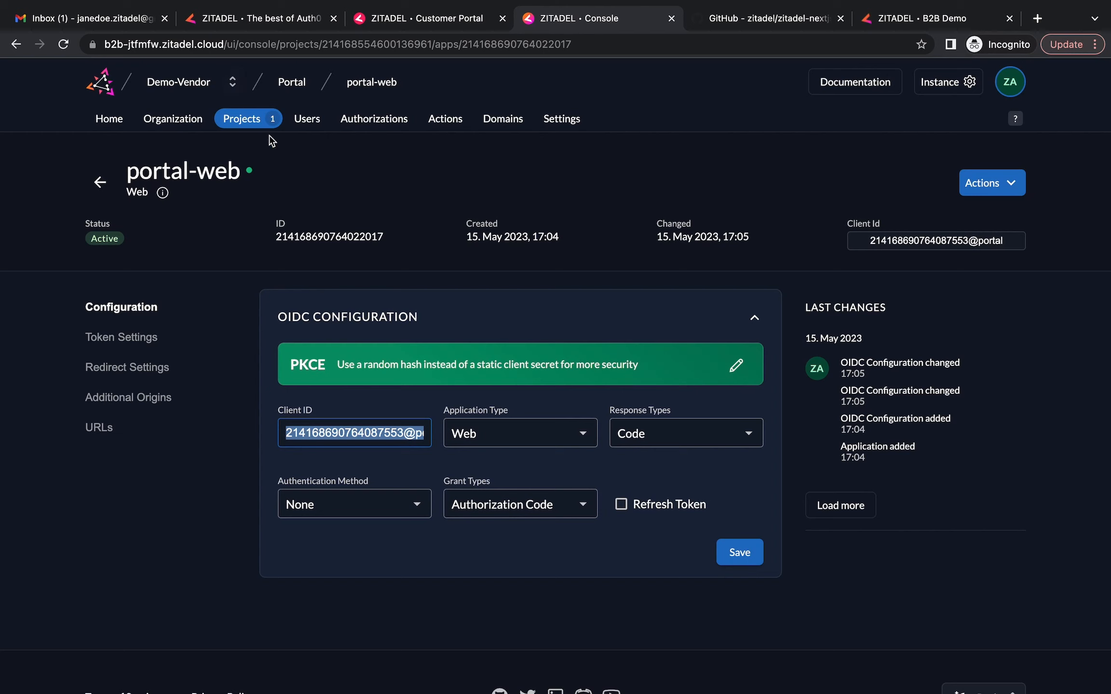
Create a new organization named Demo-Customer from the organization switcher
{"action": "left_click", "coordinate": [235, 83]}
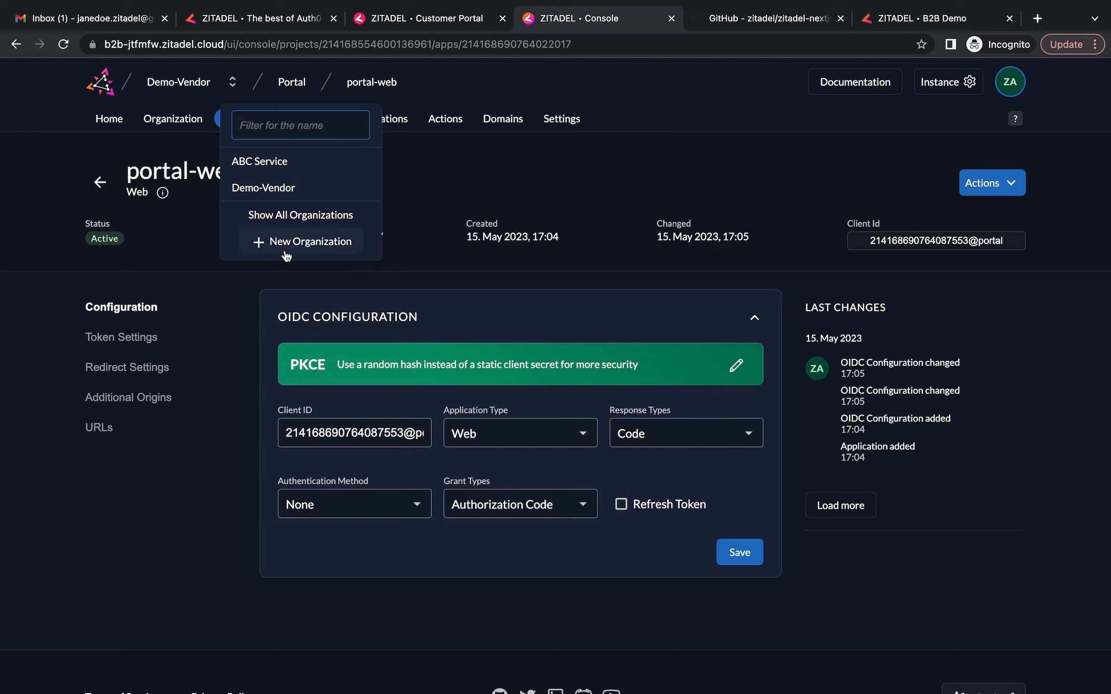
{"action": "left_click", "coordinate": [286, 246]}
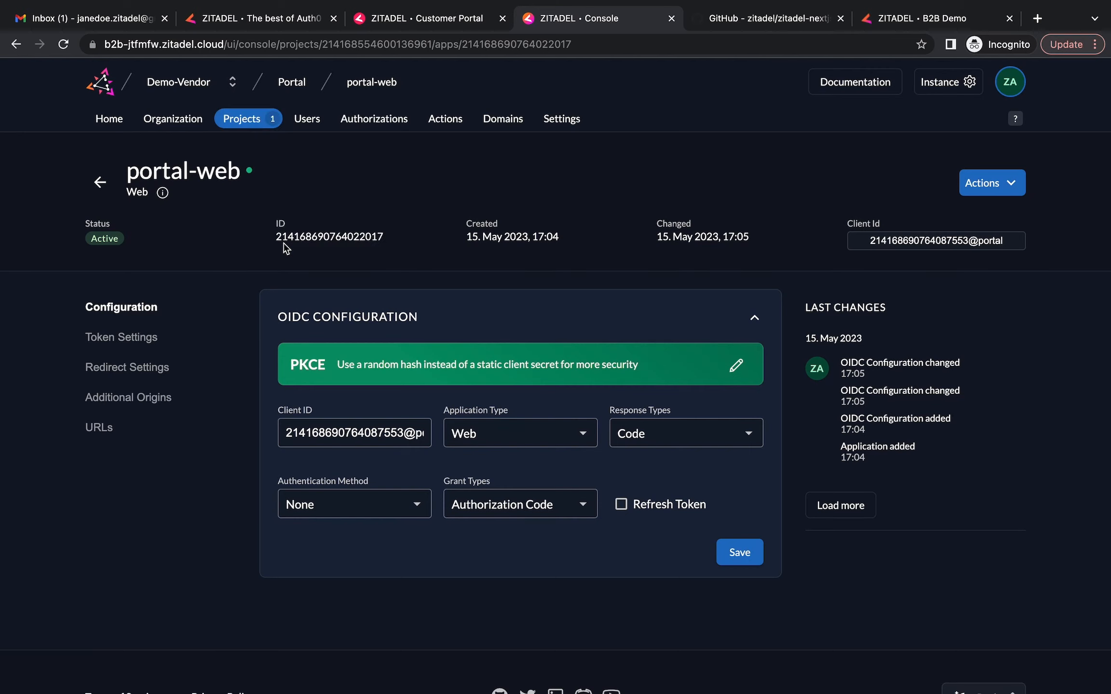
{"action": "left_click", "coordinate": [201, 349]}
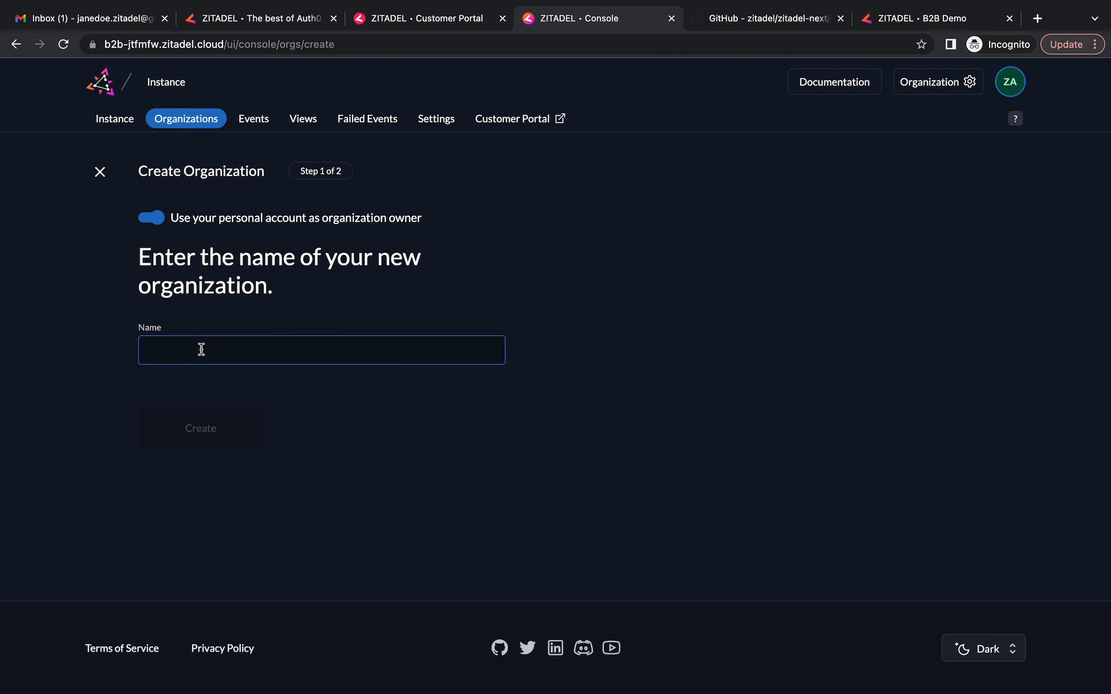
{"action": "type", "text": "Demo-"}
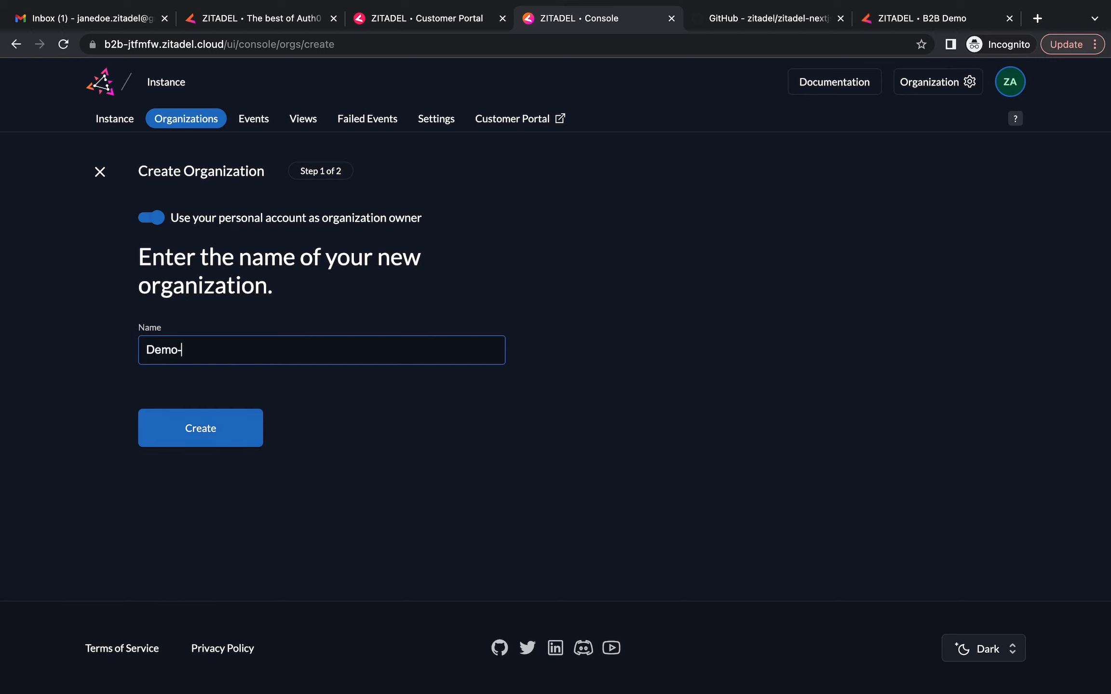
{"action": "type", "text": "Customer"}
{"action": "left_click", "coordinate": [200, 439]}
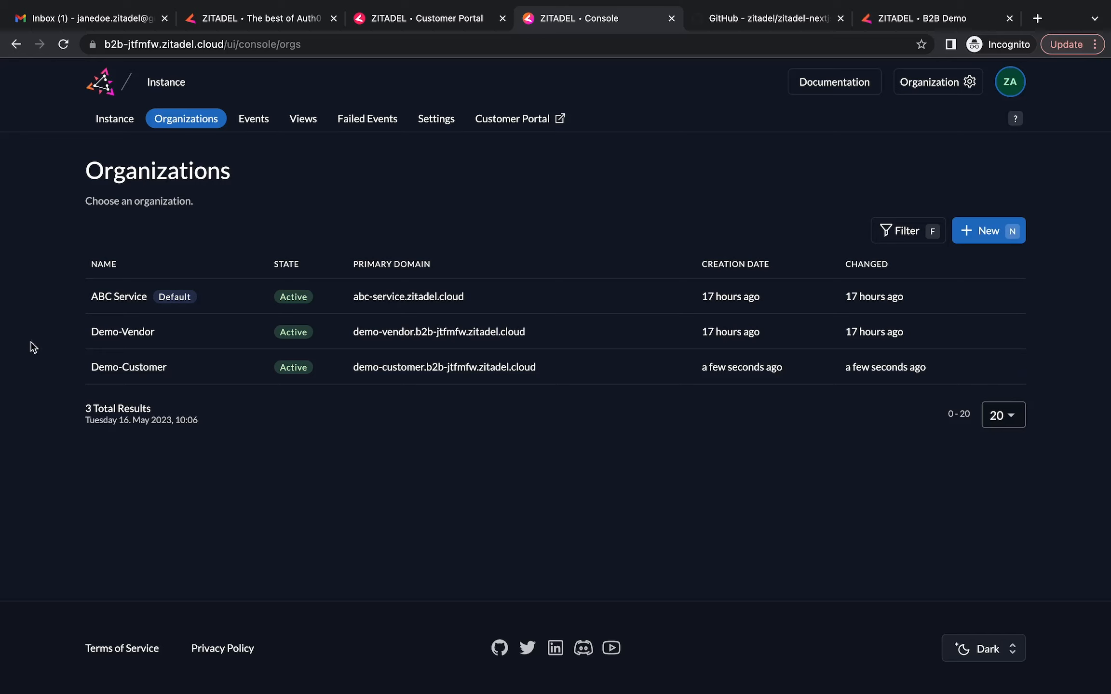
In Demo-Customer's users, start a new user and enter the admin's e-mail, user name, first name, last name and nickname
{"action": "left_click", "coordinate": [140, 373]}
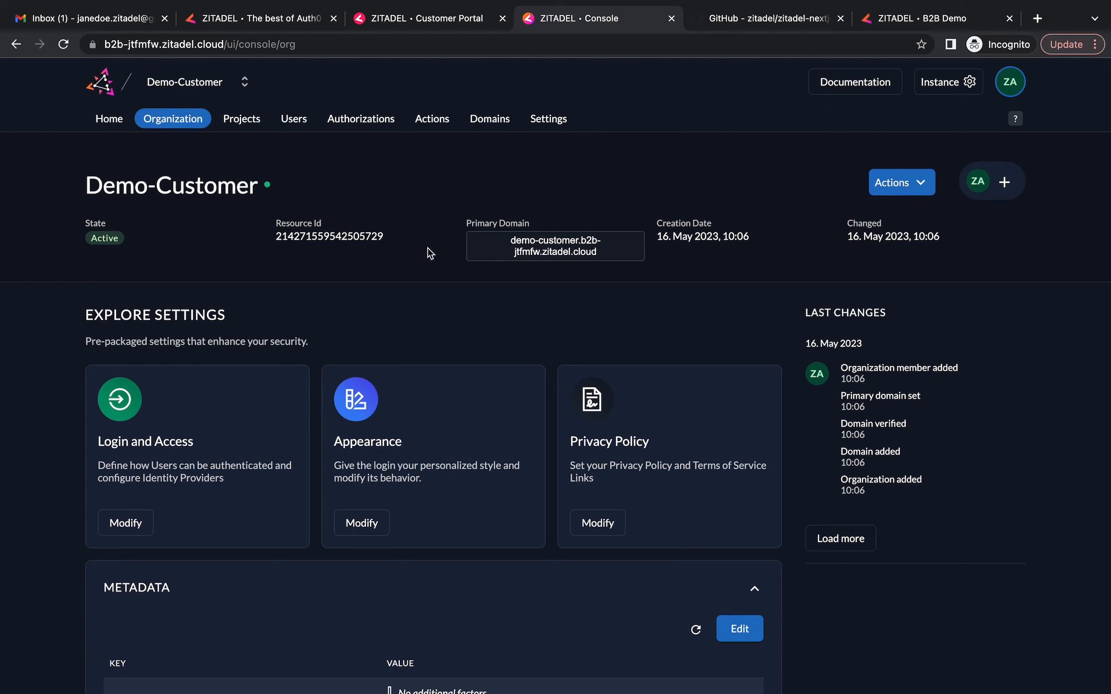
{"action": "left_click", "coordinate": [301, 123]}
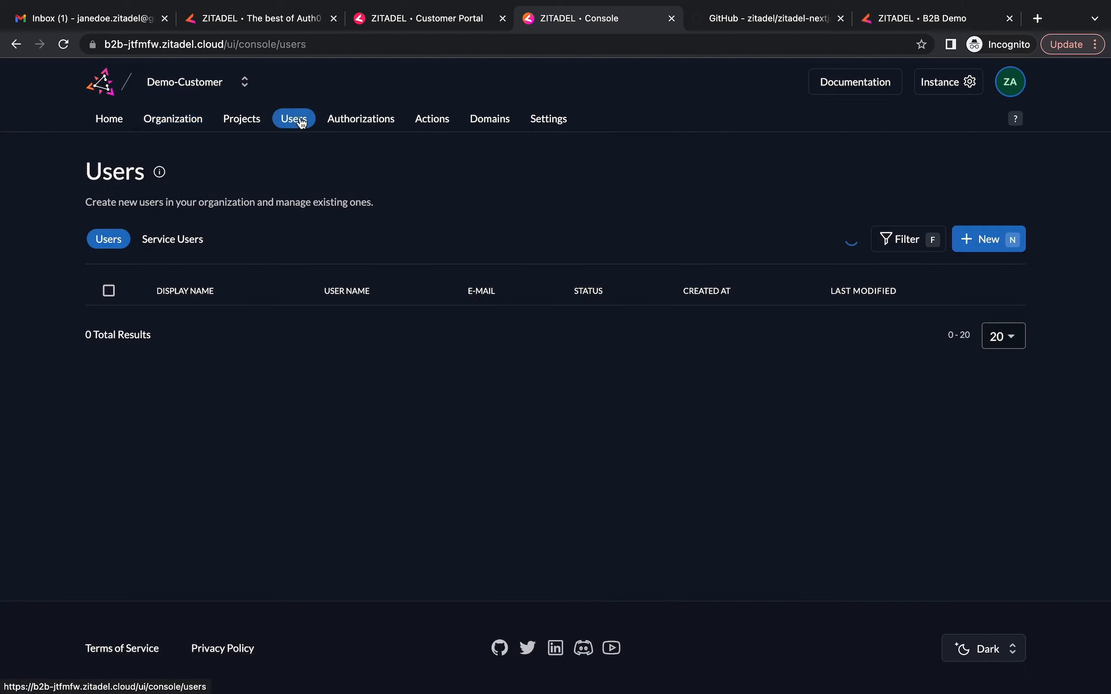
{"action": "left_click", "coordinate": [978, 244]}
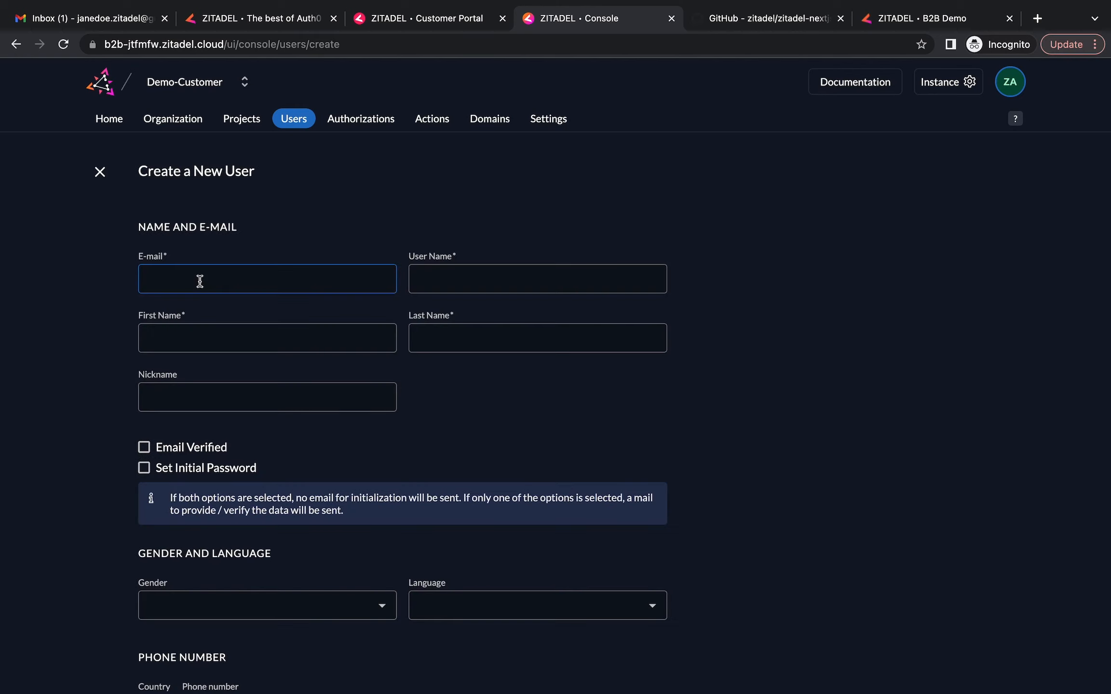
{"action": "key", "text": "Tab"}
{"action": "type", "text": "alice_admin"}
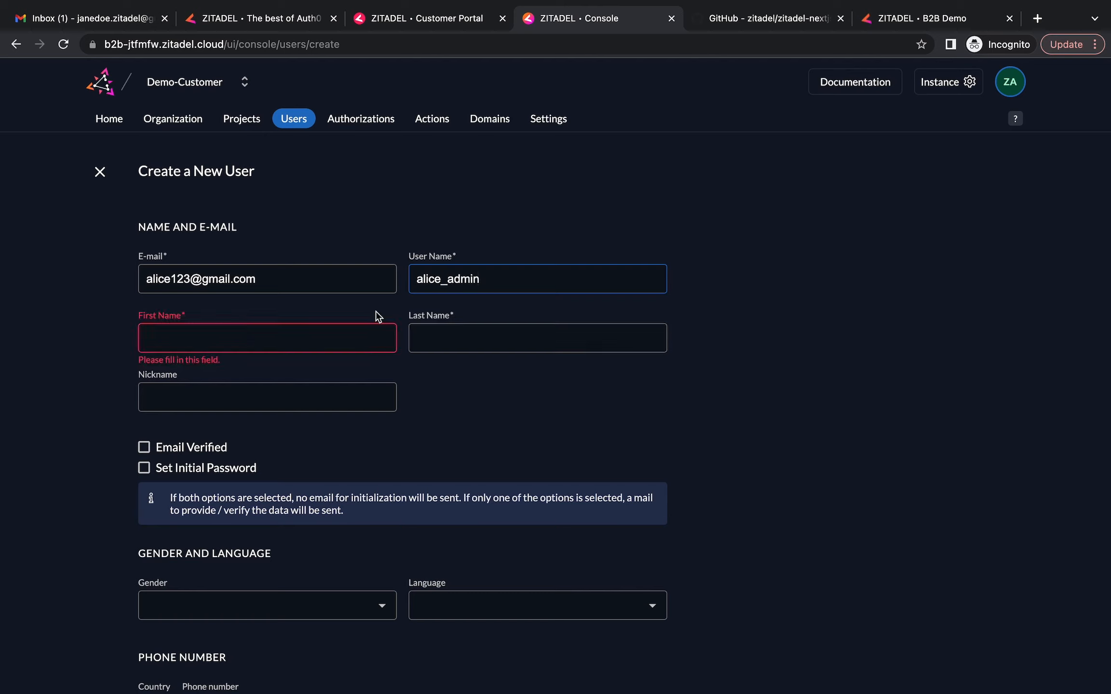
{"action": "left_click", "coordinate": [375, 316]}
{"action": "left_click", "coordinate": [469, 340]}
{"action": "left_click", "coordinate": [213, 390]}
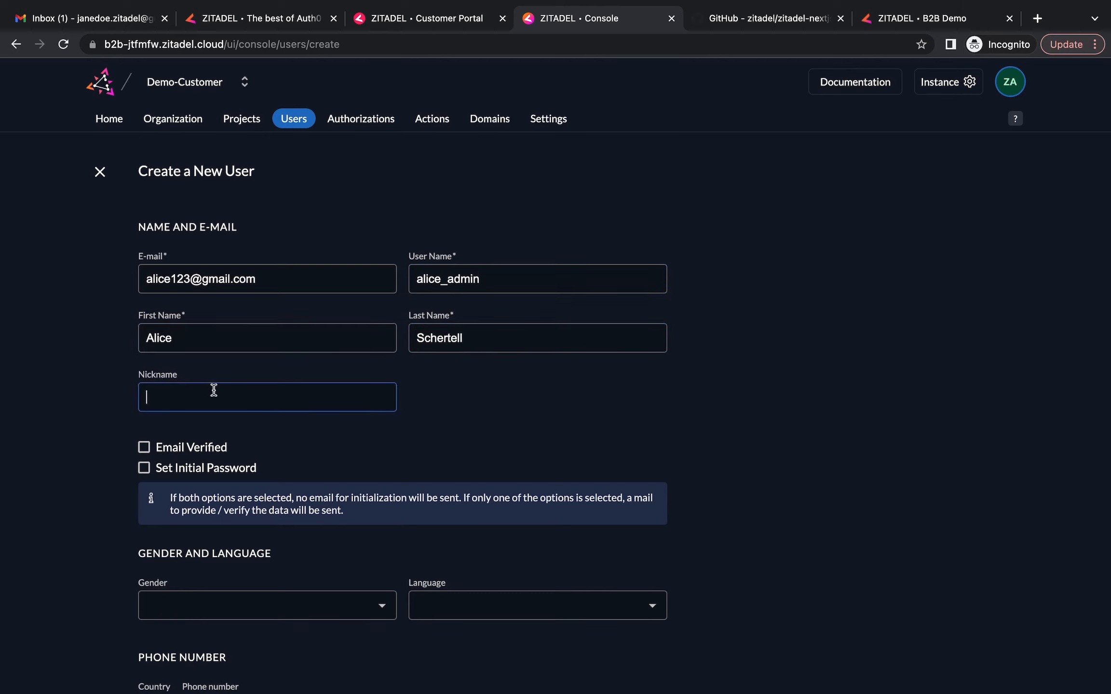
{"action": "type", "text": "alice"}
Mark the e-mail as verified and set an initial password with its confirmation
{"action": "left_click", "coordinate": [146, 451]}
{"action": "scroll", "coordinate": [147, 453], "scroll_direction": "down", "scroll_amount": 1}
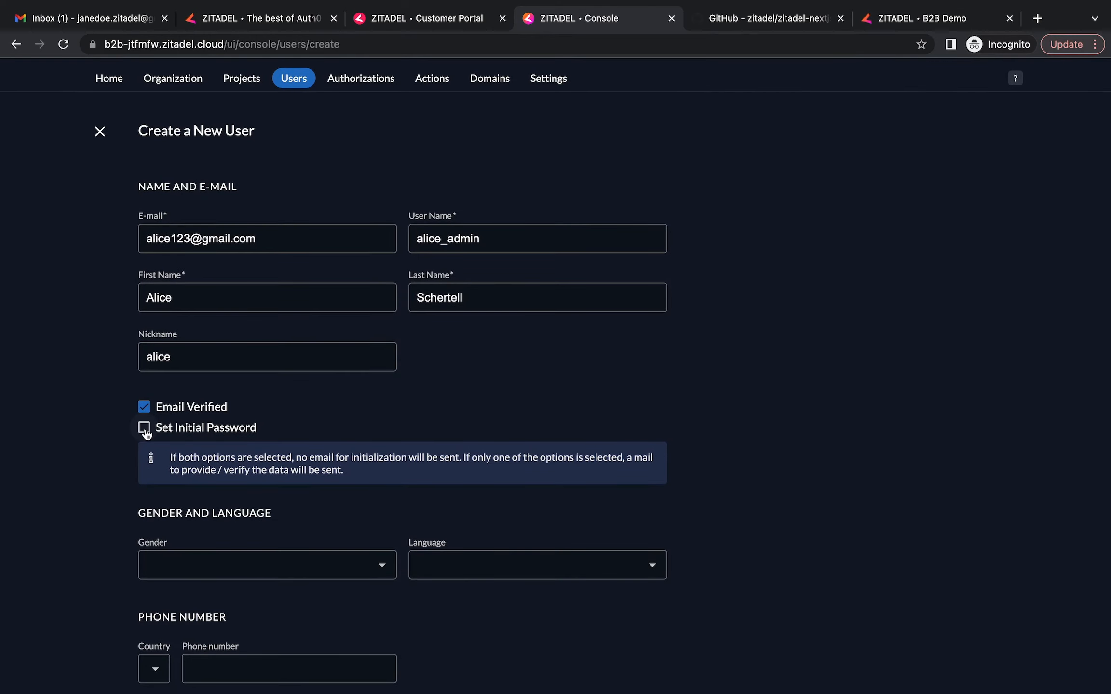
{"action": "left_click", "coordinate": [144, 428]}
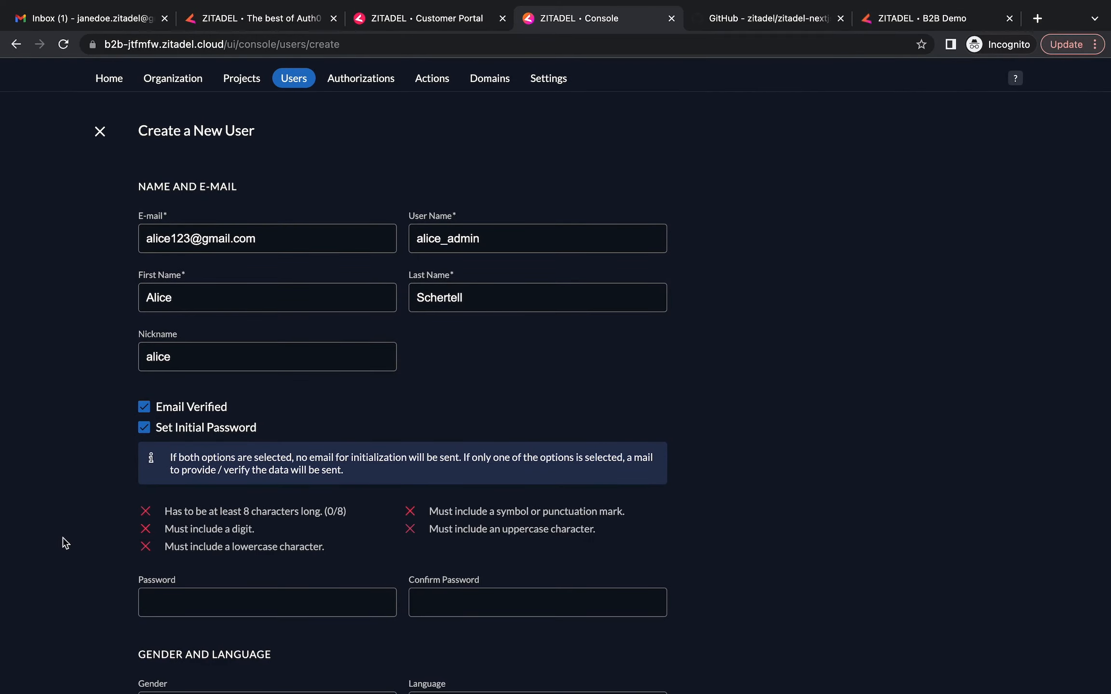
{"action": "scroll", "coordinate": [68, 543], "scroll_direction": "down", "scroll_amount": 4}
{"action": "left_click", "coordinate": [228, 436]}
{"action": "type", "text": "•••••••••••••"}
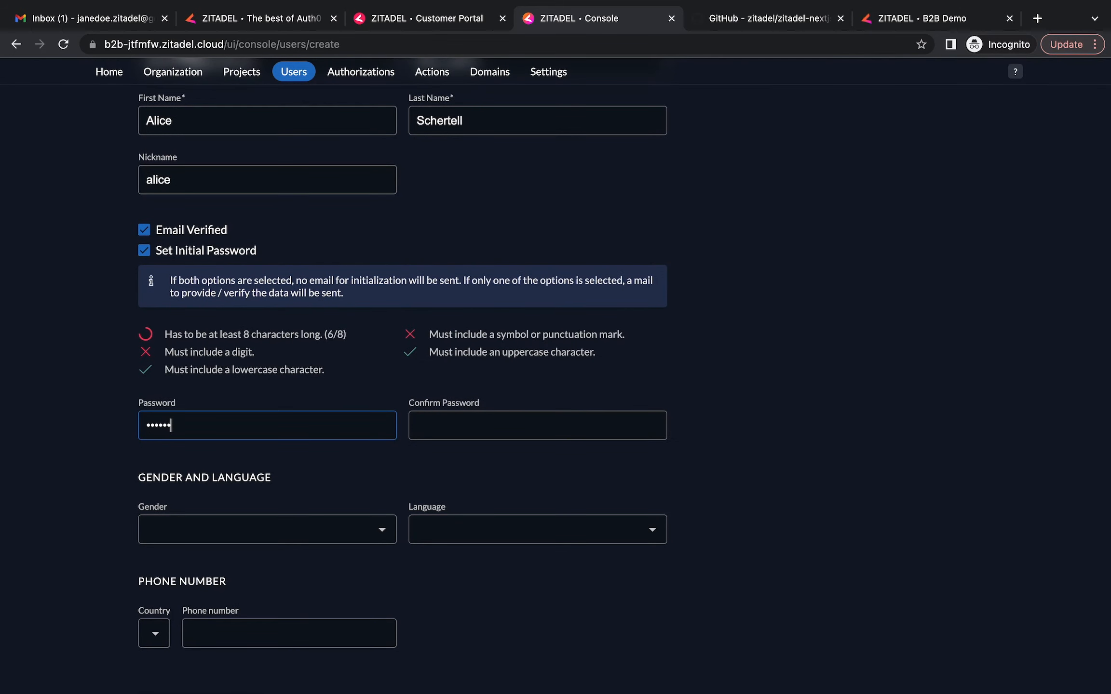
{"action": "left_click", "coordinate": [428, 433]}
{"action": "type", "text": "•••••••••••••"}
Set gender Female, language English and an Albania phone number, create the user, and return to Users
{"action": "scroll", "coordinate": [803, 280], "scroll_direction": "down", "scroll_amount": 3}
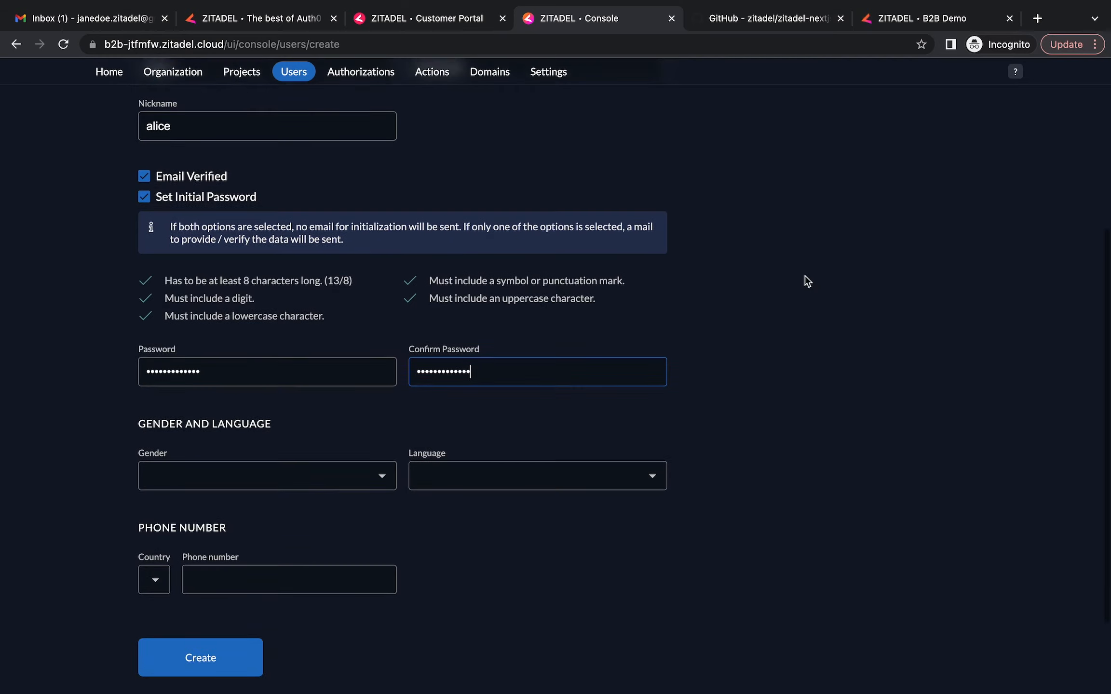
{"action": "left_click", "coordinate": [293, 383]}
{"action": "left_click", "coordinate": [248, 373]}
{"action": "left_click", "coordinate": [522, 381]}
{"action": "left_click", "coordinate": [495, 409]}
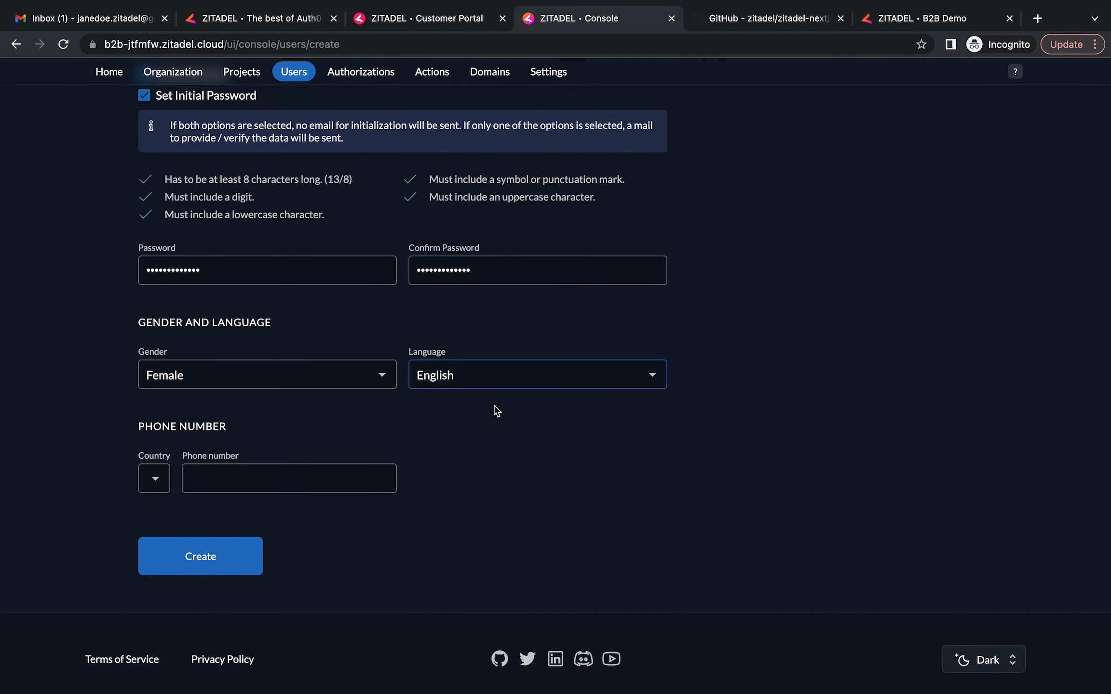
{"action": "left_click", "coordinate": [154, 480]}
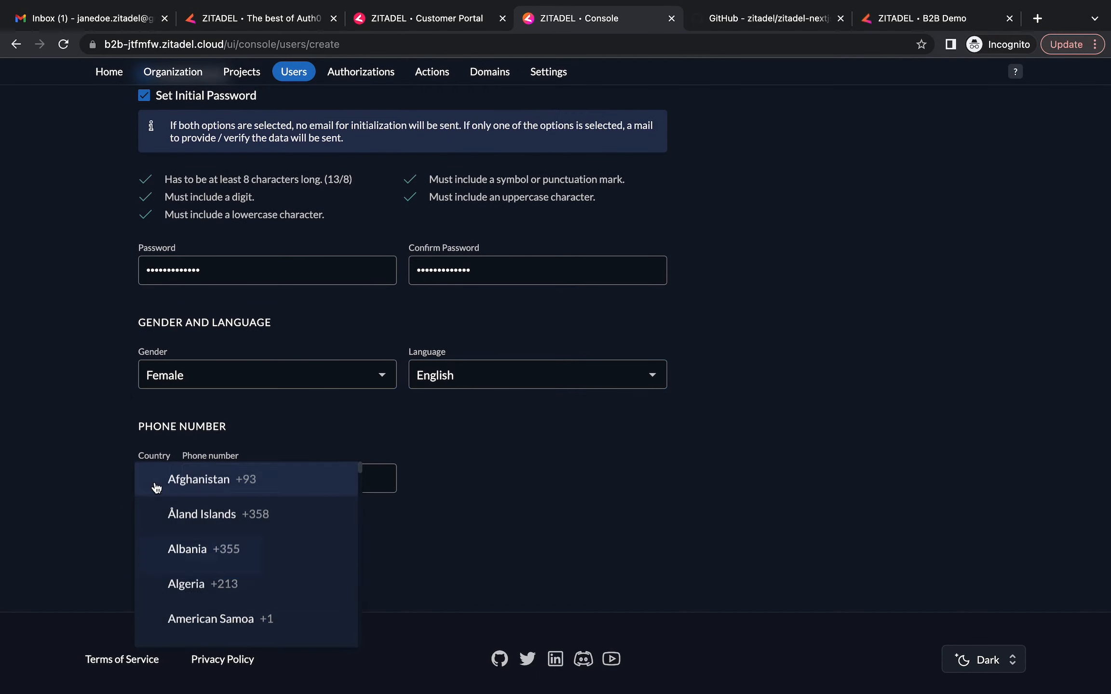
{"action": "left_click", "coordinate": [212, 566]}
{"action": "left_click", "coordinate": [285, 479]}
{"action": "type", "text": "234567"}
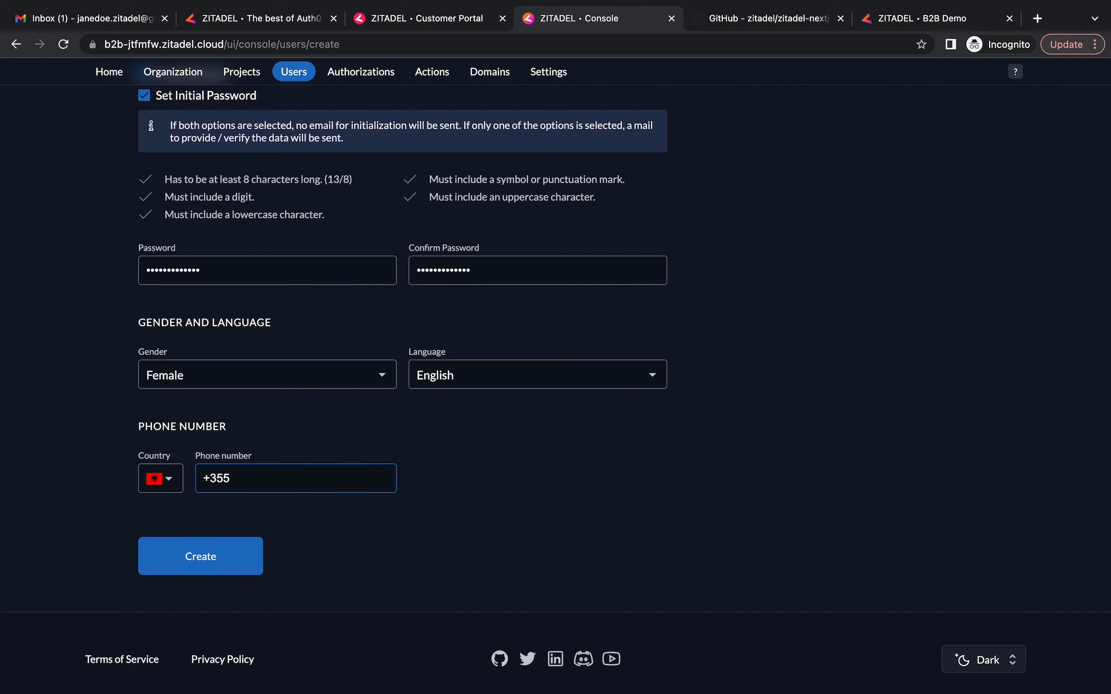
{"action": "type", "text": "123"}
{"action": "left_click", "coordinate": [208, 558]}
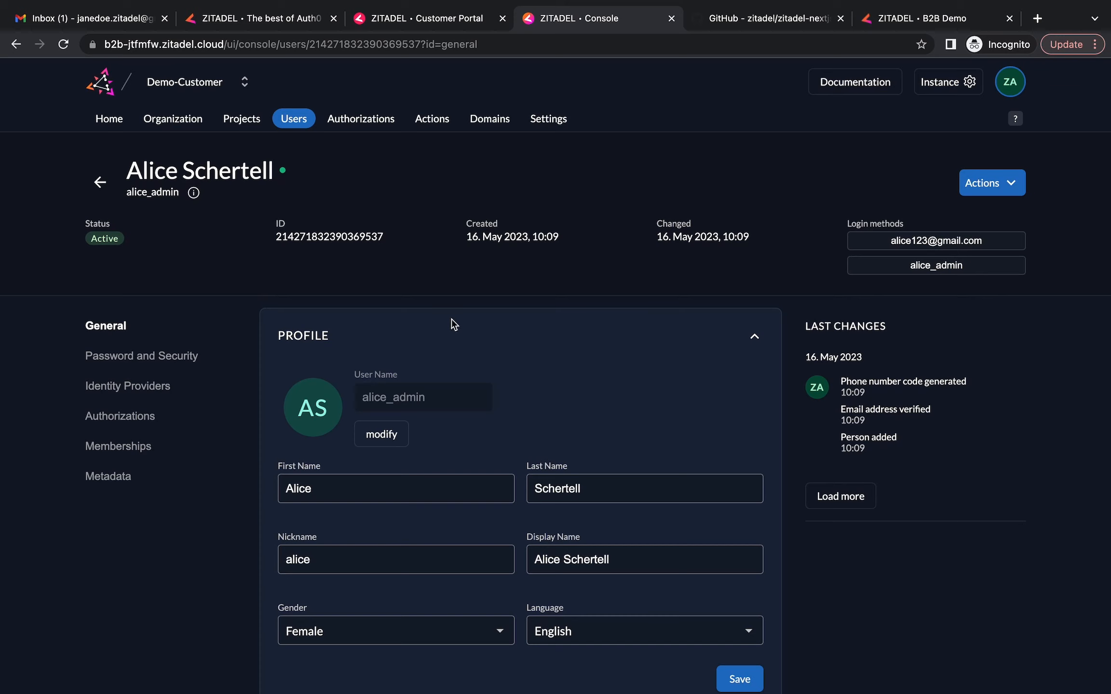
{"action": "left_click", "coordinate": [295, 120]}
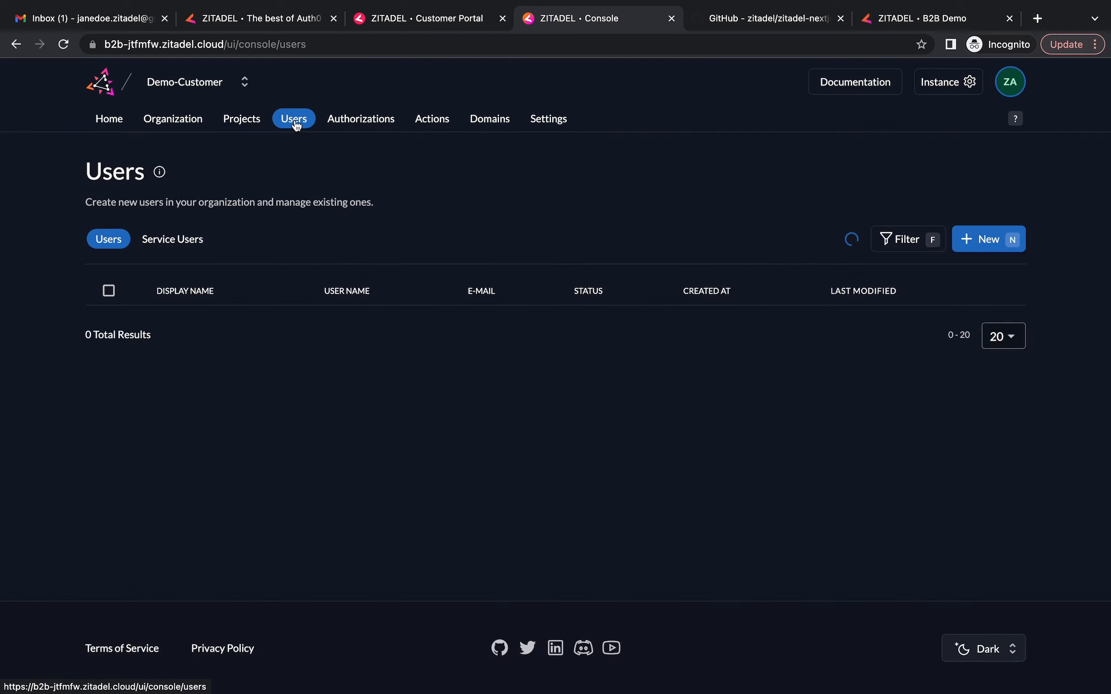
Start another new user and enter the employee's e-mail, user name, first name and last name
{"action": "left_click", "coordinate": [983, 239]}
{"action": "left_click", "coordinate": [196, 280]}
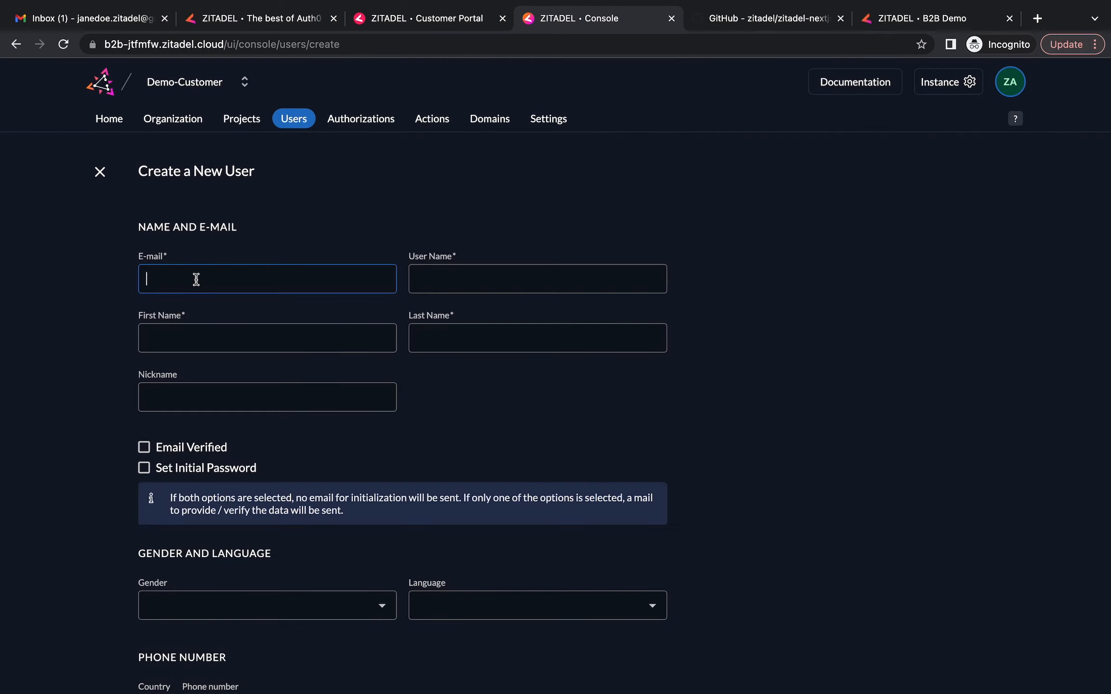
{"action": "key", "text": "Tab"}
{"action": "type", "text": "eric_employee"}
{"action": "key", "text": "Tab"}
{"action": "key", "text": "Tab"}
Mark the employee's e-mail as verified and set an initial password with its confirmation
{"action": "left_click", "coordinate": [143, 448]}
{"action": "scroll", "coordinate": [91, 466], "scroll_direction": "down", "scroll_amount": 3}
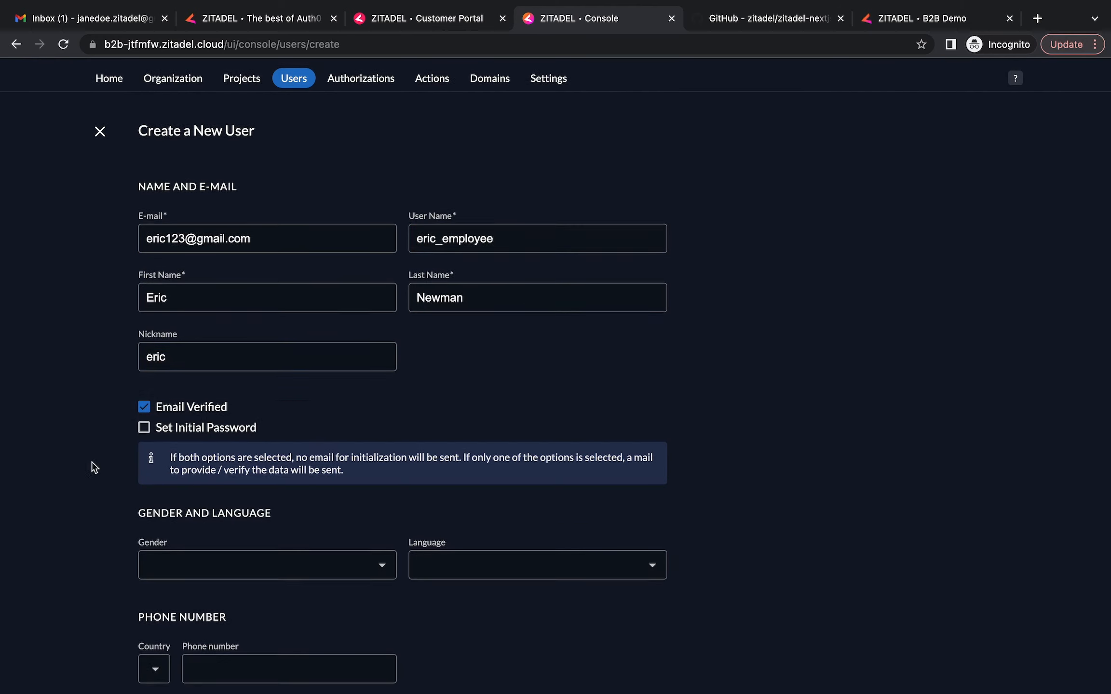
{"action": "left_click", "coordinate": [144, 309]}
{"action": "left_click", "coordinate": [233, 494]}
{"action": "type", "text": "•••••••••••••"}
{"action": "left_click", "coordinate": [463, 486]}
{"action": "type", "text": "•••••••••••••"}
Set gender Male, language English and a Bahrain phone number, then create the employee user
{"action": "scroll", "coordinate": [464, 486], "scroll_direction": "down", "scroll_amount": 5}
{"action": "left_click", "coordinate": [268, 364]}
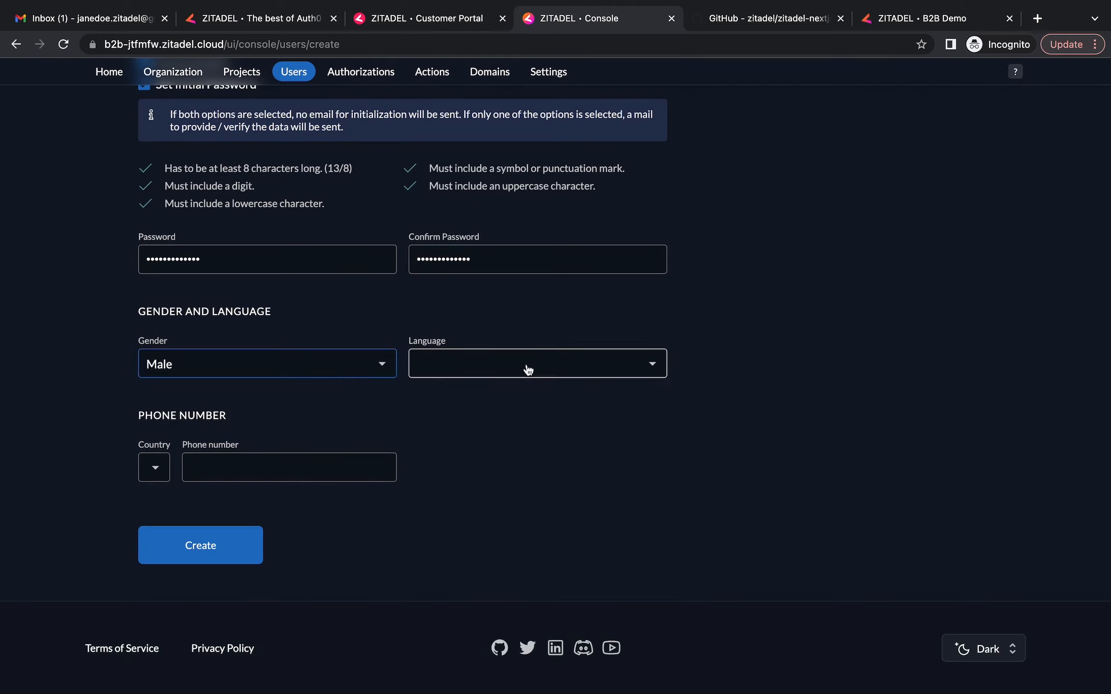
{"action": "left_click", "coordinate": [528, 368]}
{"action": "left_click", "coordinate": [155, 468]}
{"action": "left_click", "coordinate": [217, 550]}
{"action": "left_click", "coordinate": [353, 474]}
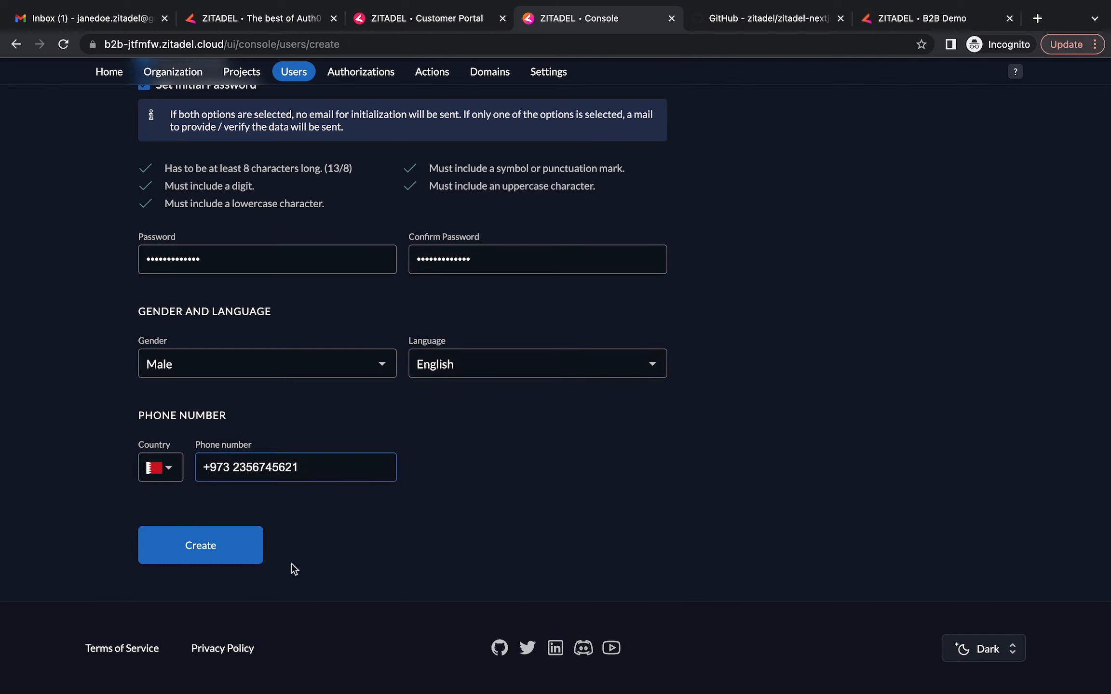
{"action": "left_click", "coordinate": [228, 550]}
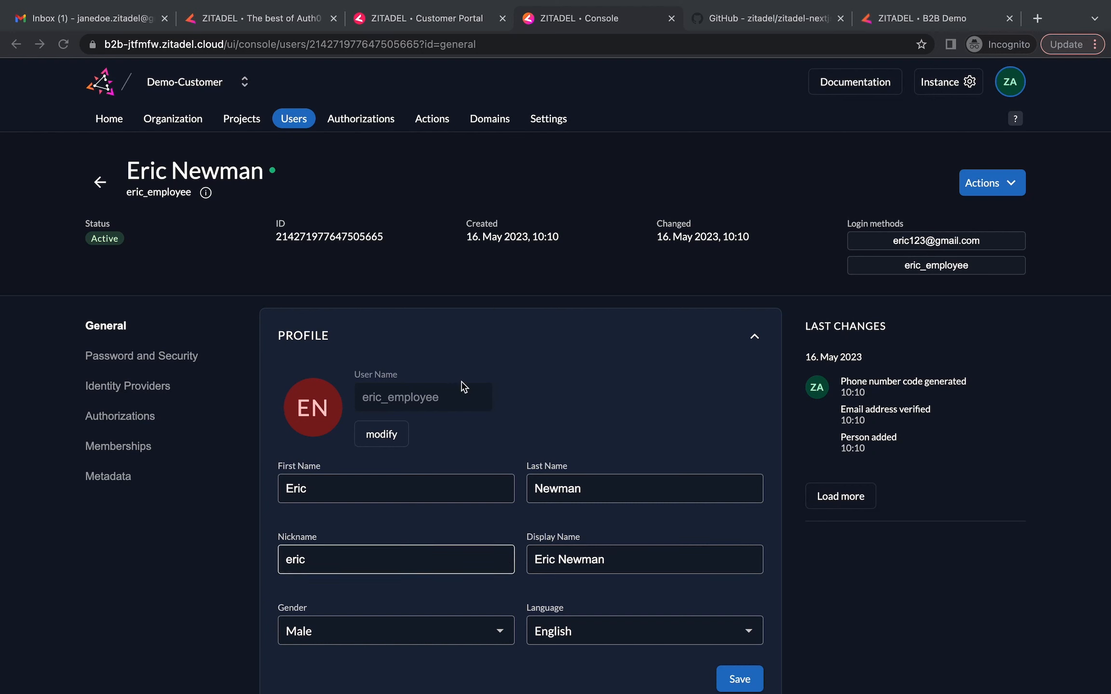
{"action": "left_click", "coordinate": [174, 119]}
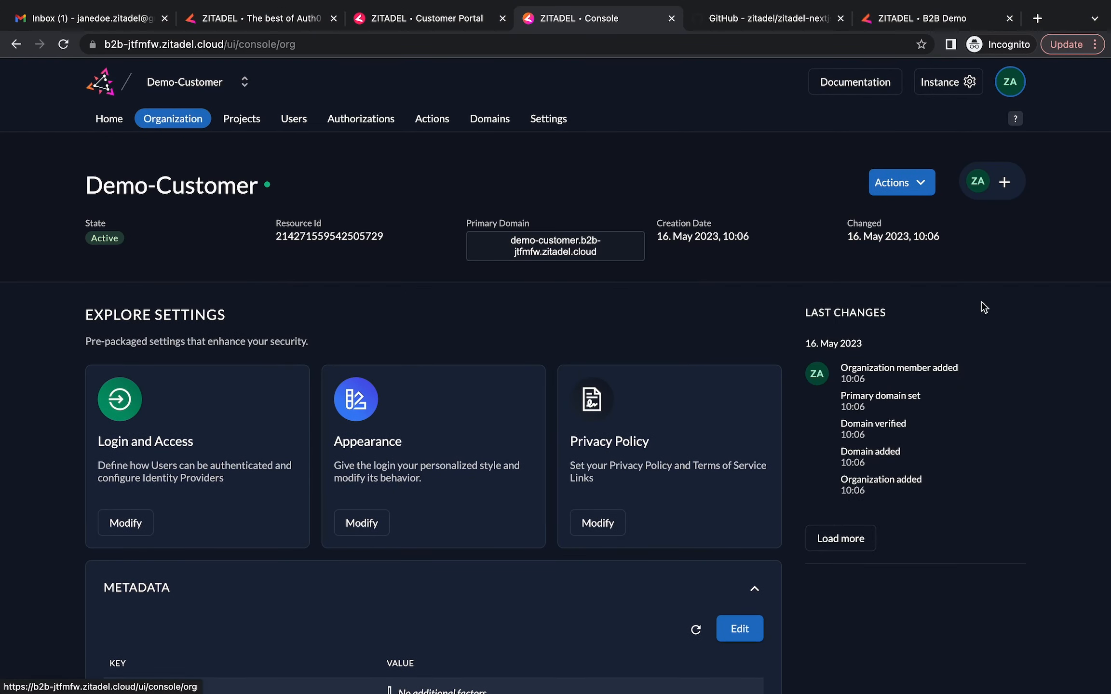
Add the admin user as a Demo-Customer manager with the Org Owner role
{"action": "left_click", "coordinate": [1004, 185]}
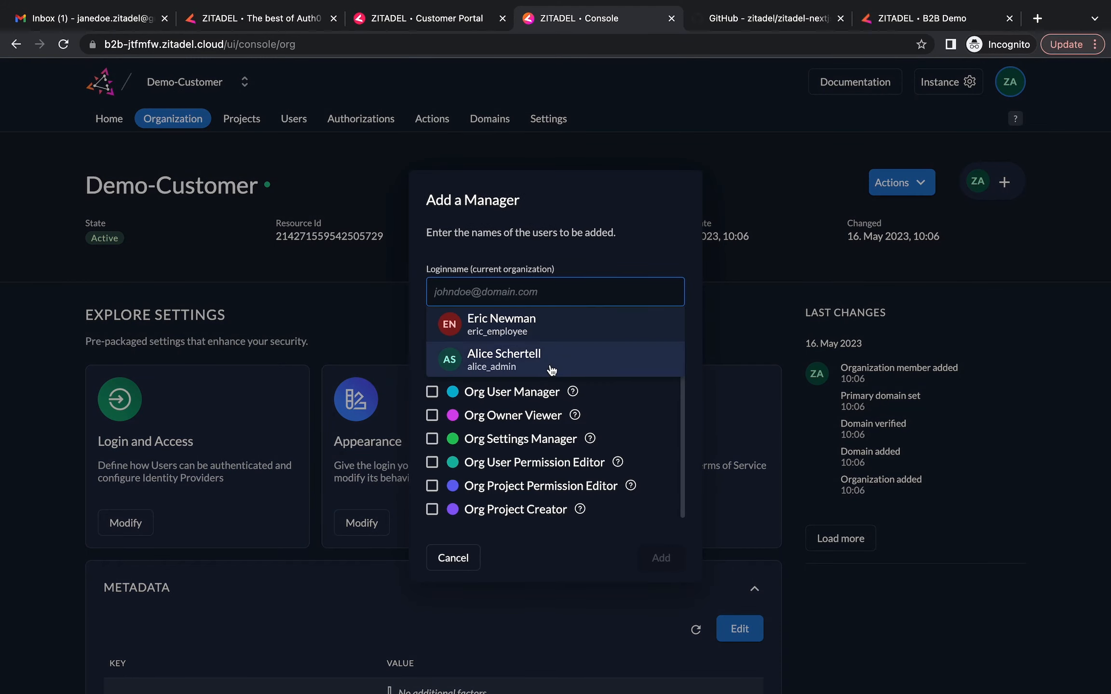
{"action": "left_click", "coordinate": [534, 358]}
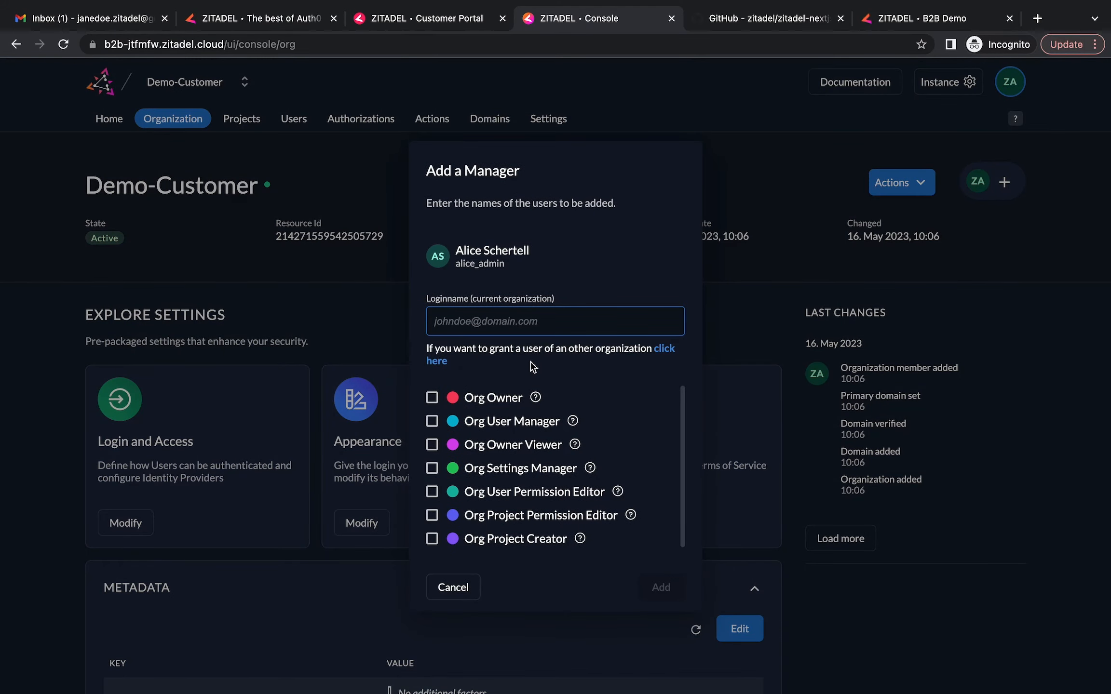
{"action": "left_click", "coordinate": [432, 398]}
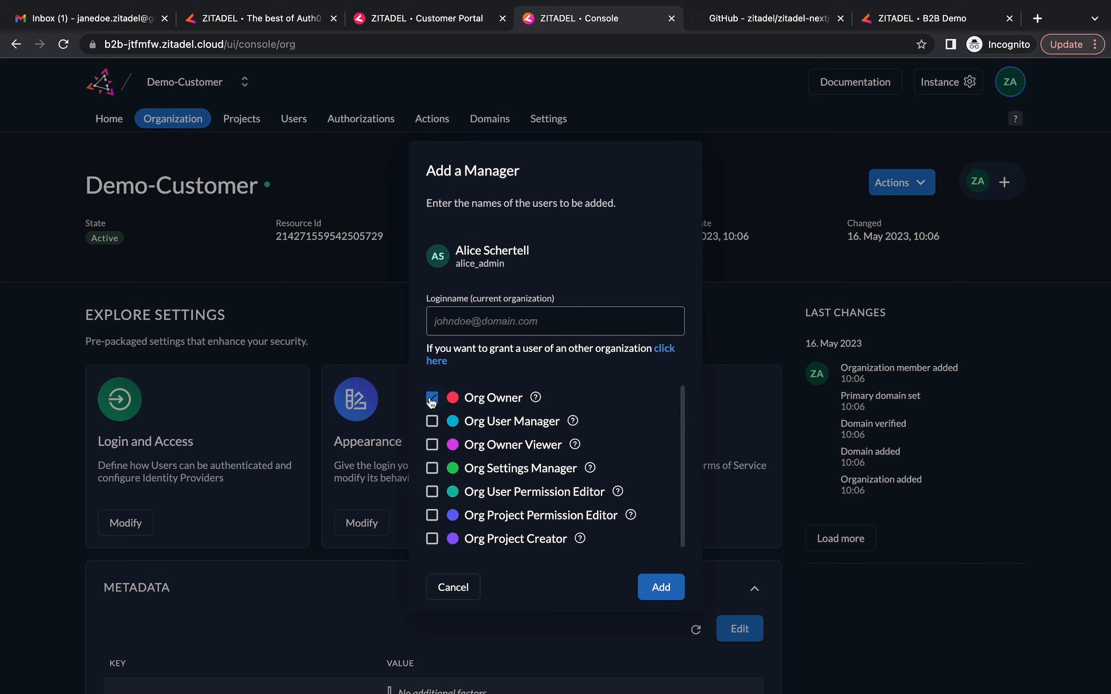
{"action": "left_click", "coordinate": [660, 589]}
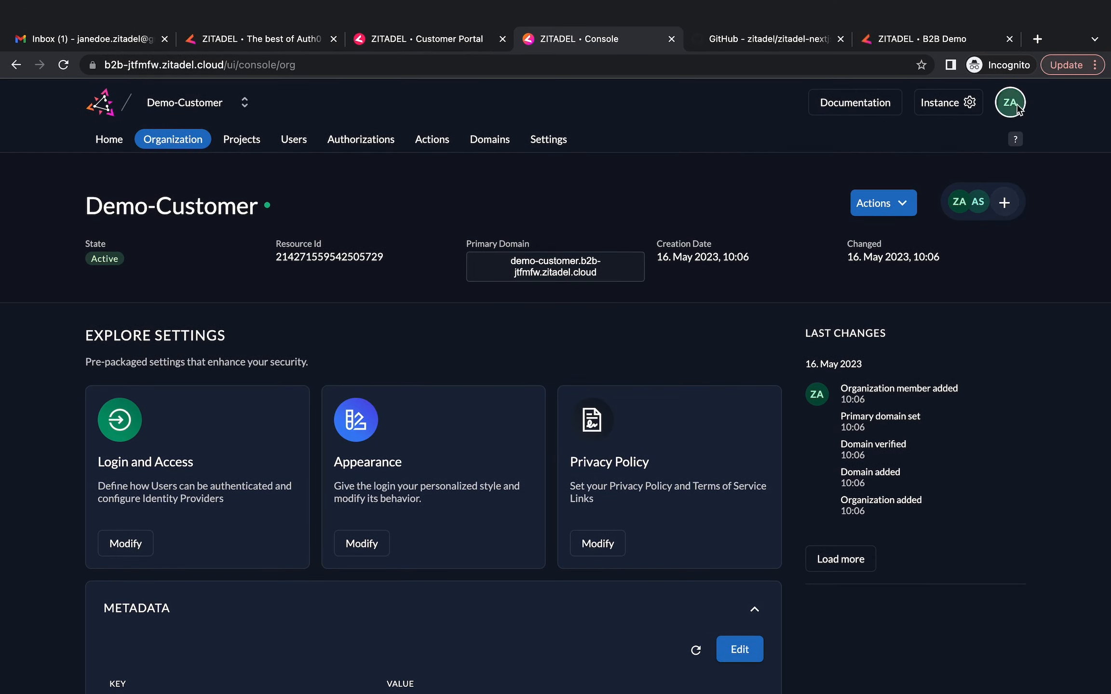
Sign in with a different account as the customer admin, skipping two-factor setup
{"action": "left_click", "coordinate": [1014, 87]}
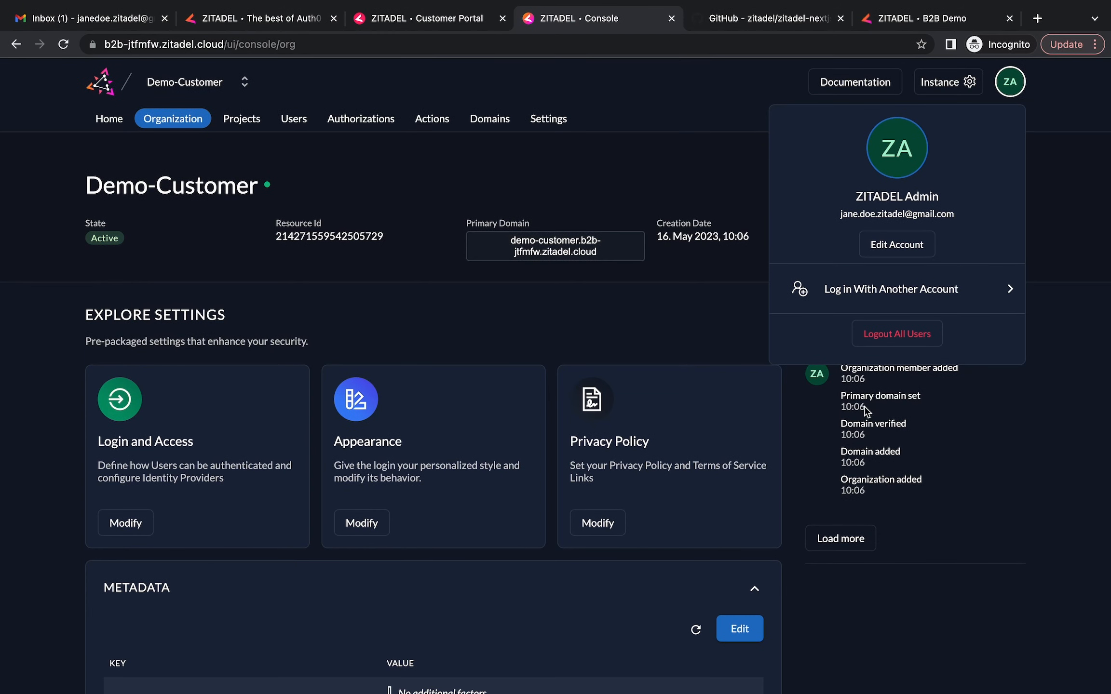
{"action": "left_click", "coordinate": [892, 290]}
{"action": "left_click", "coordinate": [437, 397]}
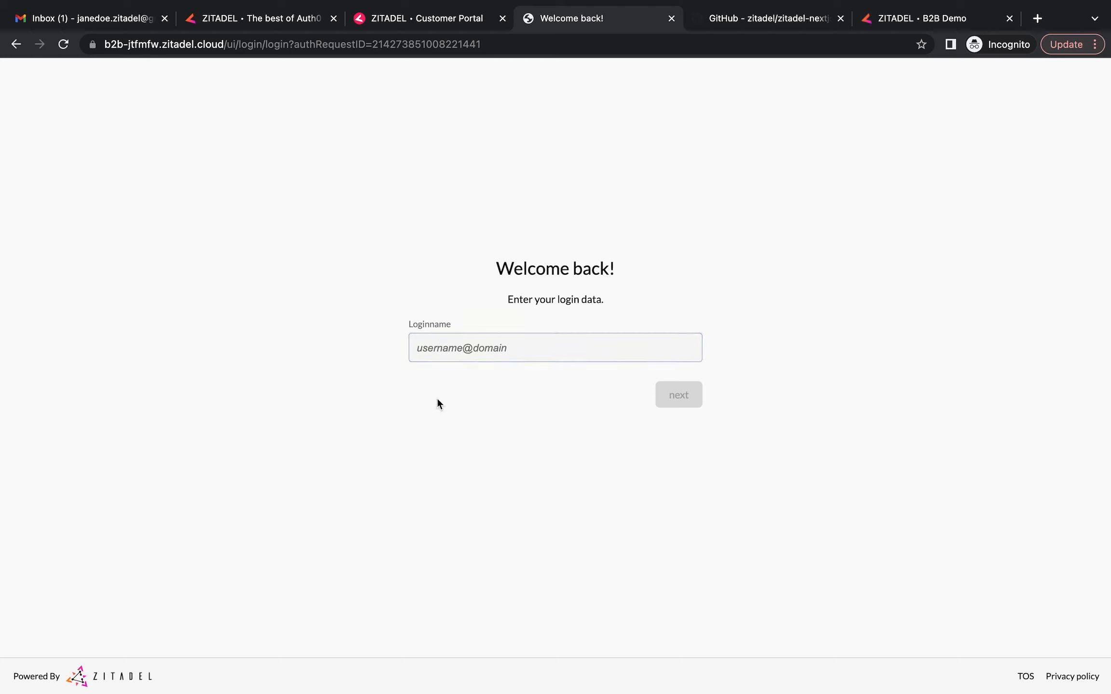
{"action": "left_click", "coordinate": [436, 351]}
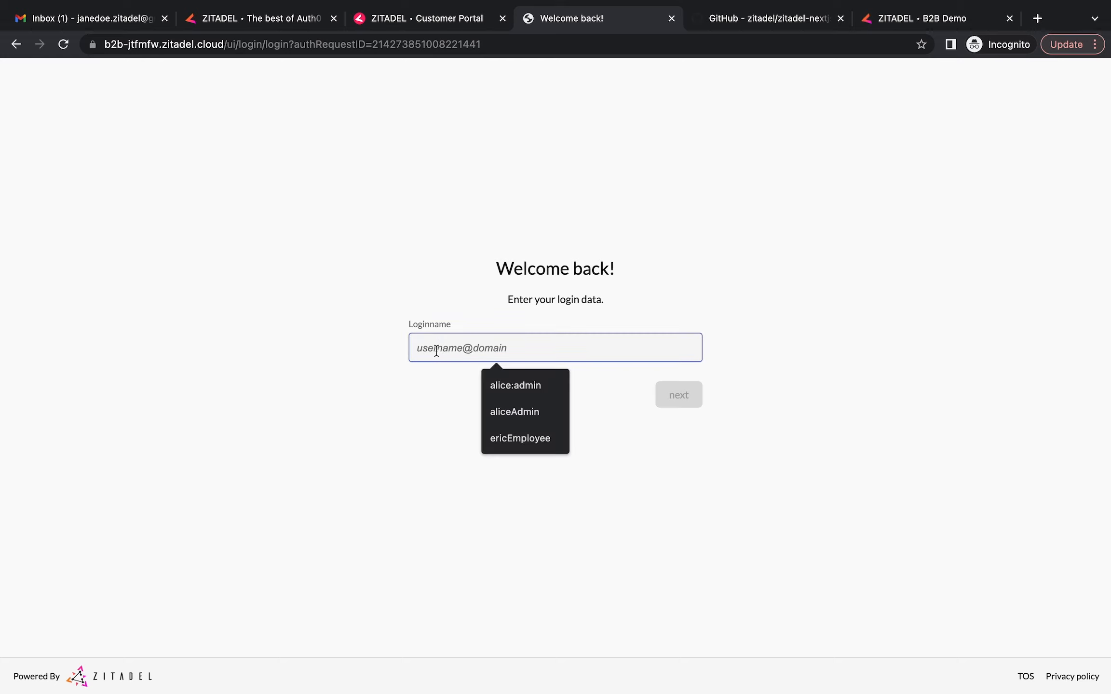
{"action": "type", "text": "alice"}
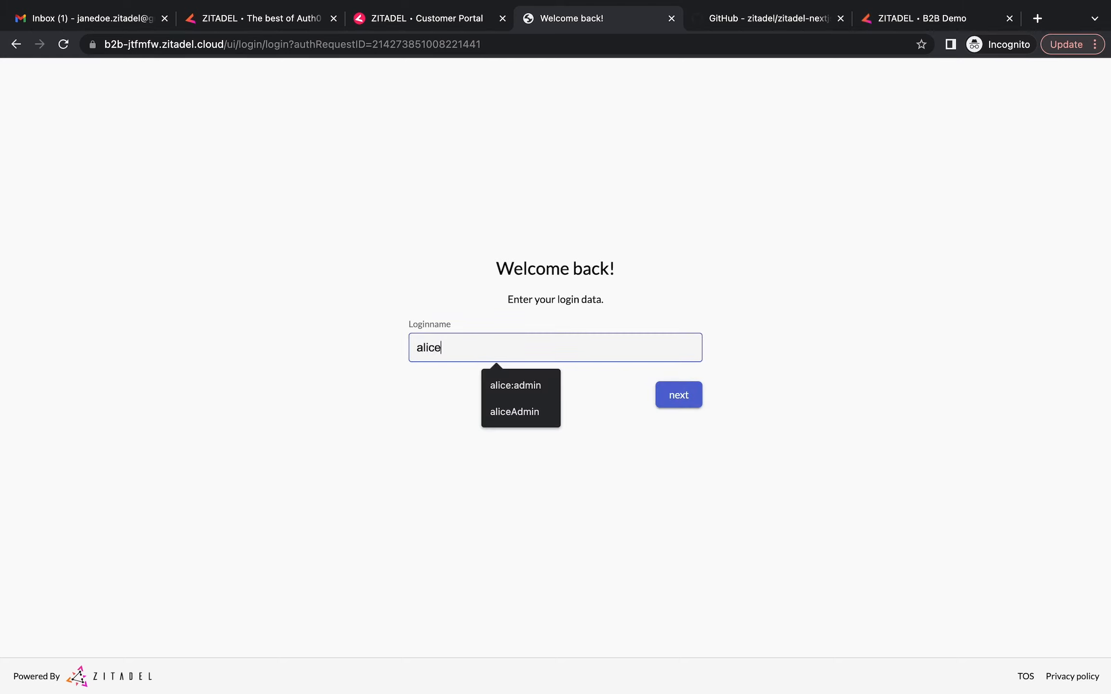
{"action": "type", "text": "_admin"}
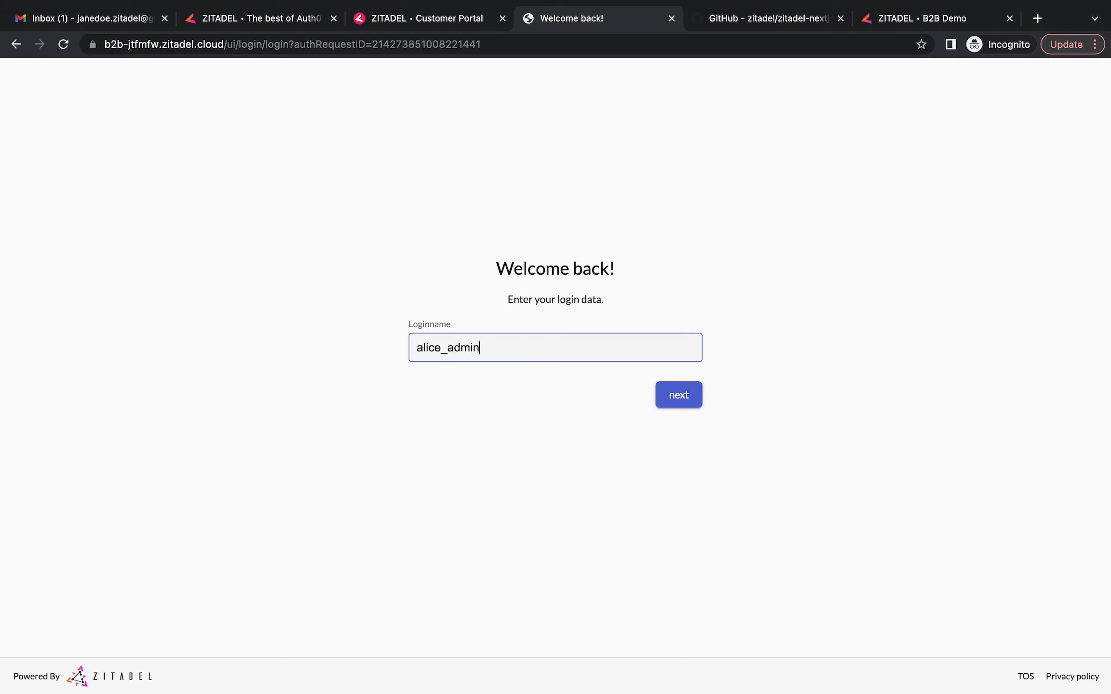
{"action": "left_click", "coordinate": [678, 401]}
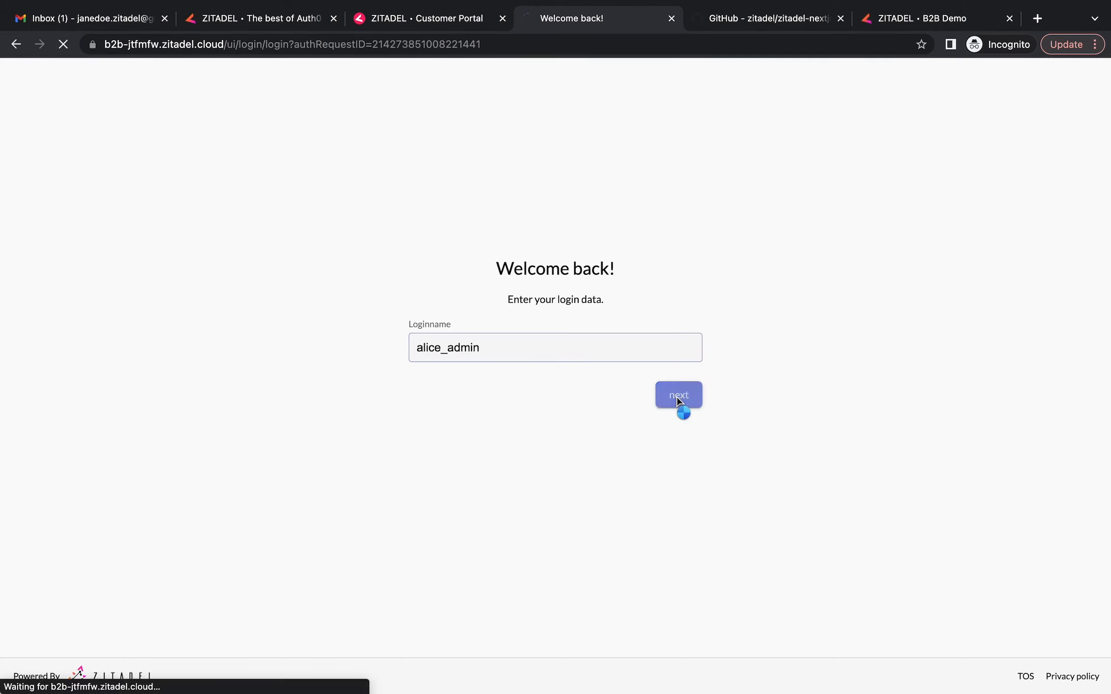
{"action": "type", "text": "•••••••••••••"}
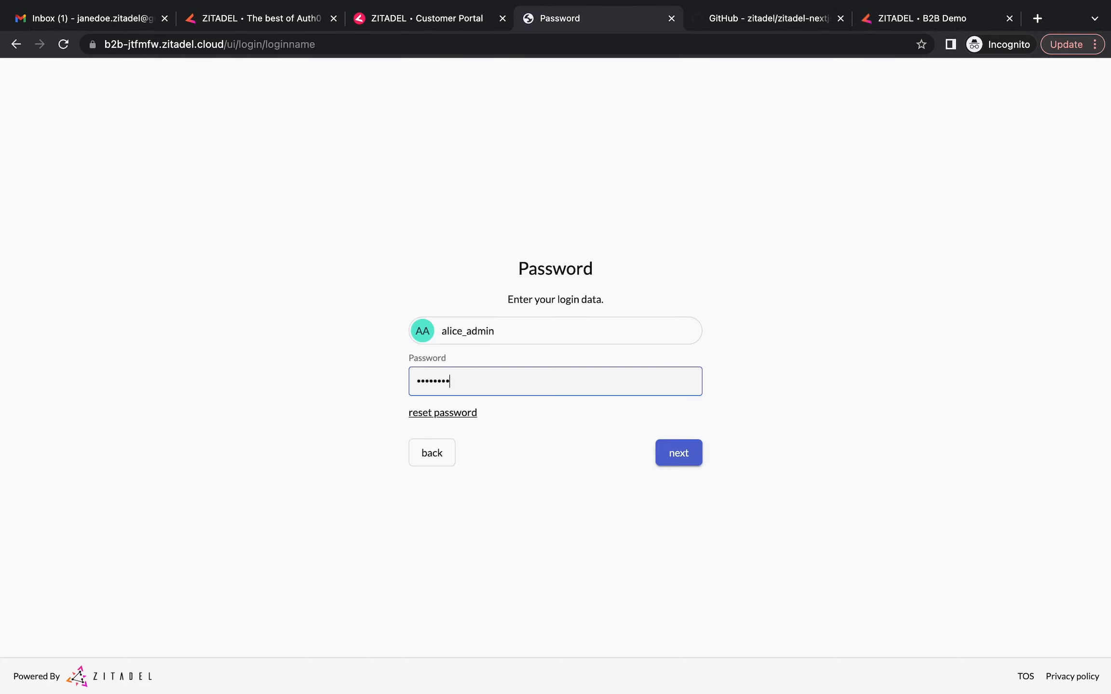
{"action": "left_click", "coordinate": [677, 461]}
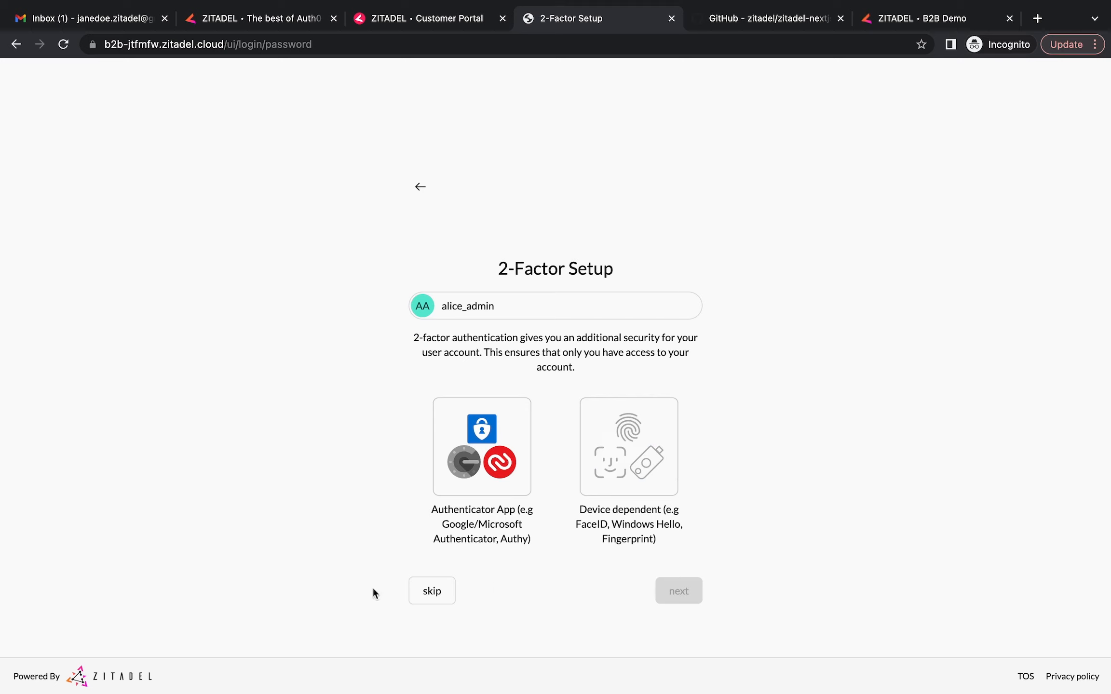
{"action": "left_click", "coordinate": [431, 593]}
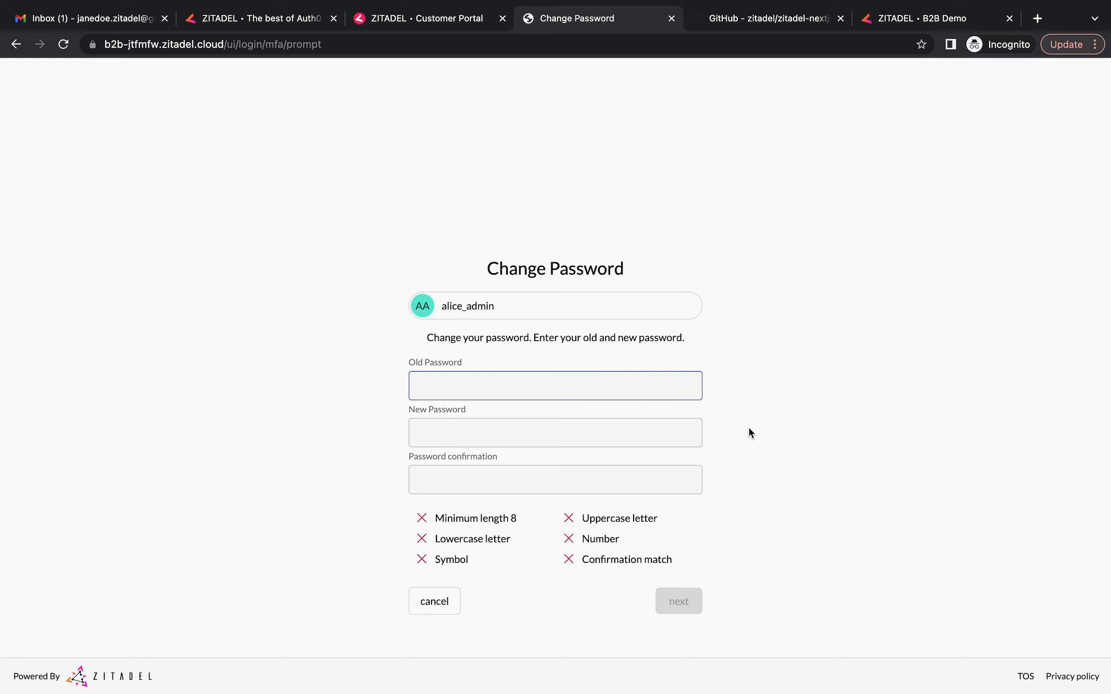
Replace the admin's initial password with a new one and continue past the success confirmation
{"action": "type", "text": "•••••••••••••"}
{"action": "left_click", "coordinate": [633, 434]}
{"action": "type", "text": "Aa•••••••••••"}
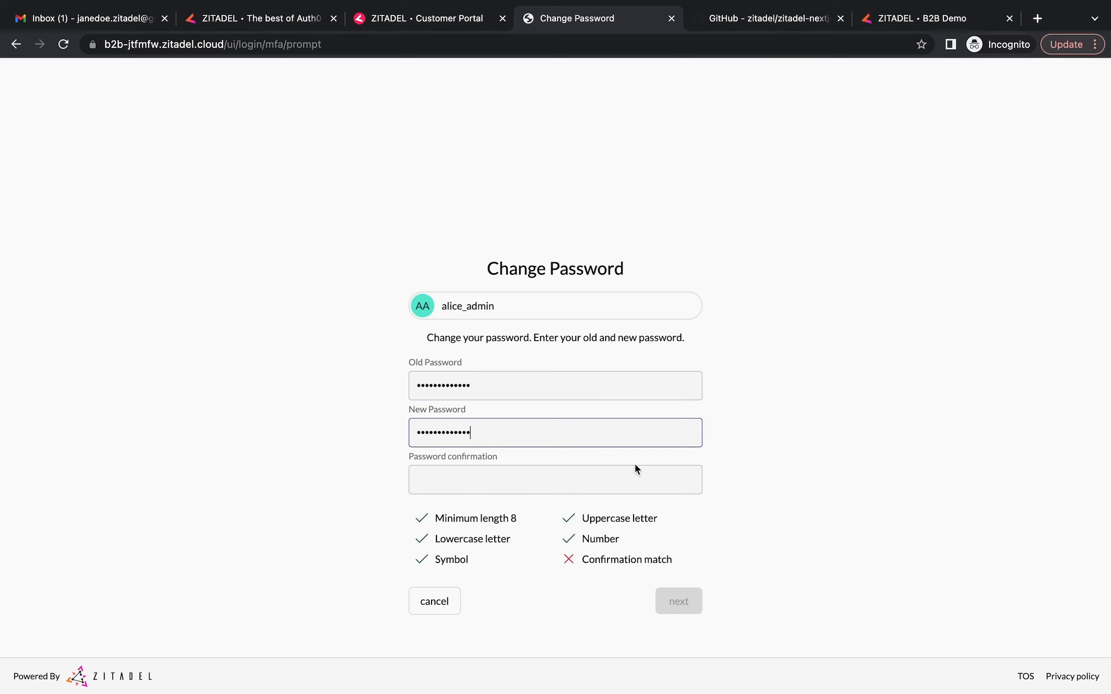
{"action": "left_click", "coordinate": [634, 467]}
{"action": "type", "text": "•••••••••••••"}
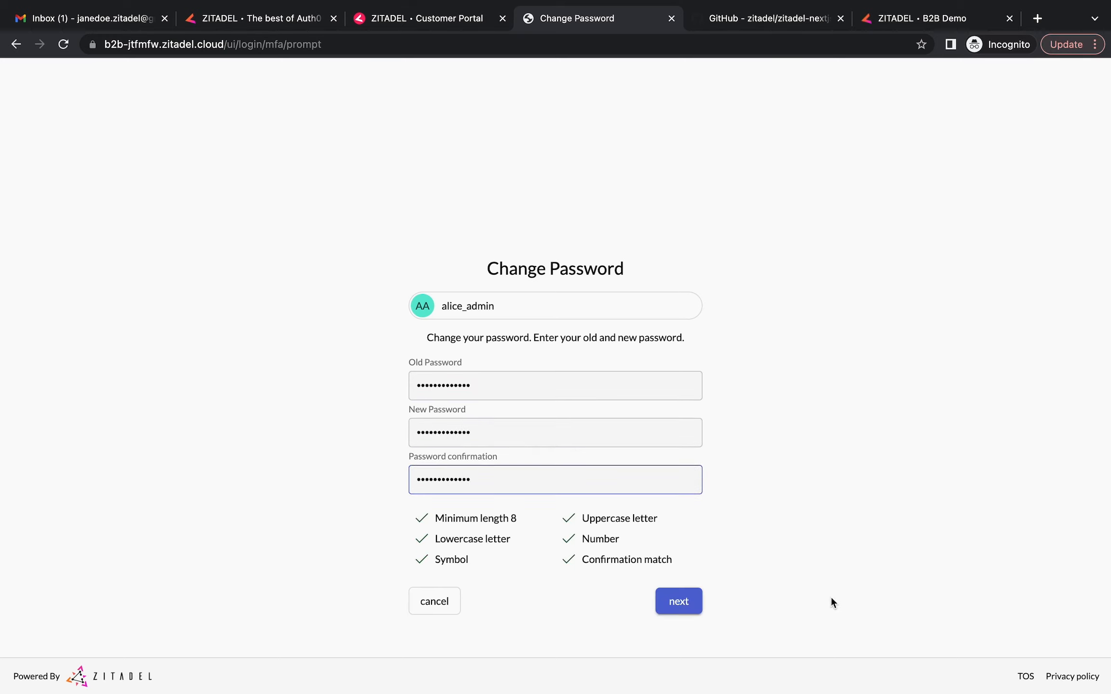
{"action": "left_click", "coordinate": [690, 599]}
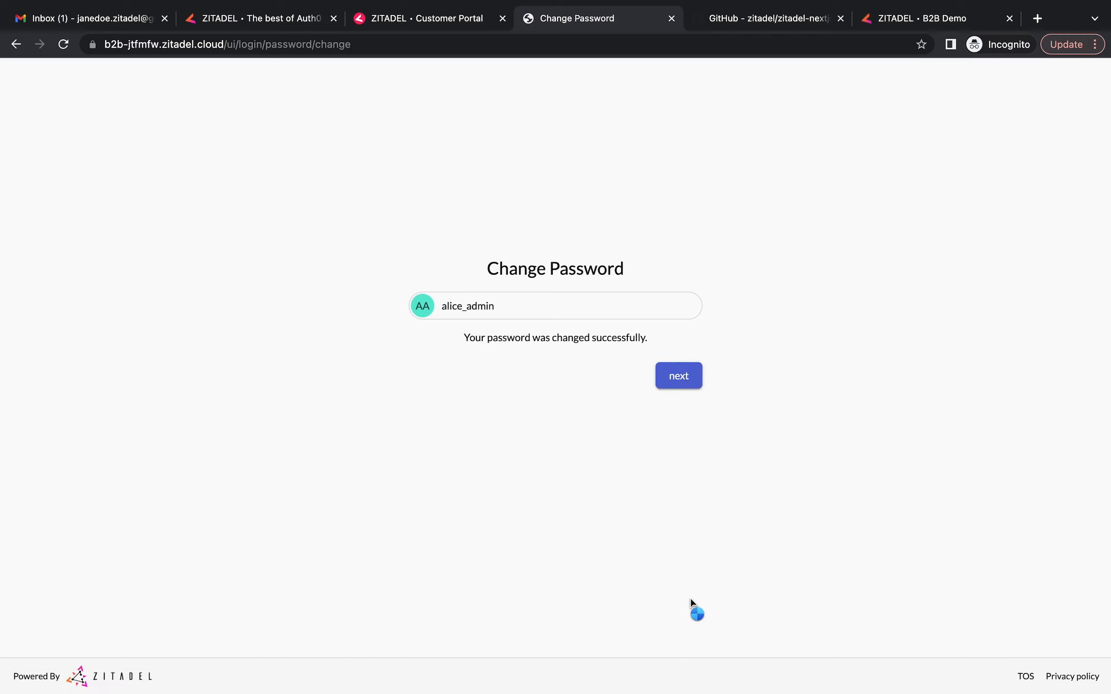
{"action": "left_click", "coordinate": [684, 381]}
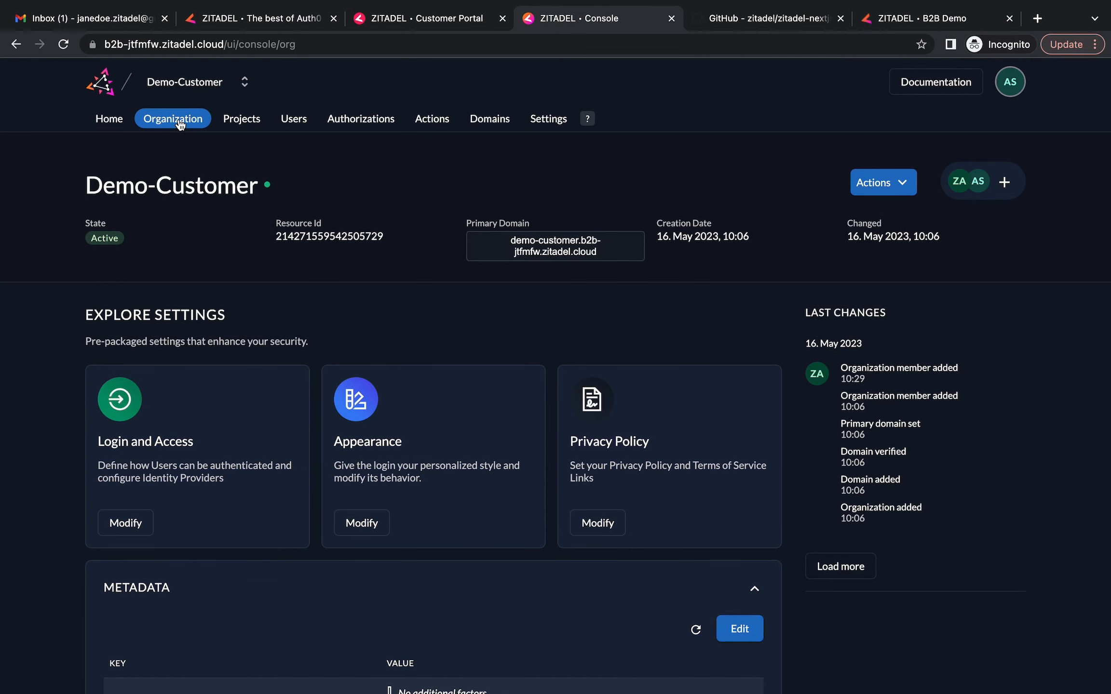
Switch to Demo-Customer and look through its empty Projects, Home and Users pages, returning to the organization page
{"action": "left_click", "coordinate": [244, 83]}
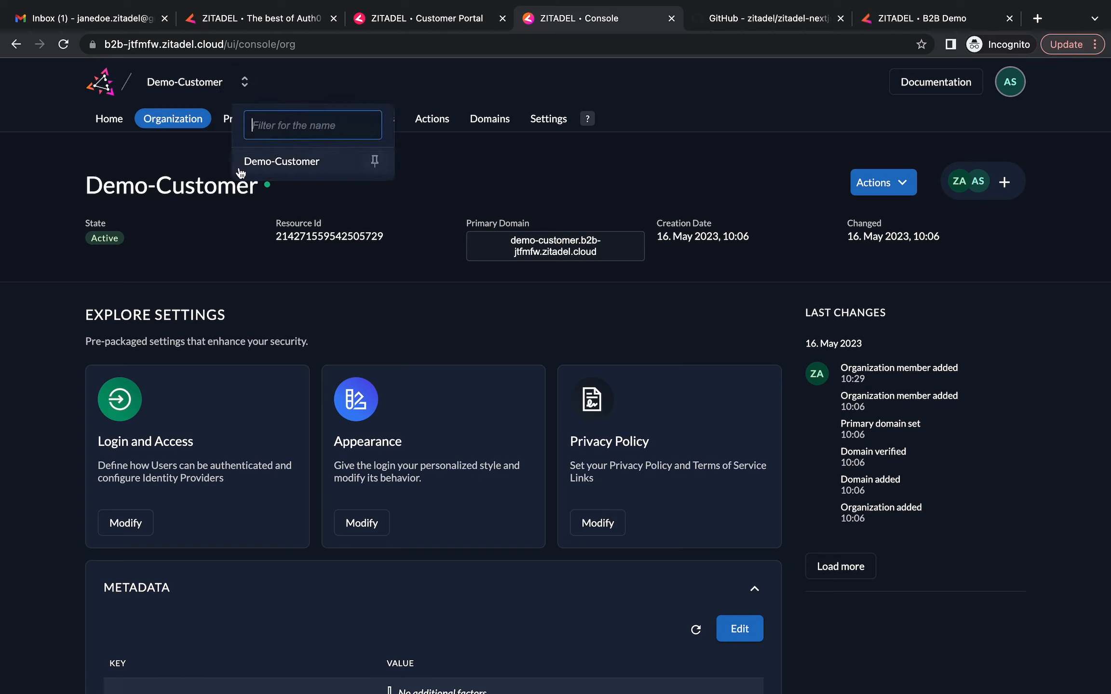
{"action": "left_click", "coordinate": [285, 167]}
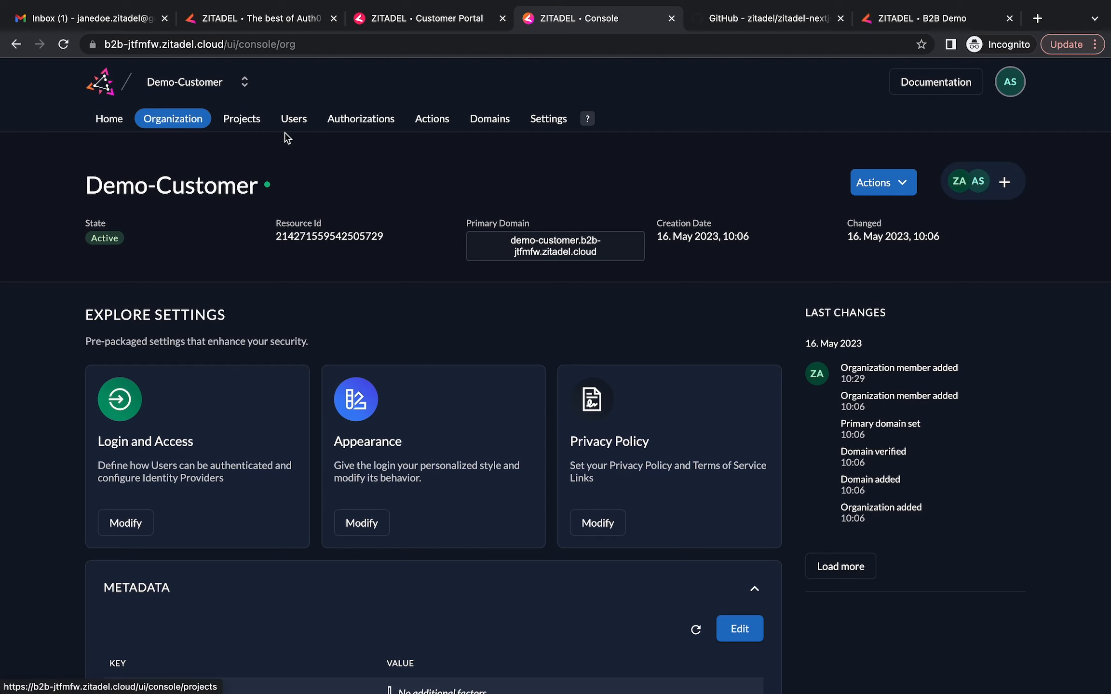
{"action": "left_click", "coordinate": [240, 119]}
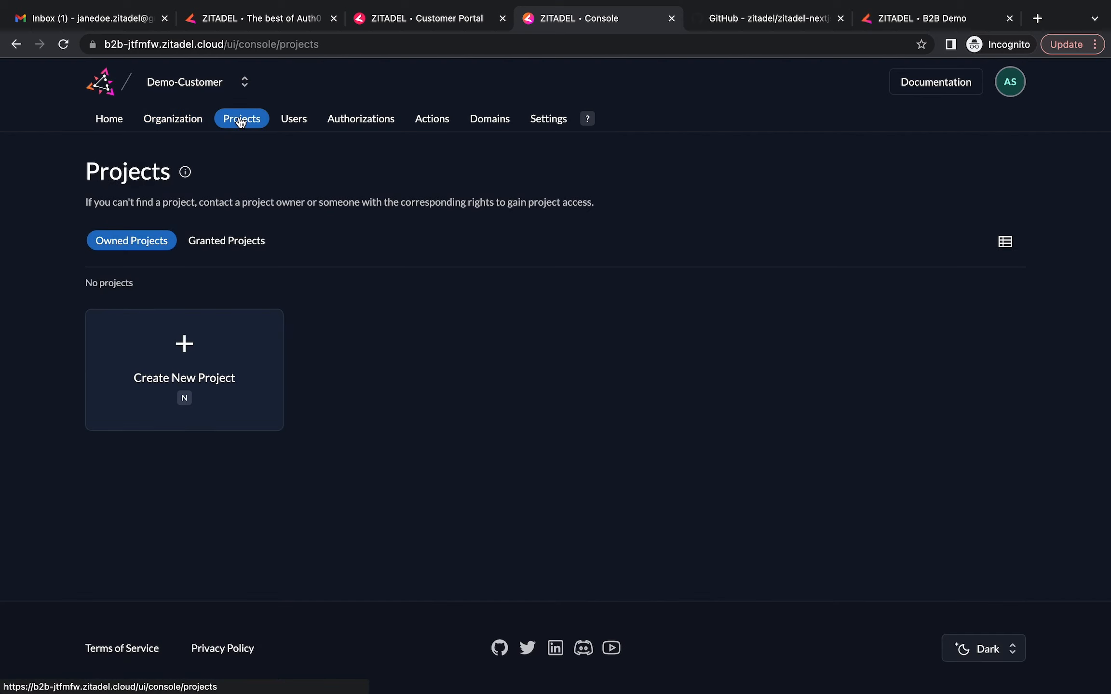
{"action": "left_click", "coordinate": [107, 120]}
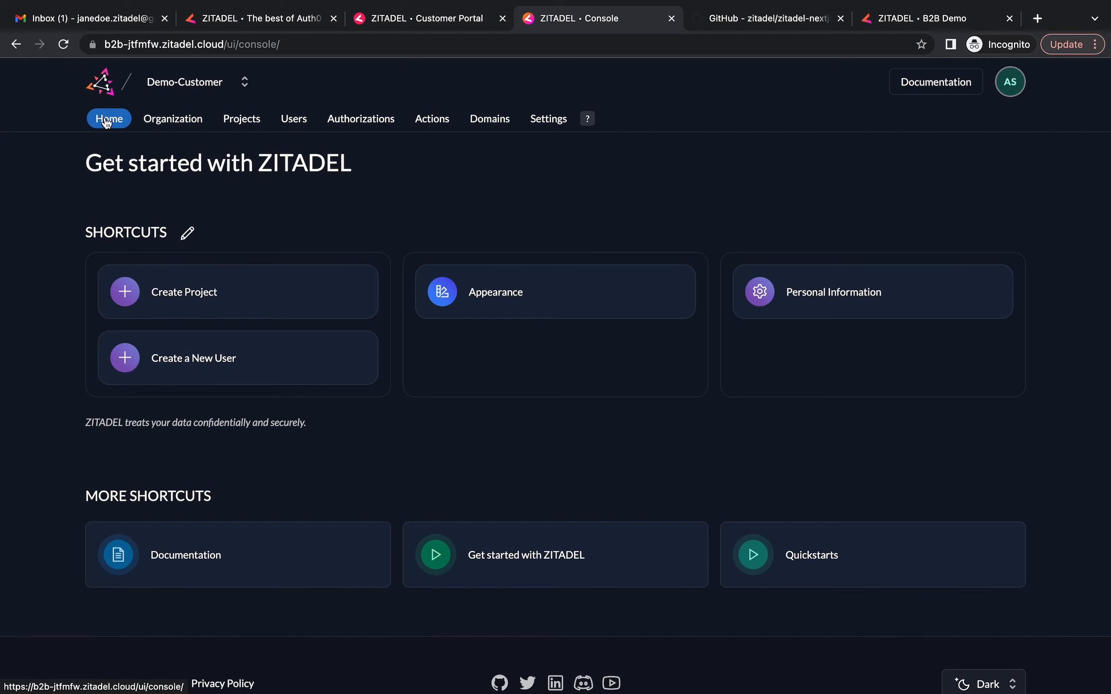
{"action": "left_click", "coordinate": [189, 125]}
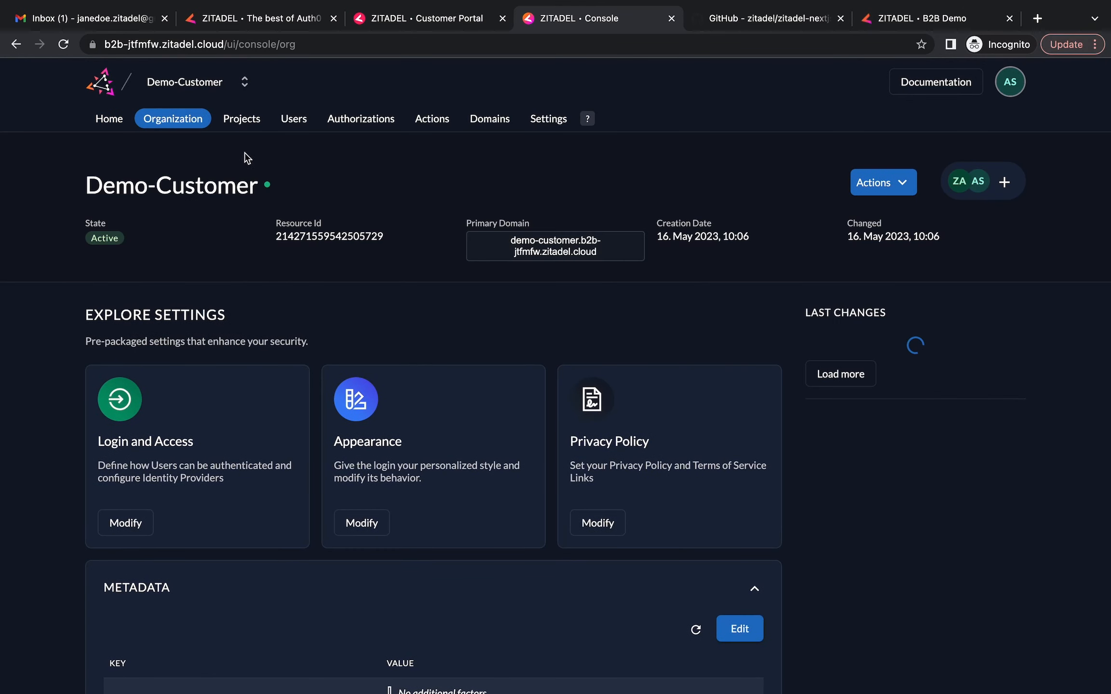
{"action": "left_click", "coordinate": [292, 122]}
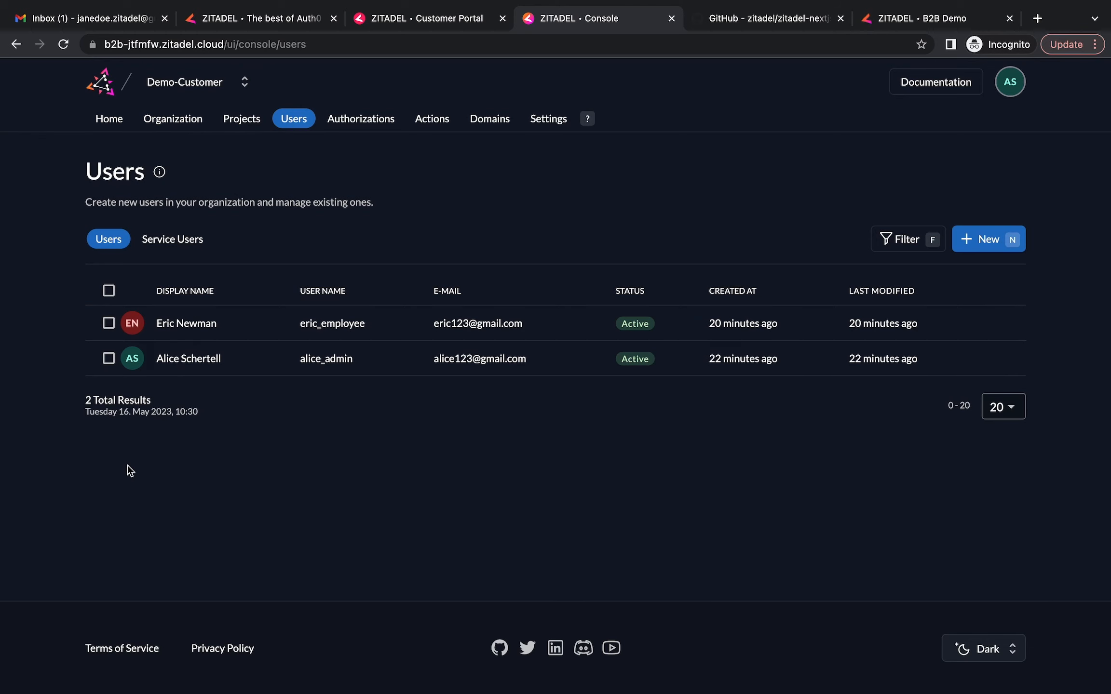
{"action": "key", "text": "alt+Left"}
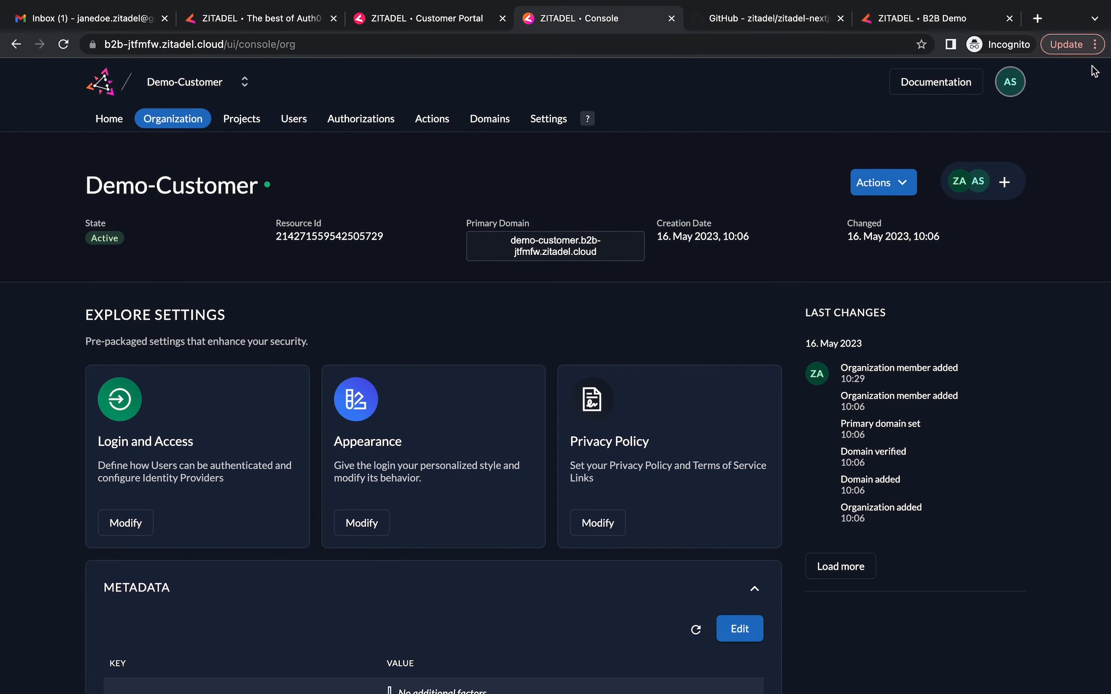
Switch to the ZITADEL Admin account and copy the primary domain demo-customer.b2b-jtfmfw.zitadel.cloud
{"action": "left_click", "coordinate": [1013, 83]}
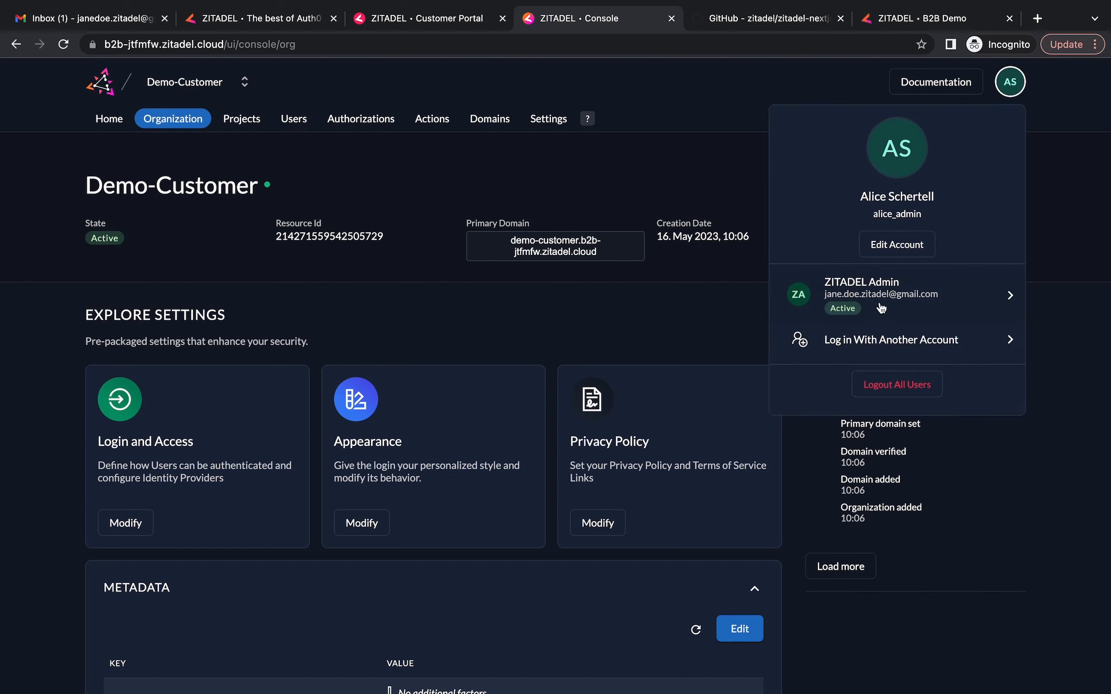
{"action": "left_click", "coordinate": [889, 299]}
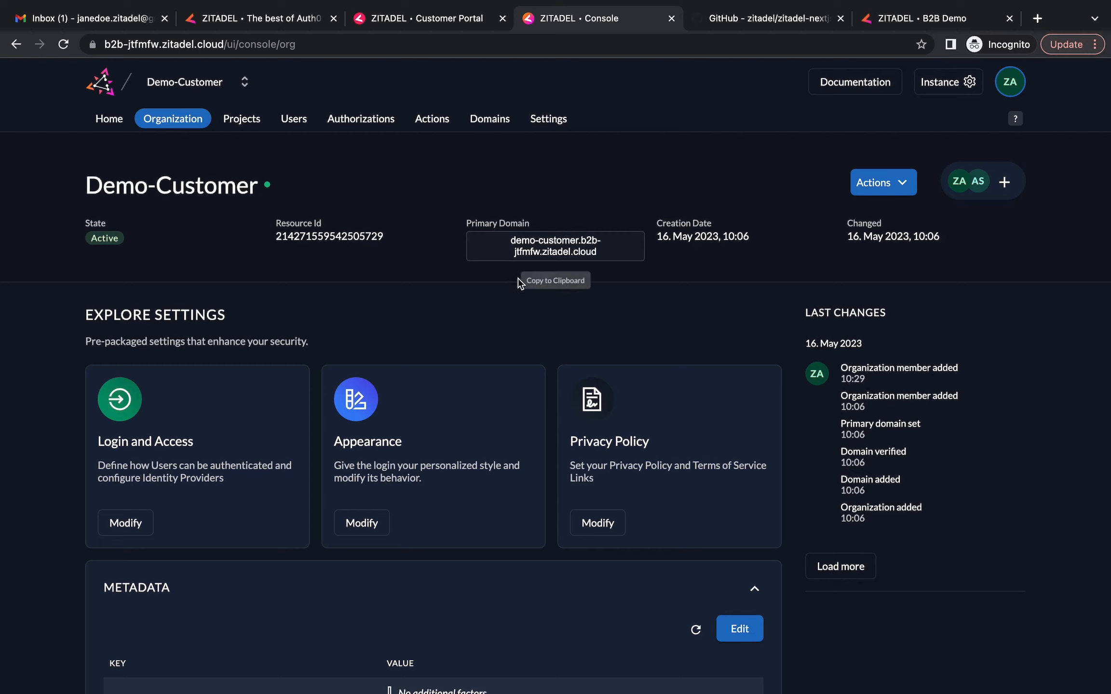
{"action": "left_click", "coordinate": [499, 243]}
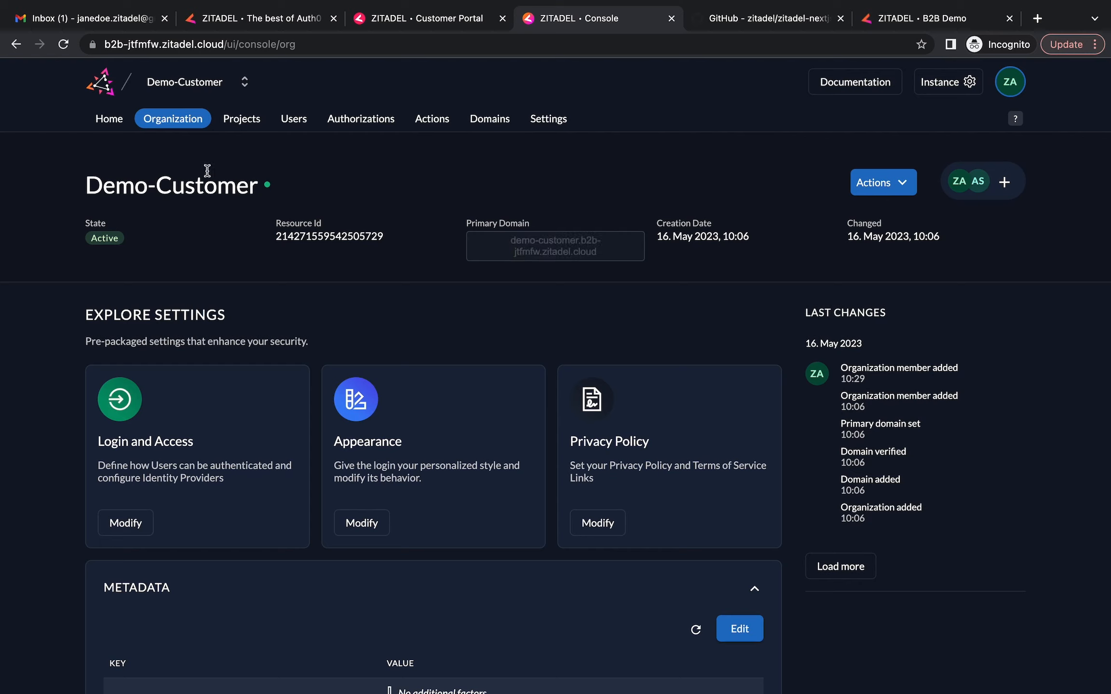
Switch to Demo-Vendor and show the Portal project's Grants page, which has no grants yet
{"action": "left_click", "coordinate": [245, 83]}
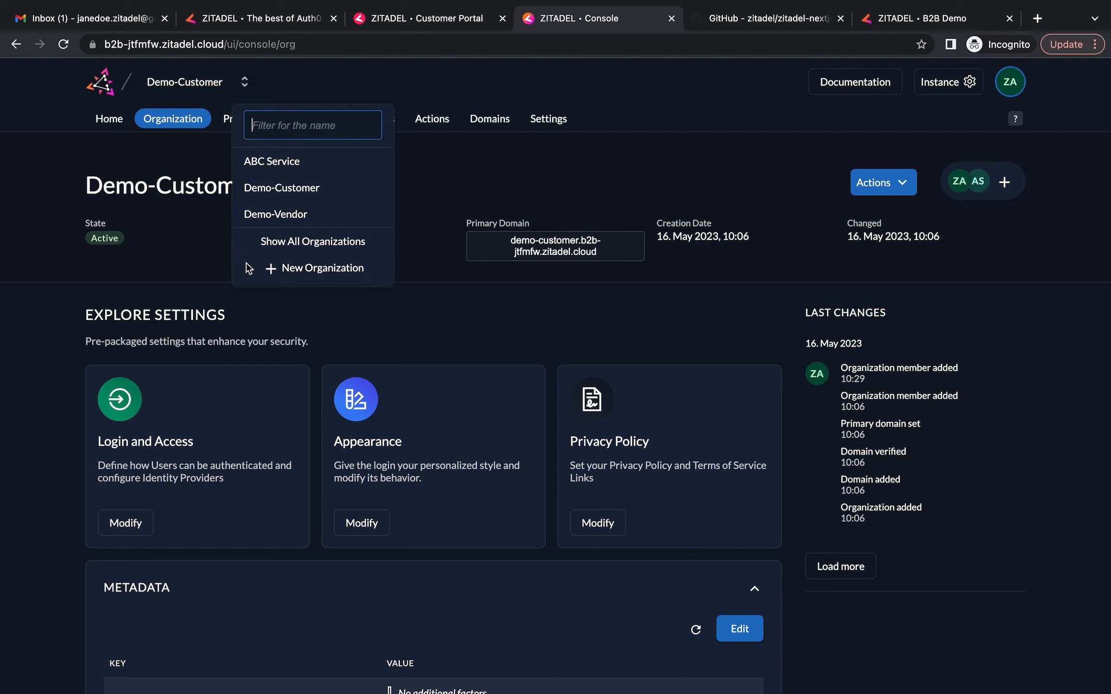
{"action": "left_click", "coordinate": [312, 215]}
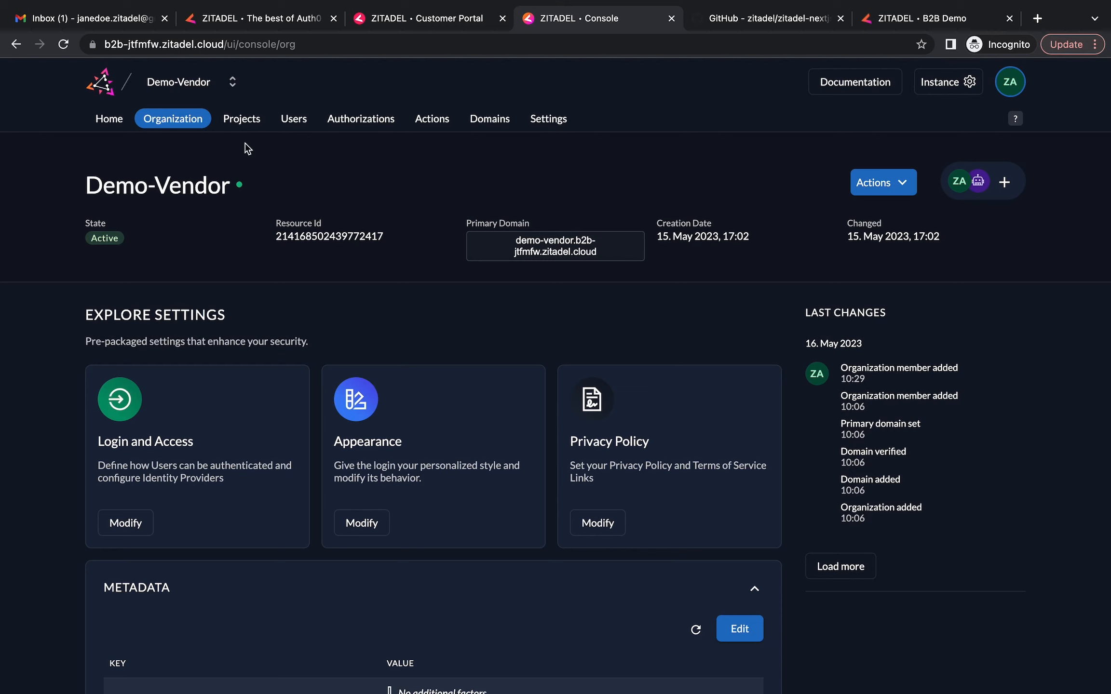
{"action": "left_click", "coordinate": [250, 127]}
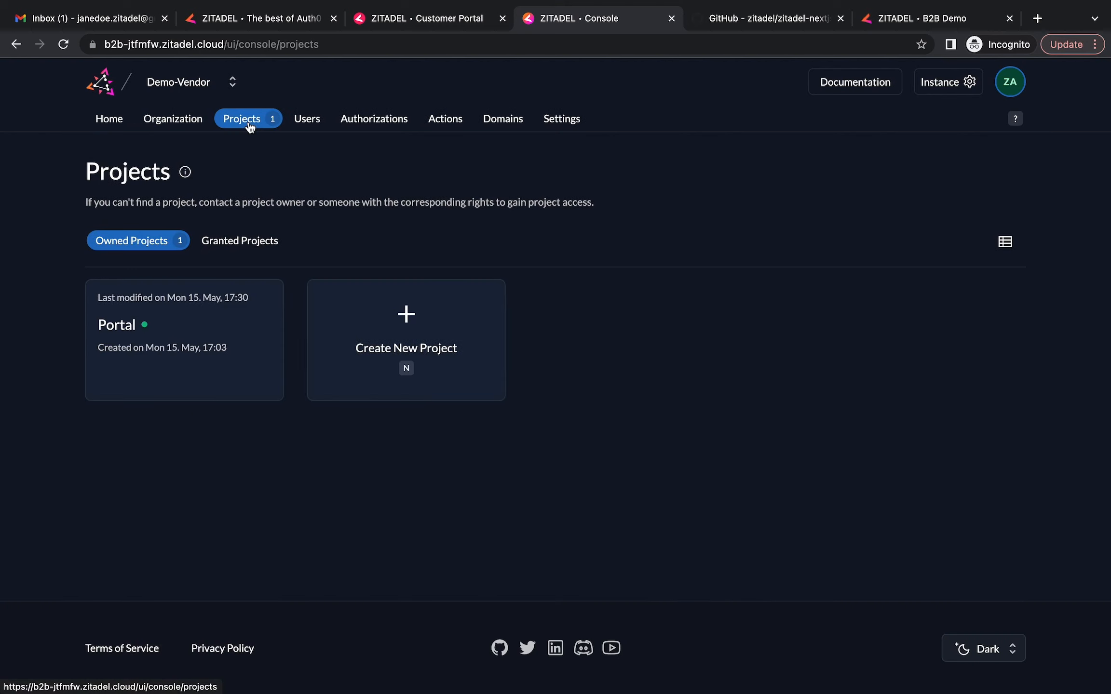
{"action": "left_click", "coordinate": [164, 327]}
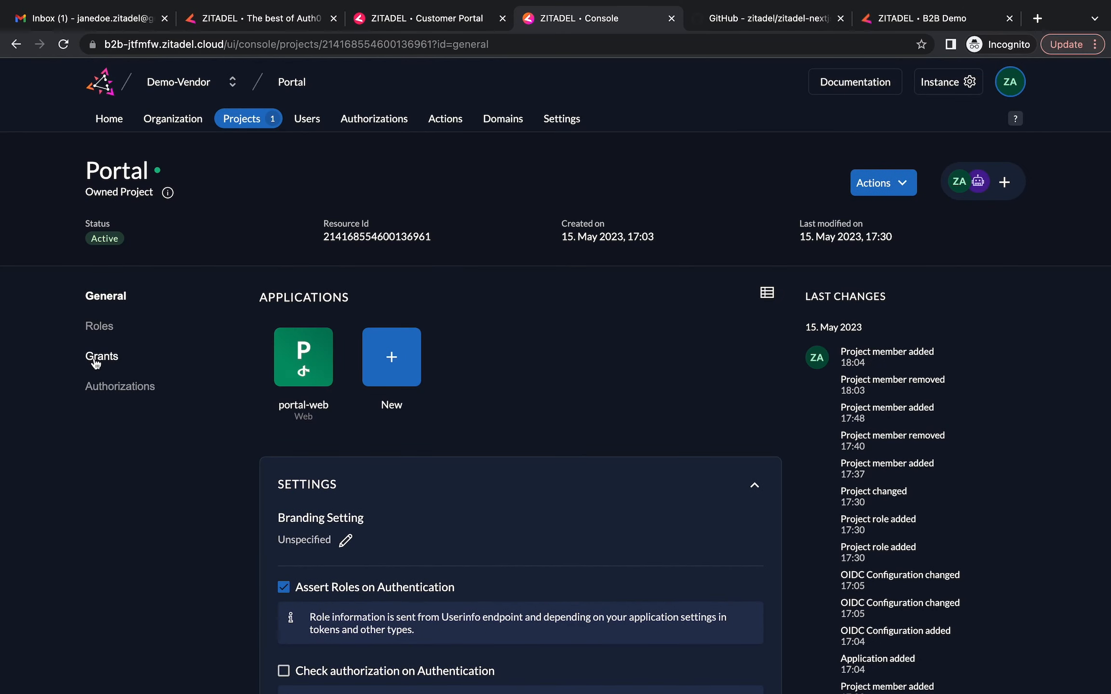
{"action": "left_click", "coordinate": [96, 364]}
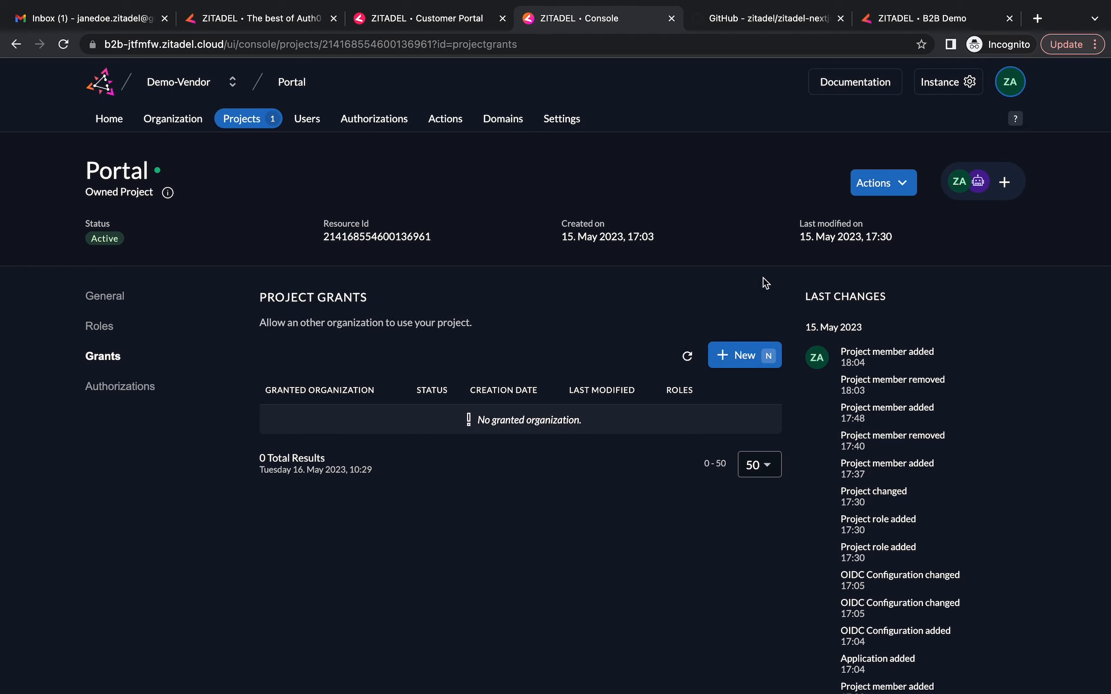
Grant Portal to the organization found by the pasted Demo-Customer domain, with all roles (admin, reader)
{"action": "left_click", "coordinate": [735, 362]}
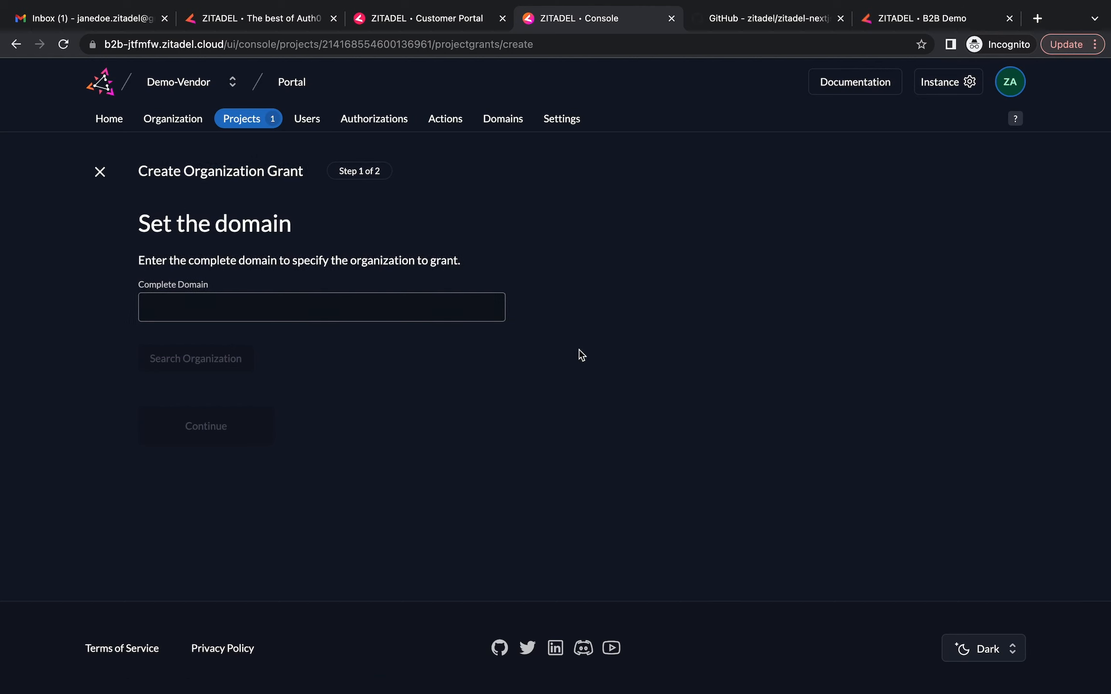
{"action": "left_click", "coordinate": [269, 306]}
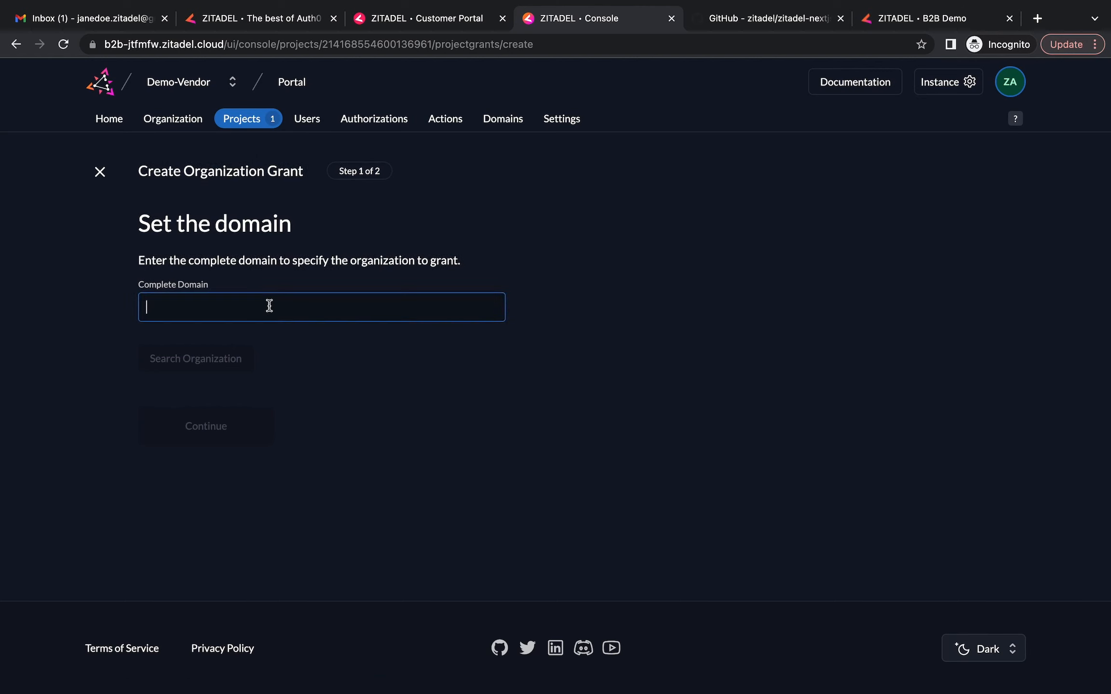
{"action": "key", "text": "super+v"}
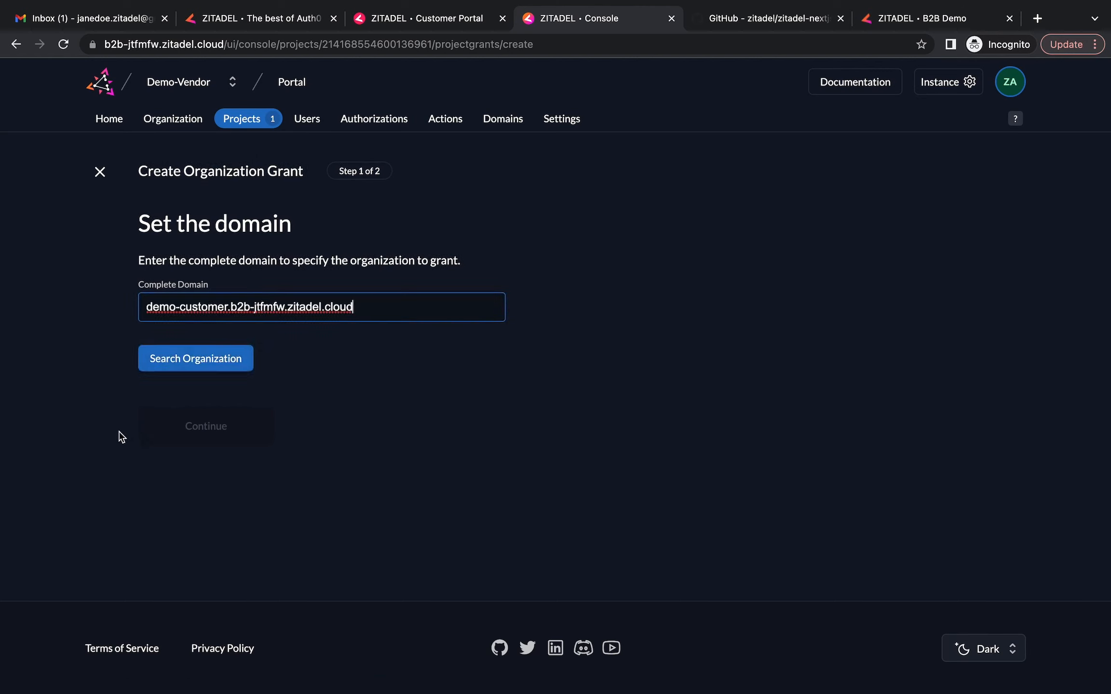
{"action": "left_click", "coordinate": [220, 364]}
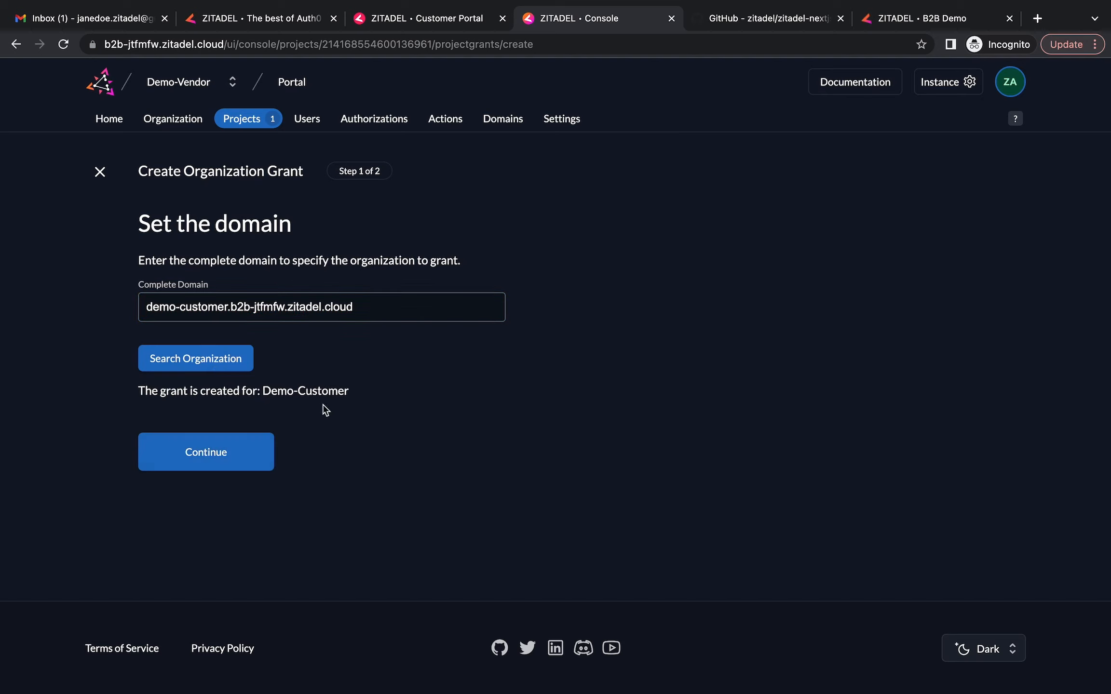
{"action": "left_click", "coordinate": [225, 454]}
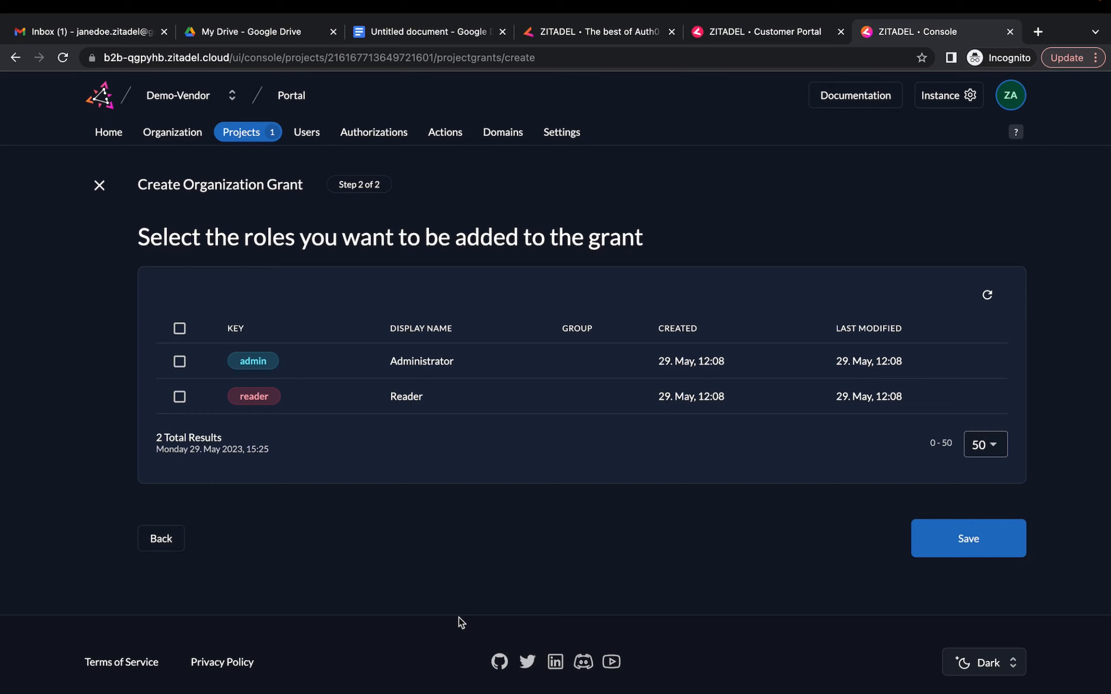
{"action": "left_click", "coordinate": [180, 330]}
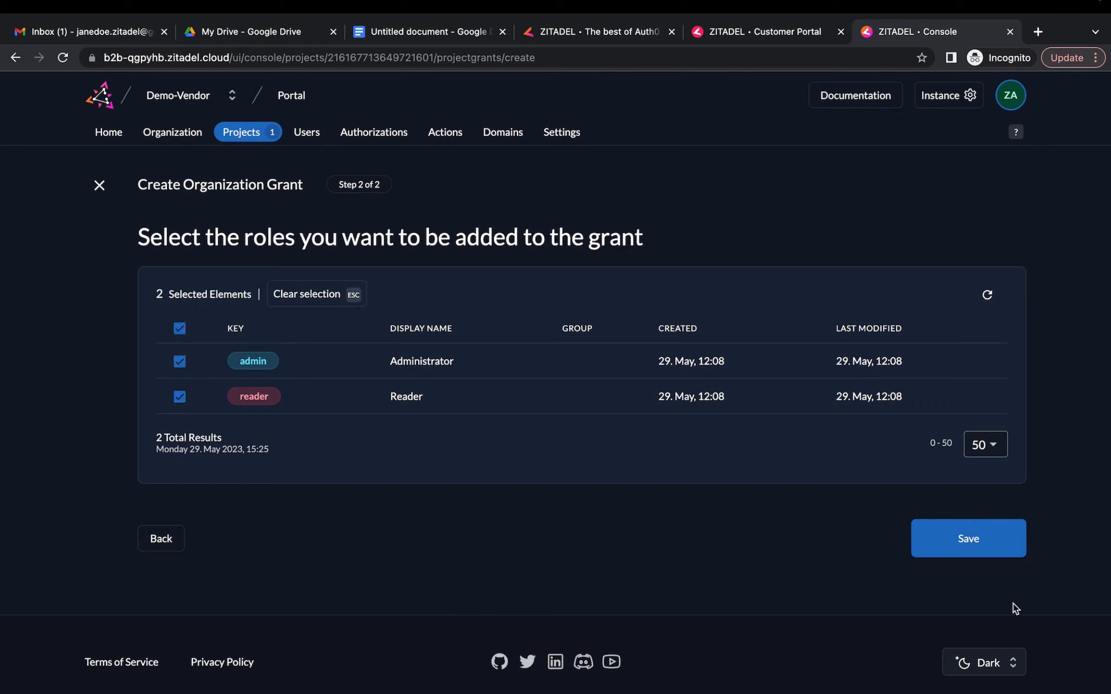
{"action": "left_click", "coordinate": [997, 553]}
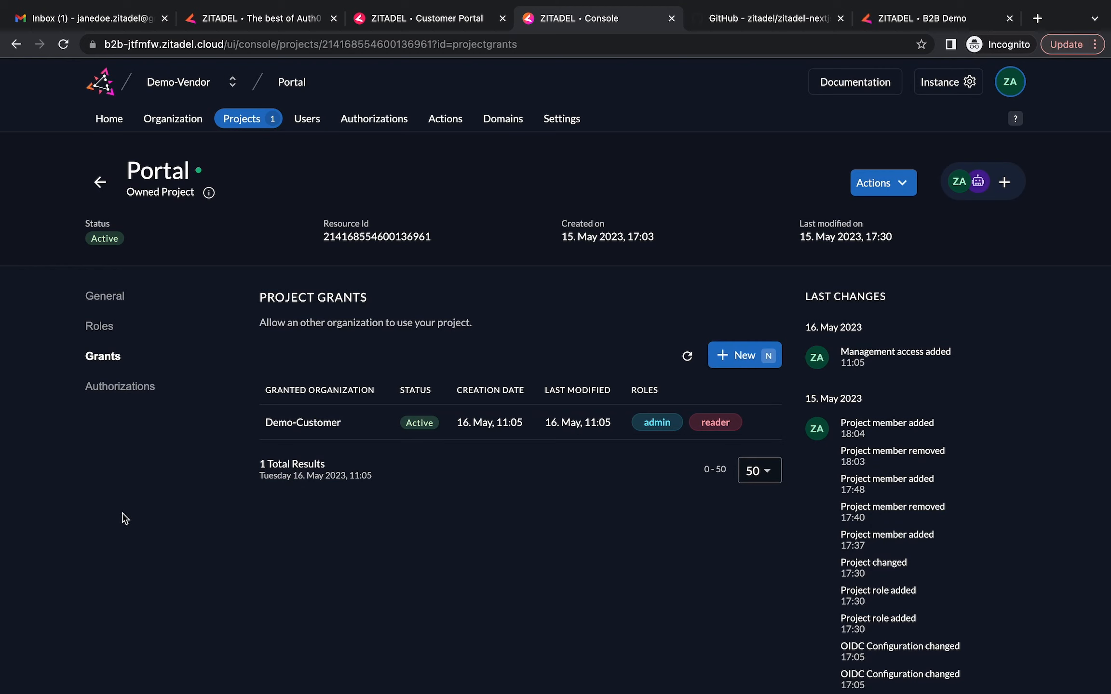
In Demo-Customer's Granted Projects, open Portal and begin a new user authorization
{"action": "left_click", "coordinate": [221, 85]}
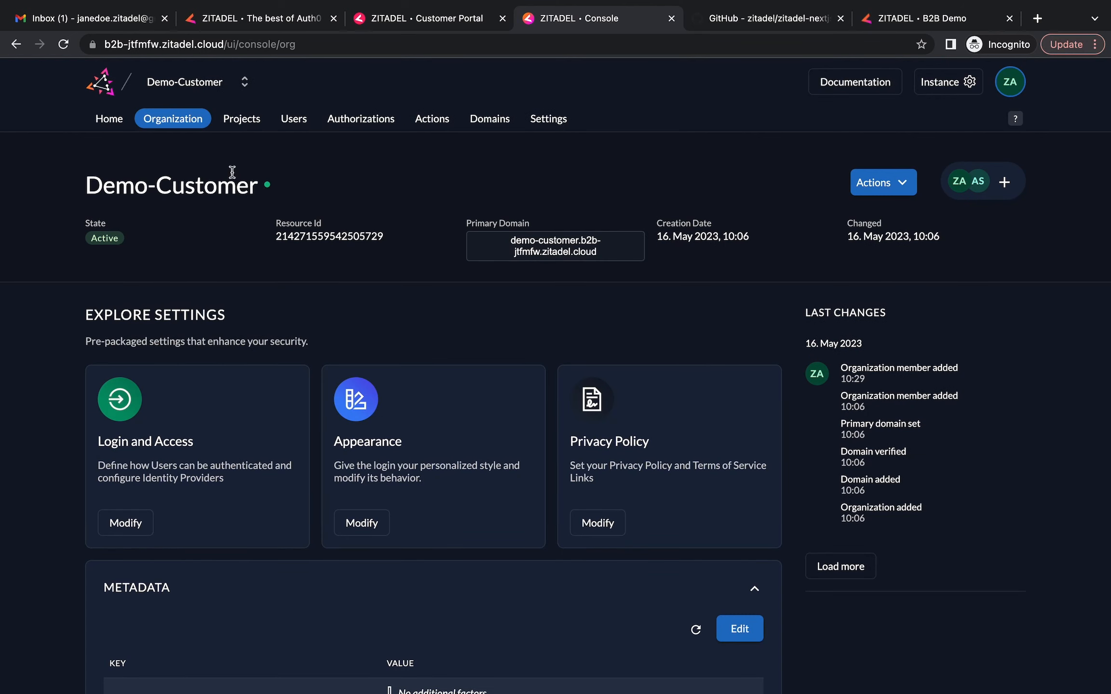
{"action": "left_click", "coordinate": [241, 120]}
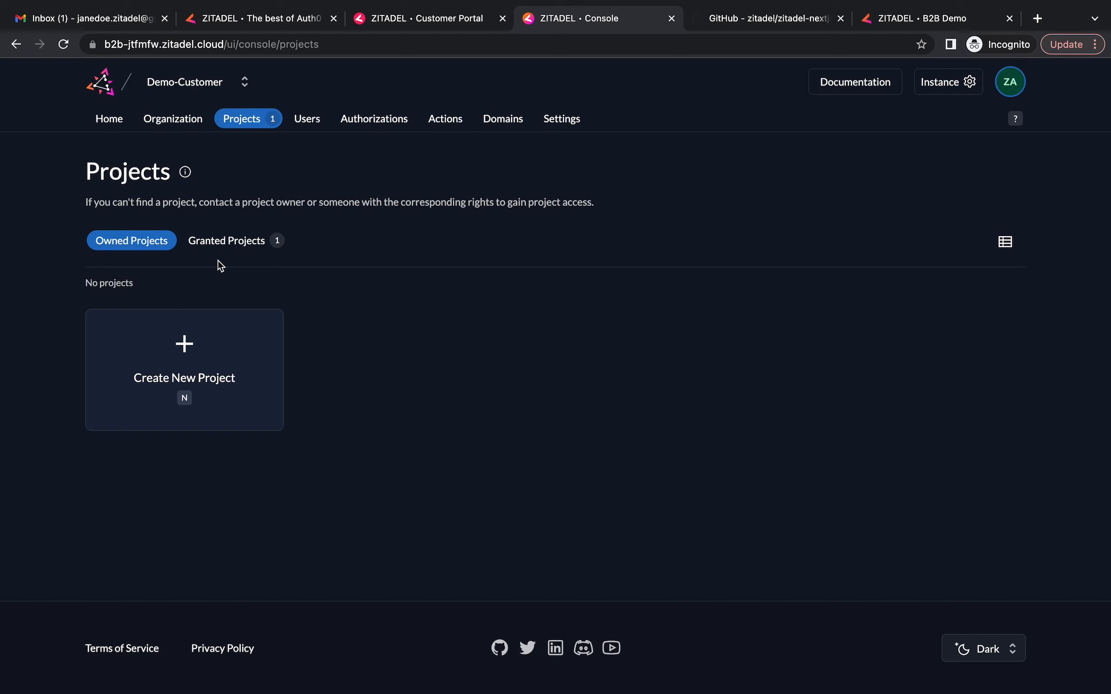
{"action": "left_click", "coordinate": [226, 240]}
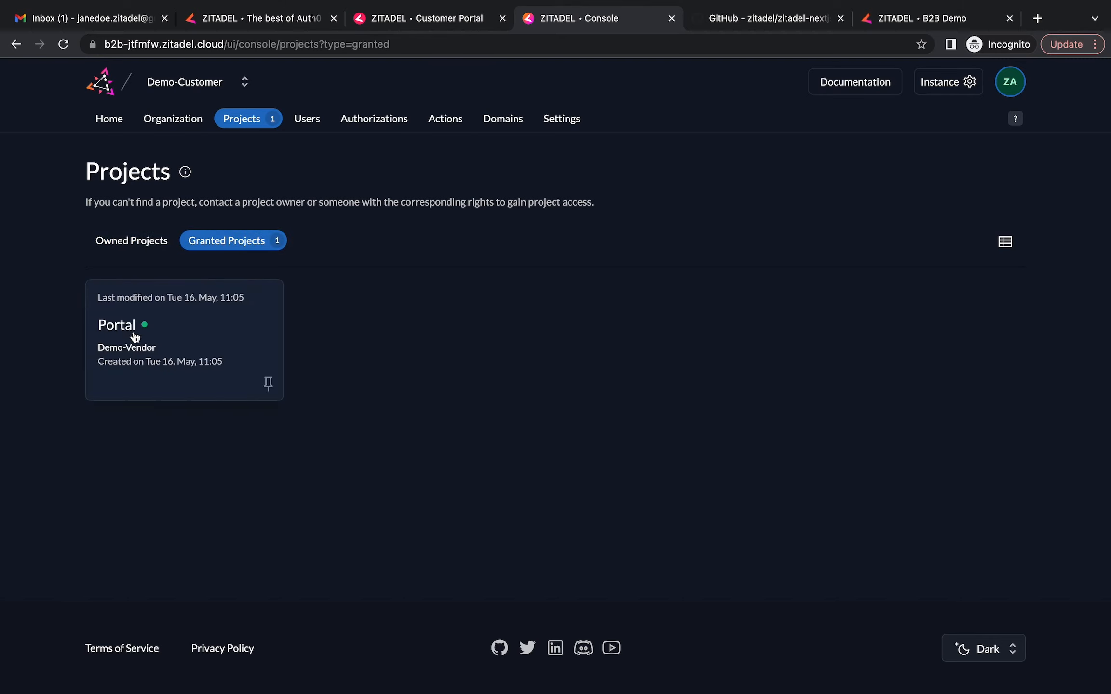
{"action": "left_click", "coordinate": [113, 340]}
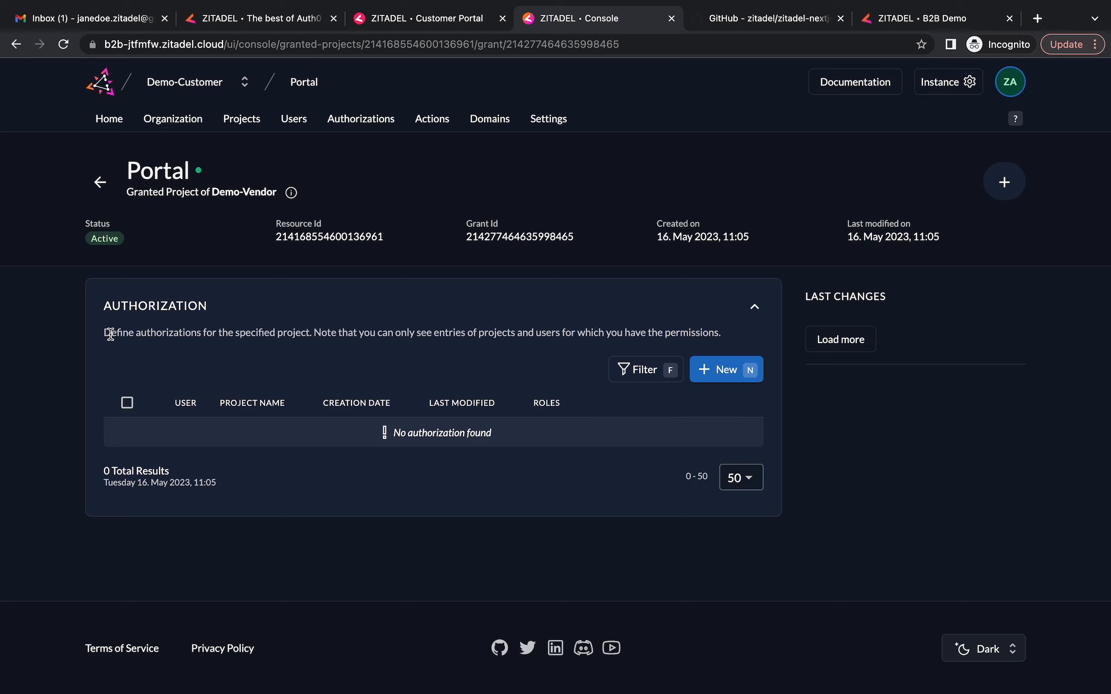
{"action": "left_click", "coordinate": [719, 372]}
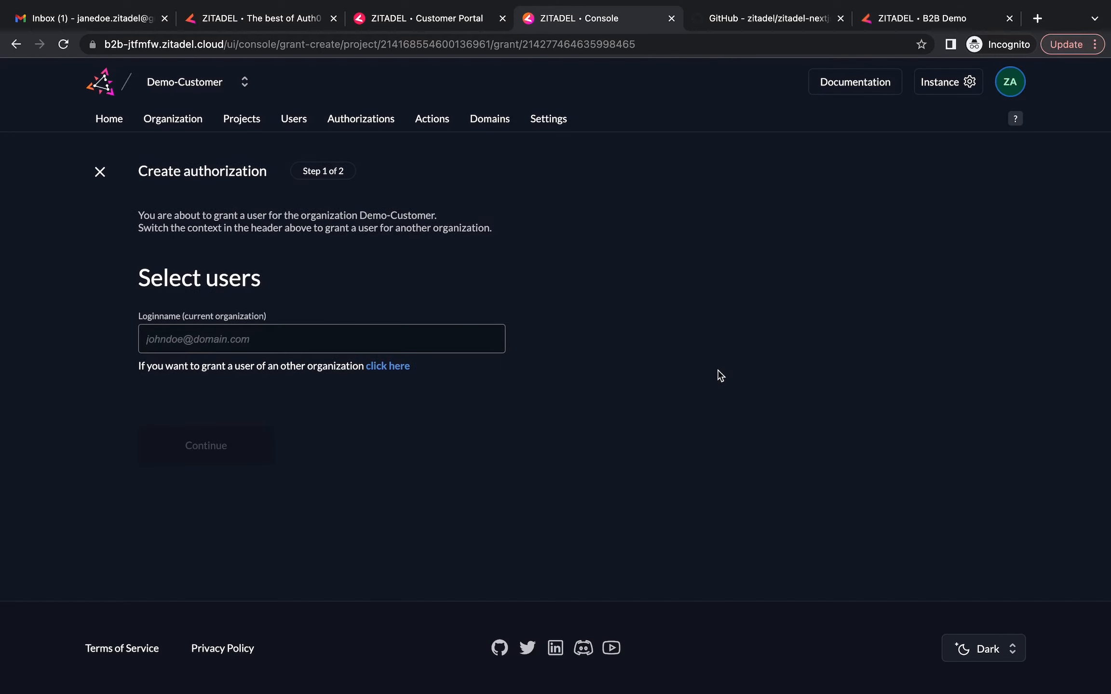
Authorize the Demo-Customer admin user on the granted Portal project with the admin and reader roles
{"action": "left_click", "coordinate": [348, 343]}
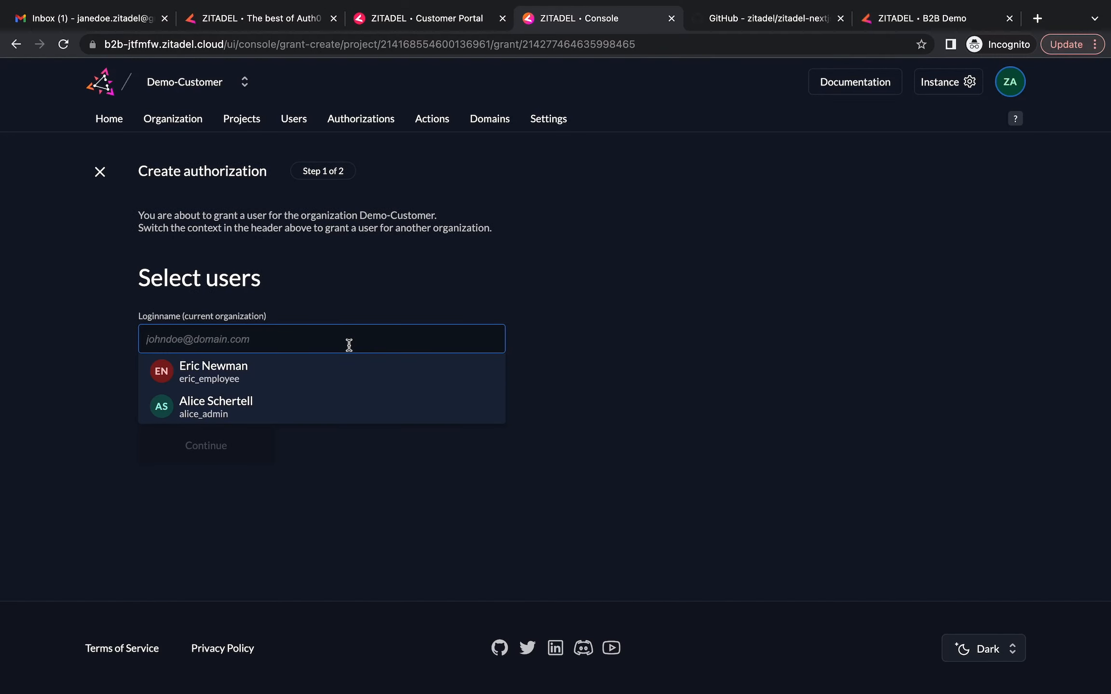
{"action": "left_click", "coordinate": [220, 414]}
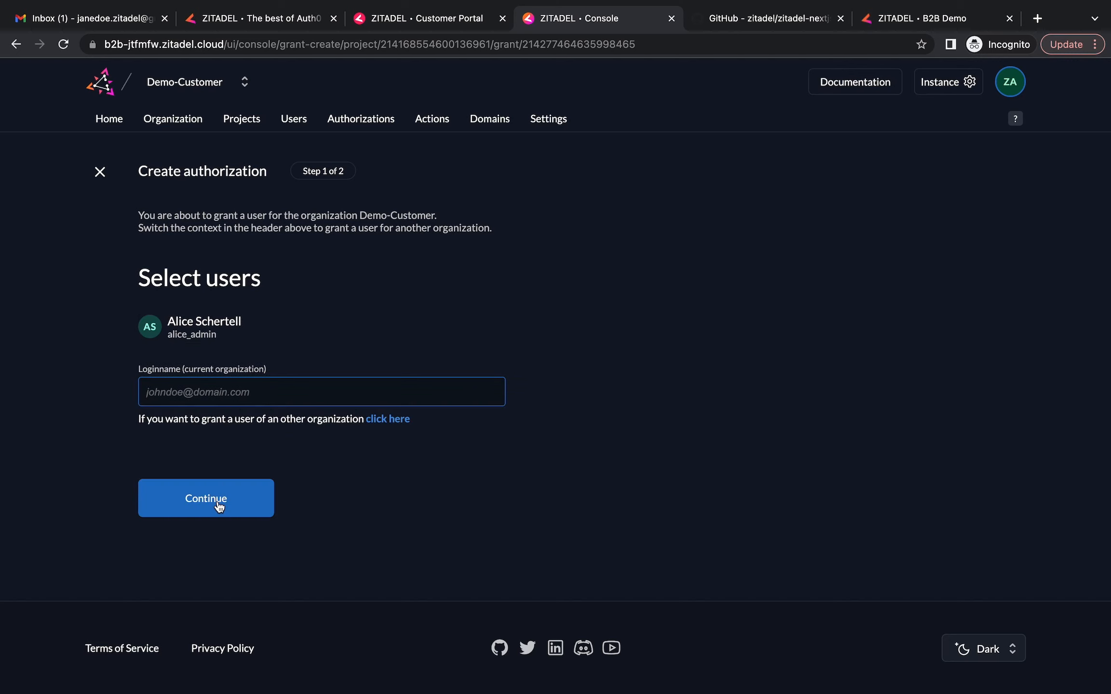
{"action": "left_click", "coordinate": [220, 504]}
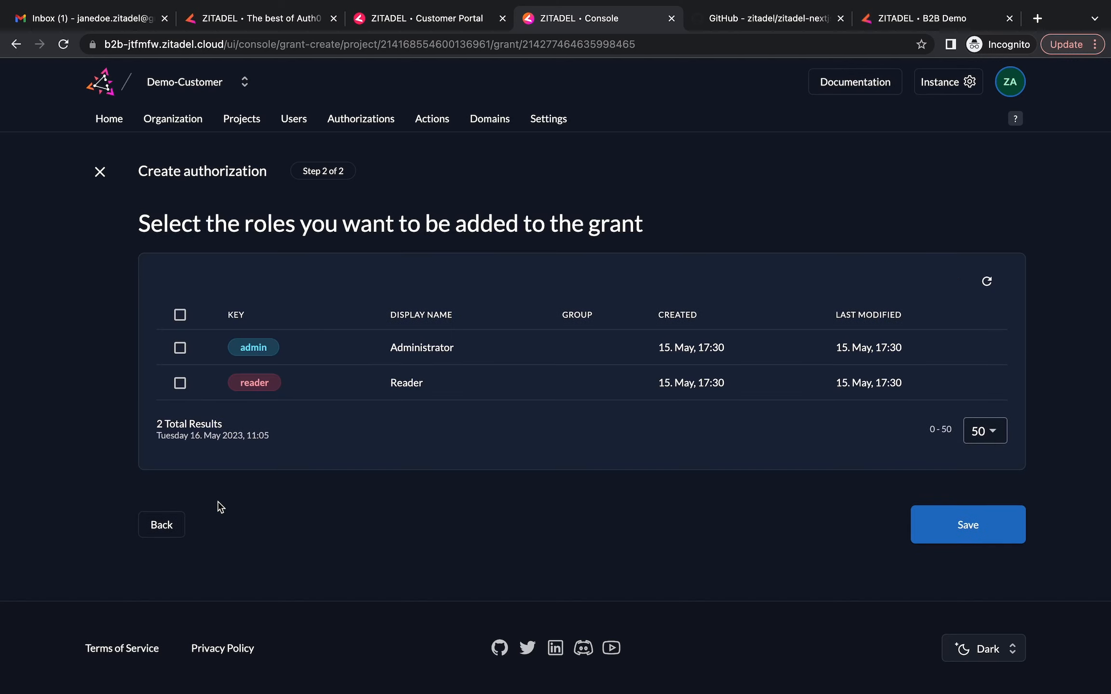
{"action": "left_click", "coordinate": [181, 383]}
{"action": "left_click", "coordinate": [180, 350]}
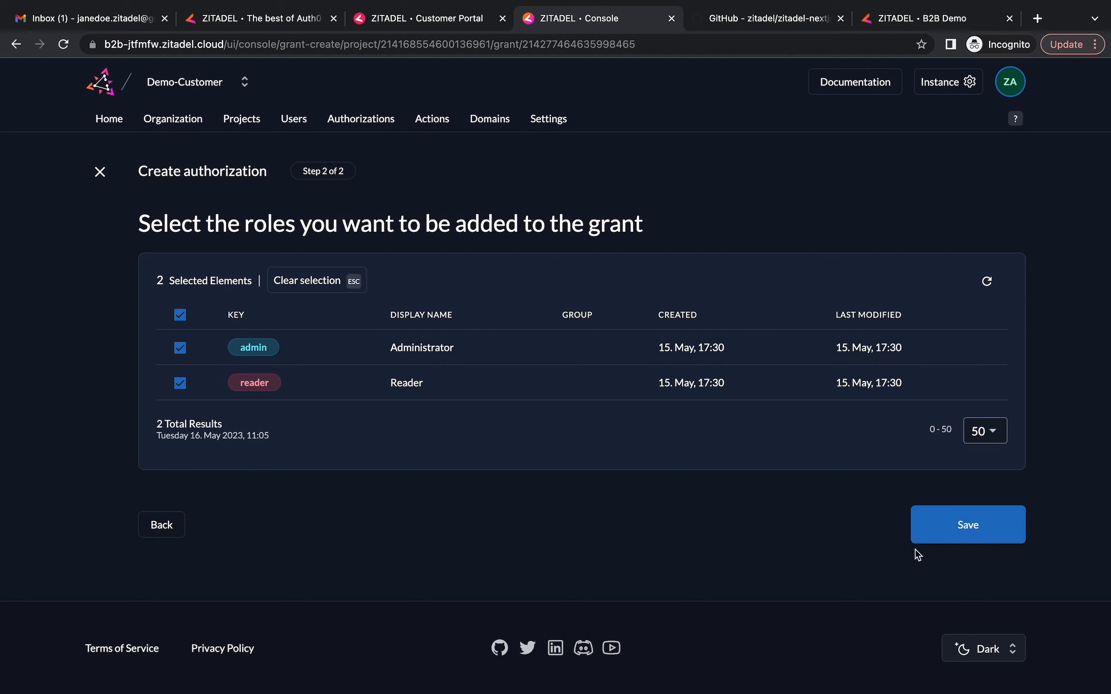
{"action": "left_click", "coordinate": [952, 536]}
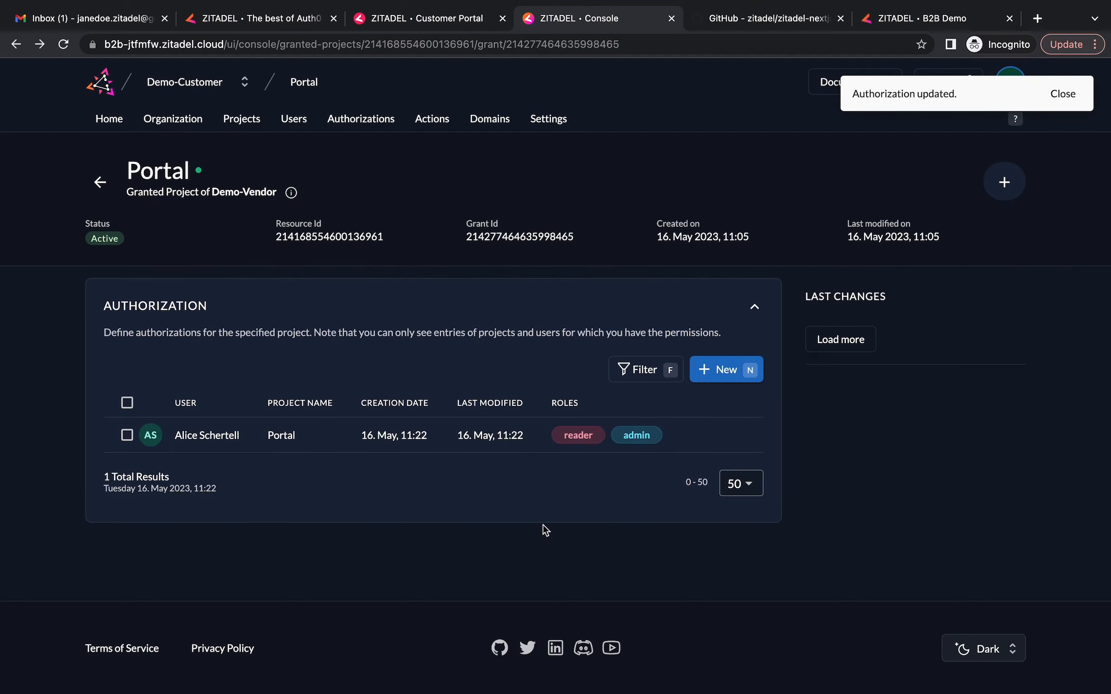
Create a second Portal authorization for the Demo-Customer employee user with the reader role only
{"action": "left_click", "coordinate": [704, 368]}
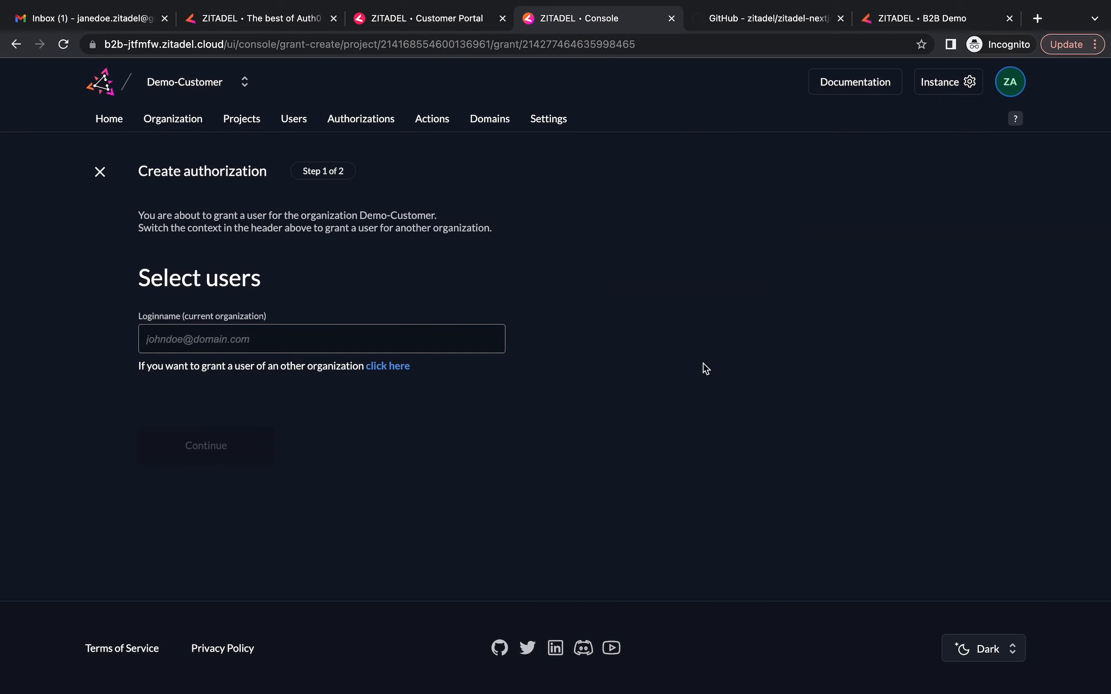
{"action": "left_click", "coordinate": [321, 339]}
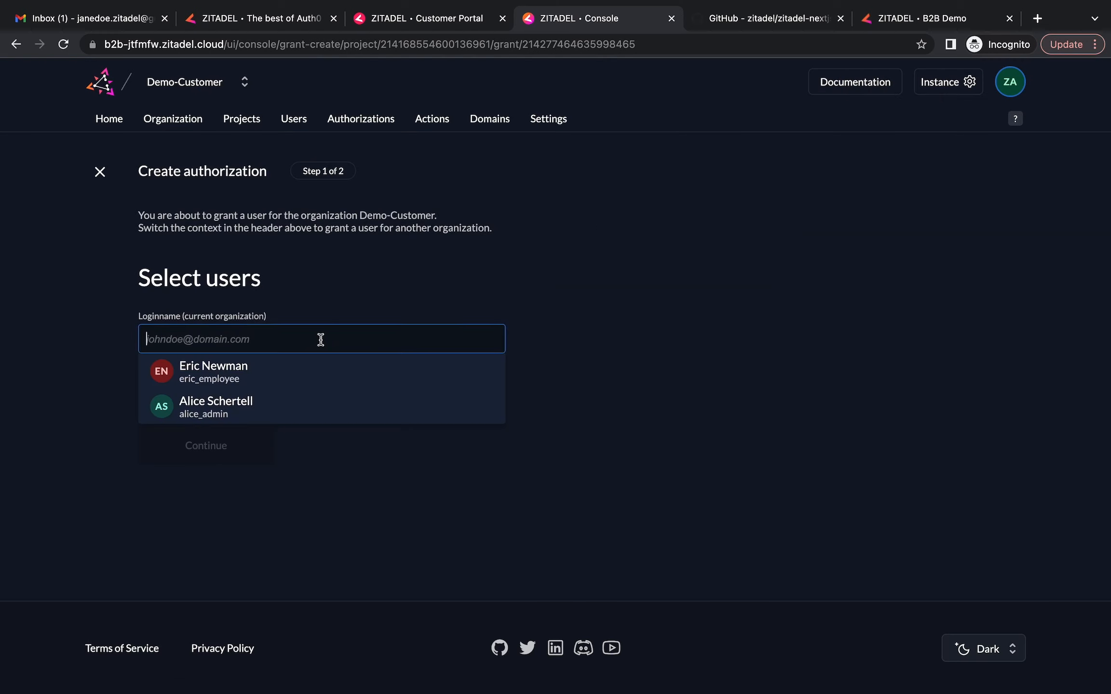
{"action": "left_click", "coordinate": [246, 367]}
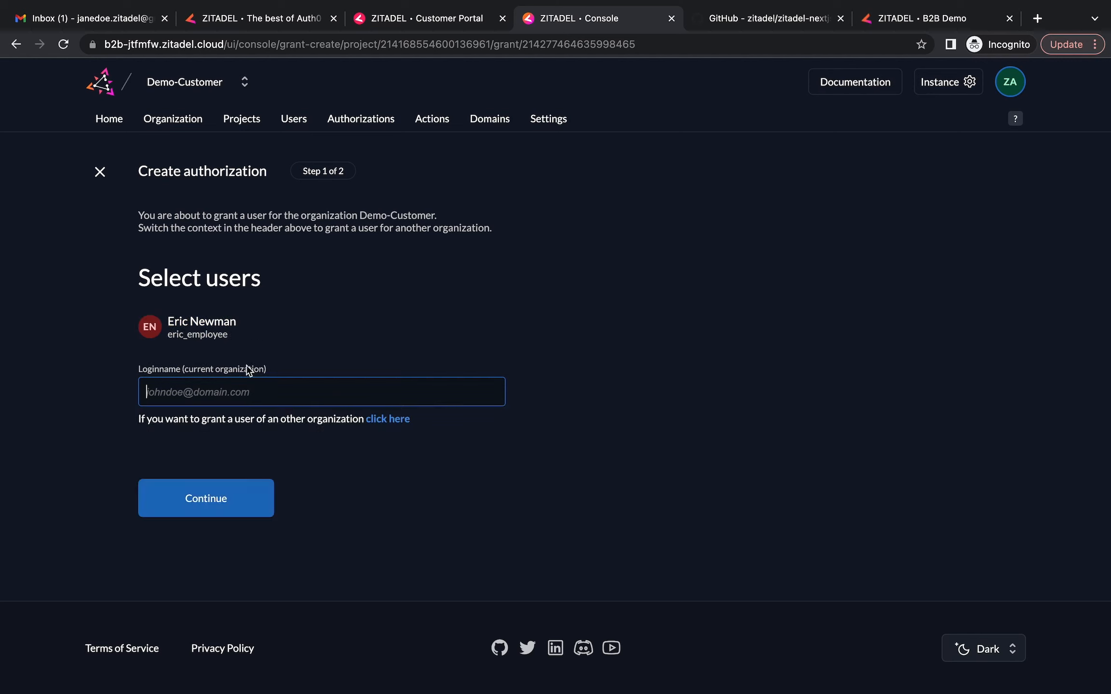
{"action": "left_click", "coordinate": [216, 515]}
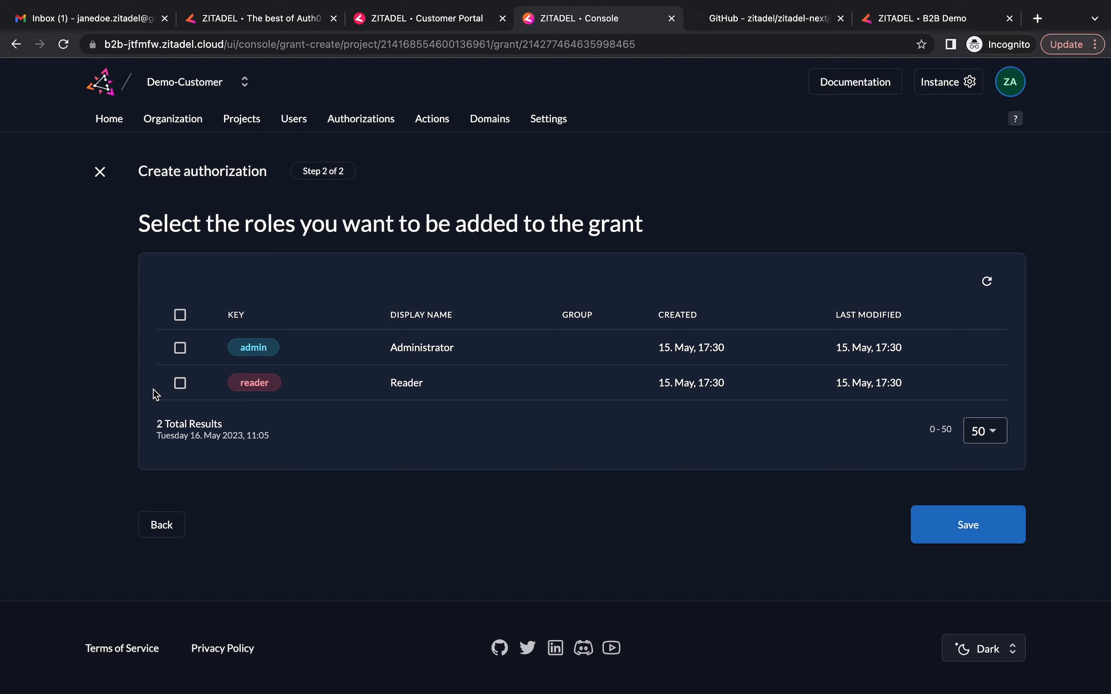
{"action": "left_click", "coordinate": [182, 389]}
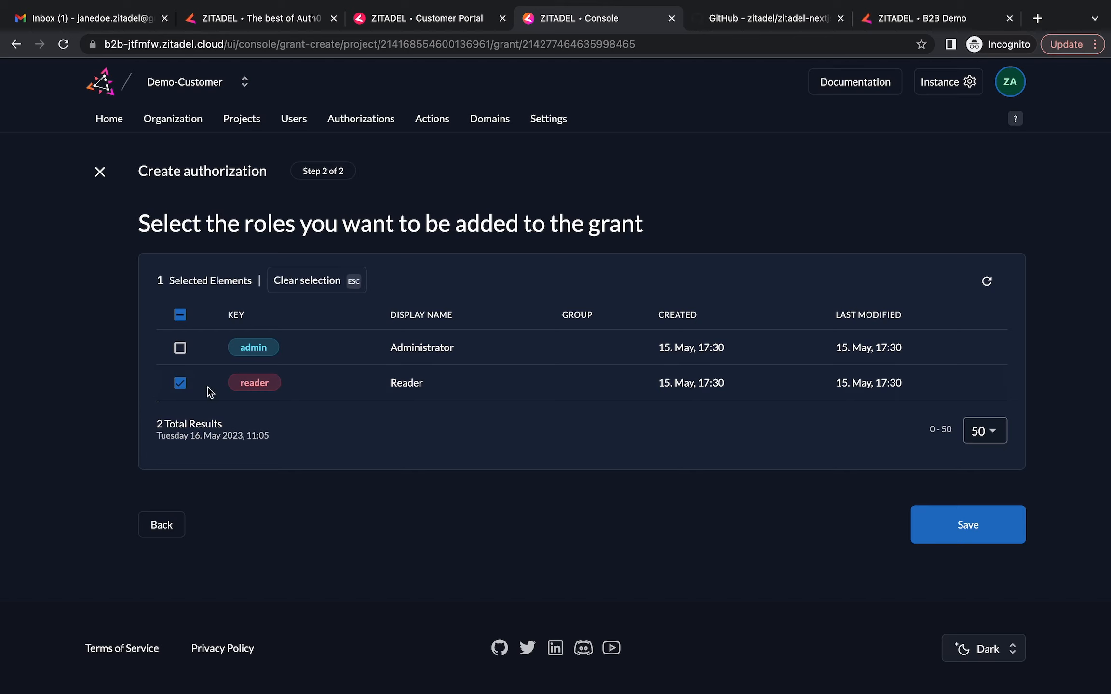
{"action": "left_click", "coordinate": [984, 530]}
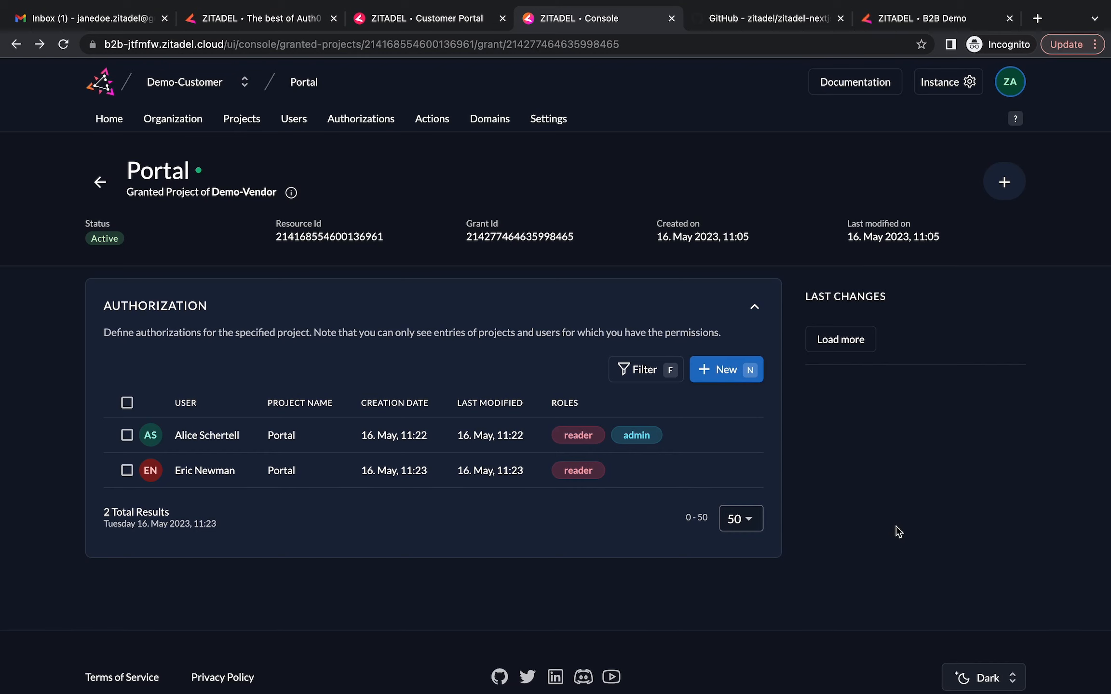
Log the admin out of the B2B demo app
{"action": "left_click", "coordinate": [918, 20]}
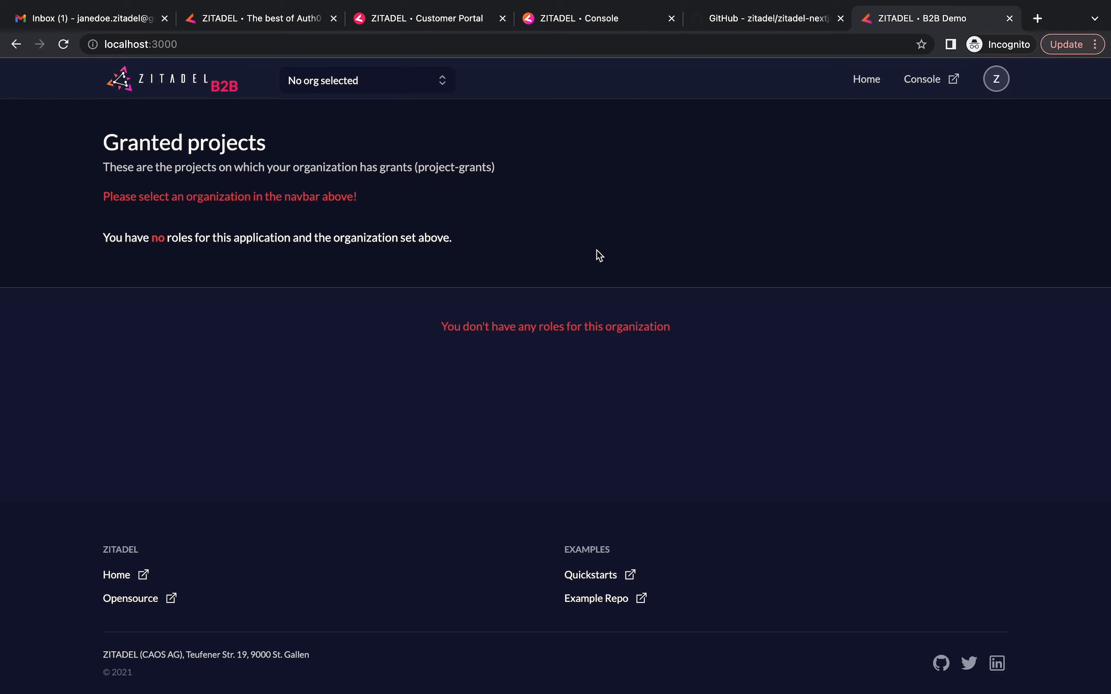
{"action": "left_click", "coordinate": [995, 79]}
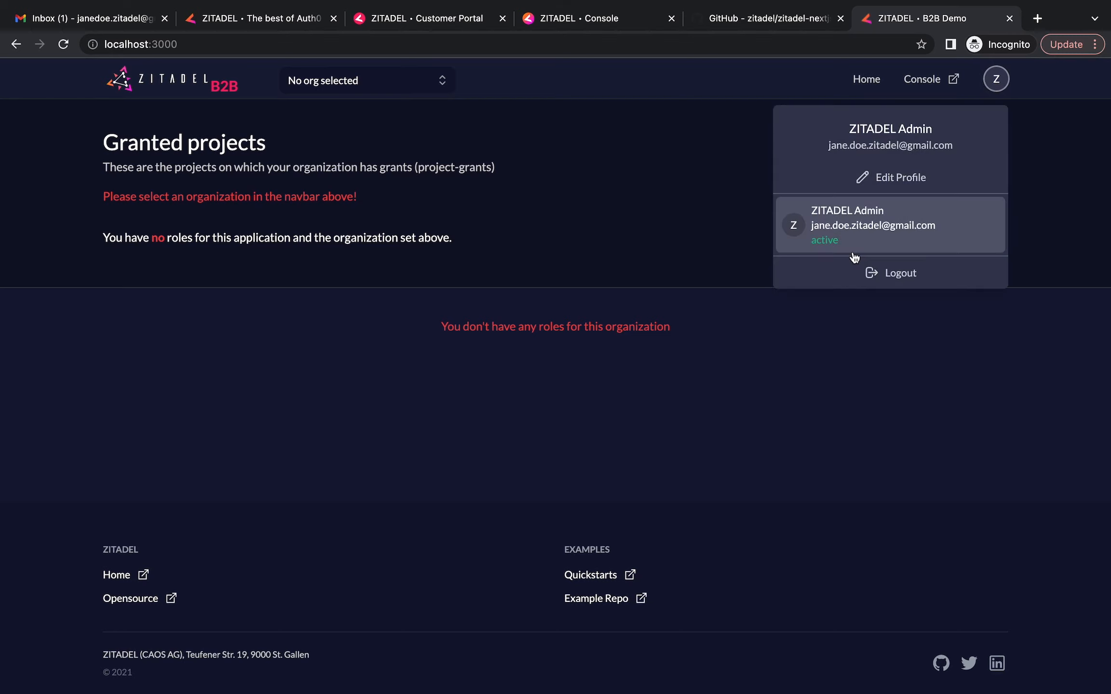
{"action": "left_click", "coordinate": [908, 285]}
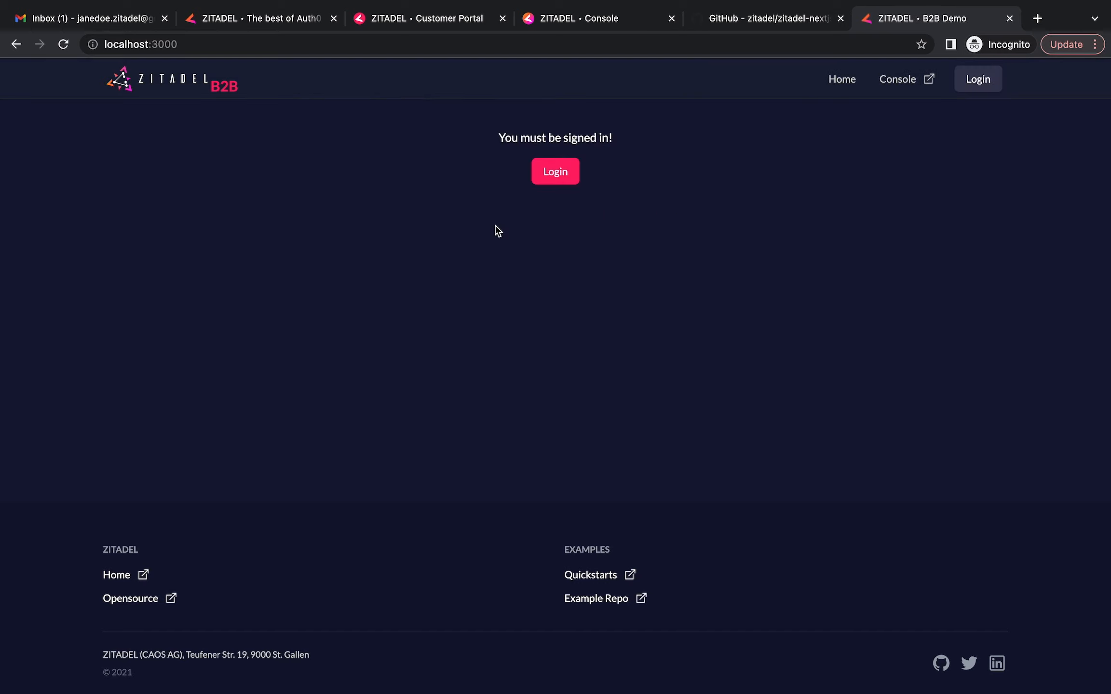
Sign in to the B2B demo as a different user with the employee's login name and password
{"action": "left_click", "coordinate": [550, 172]}
{"action": "left_click", "coordinate": [485, 485]}
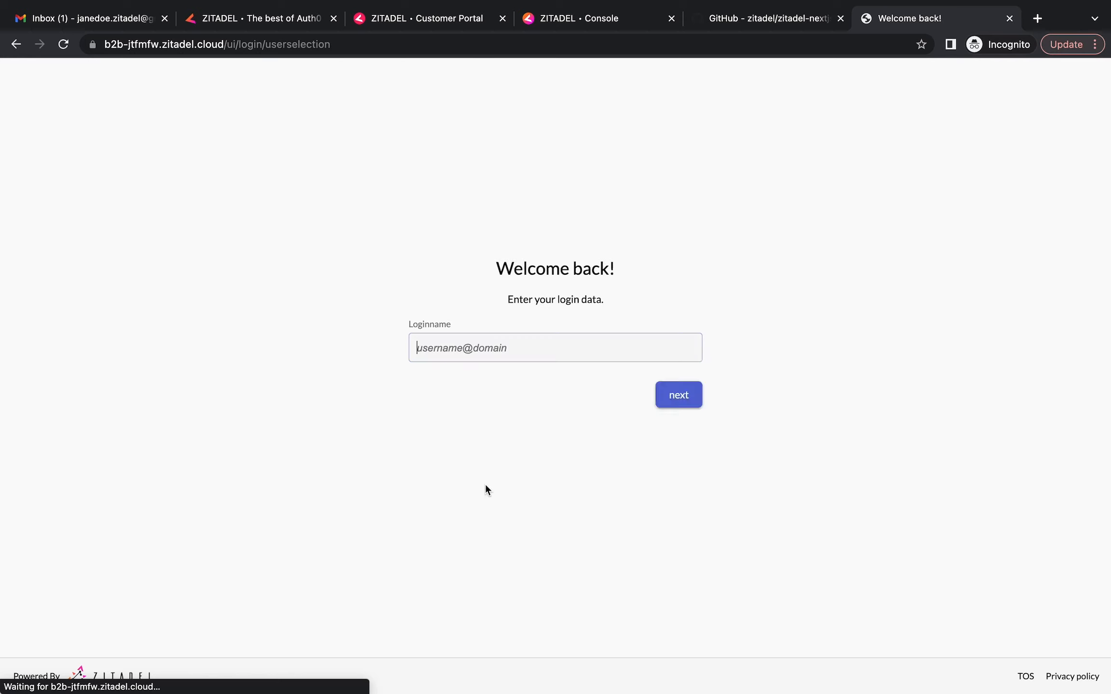
{"action": "type", "text": "eric"}
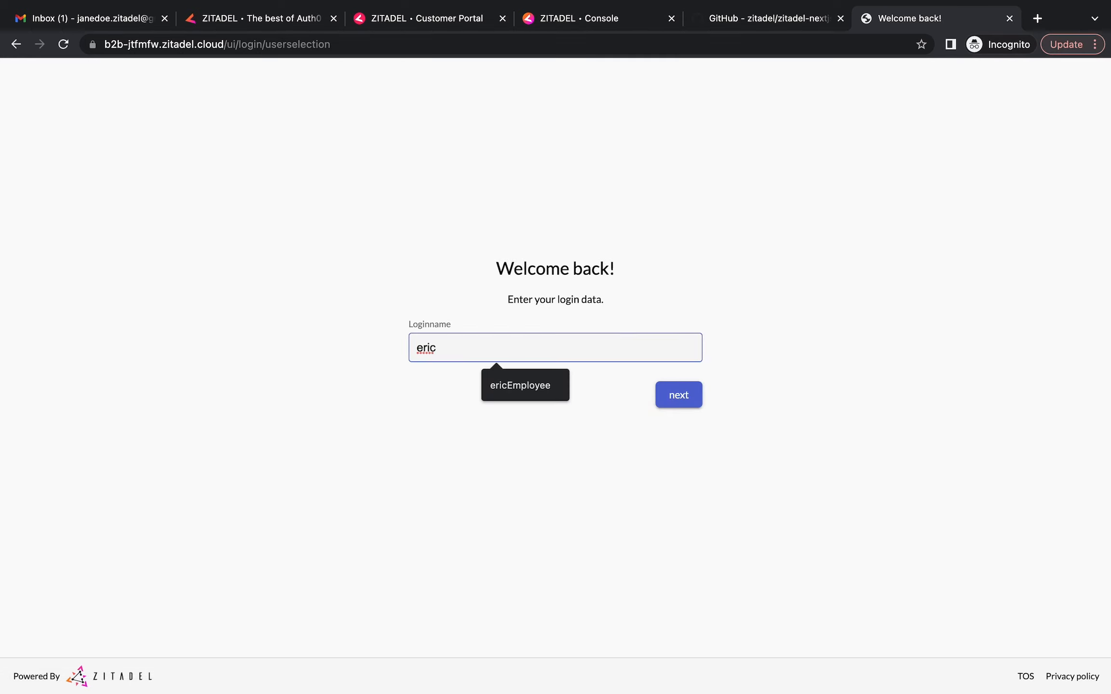
{"action": "type", "text": "_employee"}
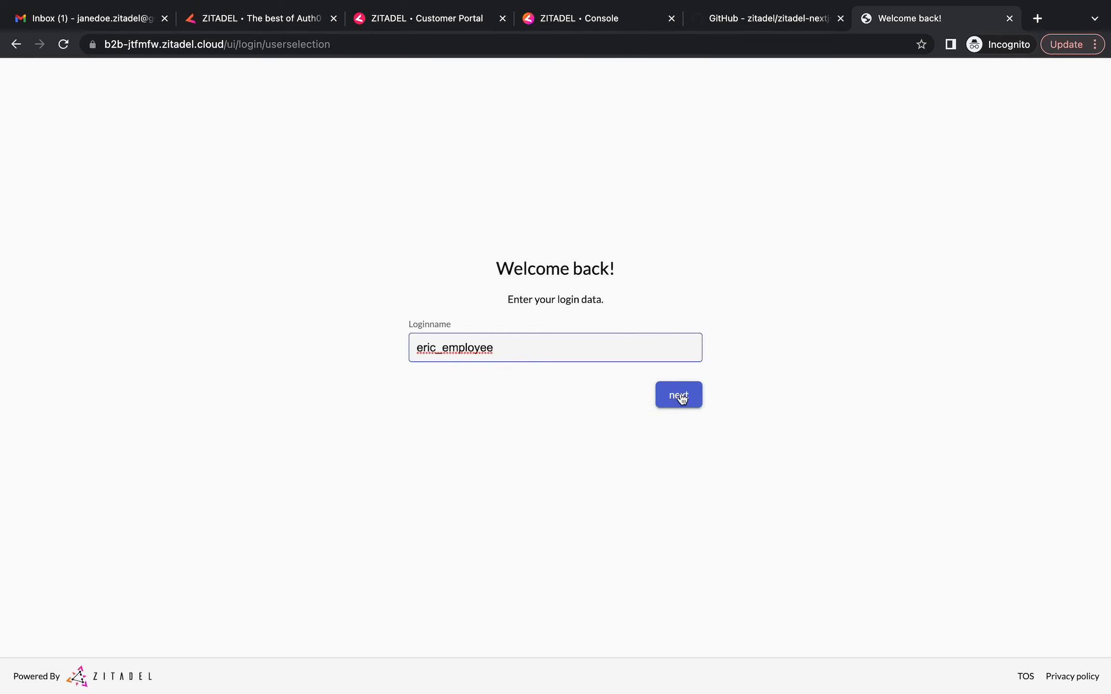
{"action": "left_click", "coordinate": [680, 396]}
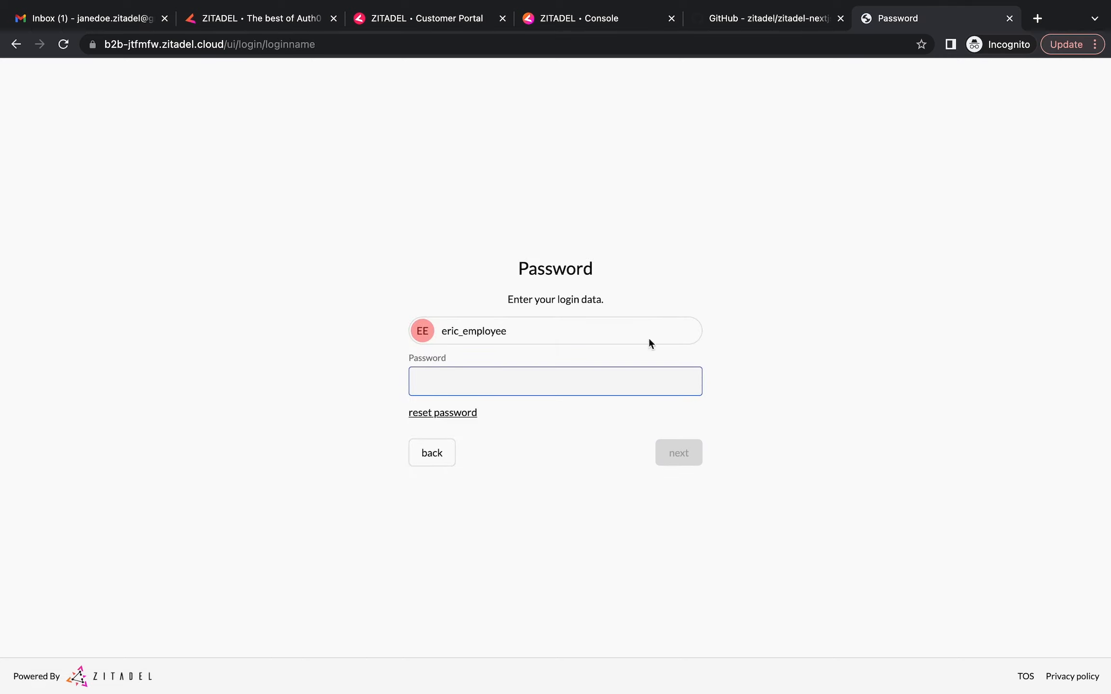
{"action": "type", "text": "•••••••••••••"}
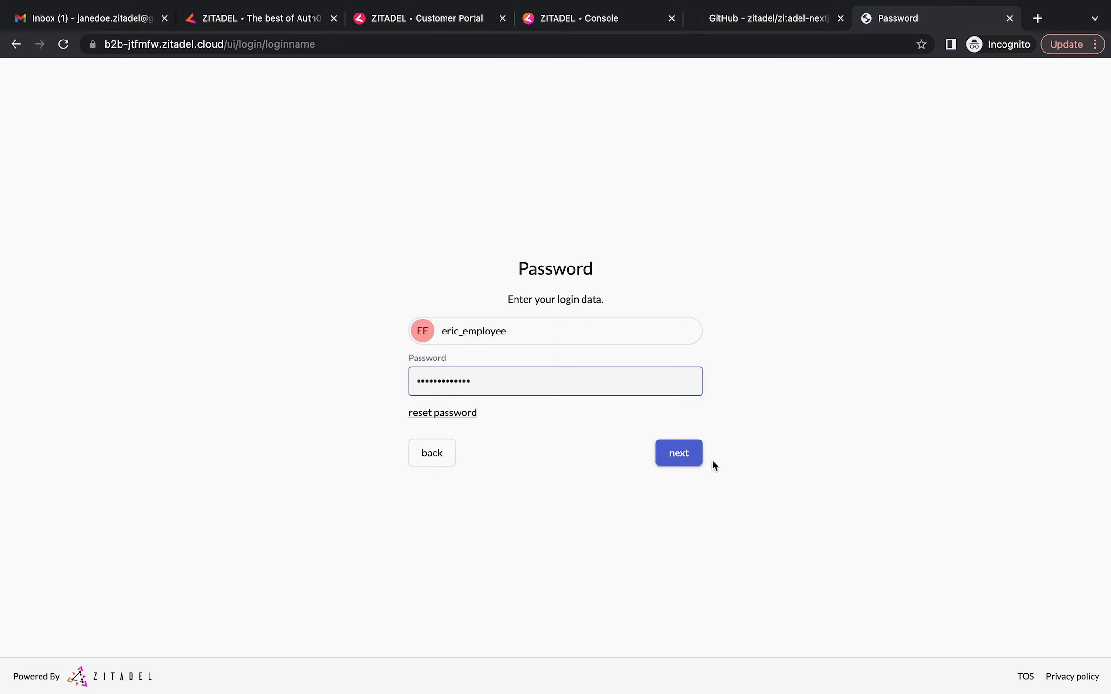
{"action": "left_click", "coordinate": [680, 457]}
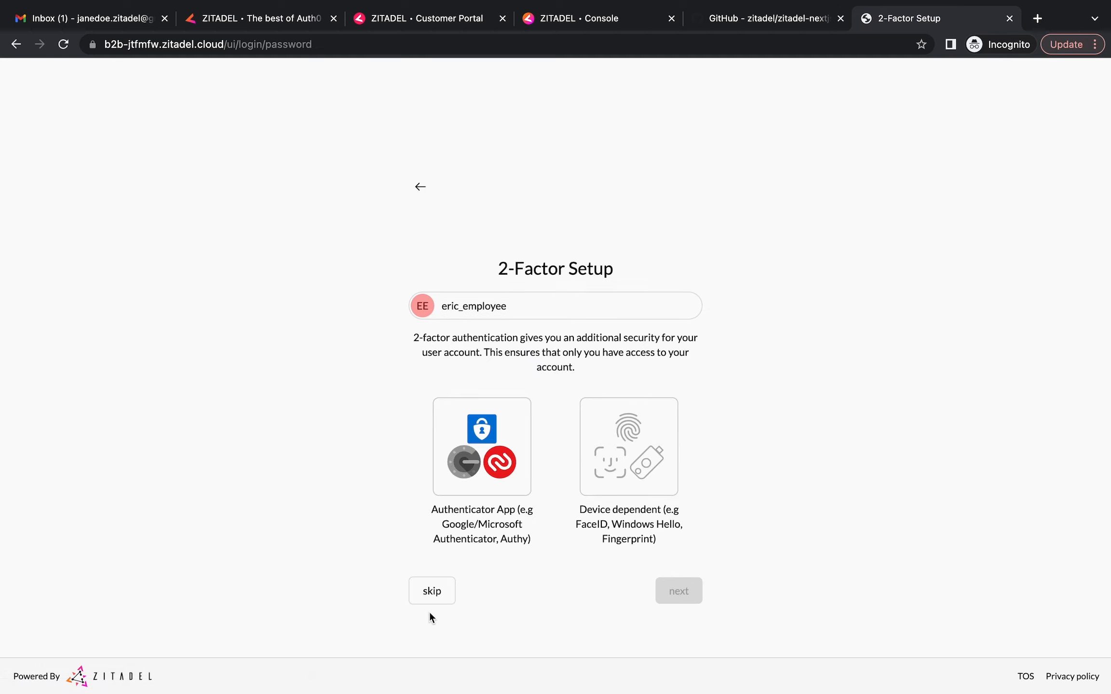
Skip 2-factor setup, replace the employee's initial password with a new one, and continue into the app
{"action": "left_click", "coordinate": [432, 596]}
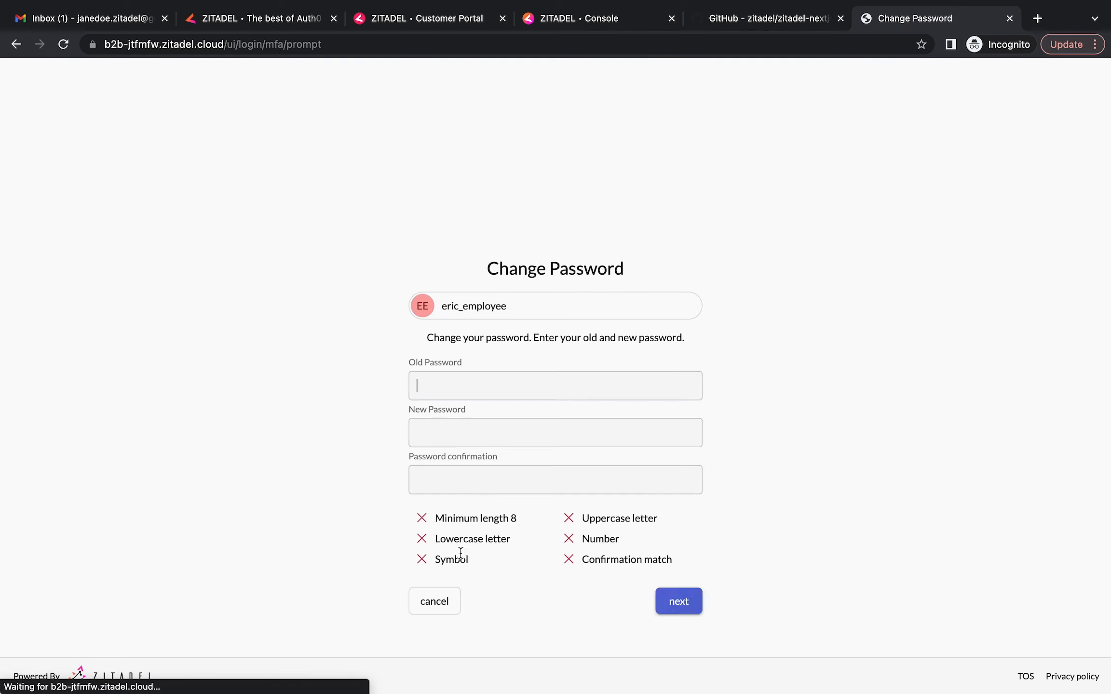
{"action": "type", "text": "•••••••••••••"}
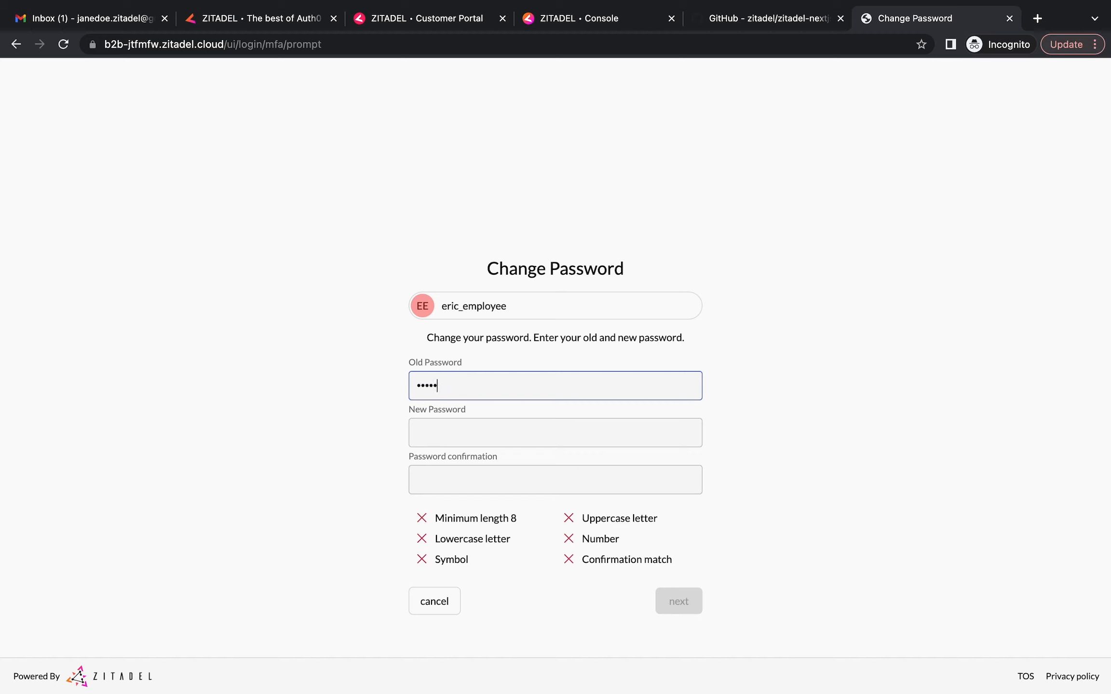
{"action": "left_click", "coordinate": [439, 432]}
{"action": "type", "text": "•••••••••••••"}
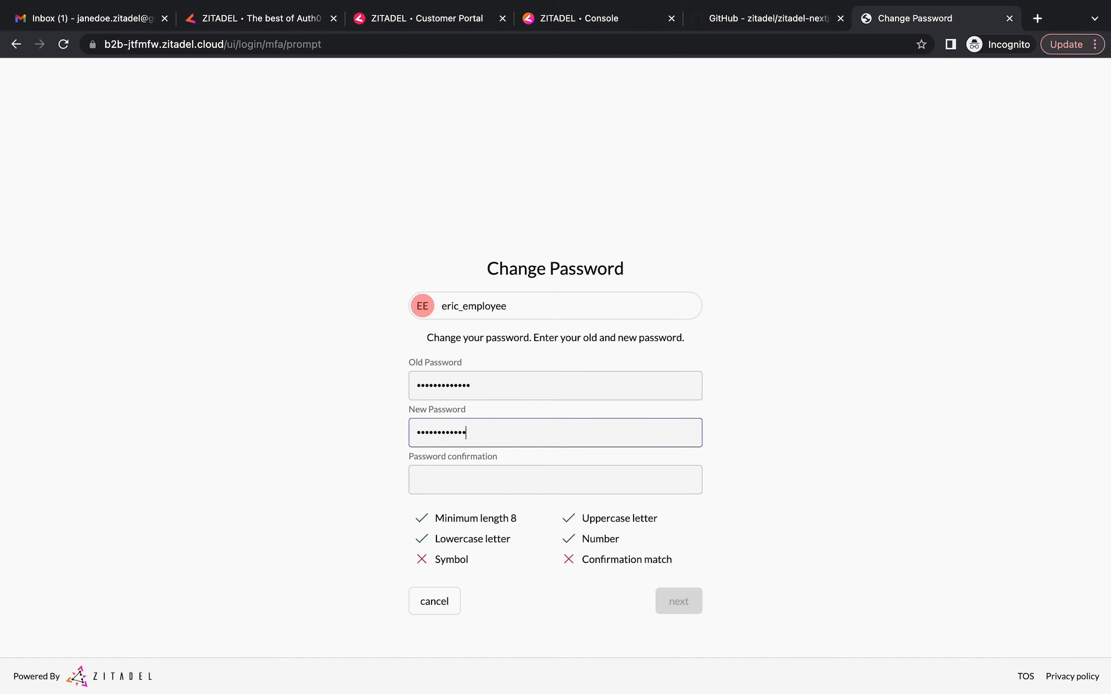
{"action": "left_click", "coordinate": [429, 478]}
{"action": "type", "text": "•••••••••••••"}
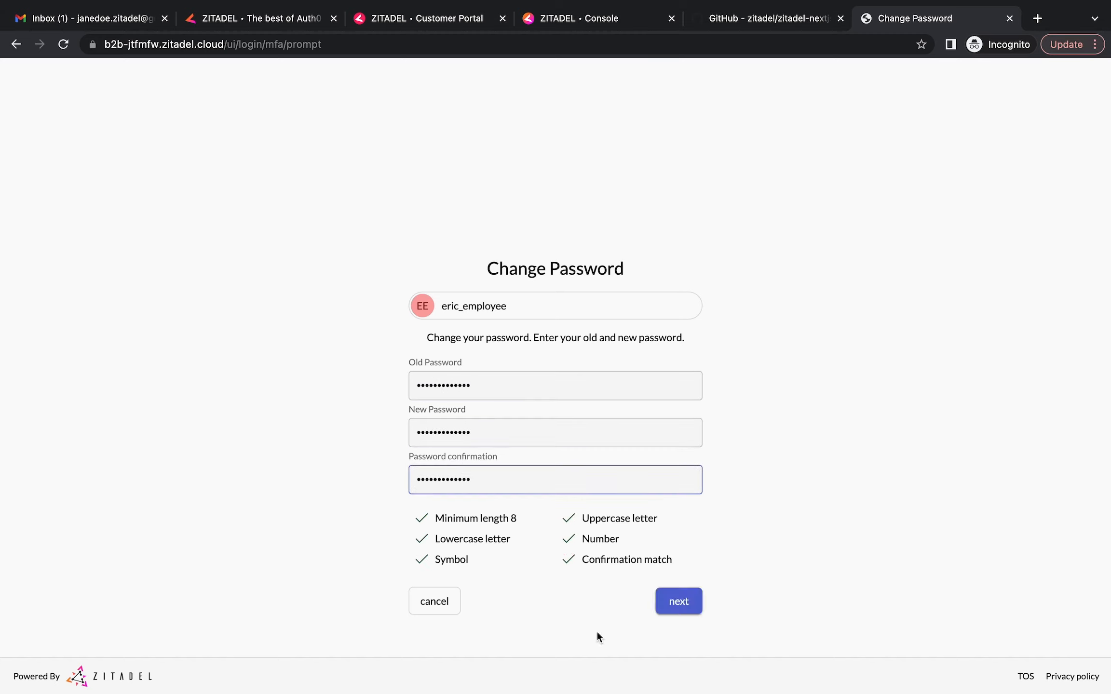
{"action": "left_click", "coordinate": [681, 601]}
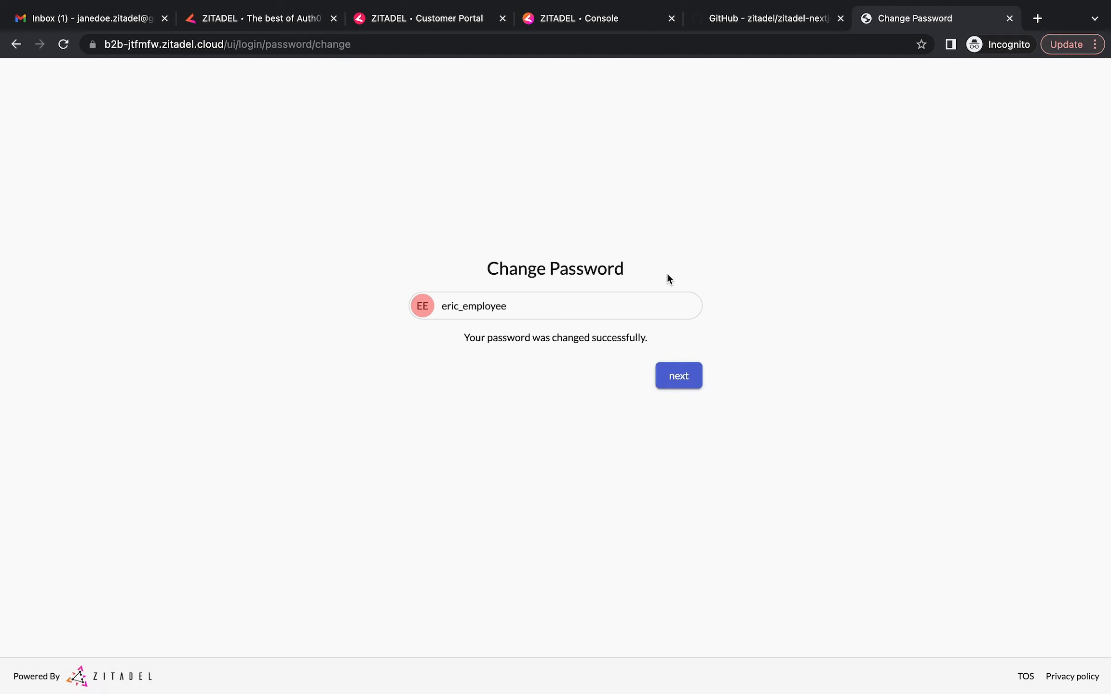
{"action": "left_click", "coordinate": [674, 385]}
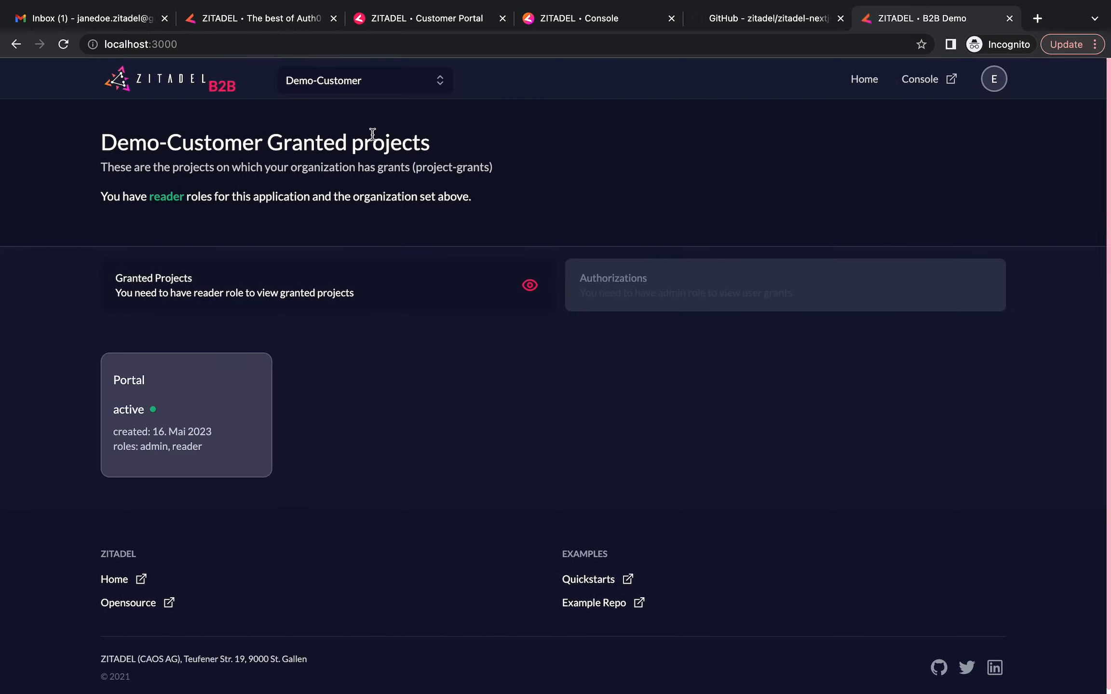
Check the Demo-Customer organization picker as the reader-only employee, with Portal listed as a granted project
{"action": "left_click", "coordinate": [375, 90]}
{"action": "left_click", "coordinate": [505, 164]}
Switch back to the customer admin account and view its user grants, then the granted Portal project
{"action": "left_click", "coordinate": [995, 83]}
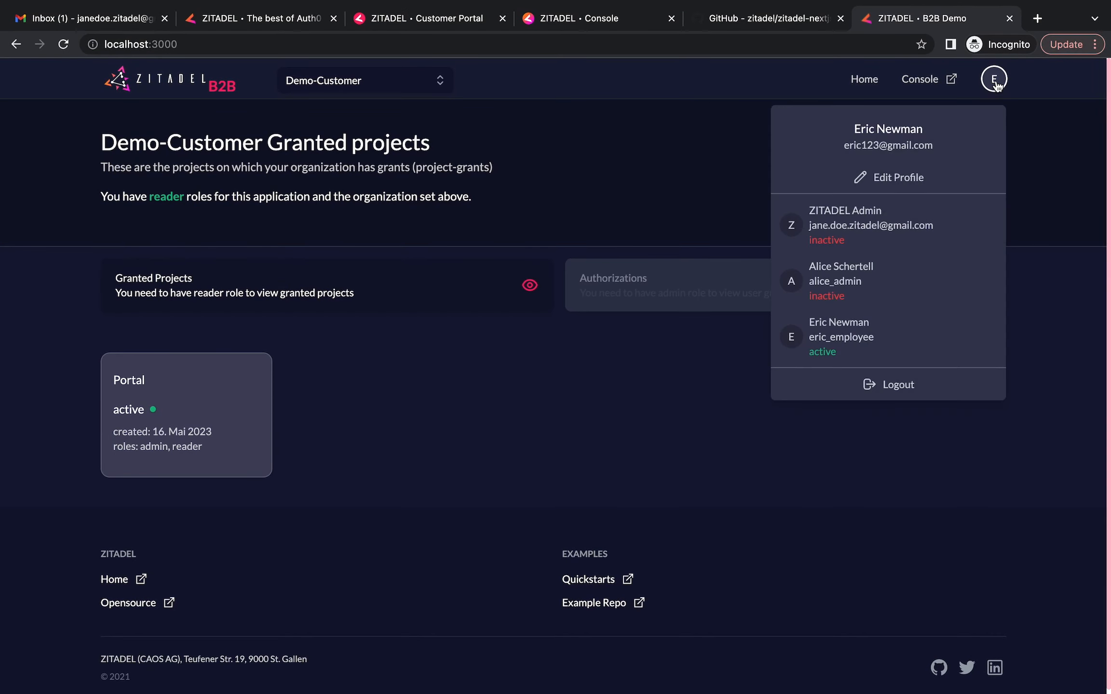
{"action": "left_click", "coordinate": [857, 292]}
{"action": "type", "text": "••••••••••"}
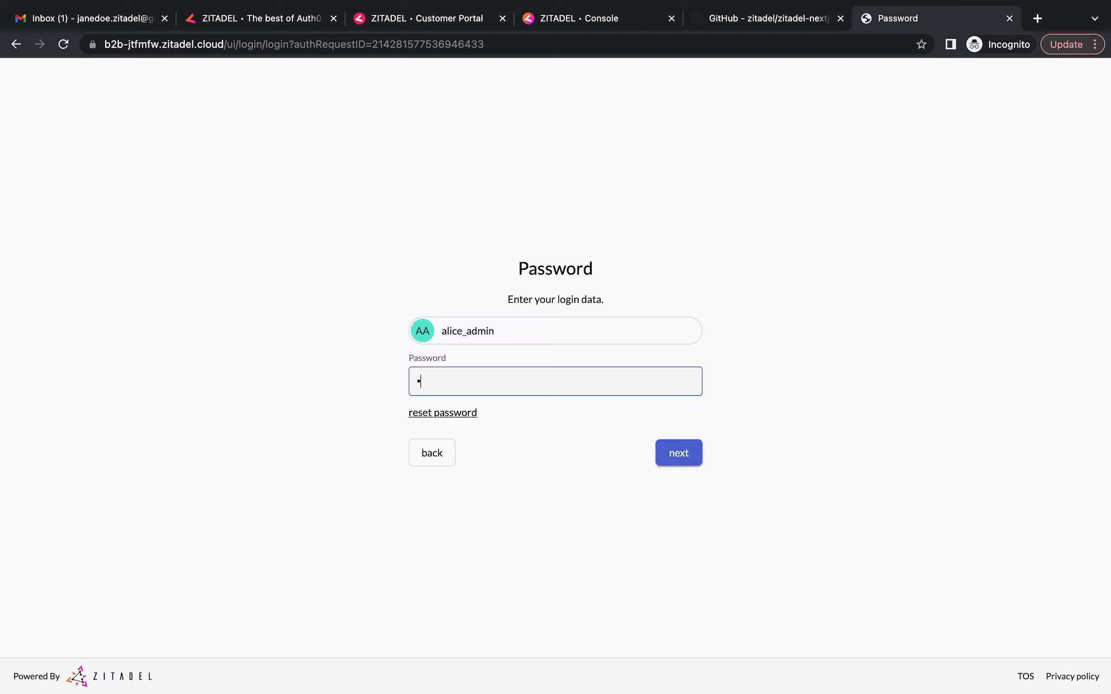
{"action": "type", "text": "•••"}
{"action": "left_click", "coordinate": [680, 455]}
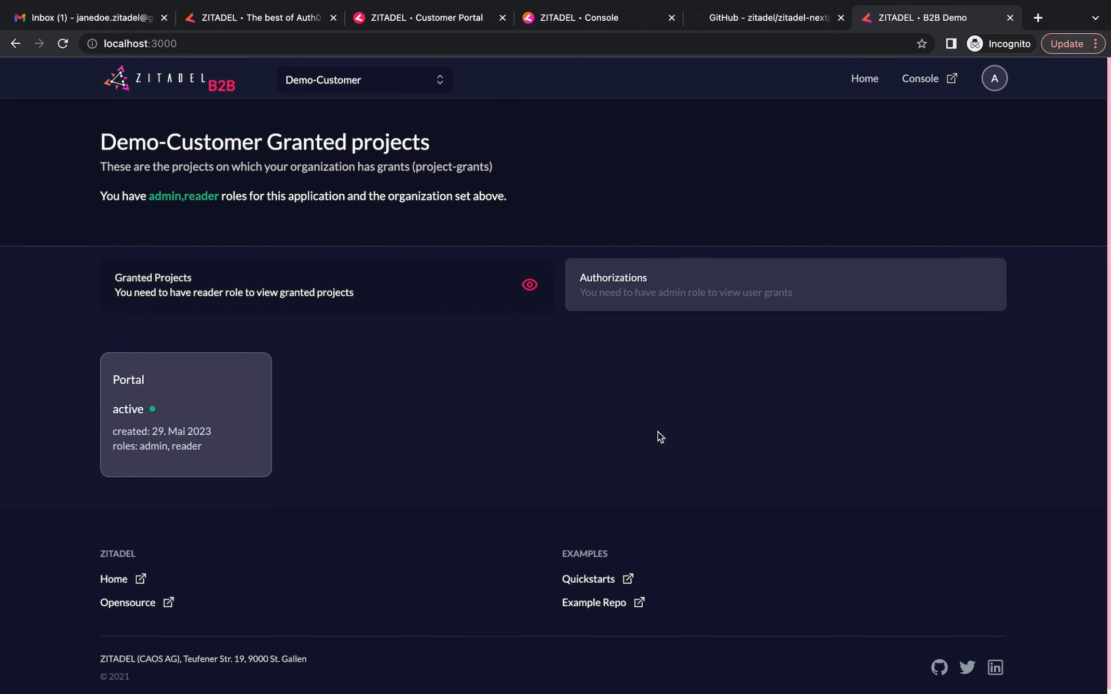
{"action": "left_click", "coordinate": [645, 291]}
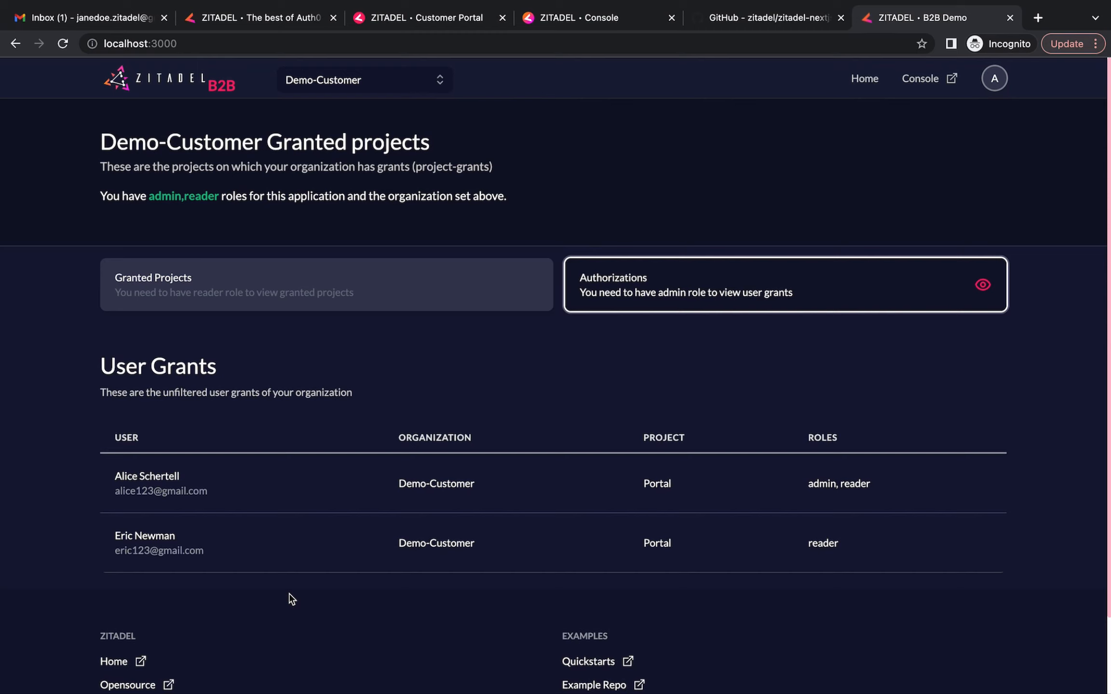
{"action": "left_click", "coordinate": [229, 285]}
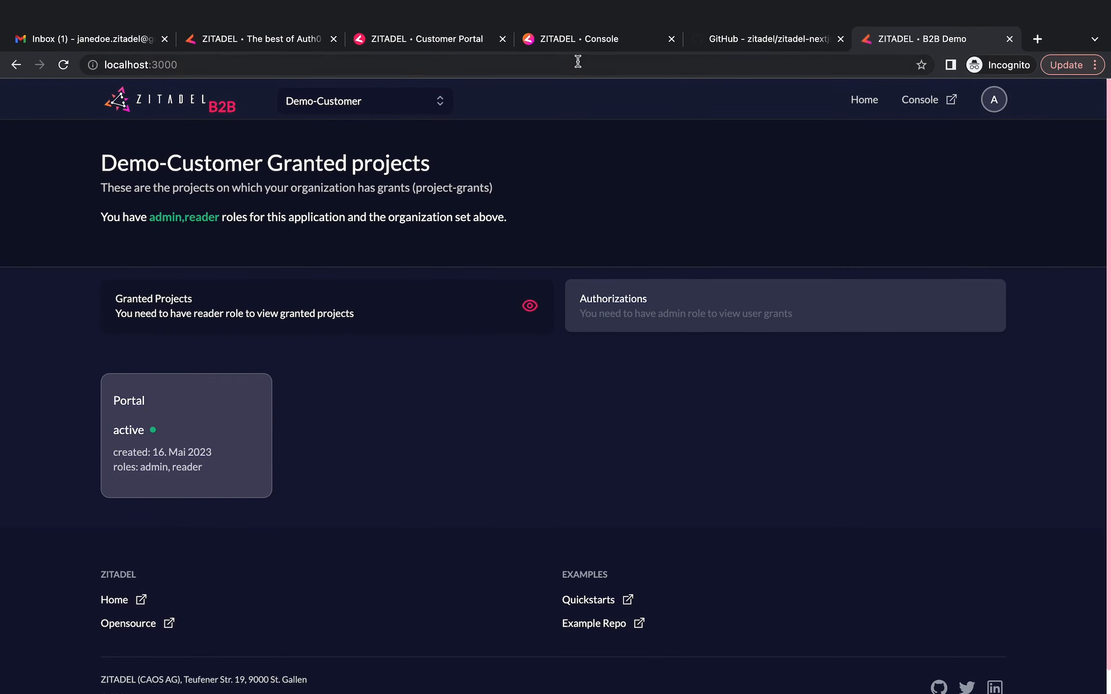
In the Console, copy the Demo-Customer organization's primary domain
{"action": "left_click", "coordinate": [562, 46]}
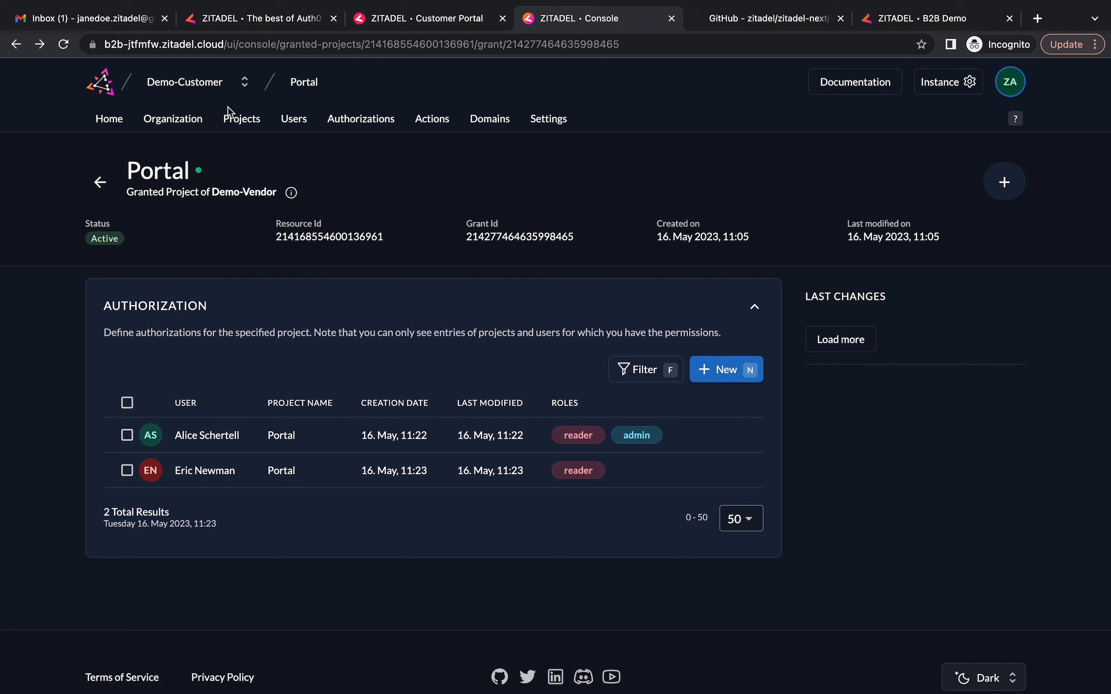
{"action": "left_click", "coordinate": [245, 82]}
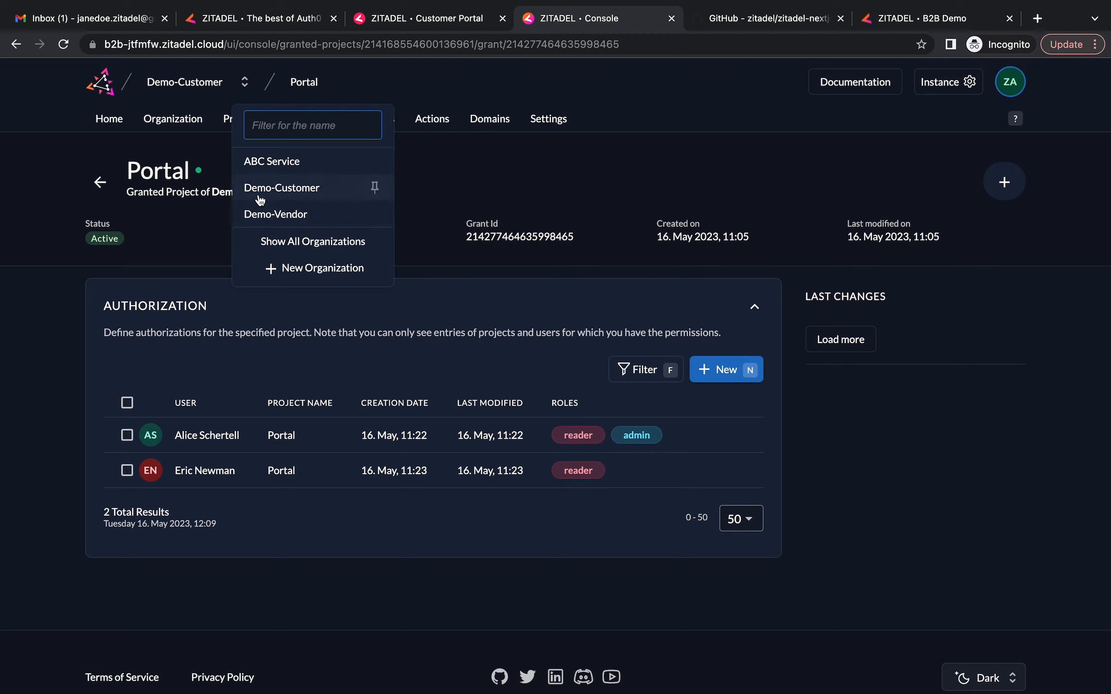
{"action": "left_click", "coordinate": [477, 177]}
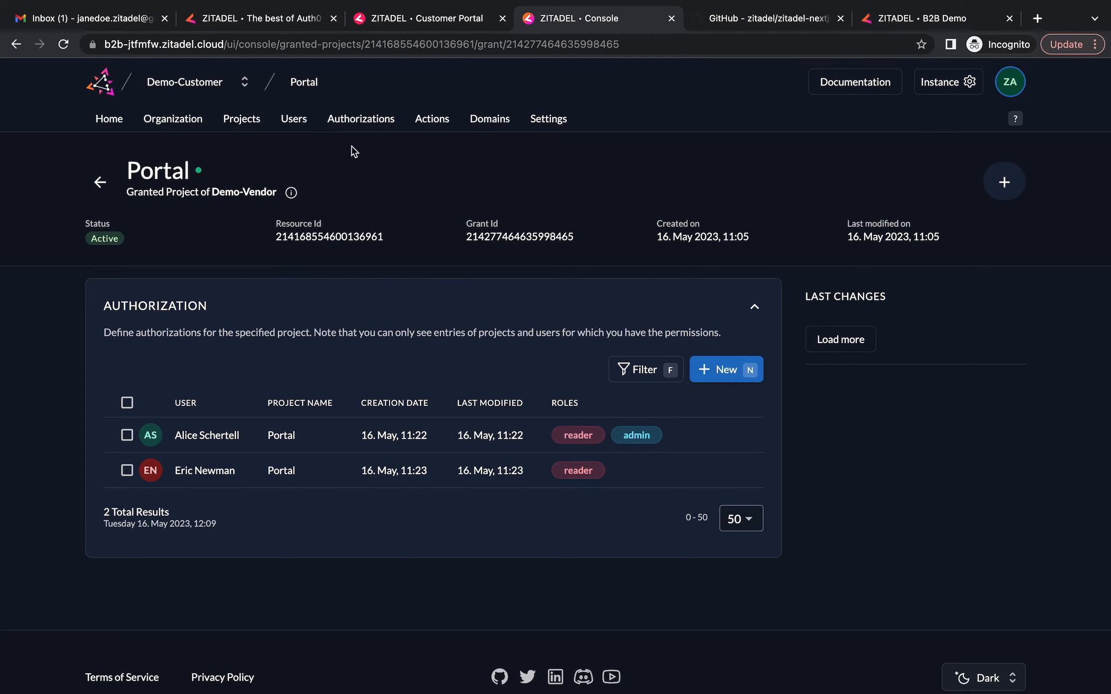
{"action": "left_click", "coordinate": [184, 121]}
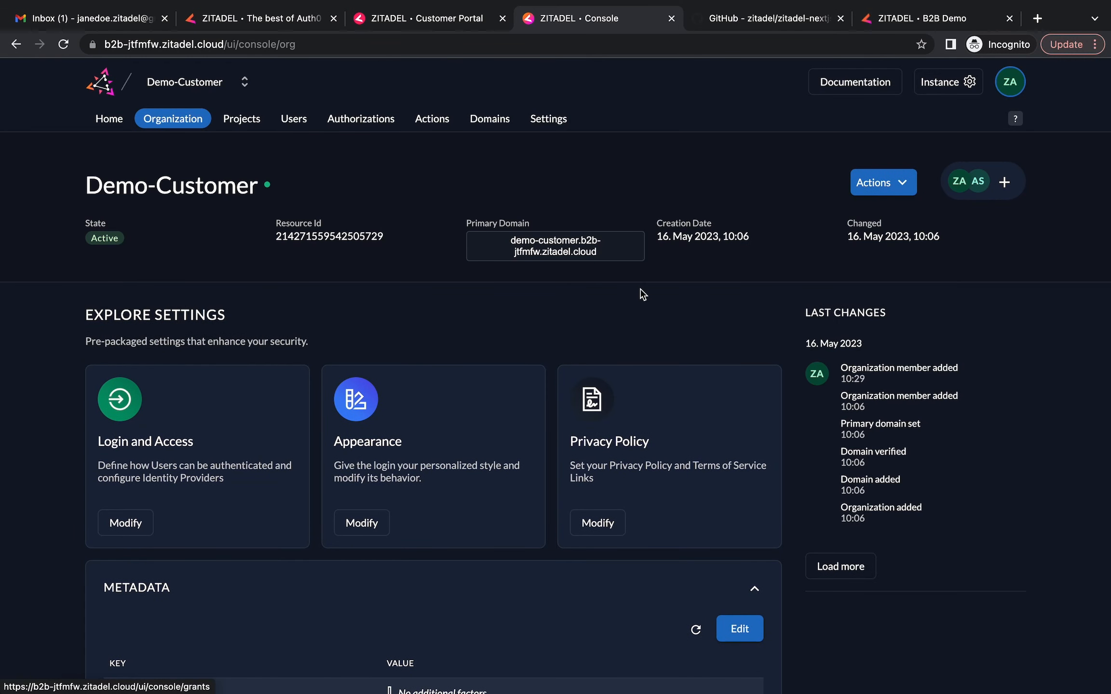
{"action": "left_click", "coordinate": [561, 256]}
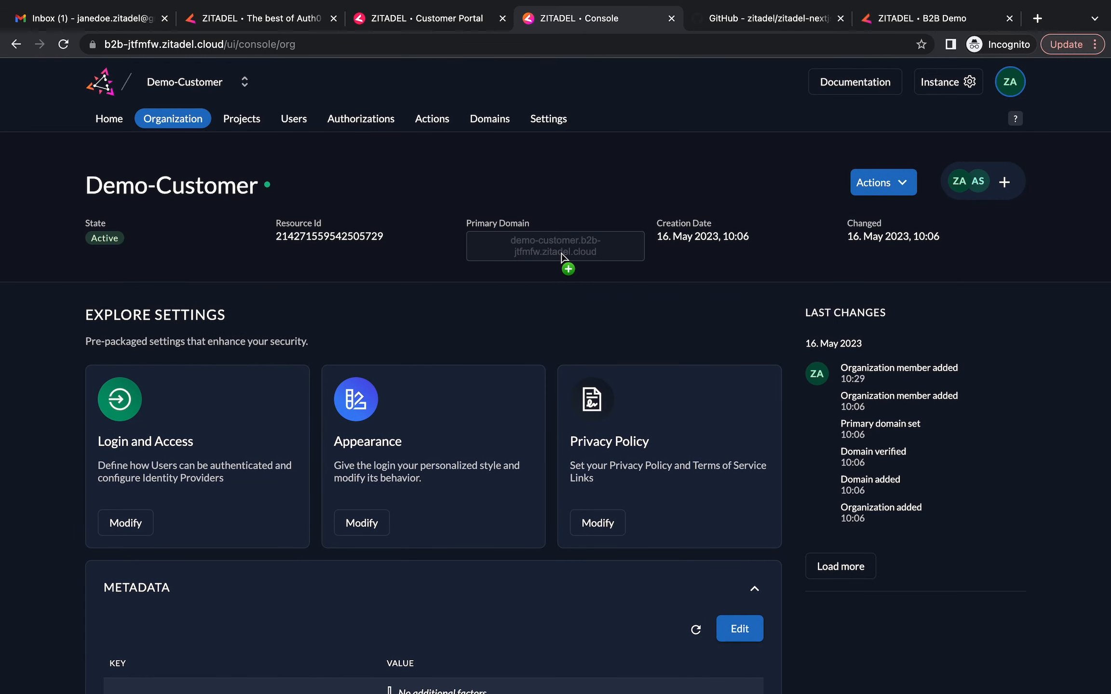
Switch to the Demo-Vendor organization and list its projects
{"action": "left_click", "coordinate": [244, 83]}
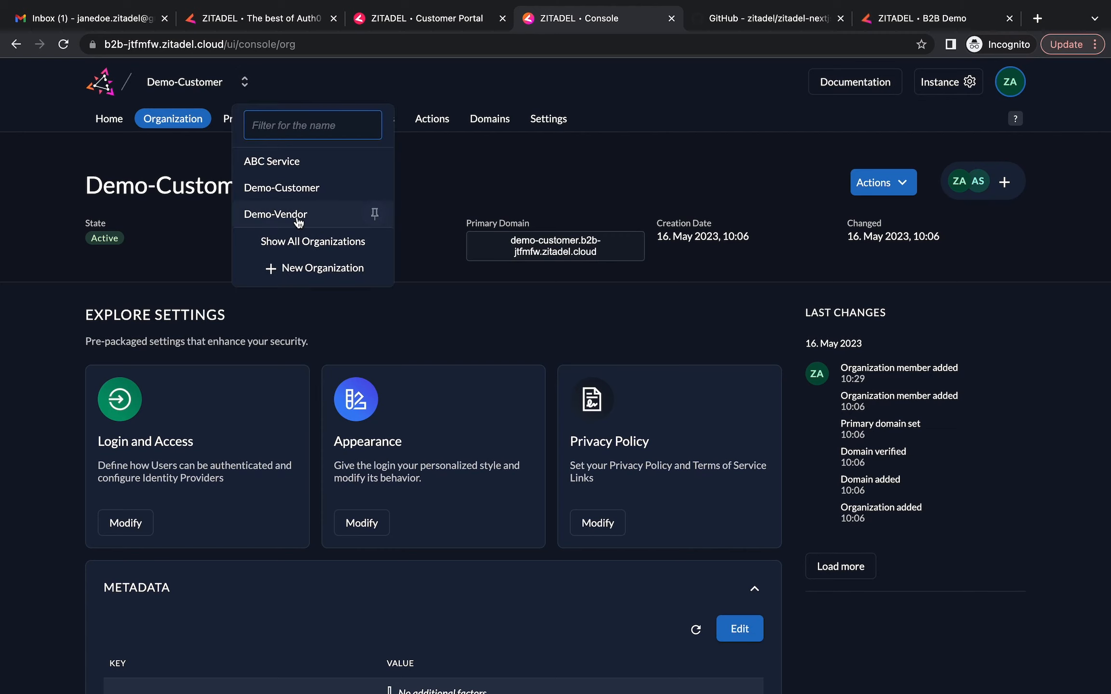
{"action": "left_click", "coordinate": [297, 215]}
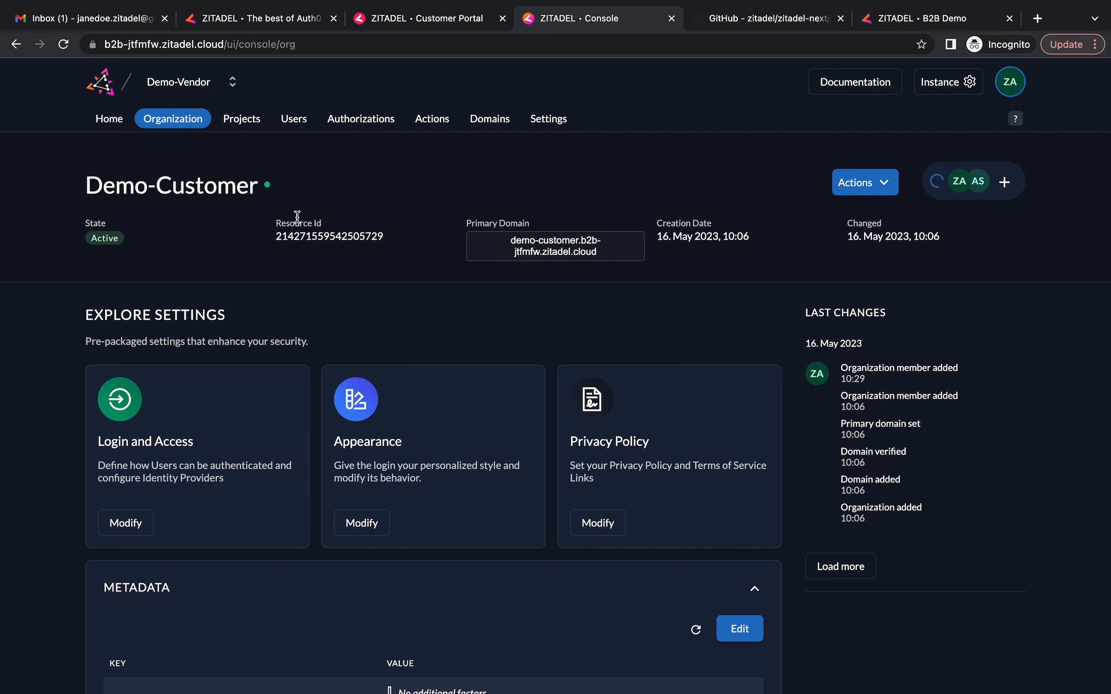
{"action": "left_click", "coordinate": [242, 126]}
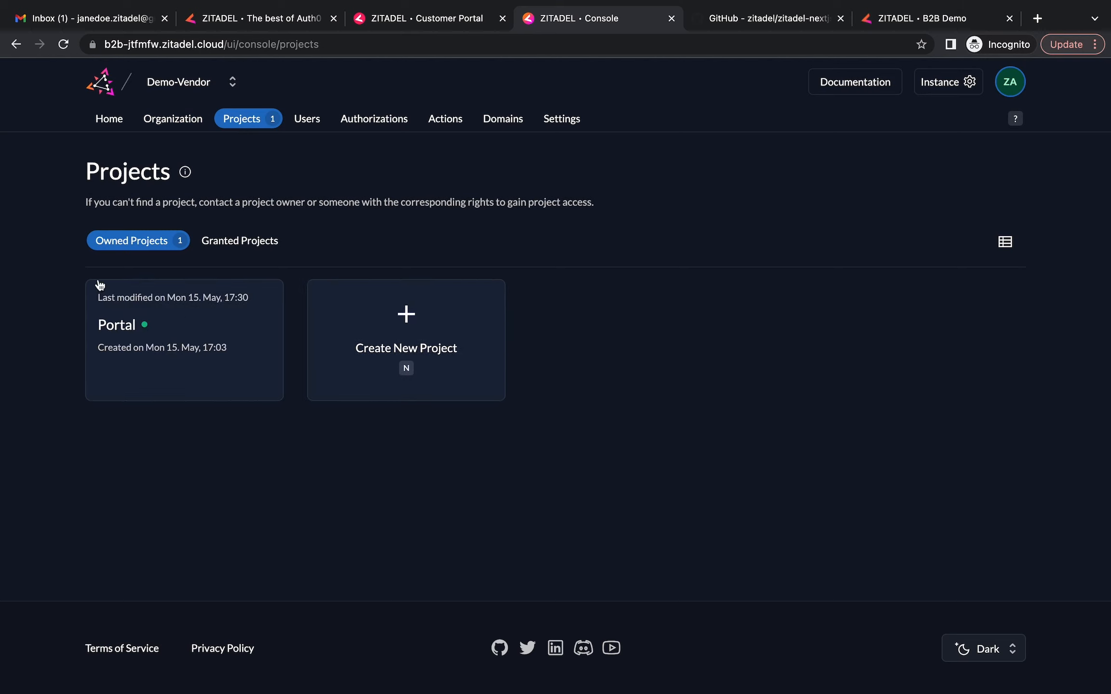
Create a Demo-Vendor project named 'Test Project' and bring up its Project Grants page
{"action": "left_click", "coordinate": [407, 330]}
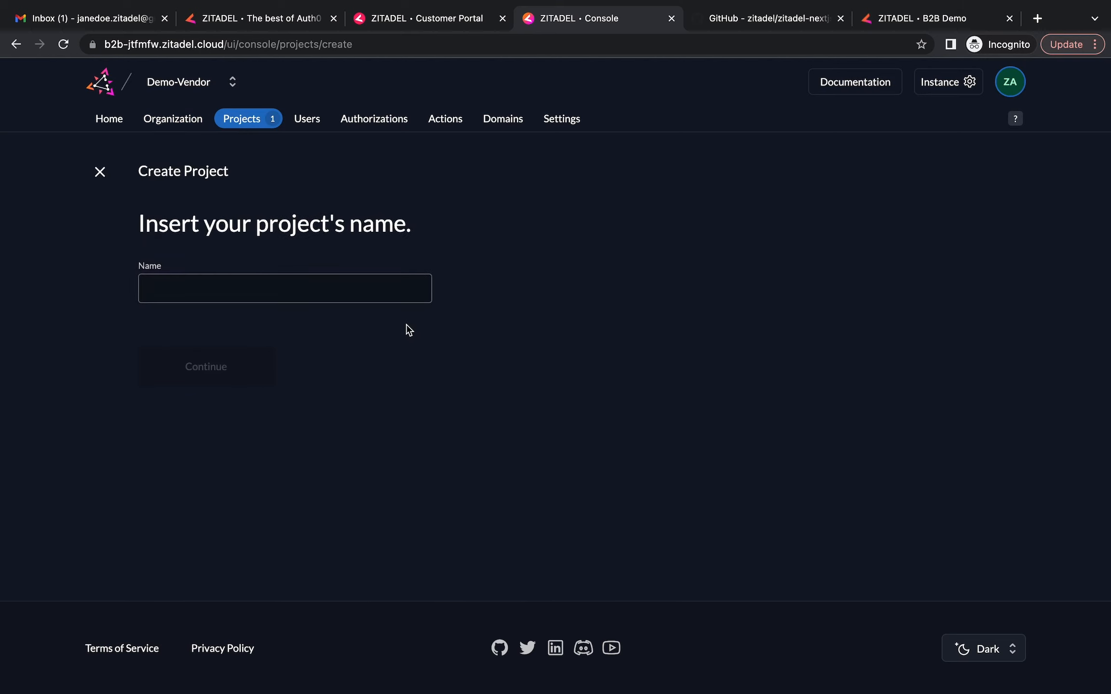
{"action": "left_click", "coordinate": [377, 290]}
{"action": "type", "text": "Test "}
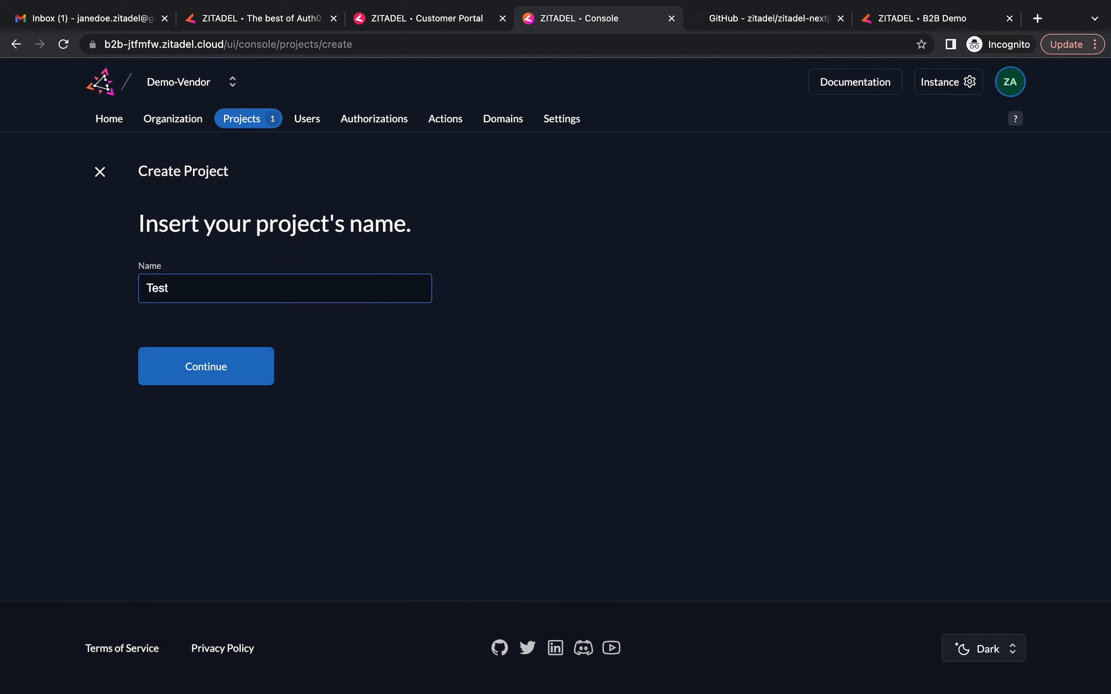
{"action": "type", "text": "Project"}
{"action": "left_click", "coordinate": [219, 388]}
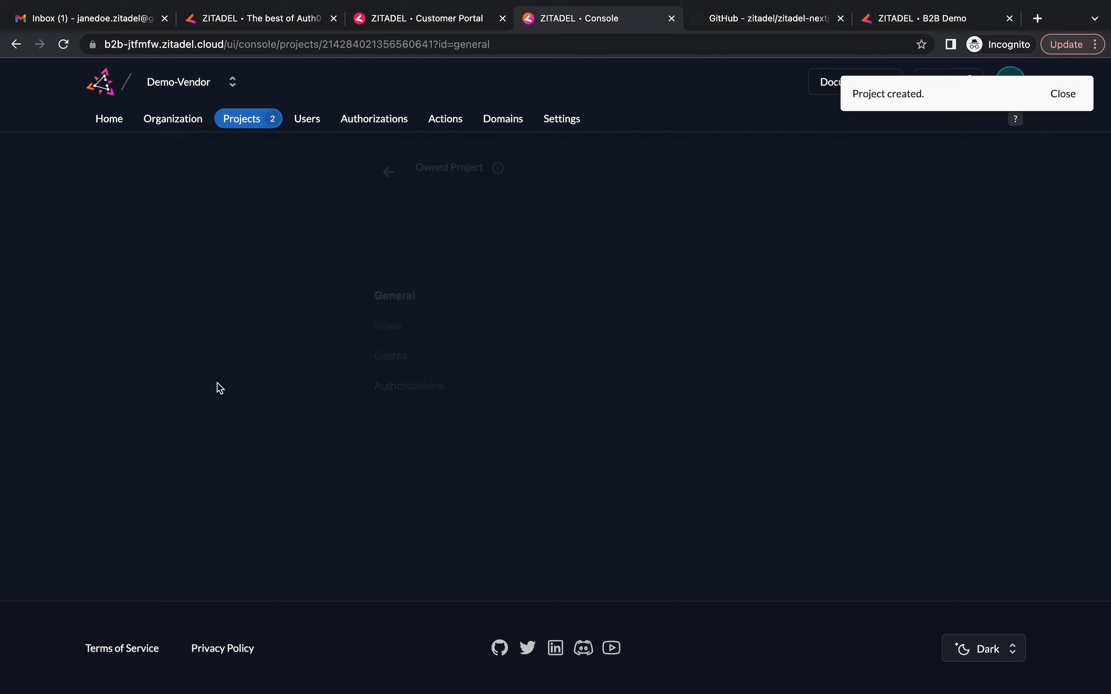
{"action": "scroll", "coordinate": [145, 509], "scroll_direction": "down", "scroll_amount": 1}
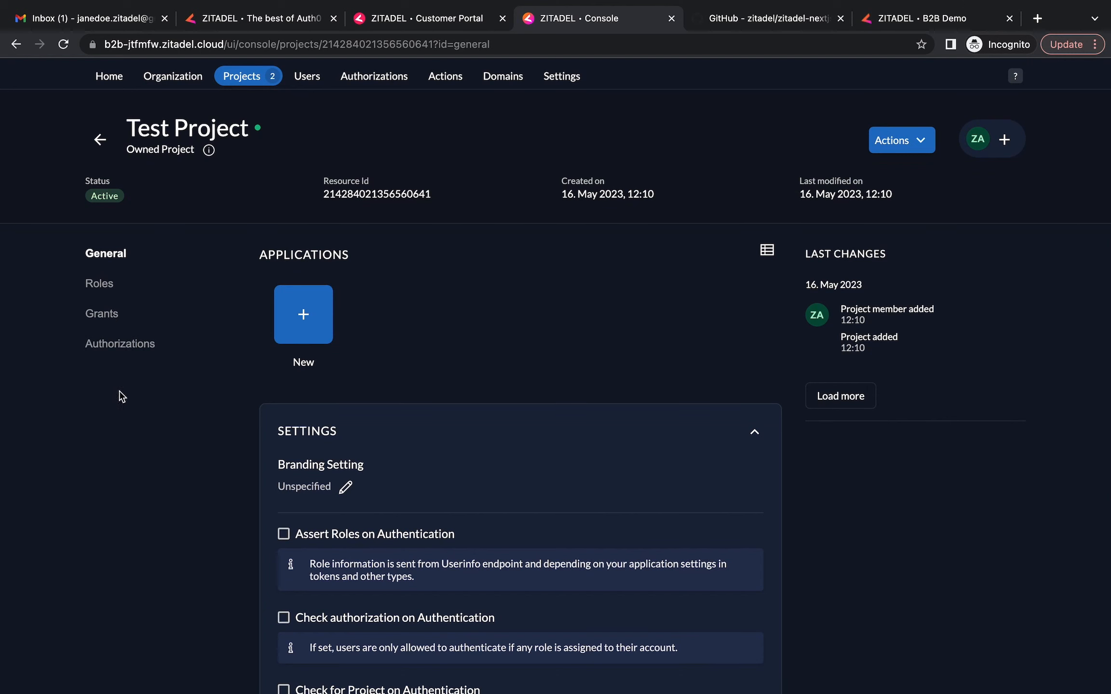
{"action": "scroll", "coordinate": [251, 302], "scroll_direction": "up", "scroll_amount": 1}
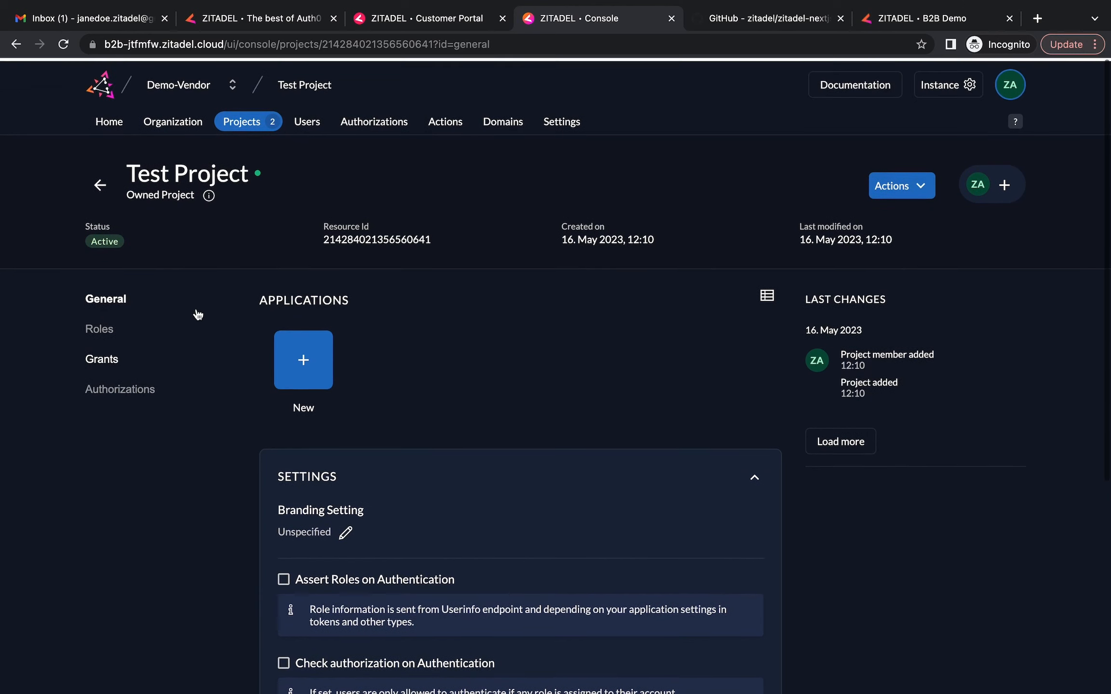
{"action": "left_click", "coordinate": [102, 357]}
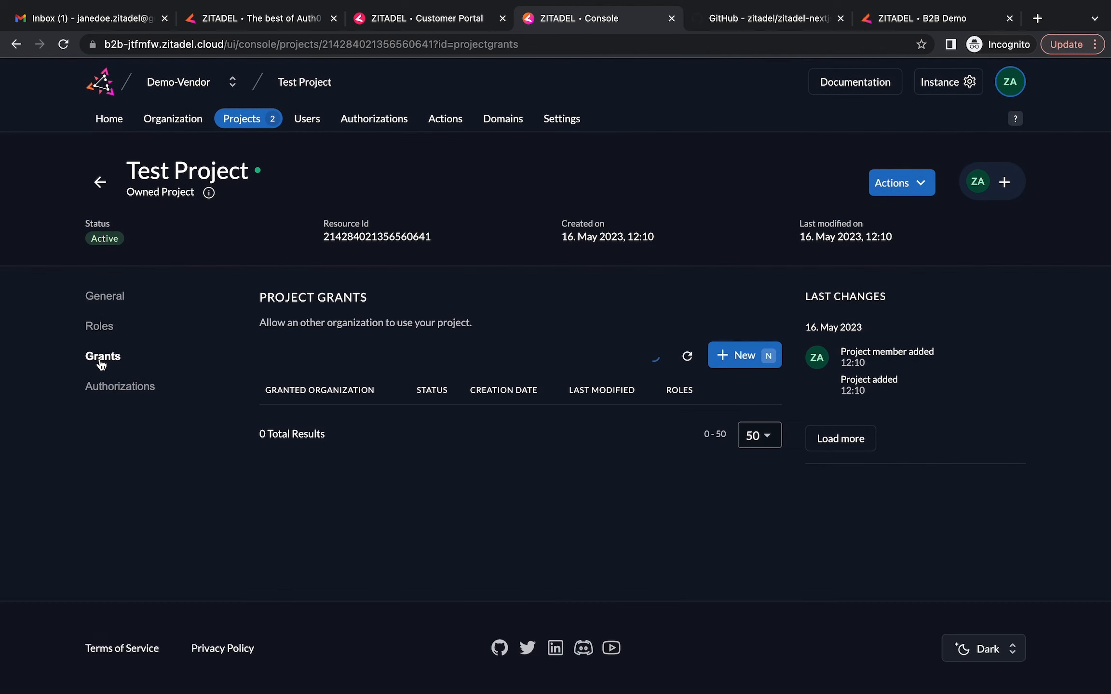
Grant Test Project without roles to Demo-Customer, found by its pasted domain, and open the organization list
{"action": "left_click", "coordinate": [743, 364]}
{"action": "left_click", "coordinate": [202, 302]}
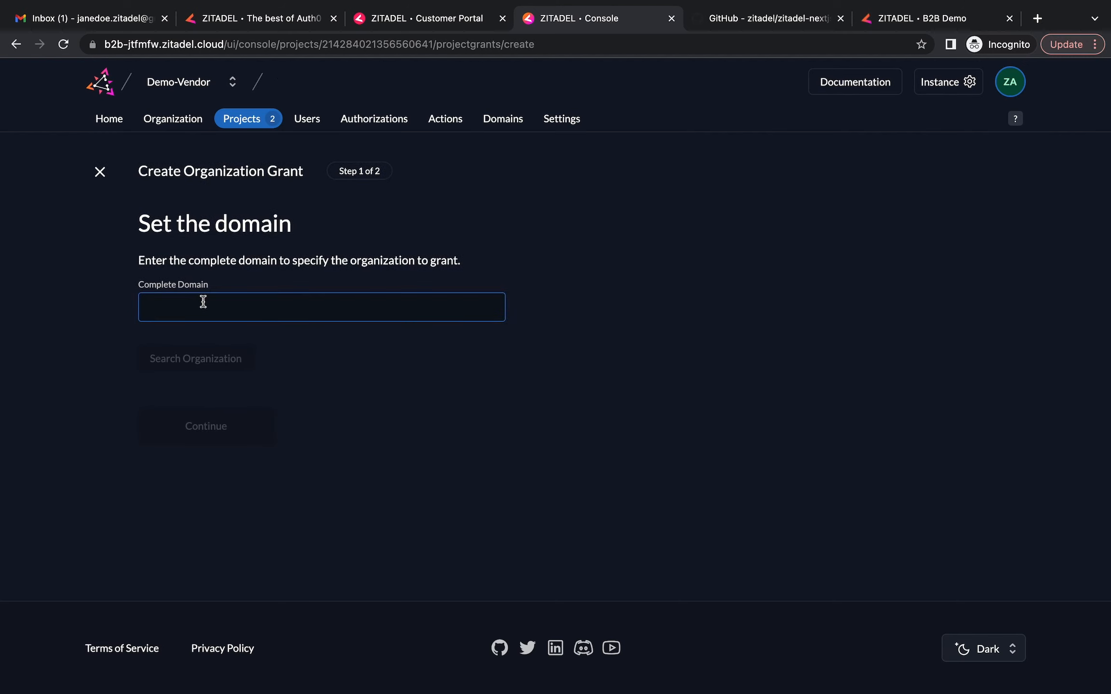
{"action": "type", "text": "demo-customer.b2b-jtfmfw.zitadel.cloud"}
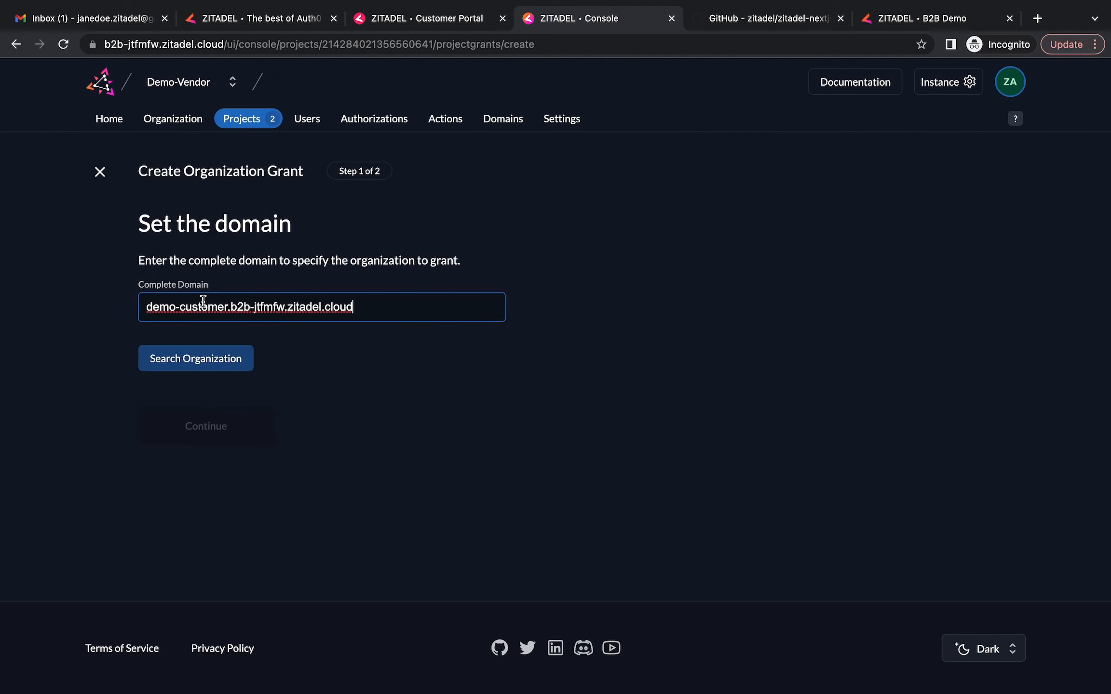
{"action": "left_click", "coordinate": [175, 367]}
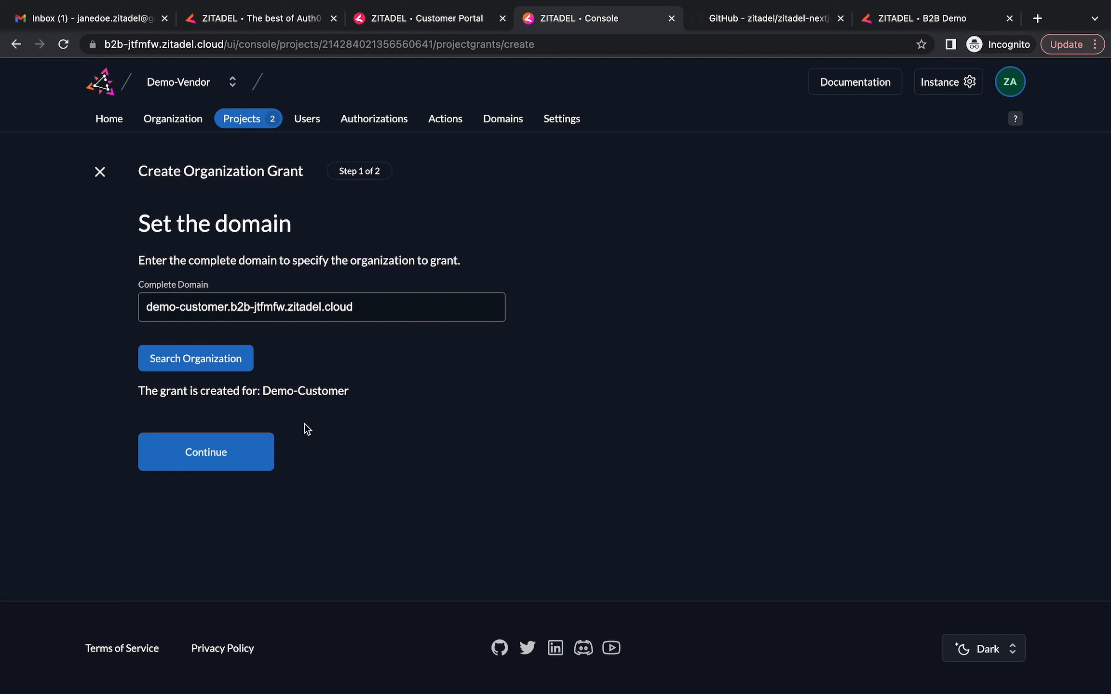
{"action": "left_click", "coordinate": [230, 456]}
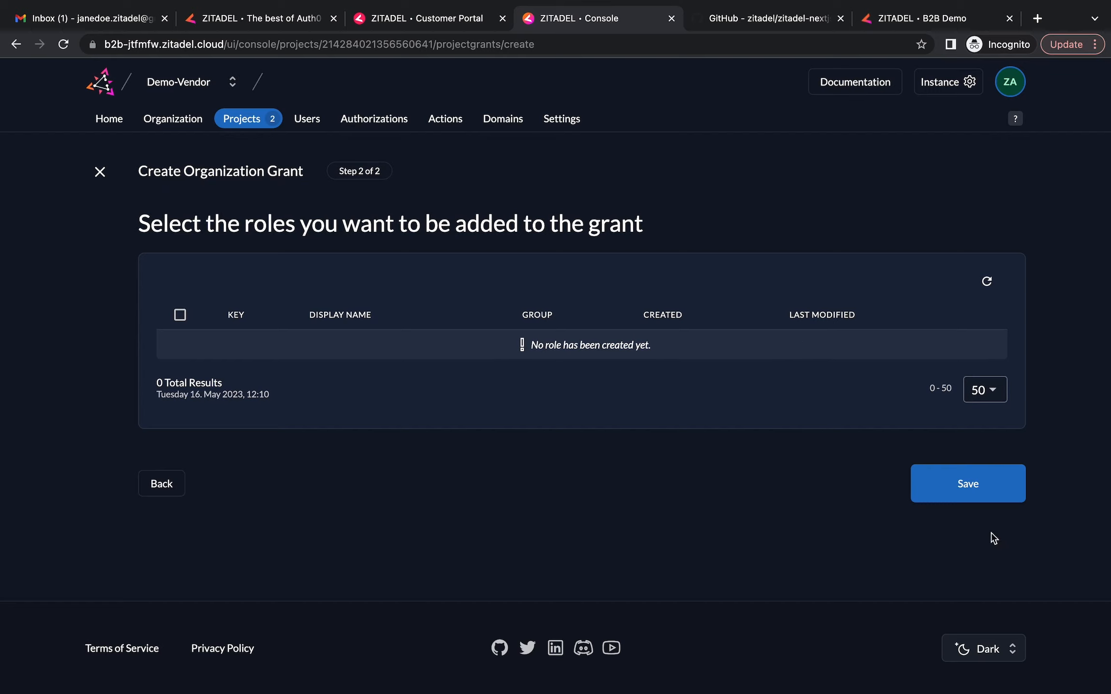
{"action": "left_click", "coordinate": [969, 492]}
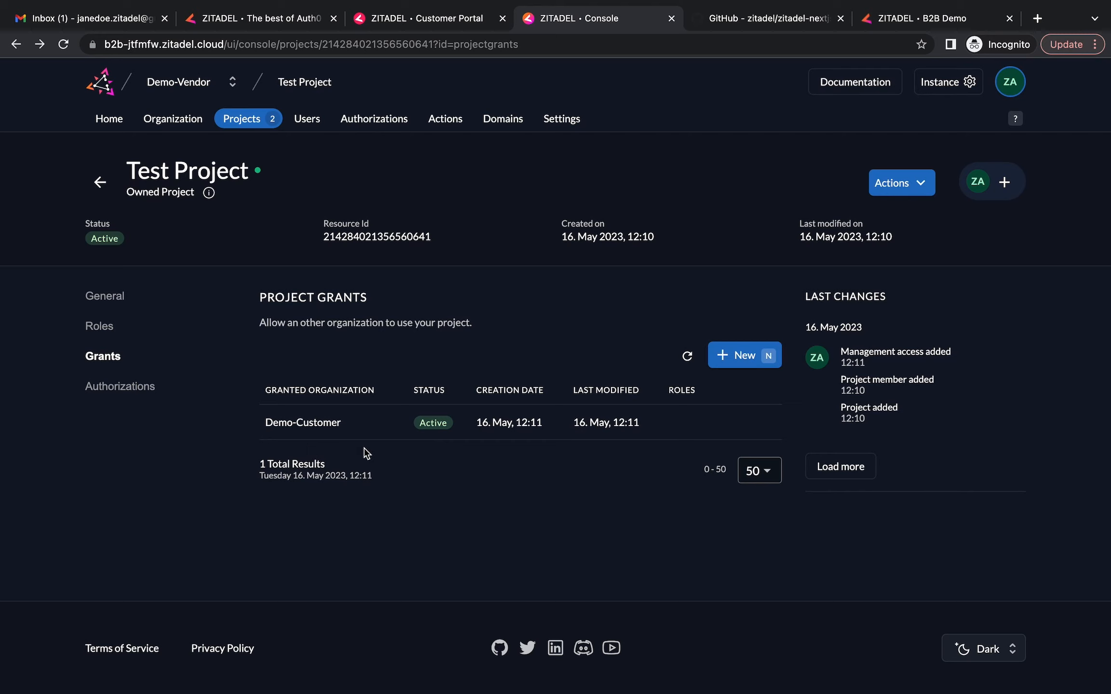
{"action": "left_click", "coordinate": [233, 81]}
Switch to Demo-Customer, check that Portal and Test Project are granted projects, then return to the B2B demo
{"action": "left_click", "coordinate": [281, 185]}
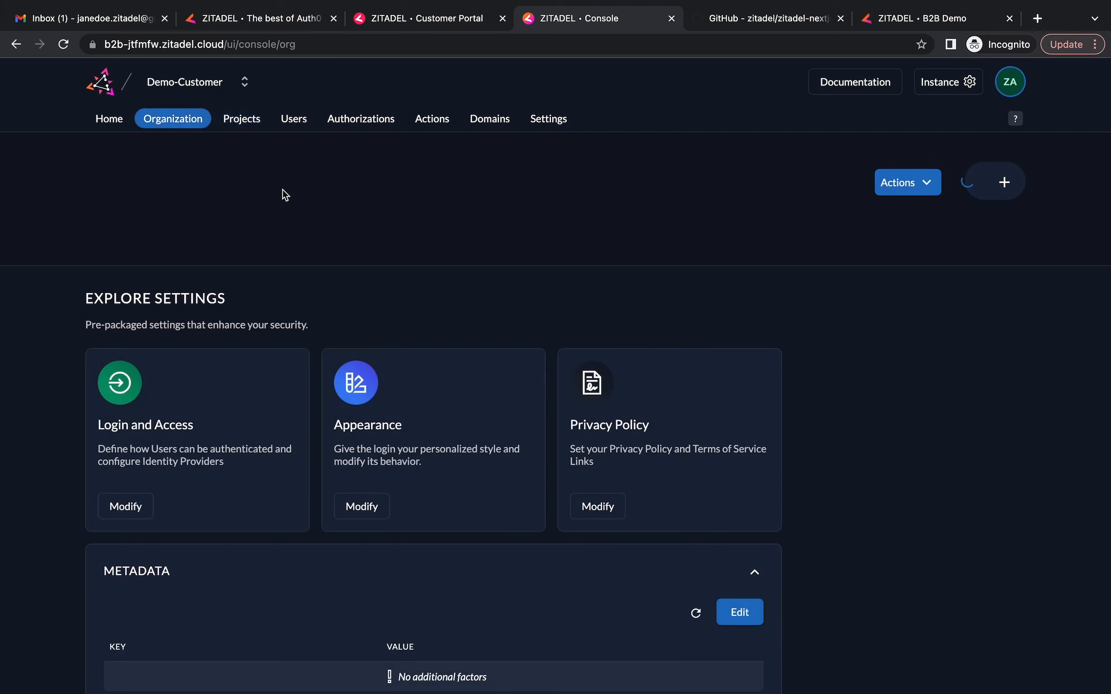
{"action": "left_click", "coordinate": [249, 127]}
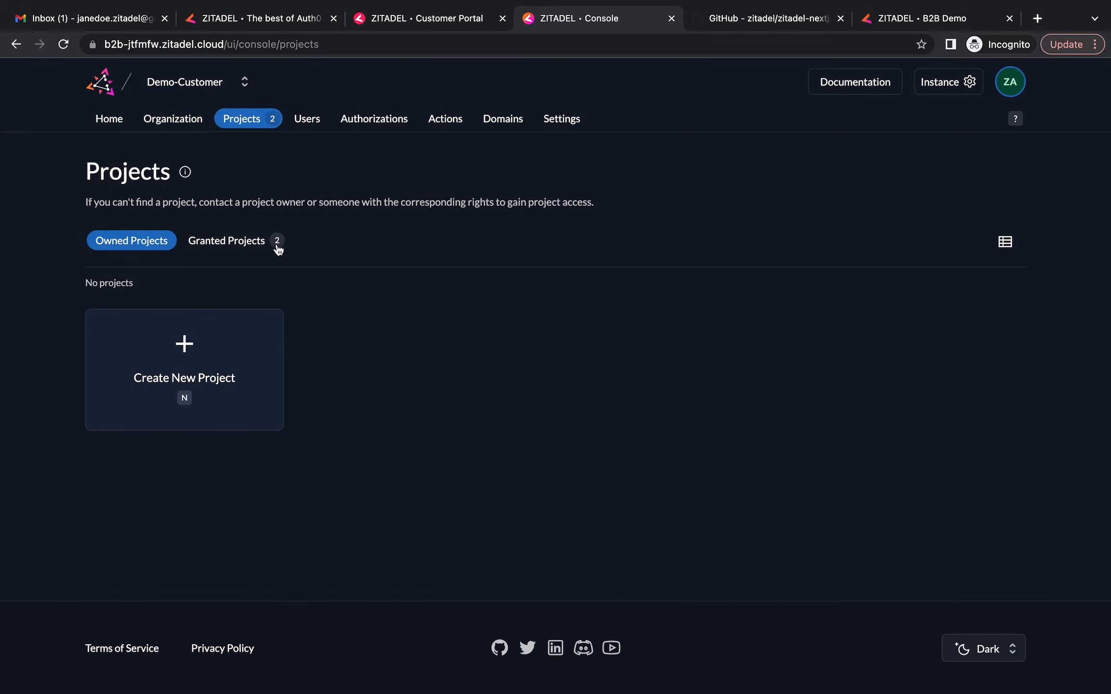
{"action": "left_click", "coordinate": [248, 242]}
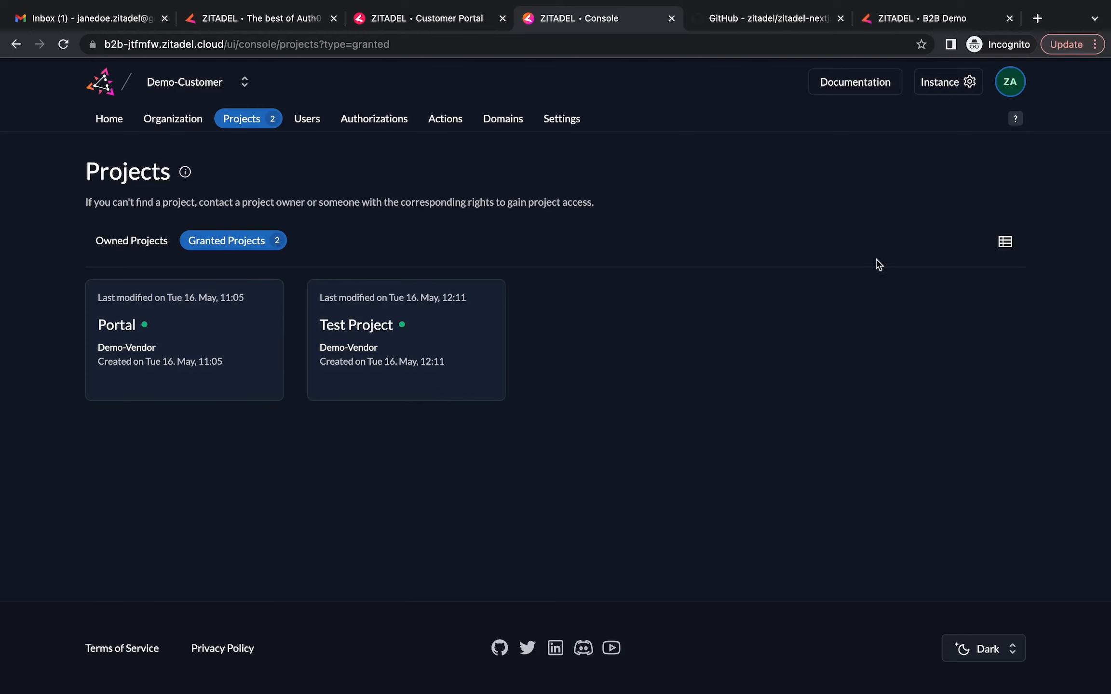
{"action": "left_click", "coordinate": [936, 24]}
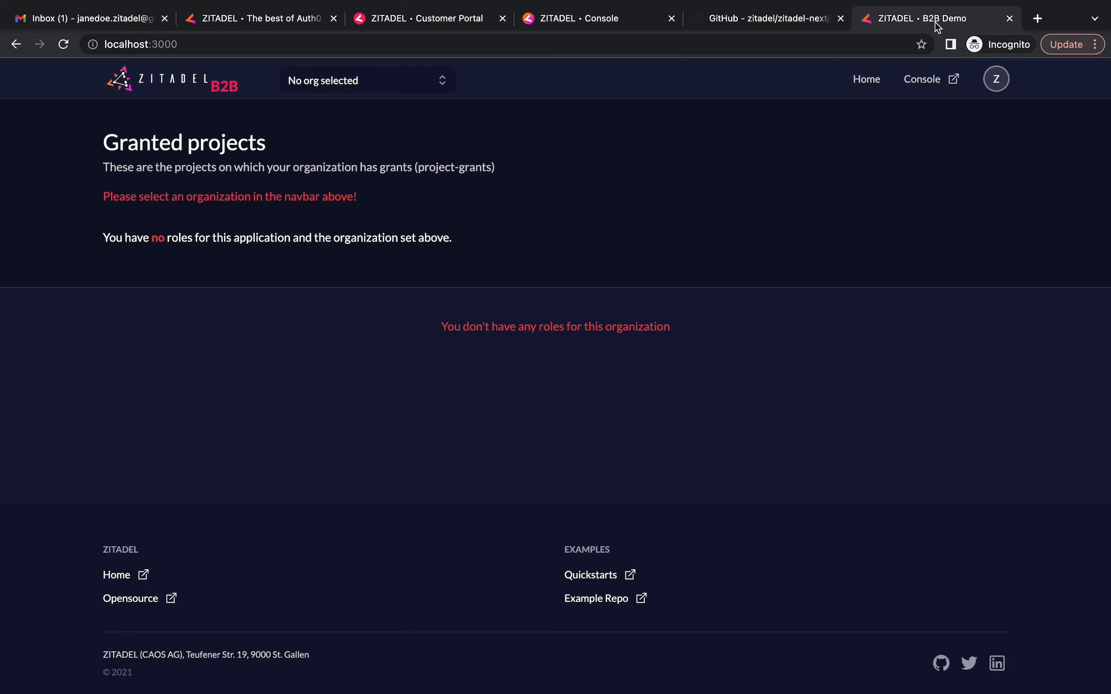
Switch the B2B Demo to the customer admin account to list Portal and Test Project
{"action": "left_click", "coordinate": [997, 88]}
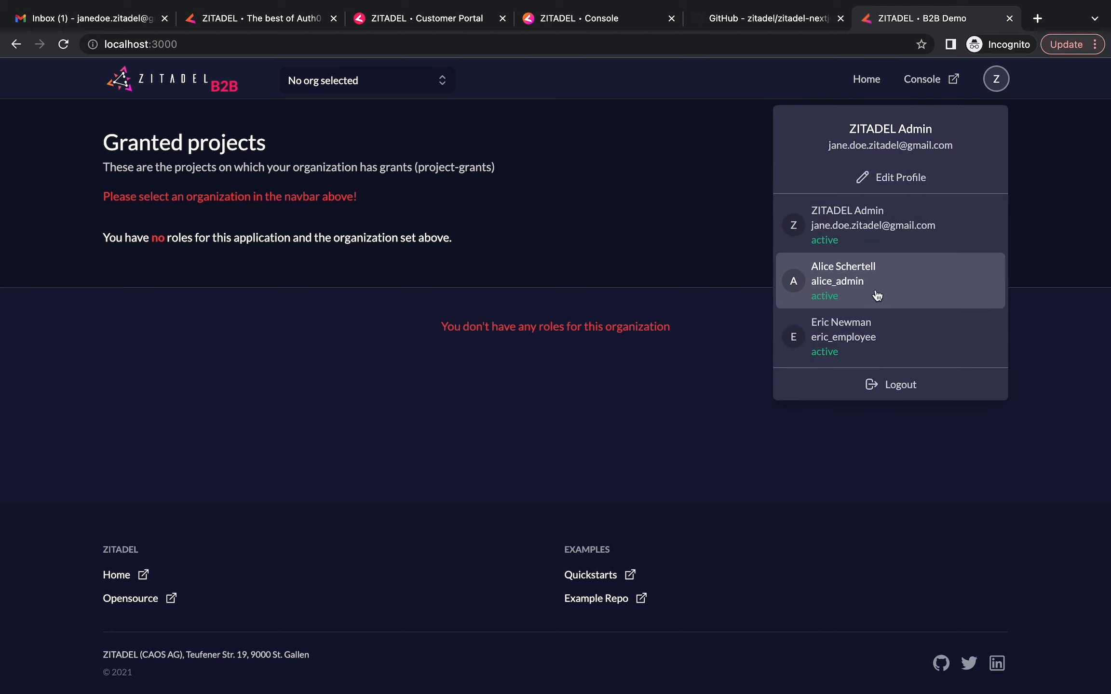
{"action": "left_click", "coordinate": [810, 284]}
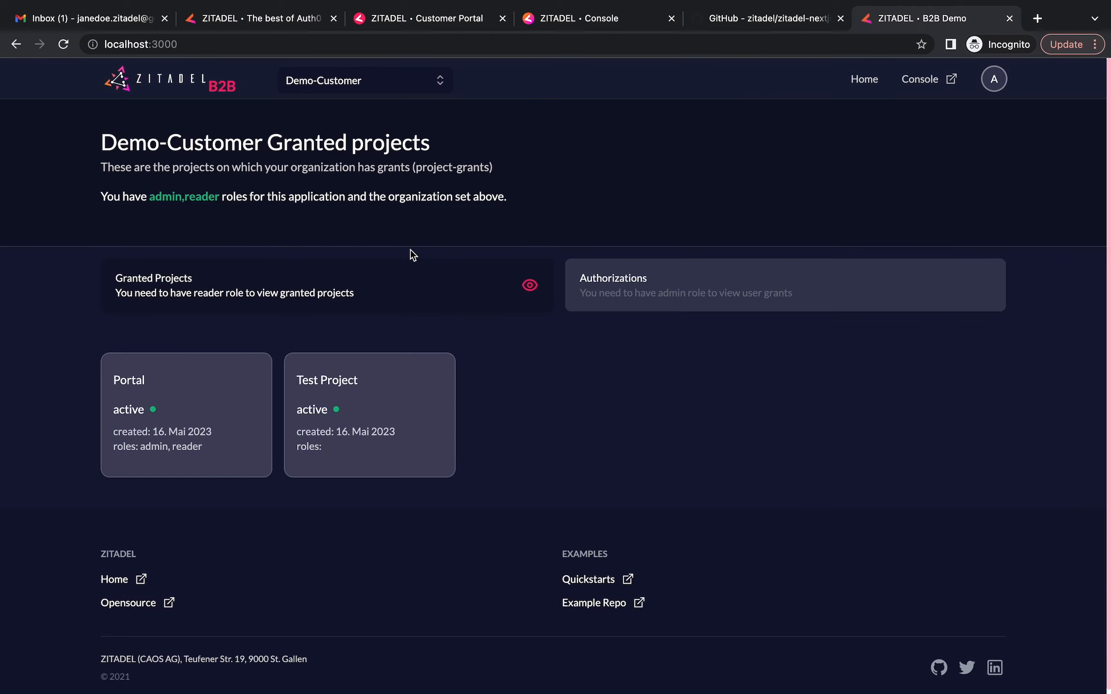